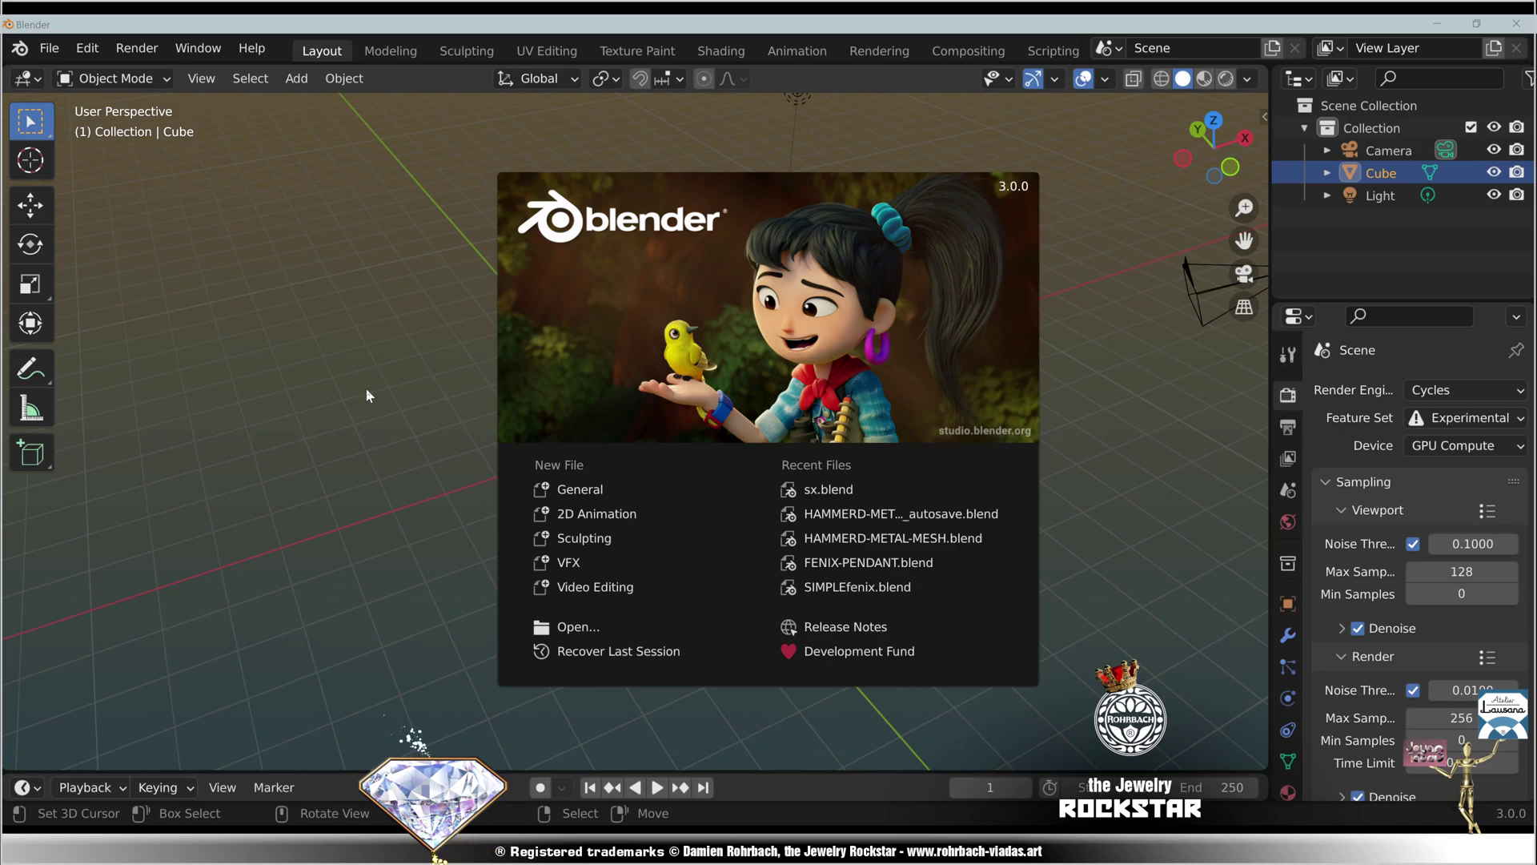
- Add a Bezier circle with a 9.1 m radius in the front view, aligned to the view
{"action": "left_click", "coordinate": [365, 387]}
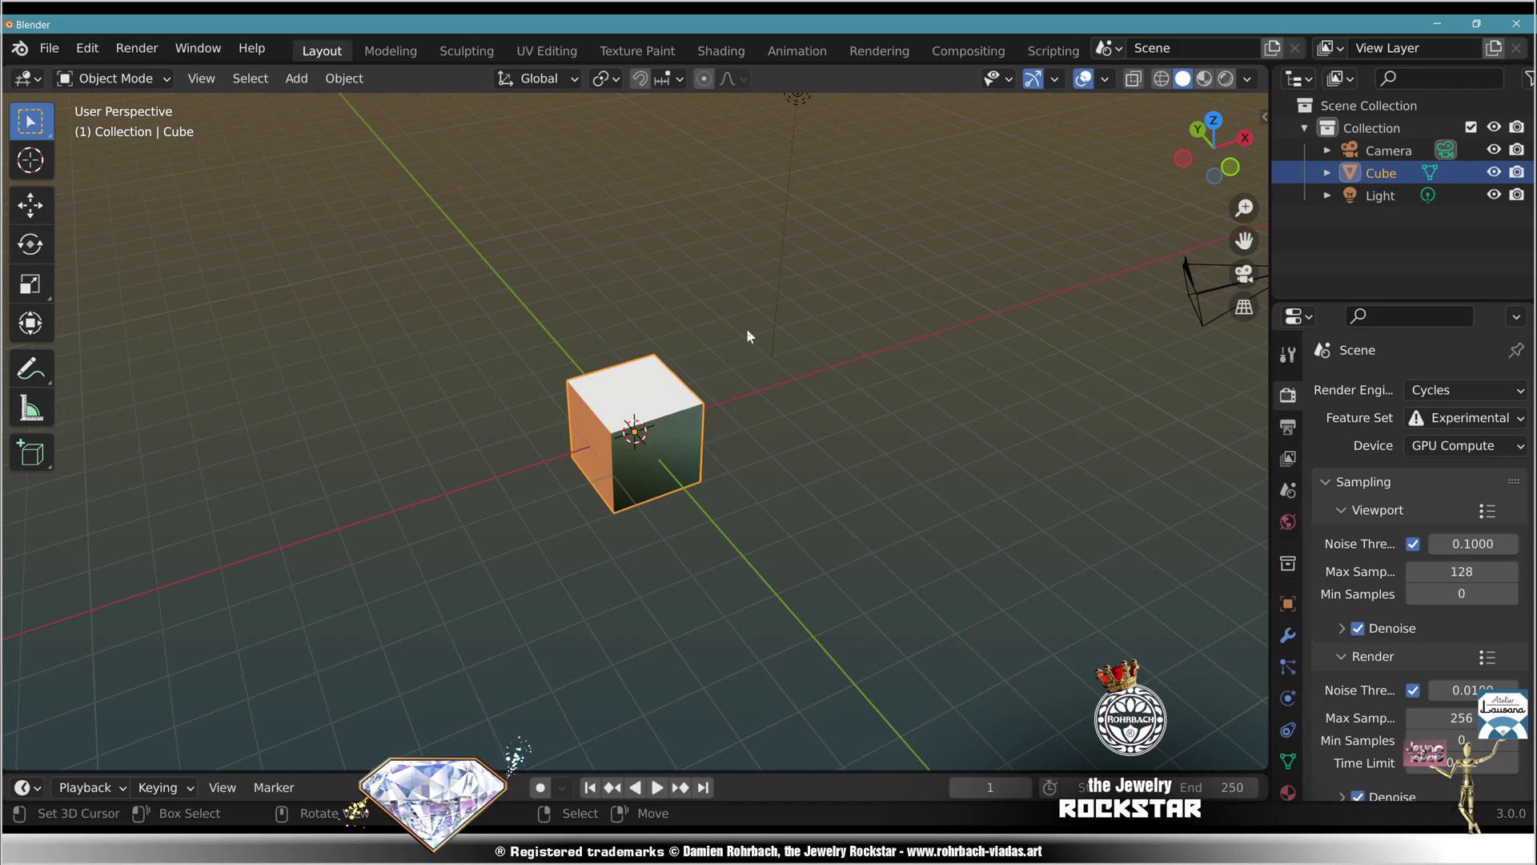
{"action": "key", "text": "KP_1"}
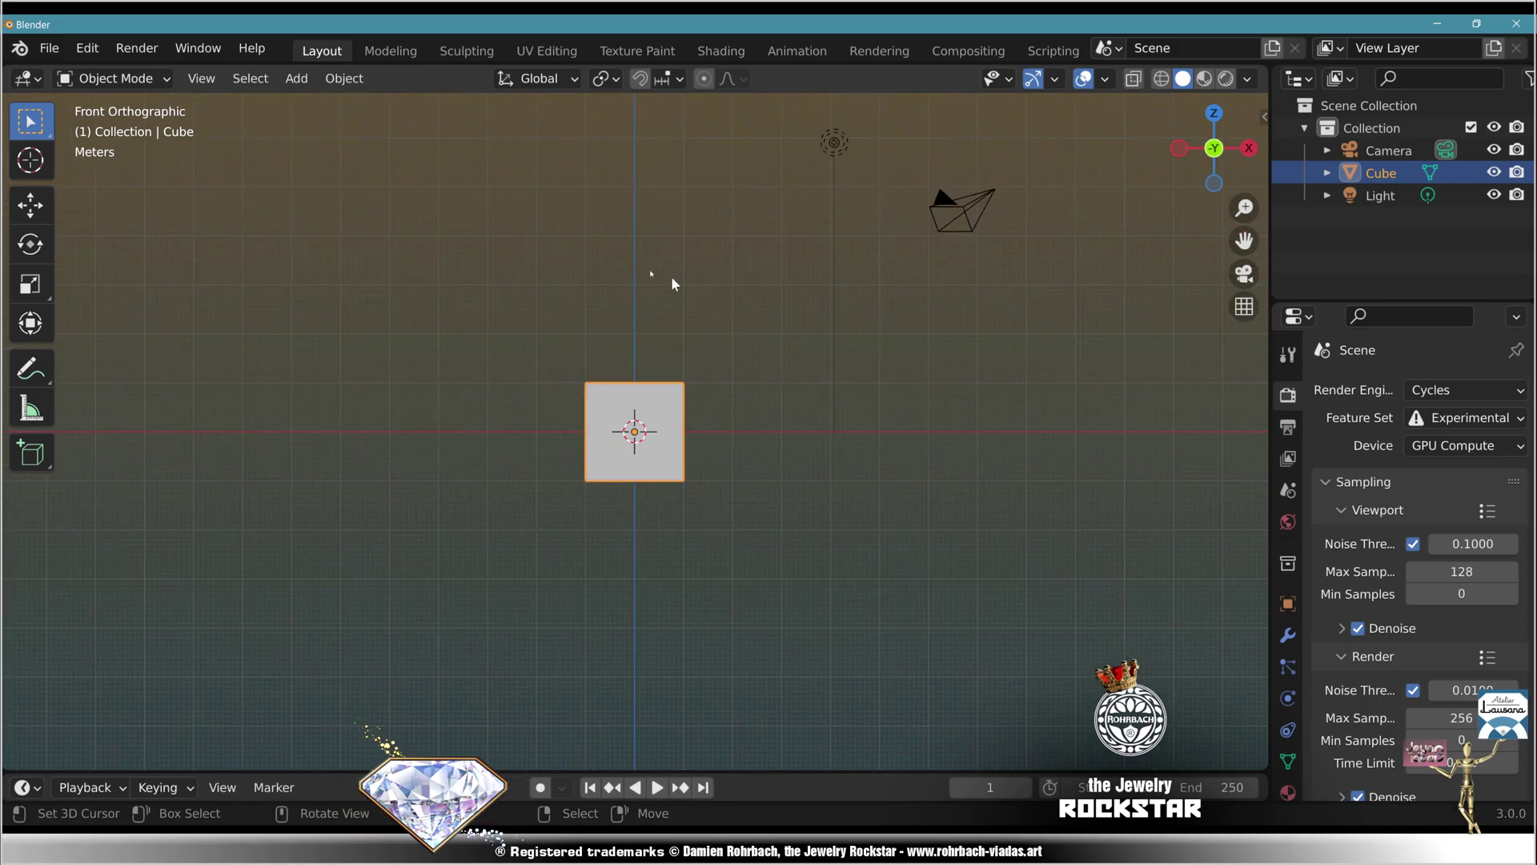
{"action": "left_click", "coordinate": [297, 78]}
{"action": "mouse_move", "coordinate": [334, 132]}
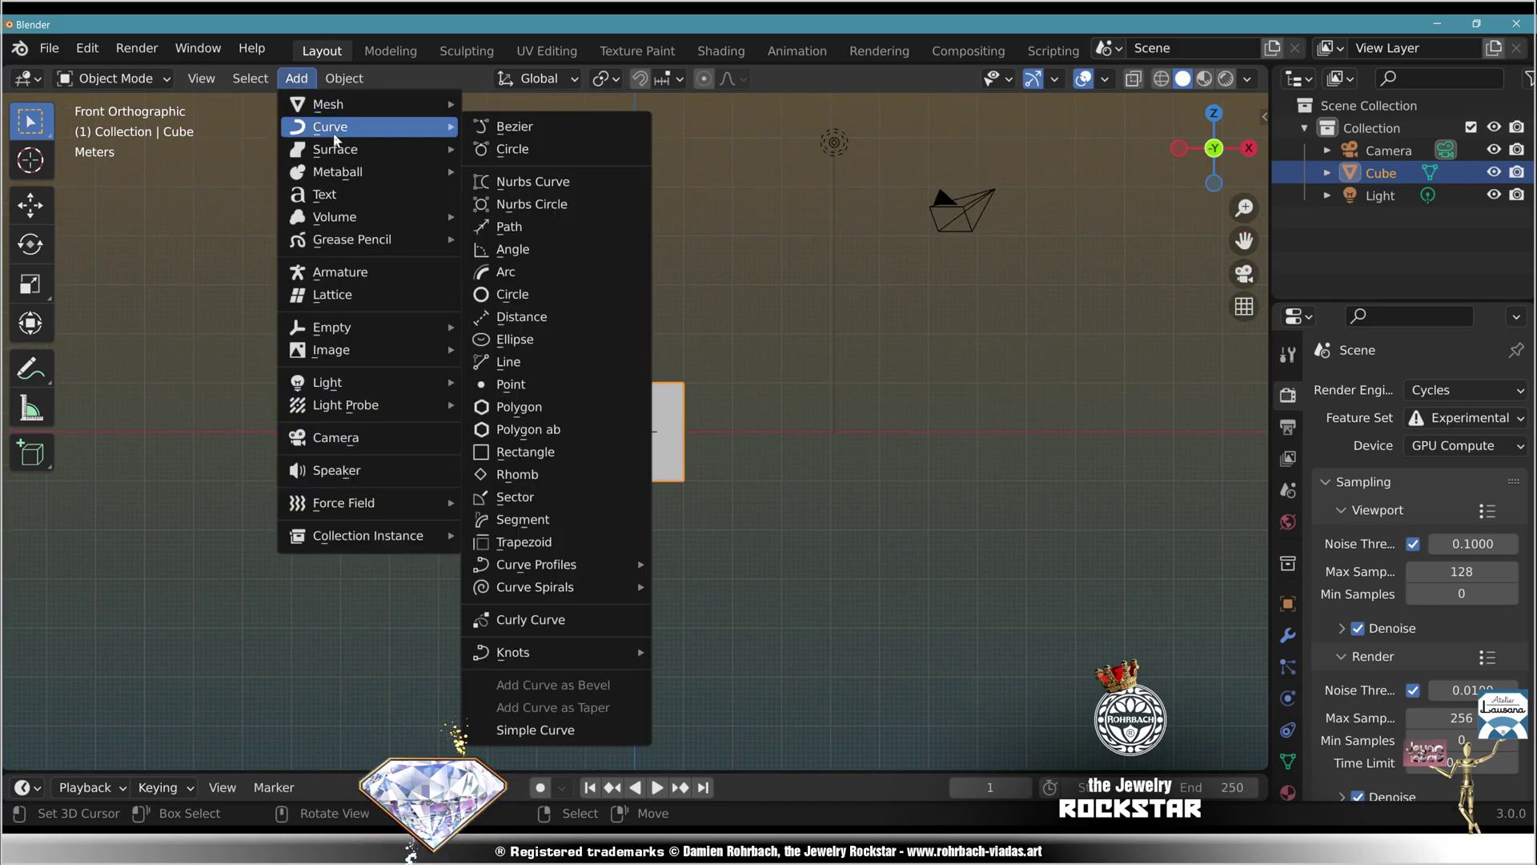
{"action": "left_click", "coordinate": [509, 149]}
{"action": "left_click", "coordinate": [164, 749]}
{"action": "left_click", "coordinate": [305, 582]}
{"action": "type", "text": "9.1"}
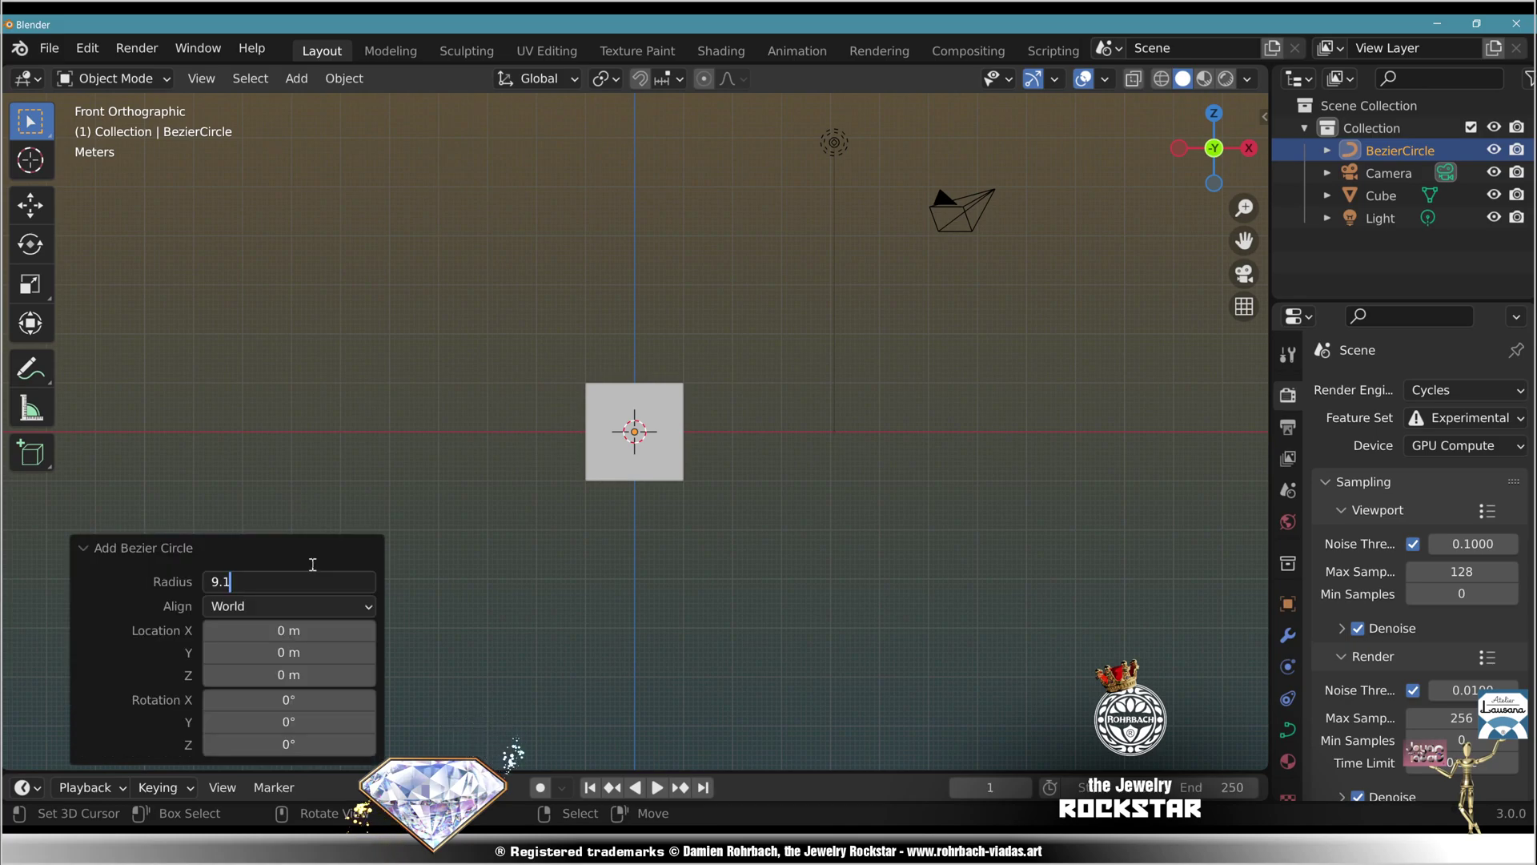
{"action": "key", "text": "Return"}
{"action": "left_click", "coordinate": [228, 605]}
{"action": "left_click", "coordinate": [236, 653]}
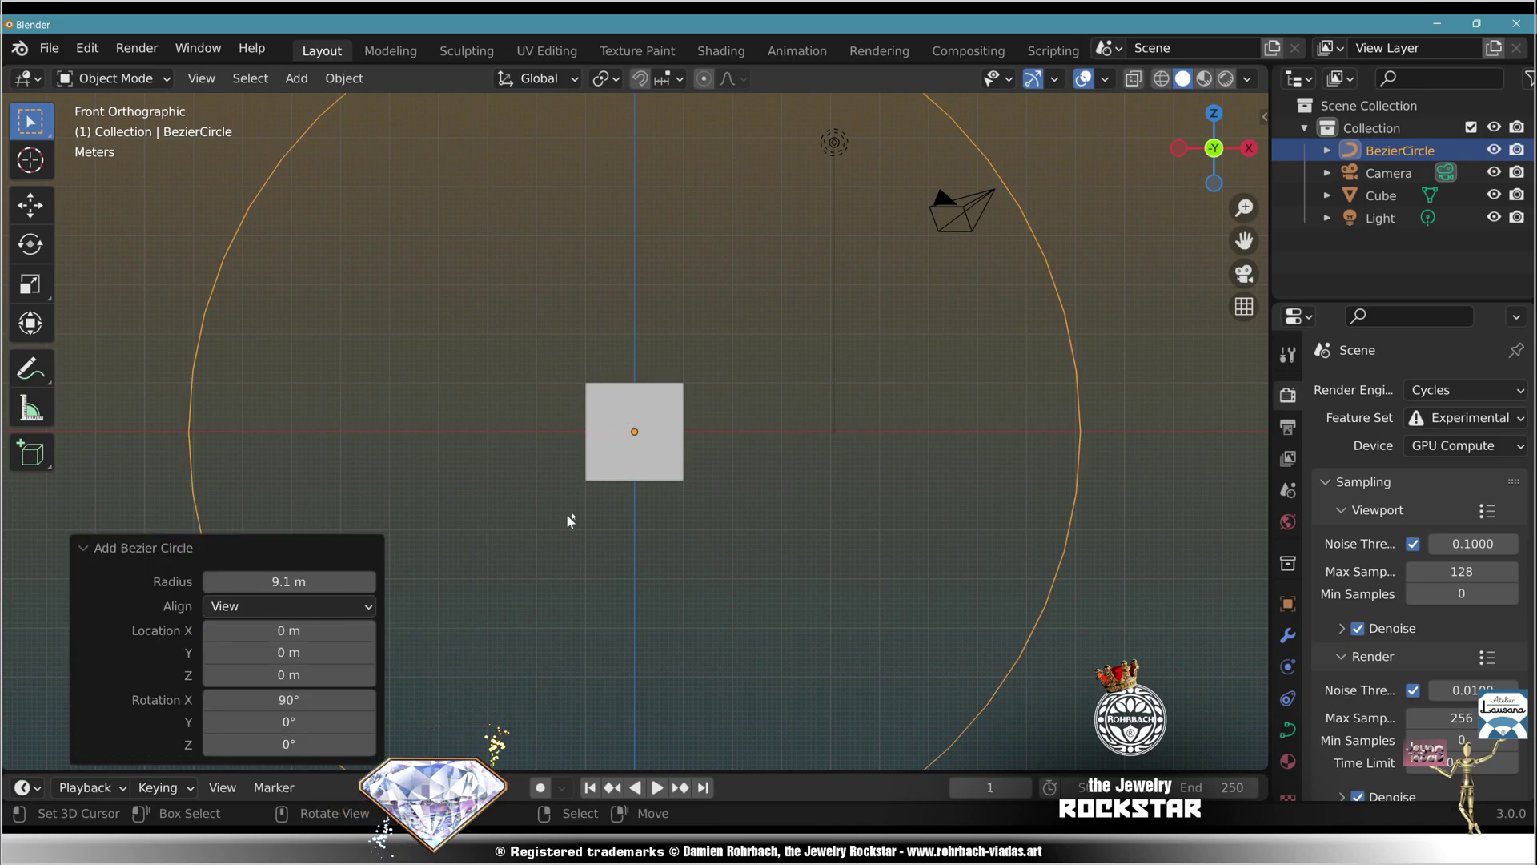
- Set the large circle's preview resolution to 85
{"action": "left_click", "coordinate": [1287, 730]}
{"action": "left_click", "coordinate": [1450, 488]}
{"action": "type", "text": "8"}
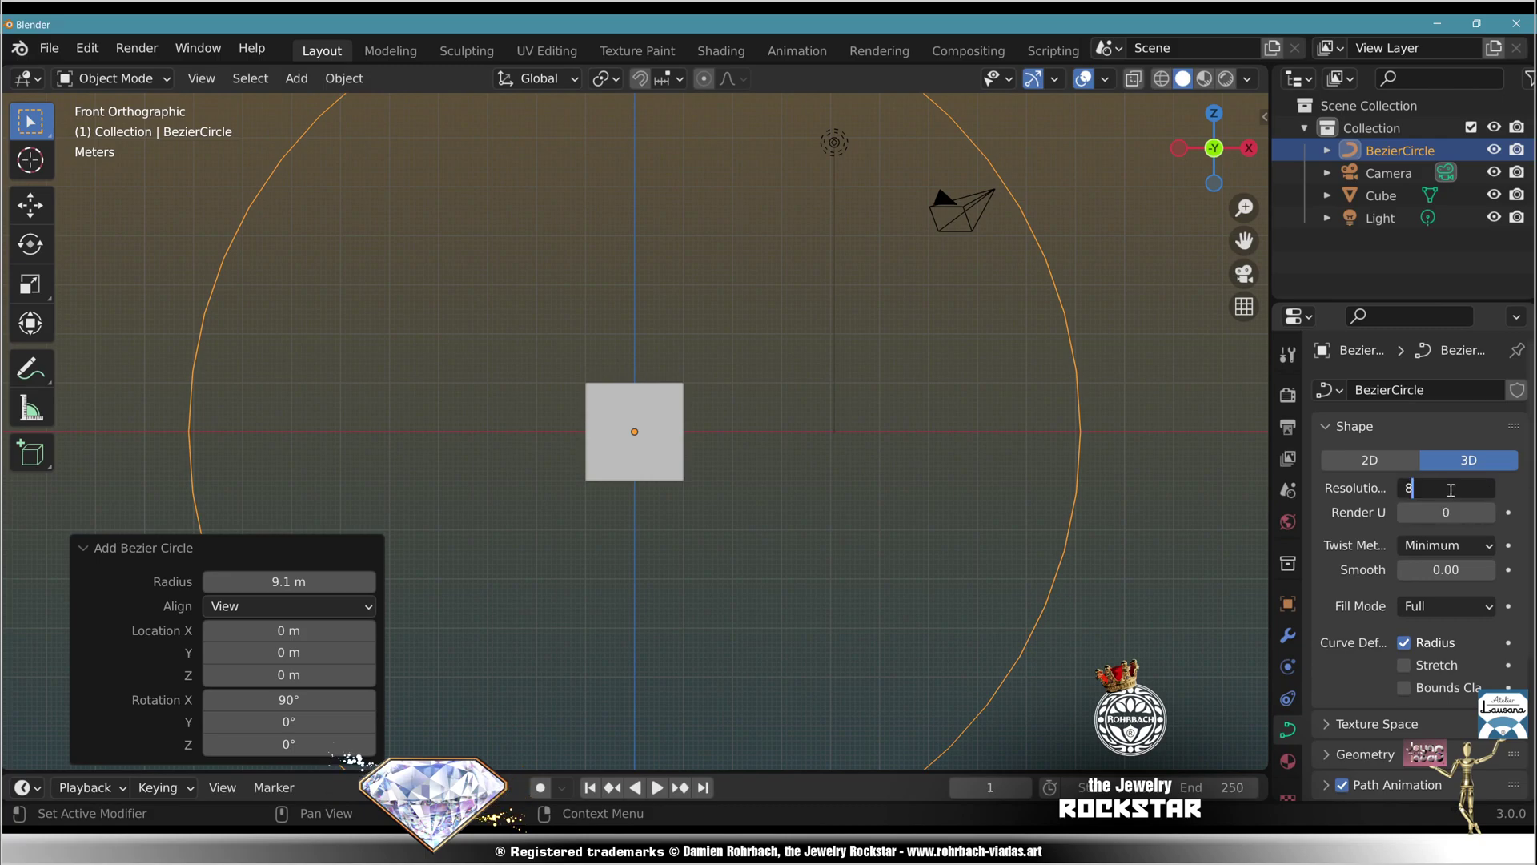
{"action": "type", "text": "5"}
{"action": "key", "text": "Return"}
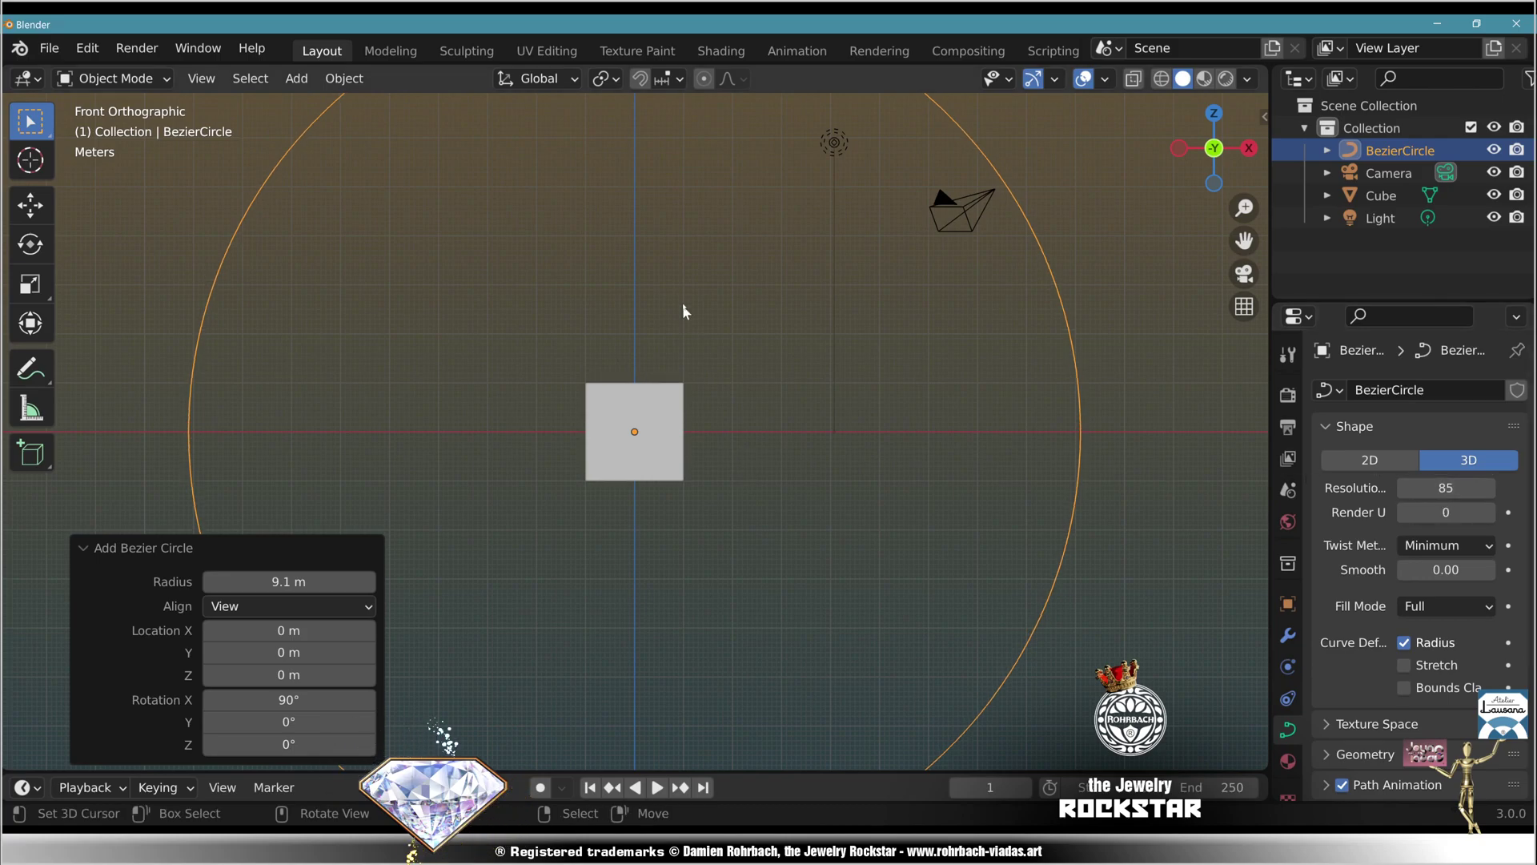
- Add a second Bezier circle with a 2 m radius, aligned to the view and located at 0 on all axes
{"action": "right_click", "coordinate": [640, 264], "text": "shift"}
{"action": "left_click", "coordinate": [296, 78]}
{"action": "mouse_move", "coordinate": [319, 127]}
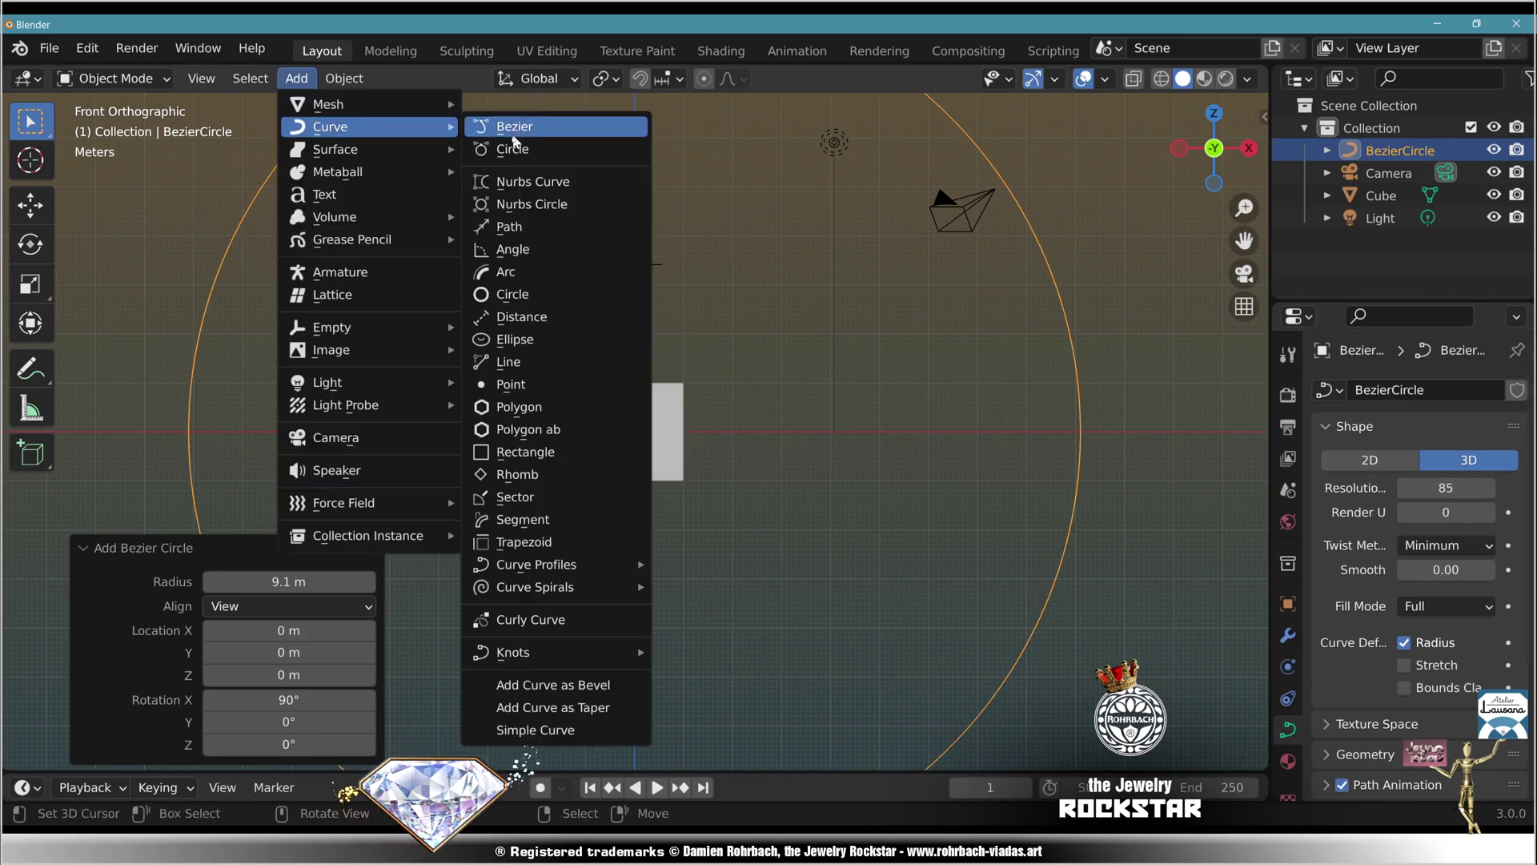
{"action": "left_click", "coordinate": [512, 149]}
{"action": "left_click", "coordinate": [268, 606]}
{"action": "left_click", "coordinate": [228, 656]}
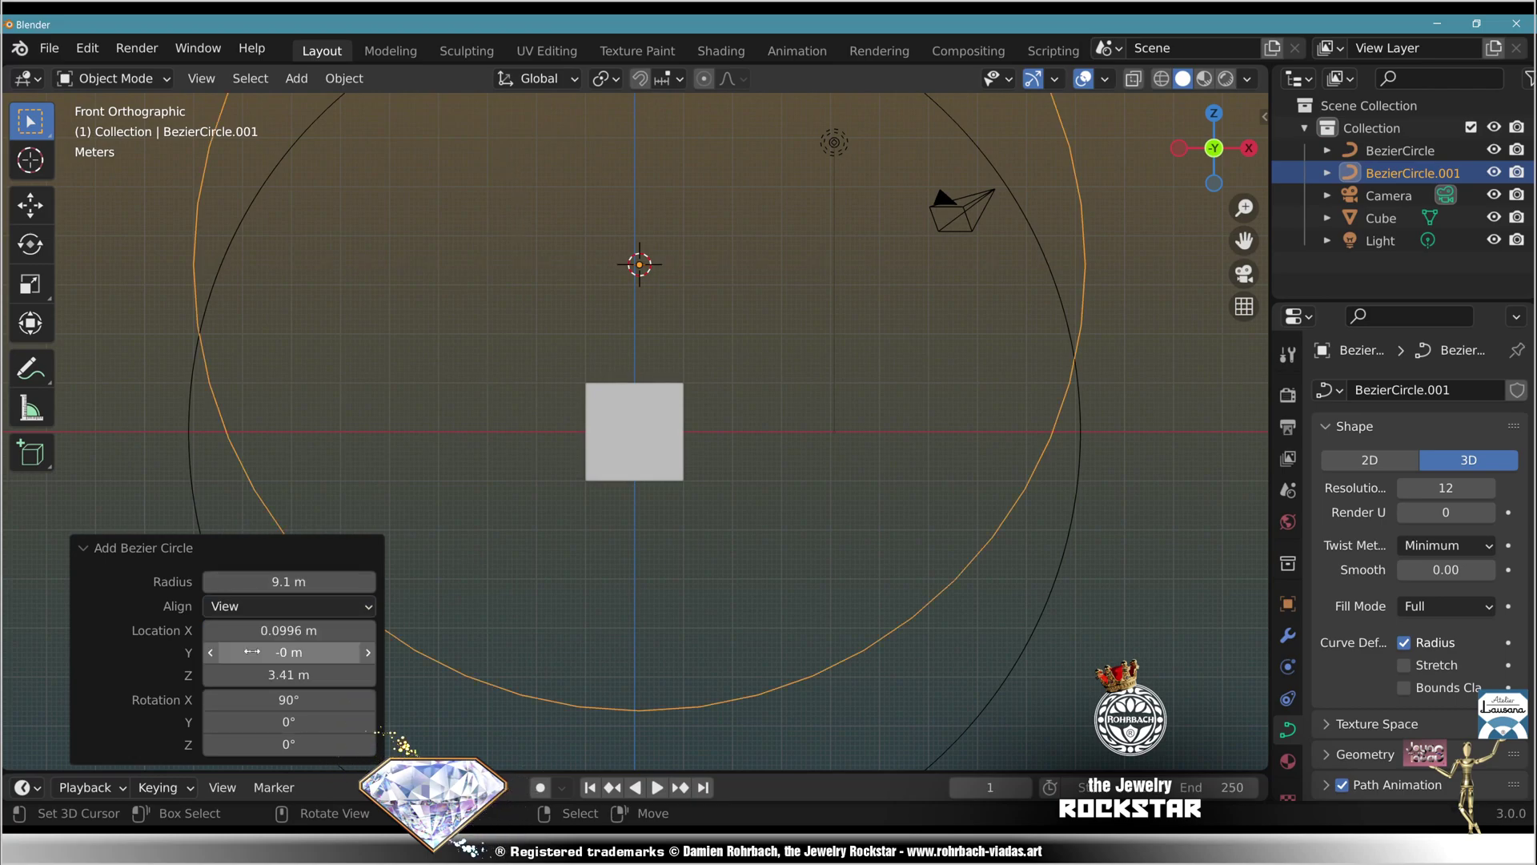
{"action": "left_click", "coordinate": [290, 582]}
{"action": "type", "text": "2"}
{"action": "key", "text": "Return"}
{"action": "left_click_drag", "start_coordinate": [288, 630], "coordinate": [288, 675]}
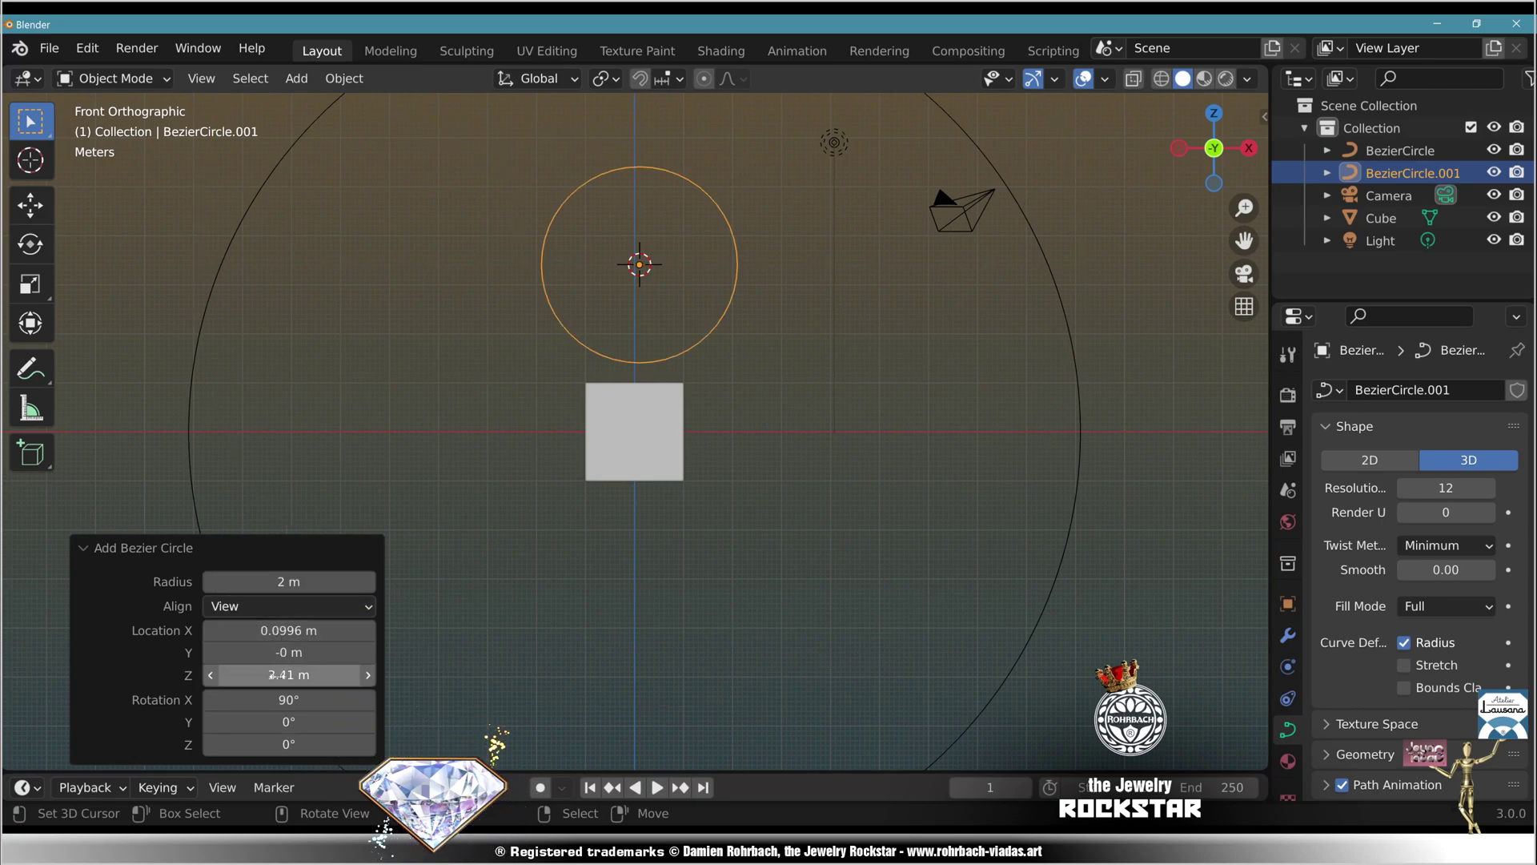
{"action": "type", "text": "0"}
{"action": "key", "text": "Return"}
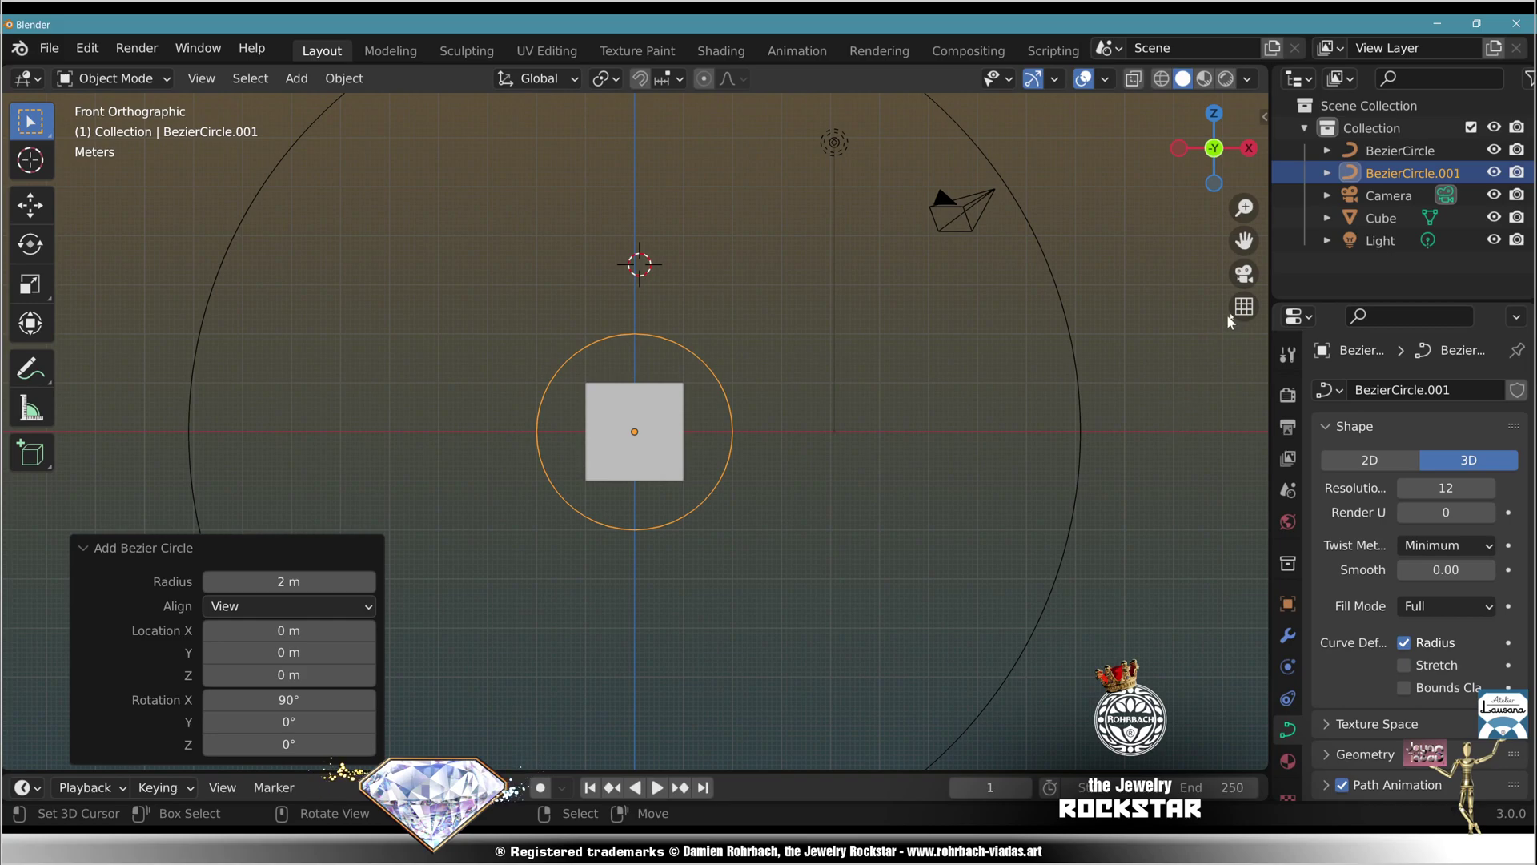
- Hide the cube and set the small circle's preview resolution to 45
{"action": "left_click", "coordinate": [1494, 218]}
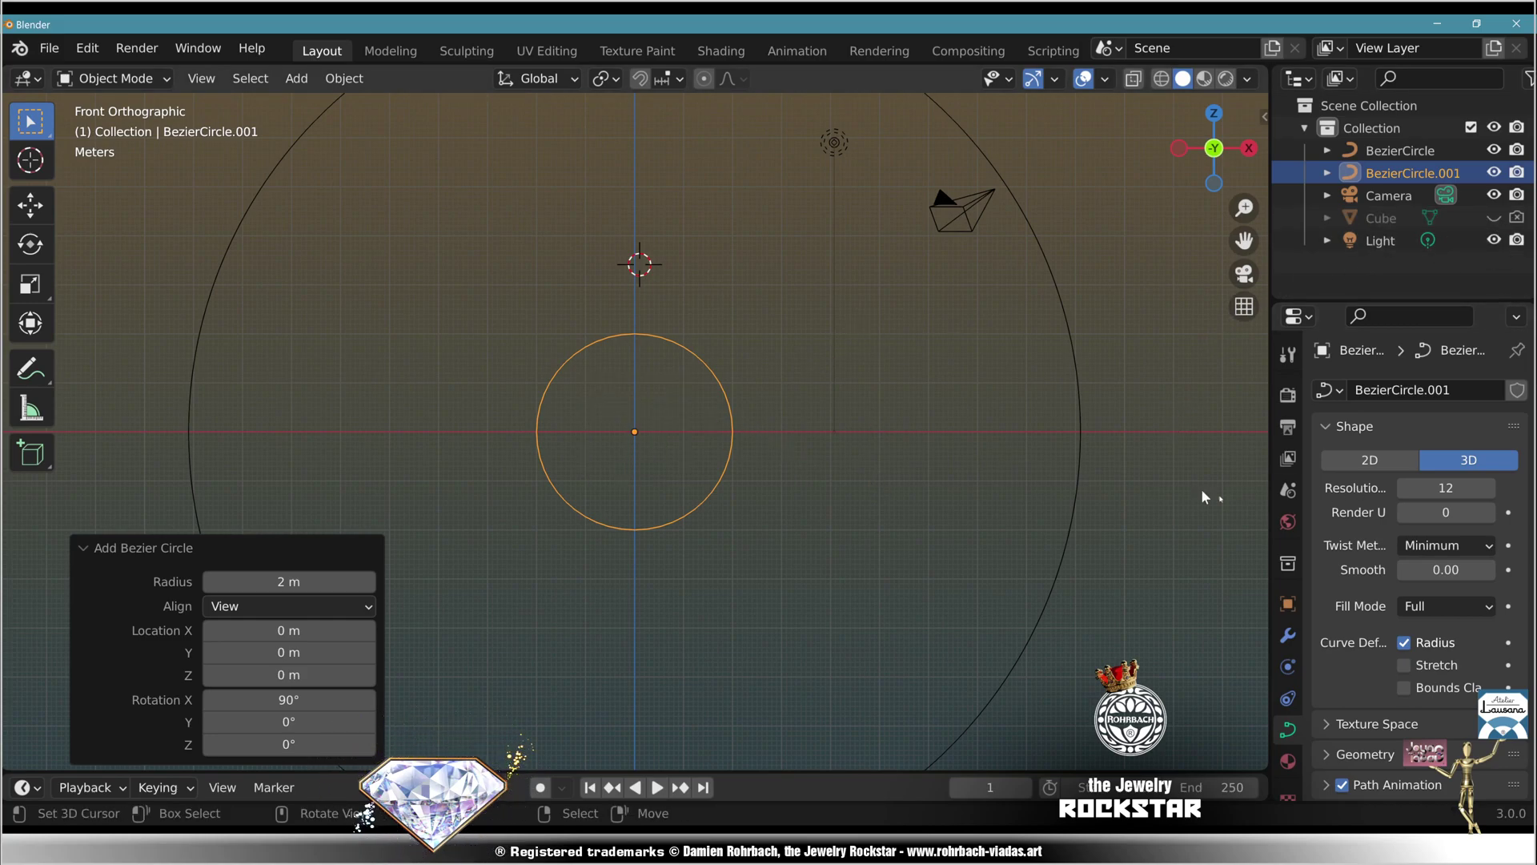
{"action": "left_click", "coordinate": [1464, 495]}
{"action": "type", "text": "45"}
{"action": "key", "text": "Return"}
- Raise the small circle's bottom control point about 1.6 m along Z
{"action": "key", "text": "Tab"}
{"action": "scroll", "coordinate": [660, 441], "scroll_direction": "up", "scroll_amount": 2}
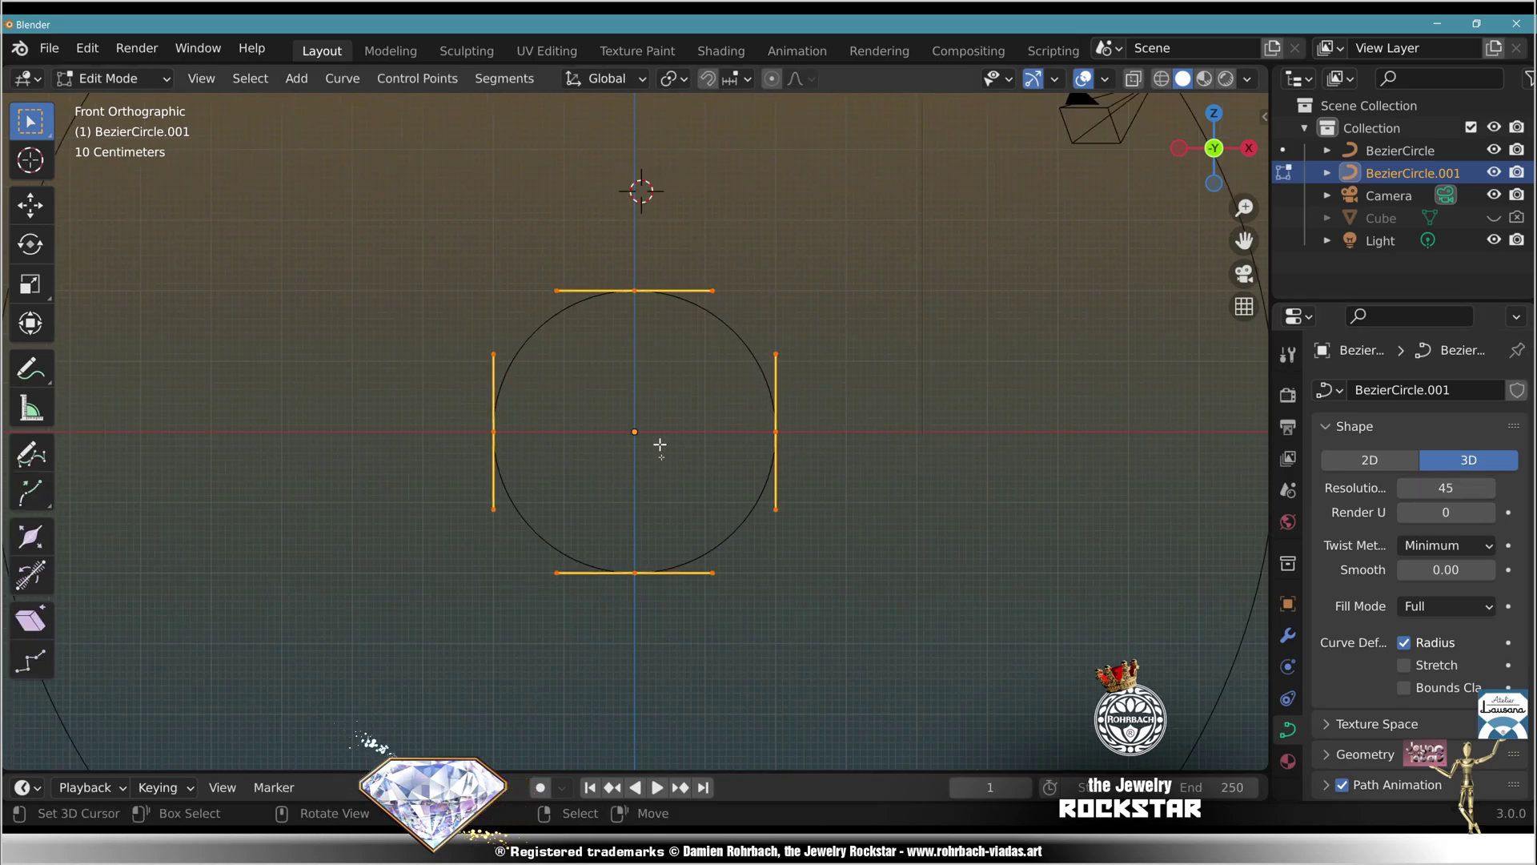
{"action": "right_click", "coordinate": [634, 572]}
{"action": "left_click", "coordinate": [31, 205]}
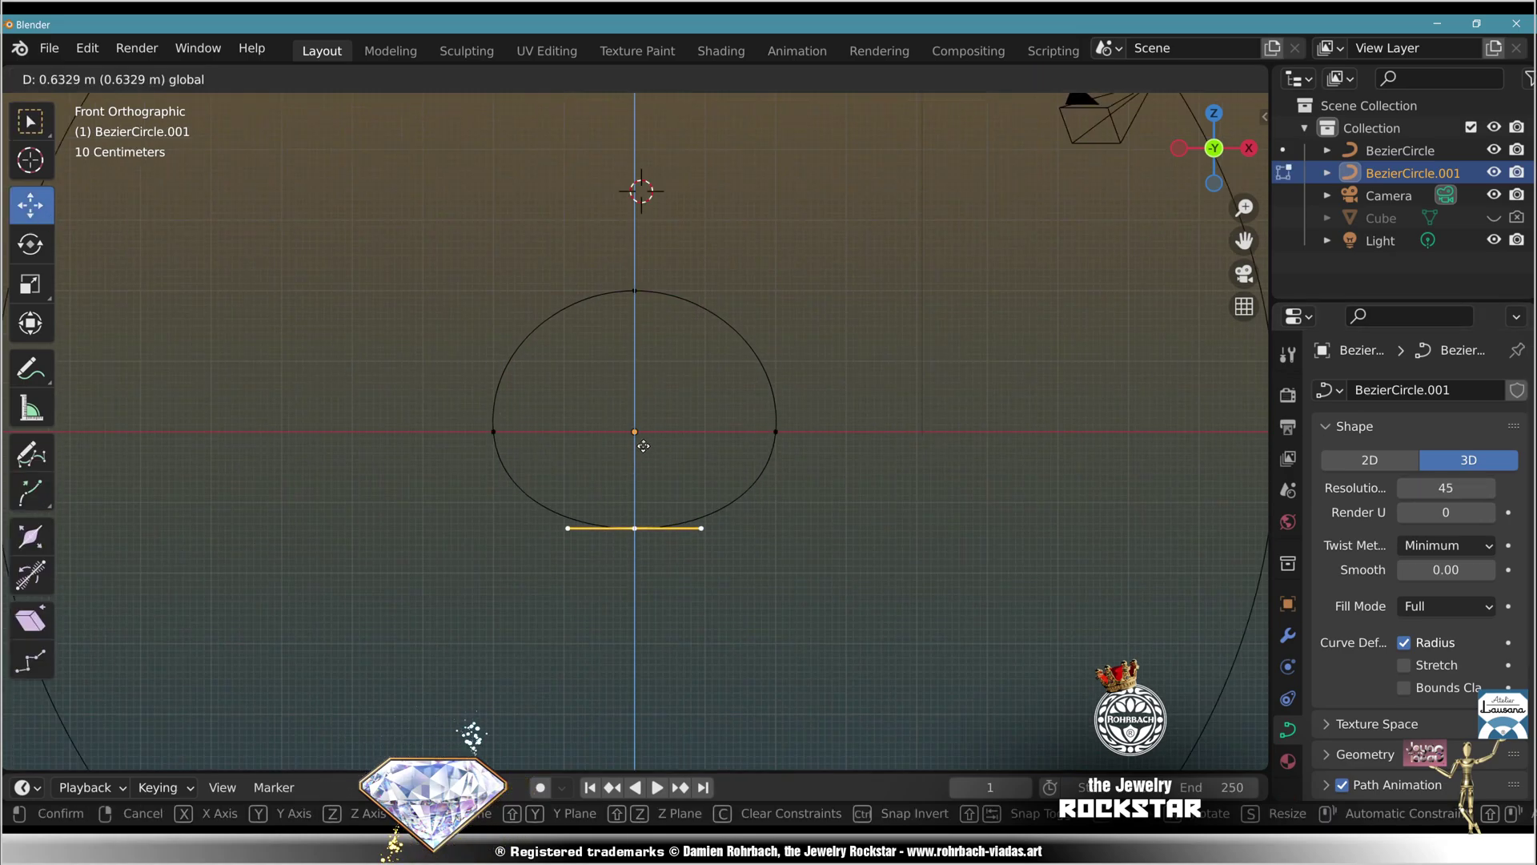
{"action": "left_click_drag", "start_coordinate": [635, 490], "coordinate": [641, 377]}
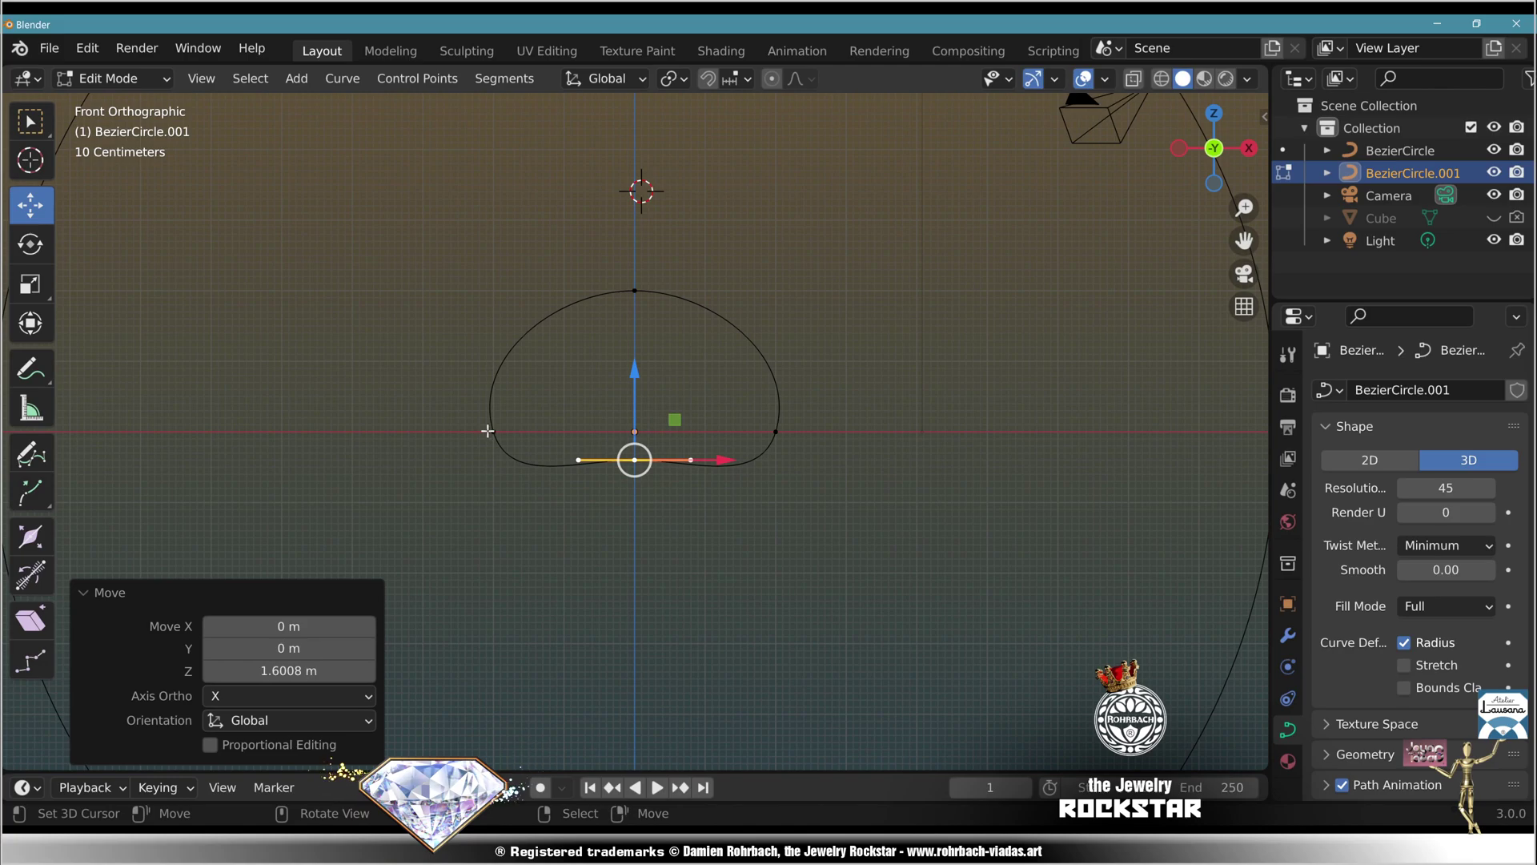
- Enable snapping and move the lower handles of both side points about 0.23 m outward and 0.46 m up, making them vertical
{"action": "left_click", "coordinate": [748, 78]}
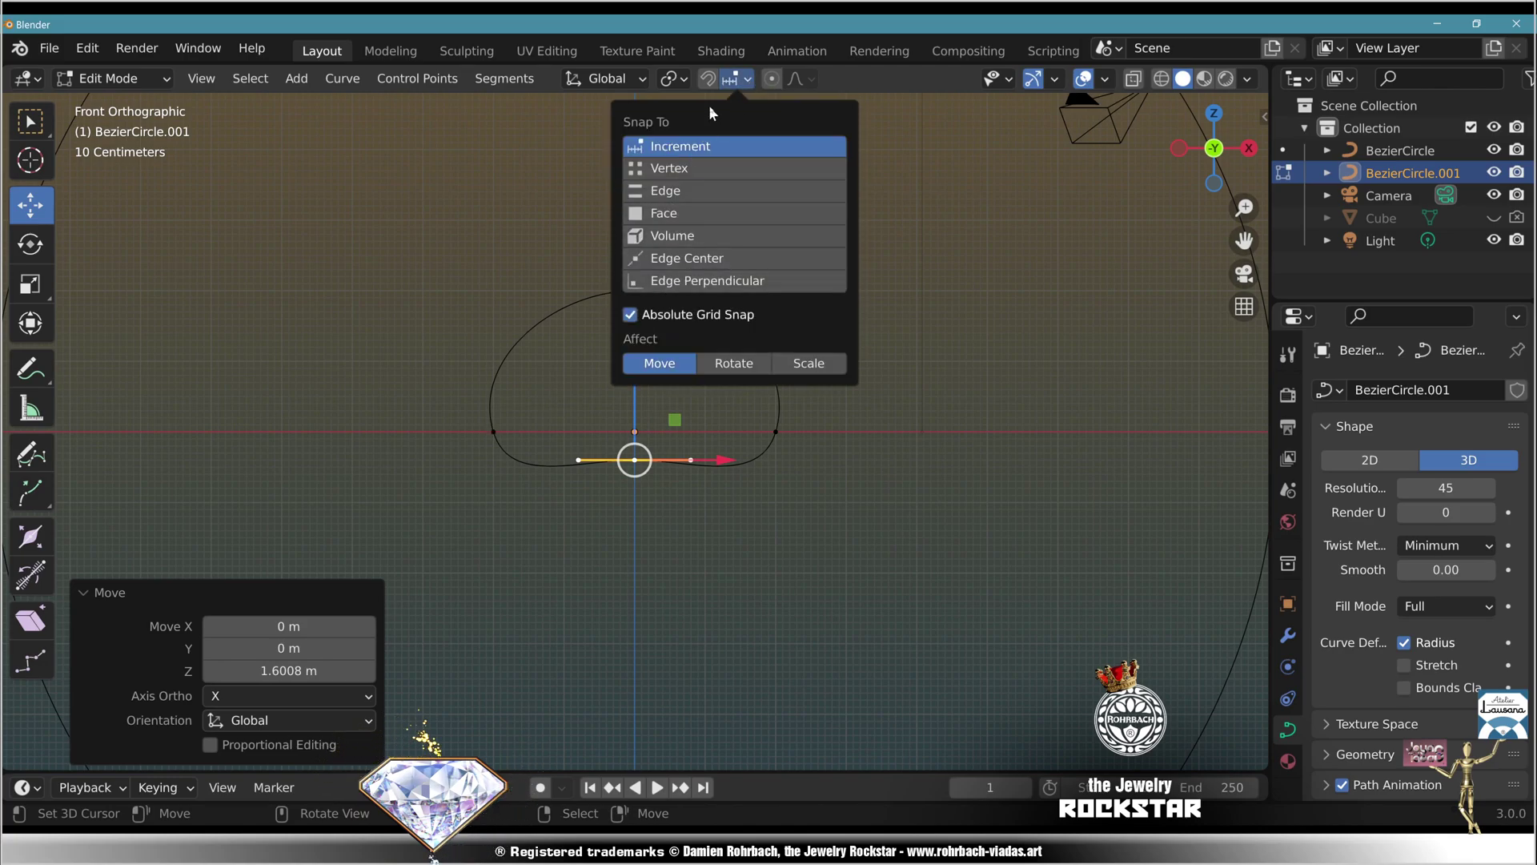
{"action": "left_click", "coordinate": [708, 79]}
{"action": "left_click", "coordinate": [493, 431]}
{"action": "left_click", "coordinate": [776, 431]}
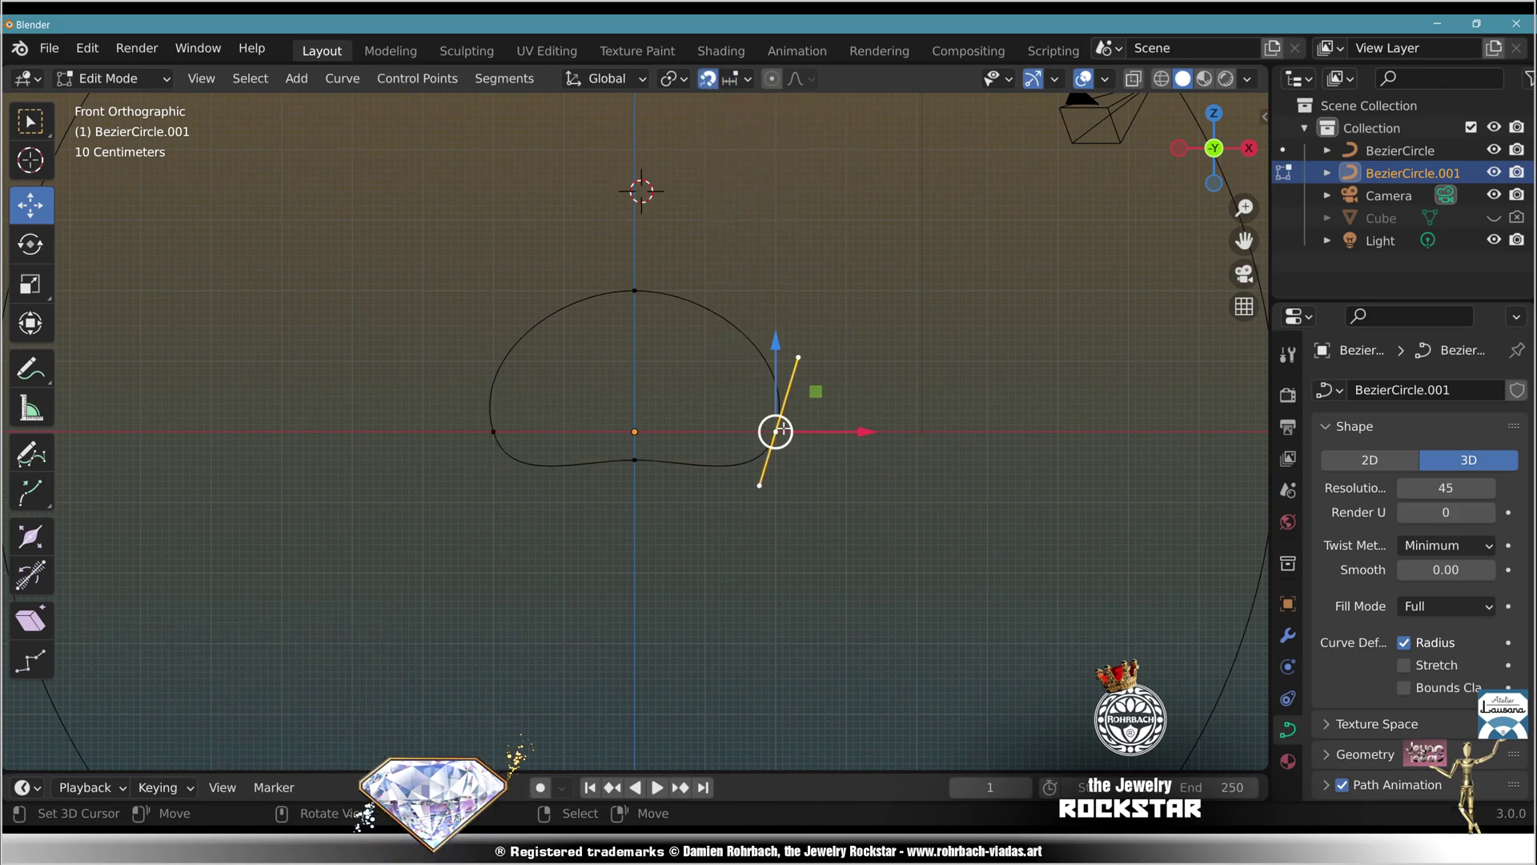
{"action": "left_click", "coordinate": [759, 485]}
{"action": "left_click_drag", "start_coordinate": [765, 491], "coordinate": [777, 436]}
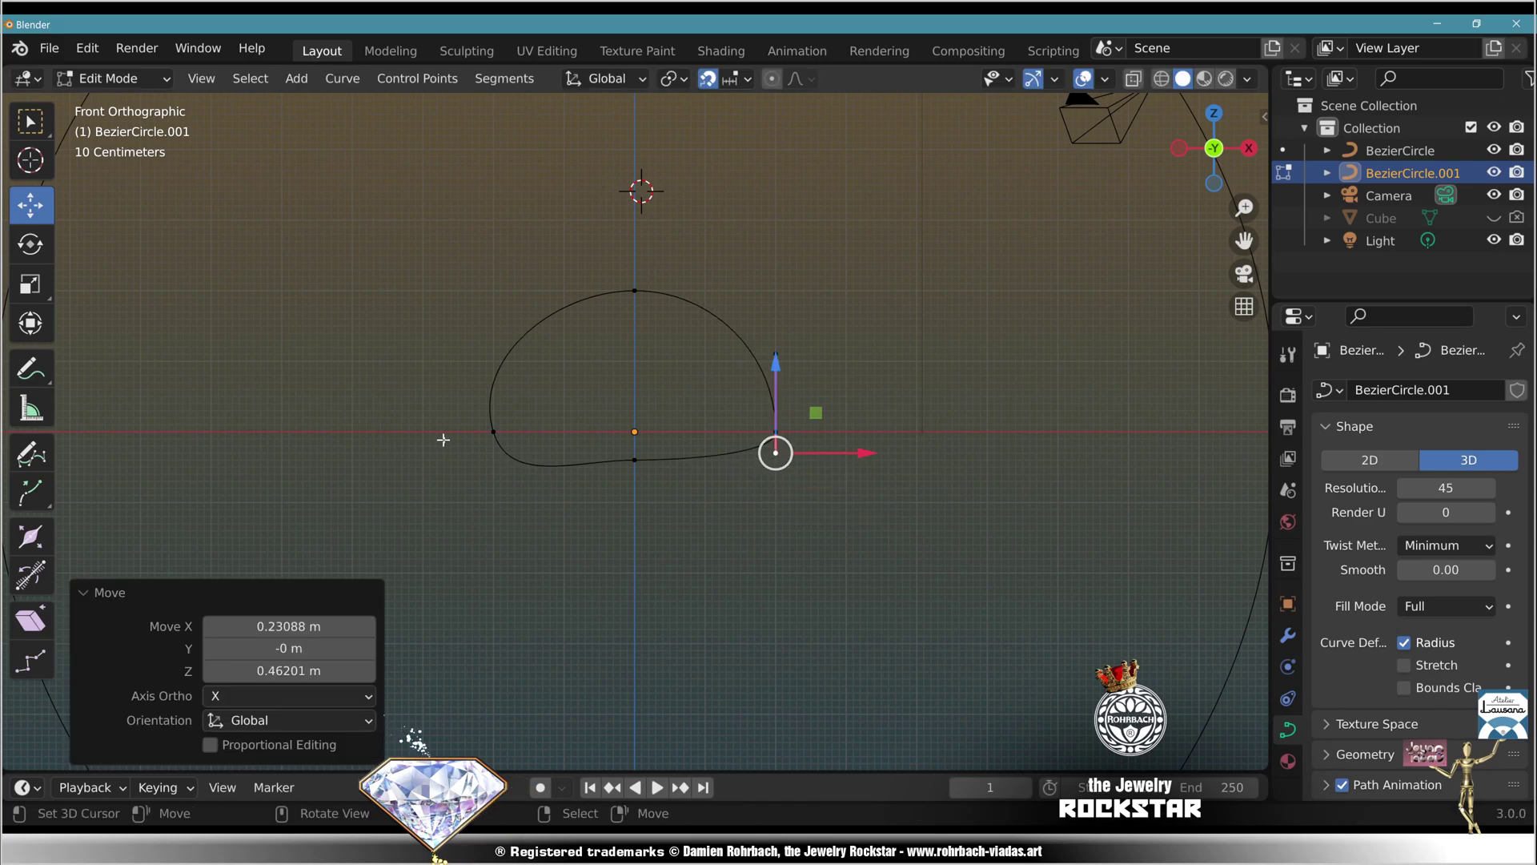
{"action": "left_click", "coordinate": [493, 432]}
{"action": "left_click_drag", "start_coordinate": [513, 484], "coordinate": [494, 433]}
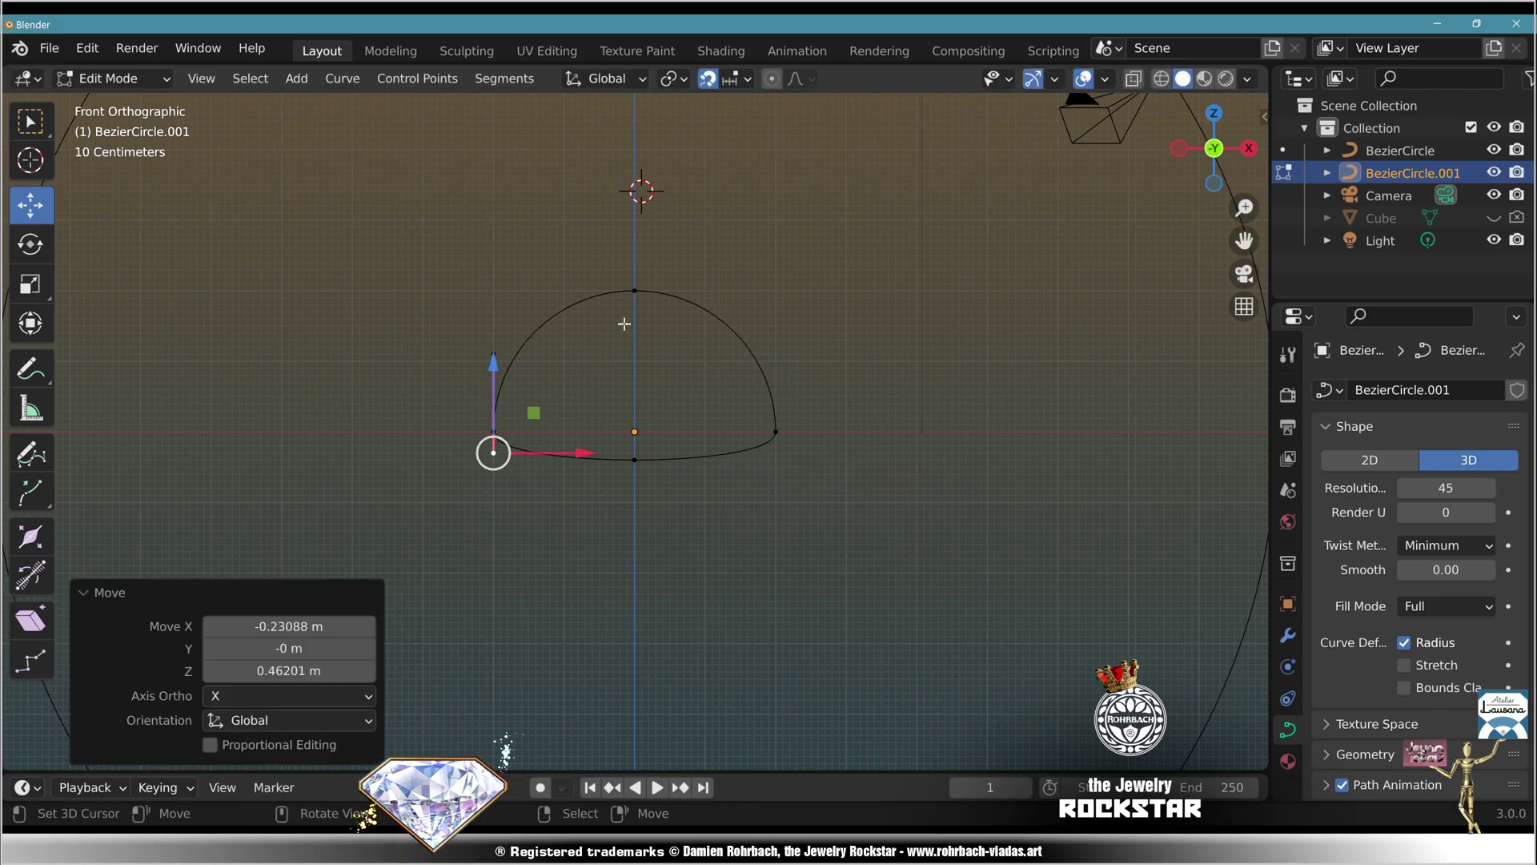
- Lower the profile's top point by 1 m and the upper handles of both side points by about 0.6 m
{"action": "left_click", "coordinate": [635, 290]}
{"action": "left_click_drag", "start_coordinate": [633, 218], "coordinate": [834, 412]}
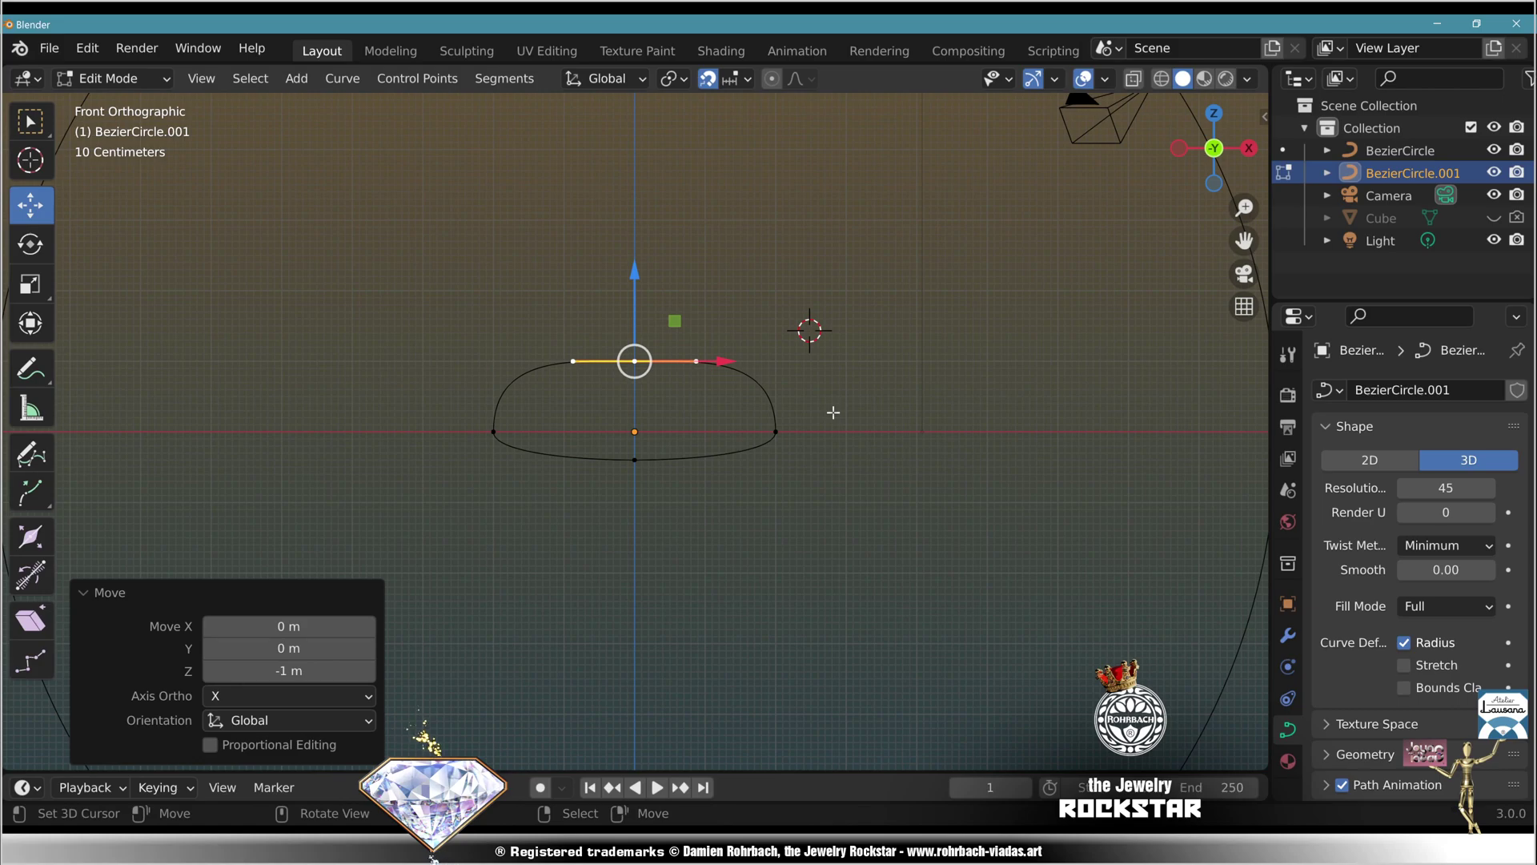
{"action": "right_click", "coordinate": [776, 350]}
{"action": "left_click_drag", "start_coordinate": [775, 350], "coordinate": [776, 396]}
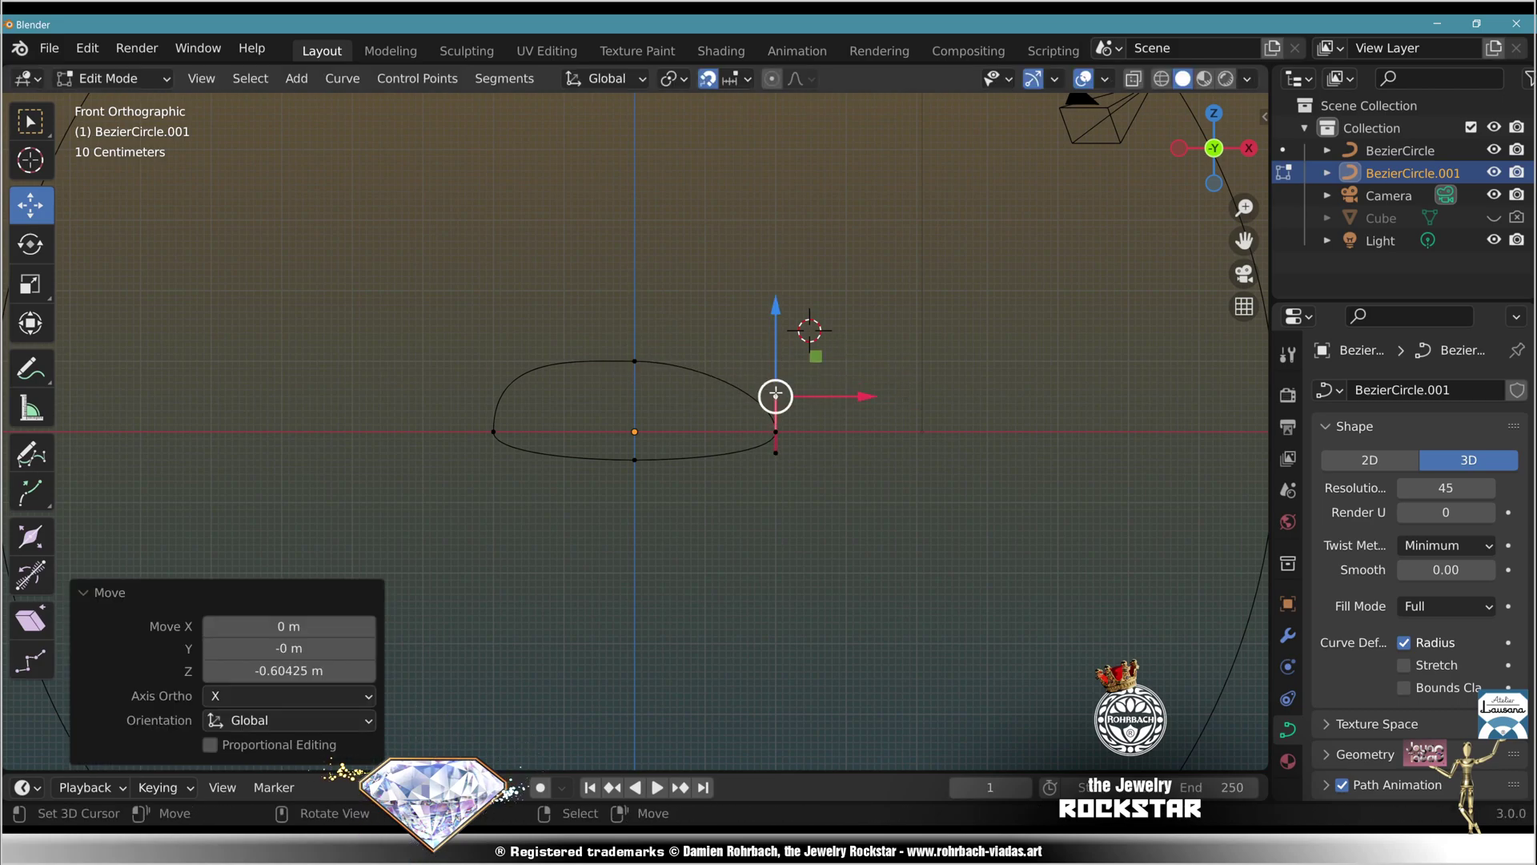
{"action": "right_click", "coordinate": [494, 352]}
{"action": "left_click_drag", "start_coordinate": [494, 352], "coordinate": [493, 400]}
- Scale the top point's handles along X by about 1.84 and save the file as HAMMERD-METAL-MESH.blend
{"action": "left_click", "coordinate": [635, 361]}
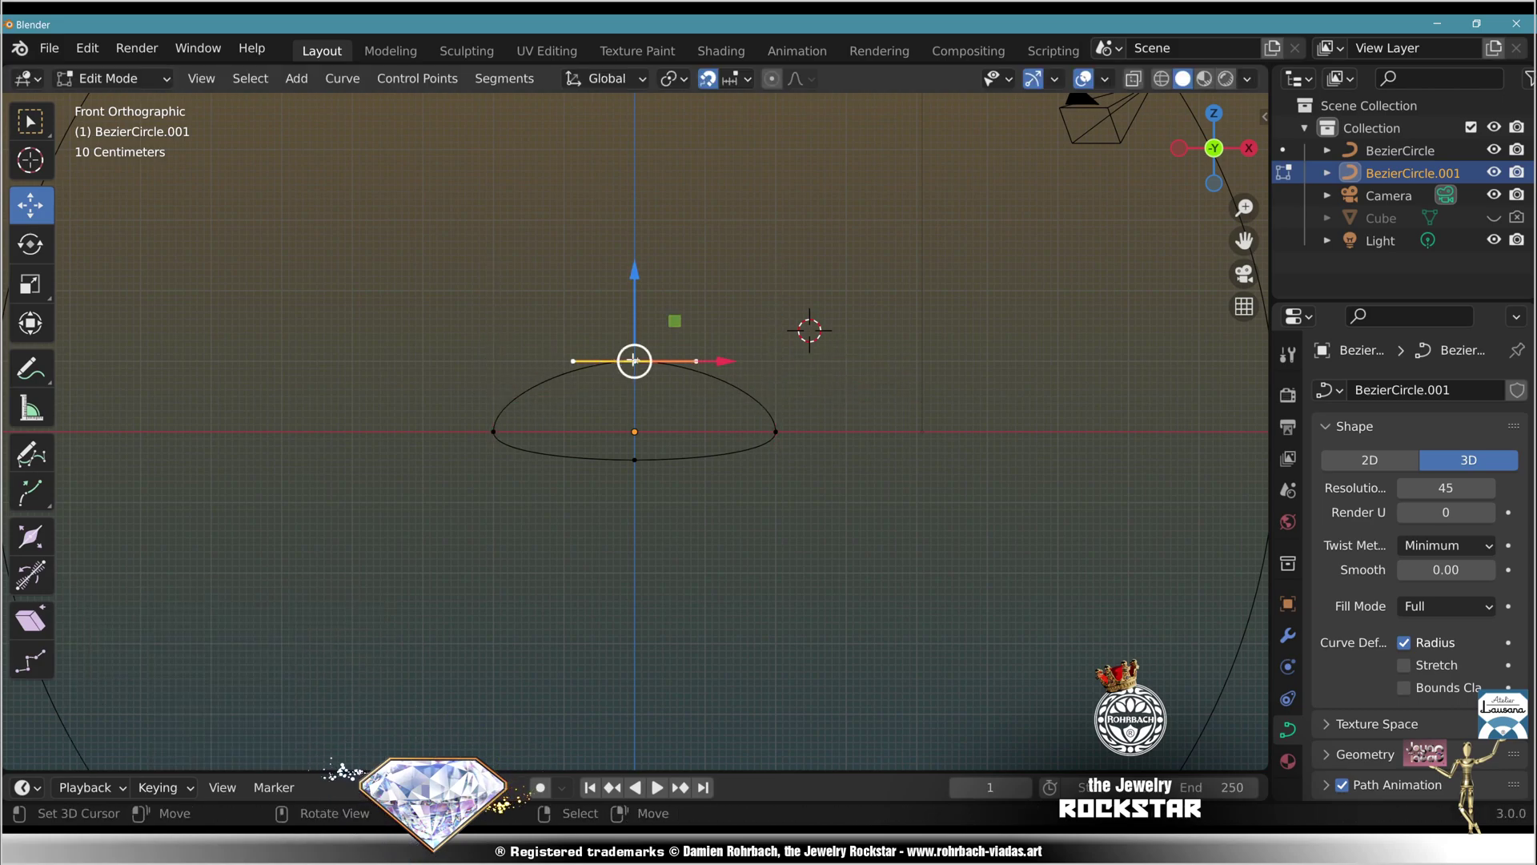
{"action": "key", "text": "s"}
{"action": "key", "text": "x"}
{"action": "left_click", "coordinate": [700, 364]}
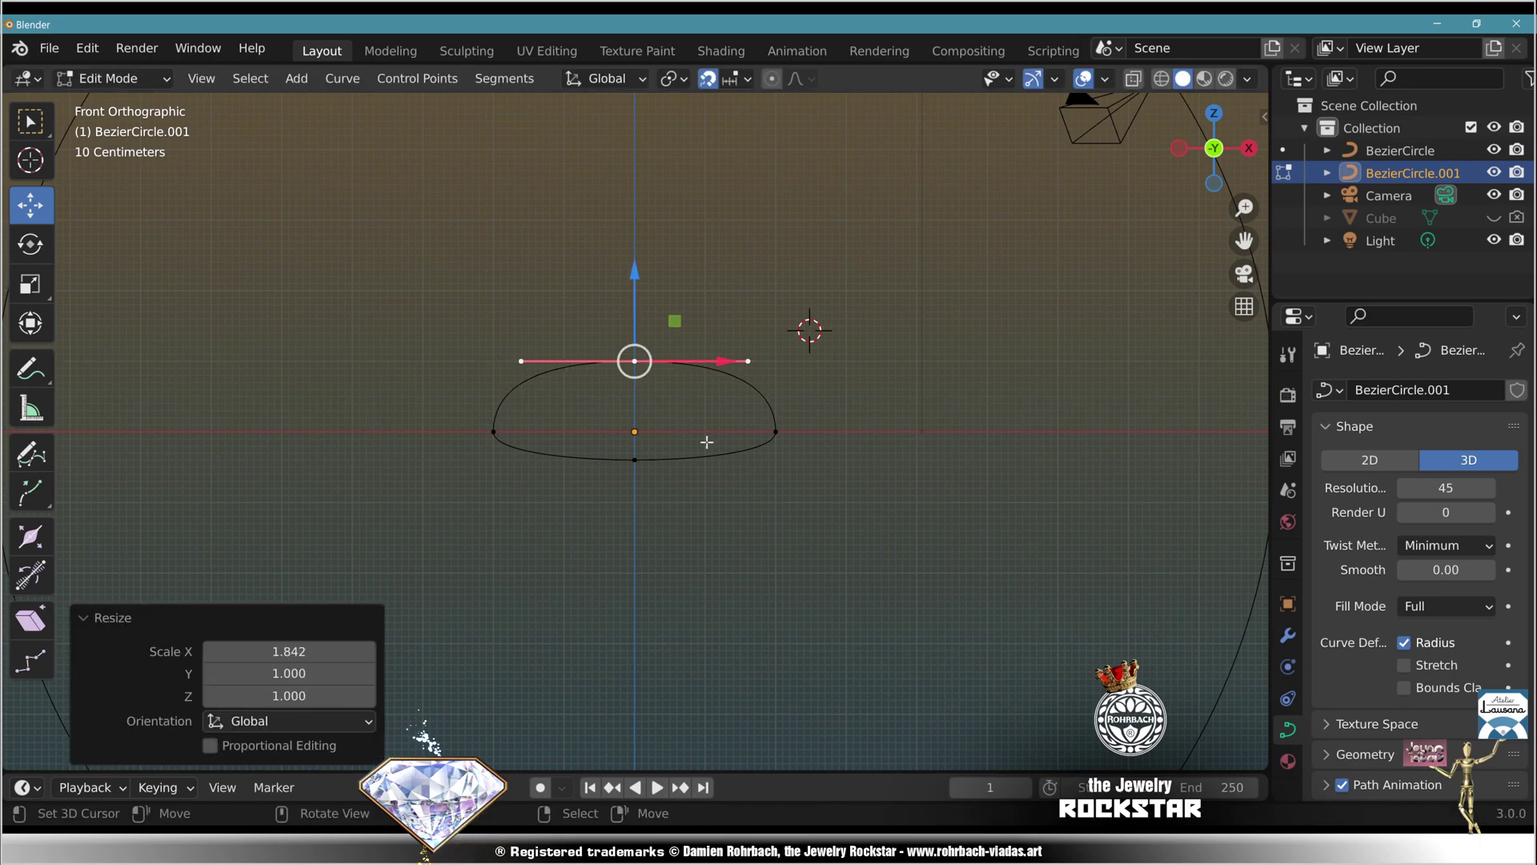
{"action": "key", "text": "Tab"}
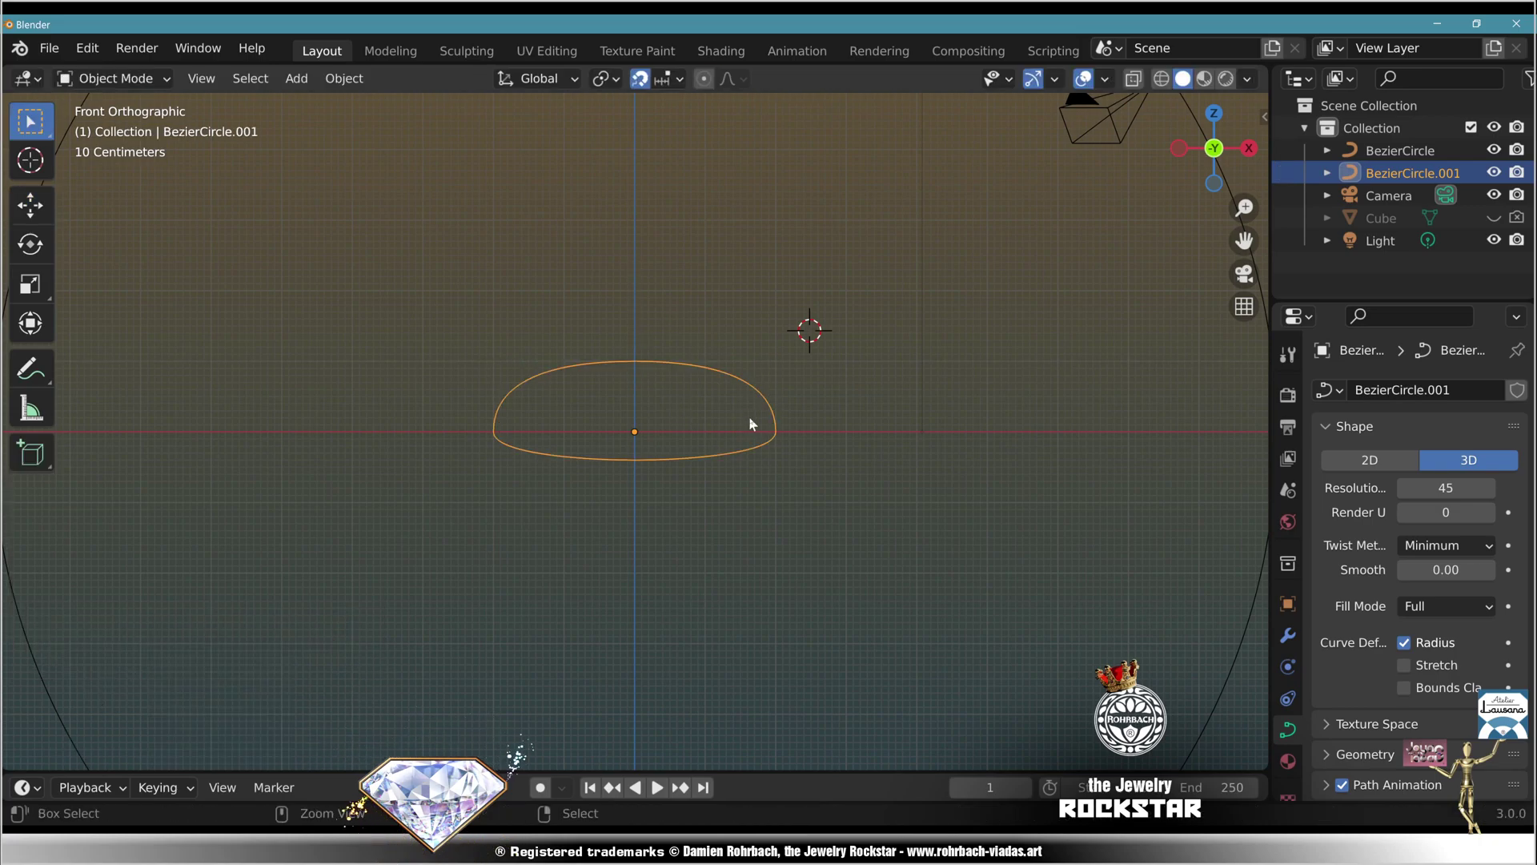
{"action": "key", "text": "ctrl+s"}
{"action": "double_click", "coordinate": [644, 264]}
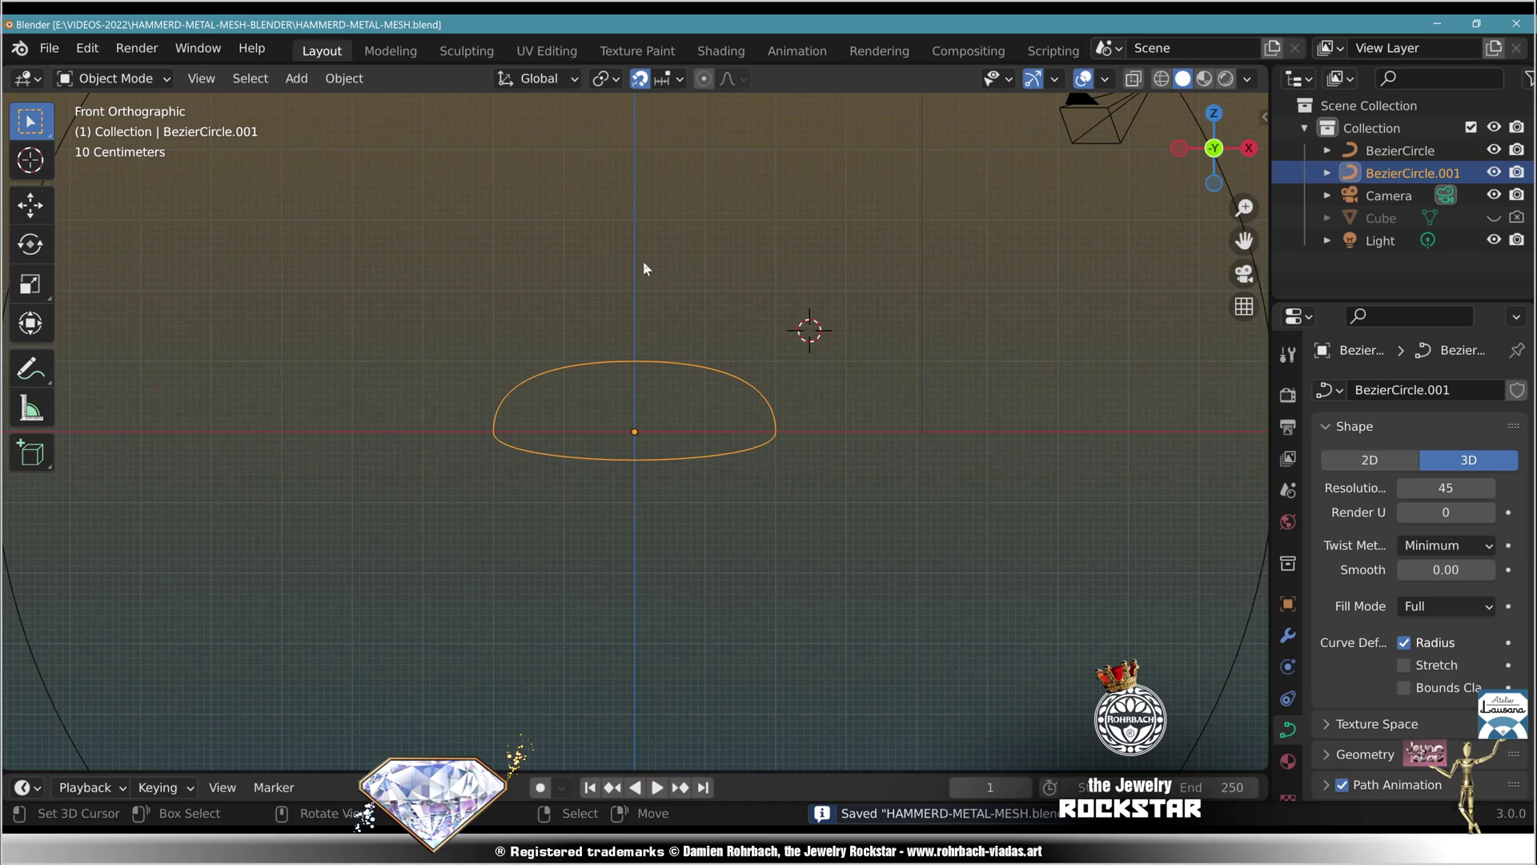
- Bevel the large circle using the small flattened curve as bevel object, and rename that curve PROFILE
{"action": "scroll", "coordinate": [842, 431], "scroll_direction": "down", "scroll_amount": 5}
{"action": "left_click", "coordinate": [894, 428]}
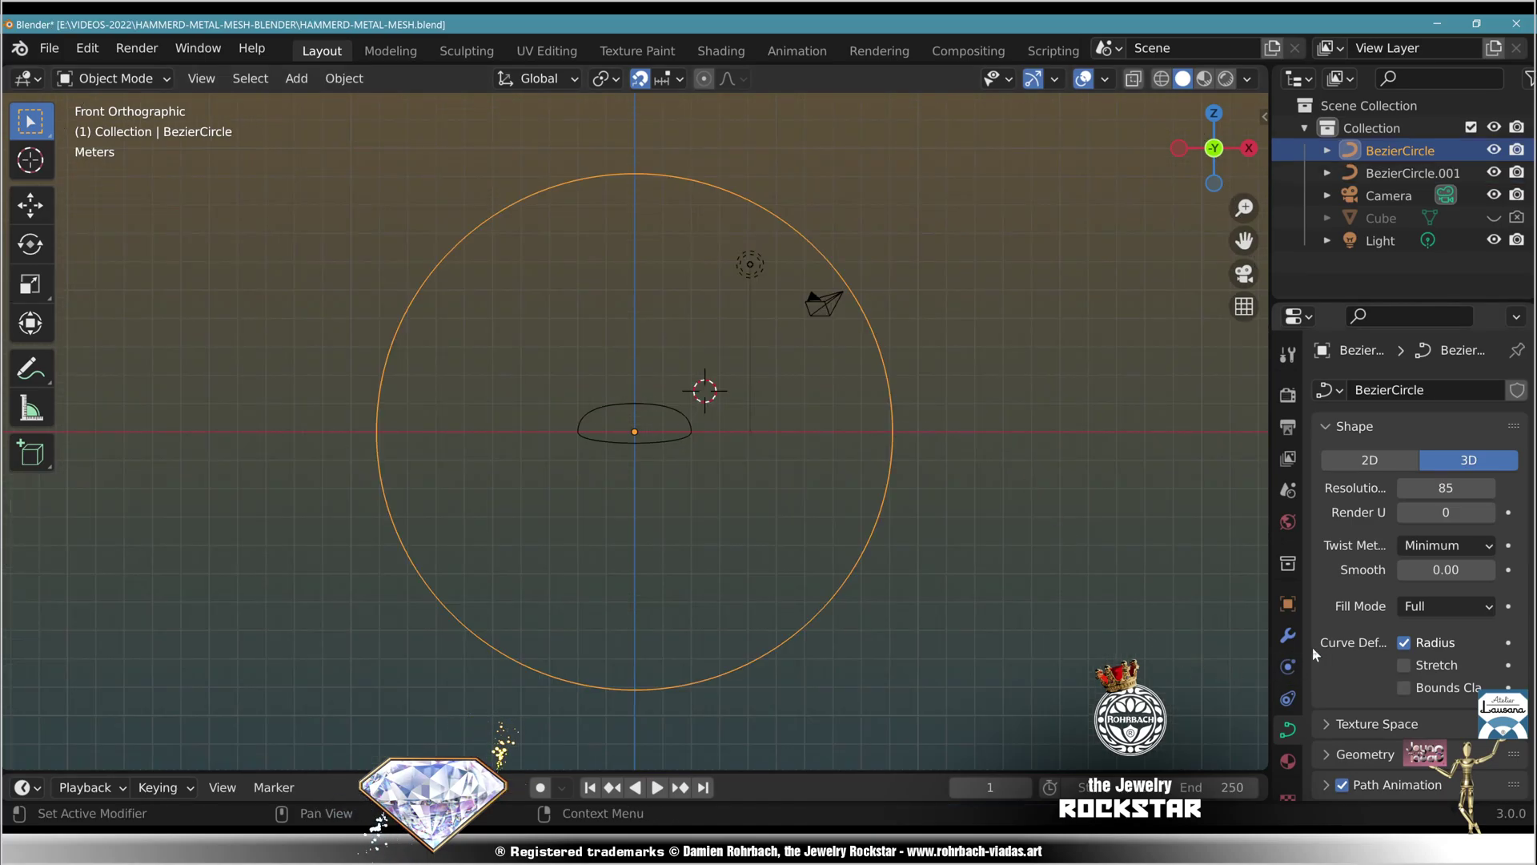
{"action": "scroll", "coordinate": [1352, 669], "scroll_direction": "down", "scroll_amount": 5}
{"action": "left_click", "coordinate": [1361, 556]}
{"action": "scroll", "coordinate": [1361, 556], "scroll_direction": "down", "scroll_amount": 5}
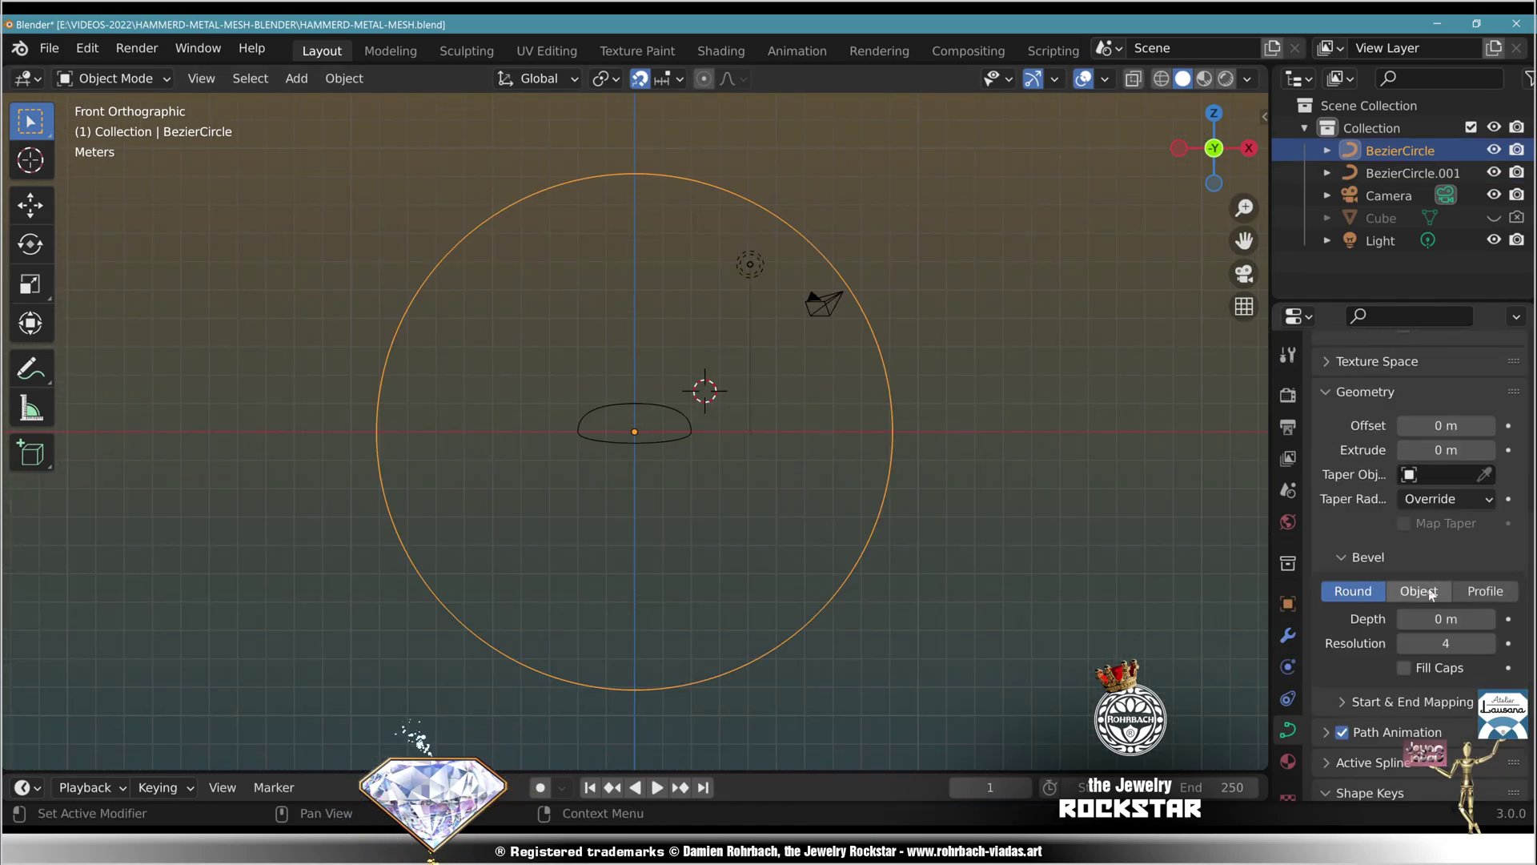
{"action": "left_click", "coordinate": [1419, 591]}
{"action": "left_click", "coordinate": [1481, 619]}
{"action": "left_click", "coordinate": [693, 432]}
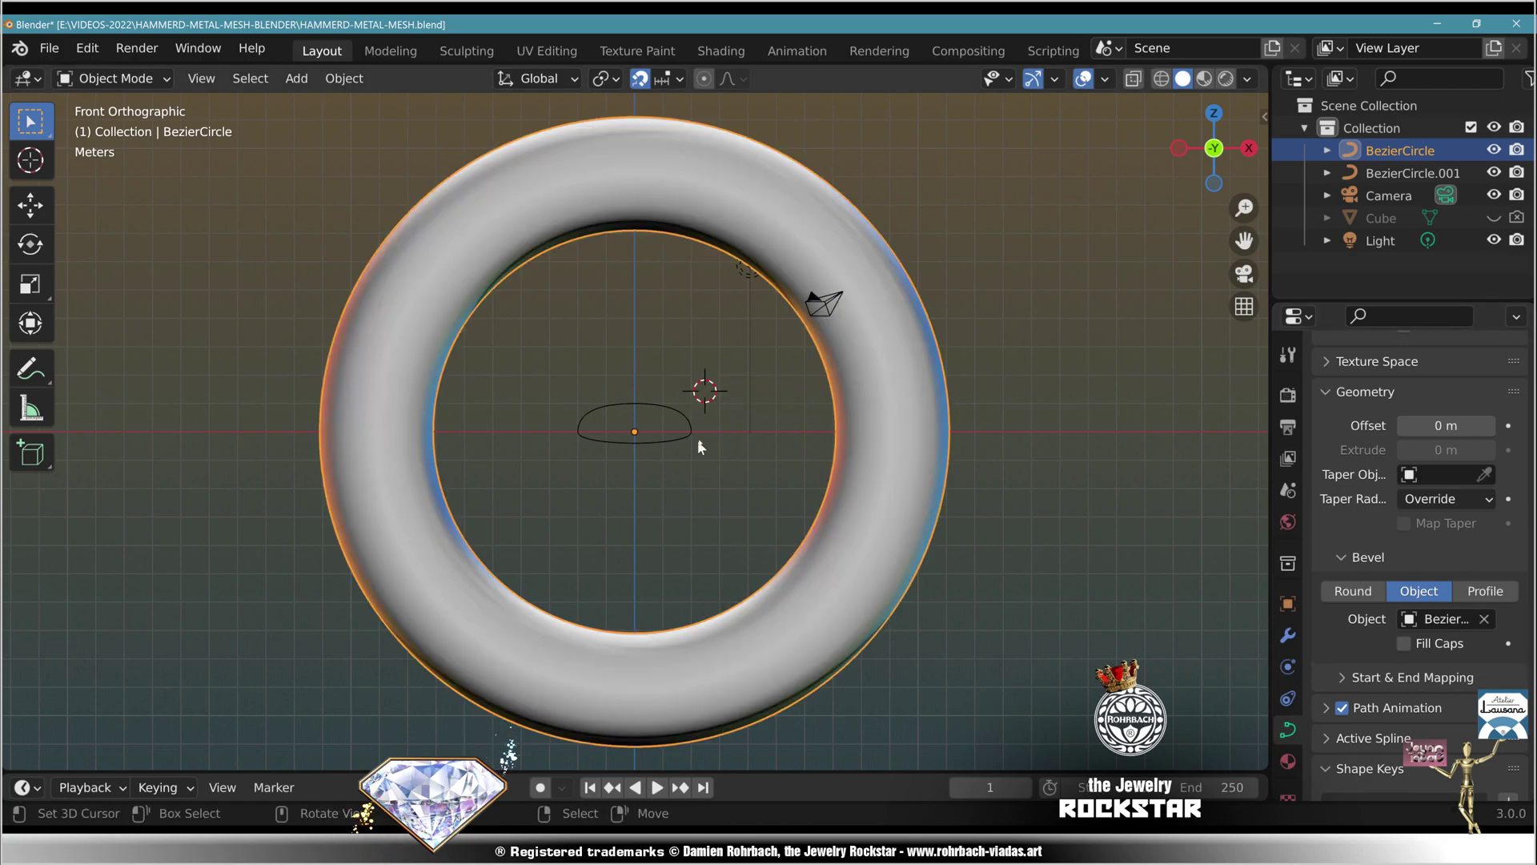
{"action": "left_click", "coordinate": [693, 432]}
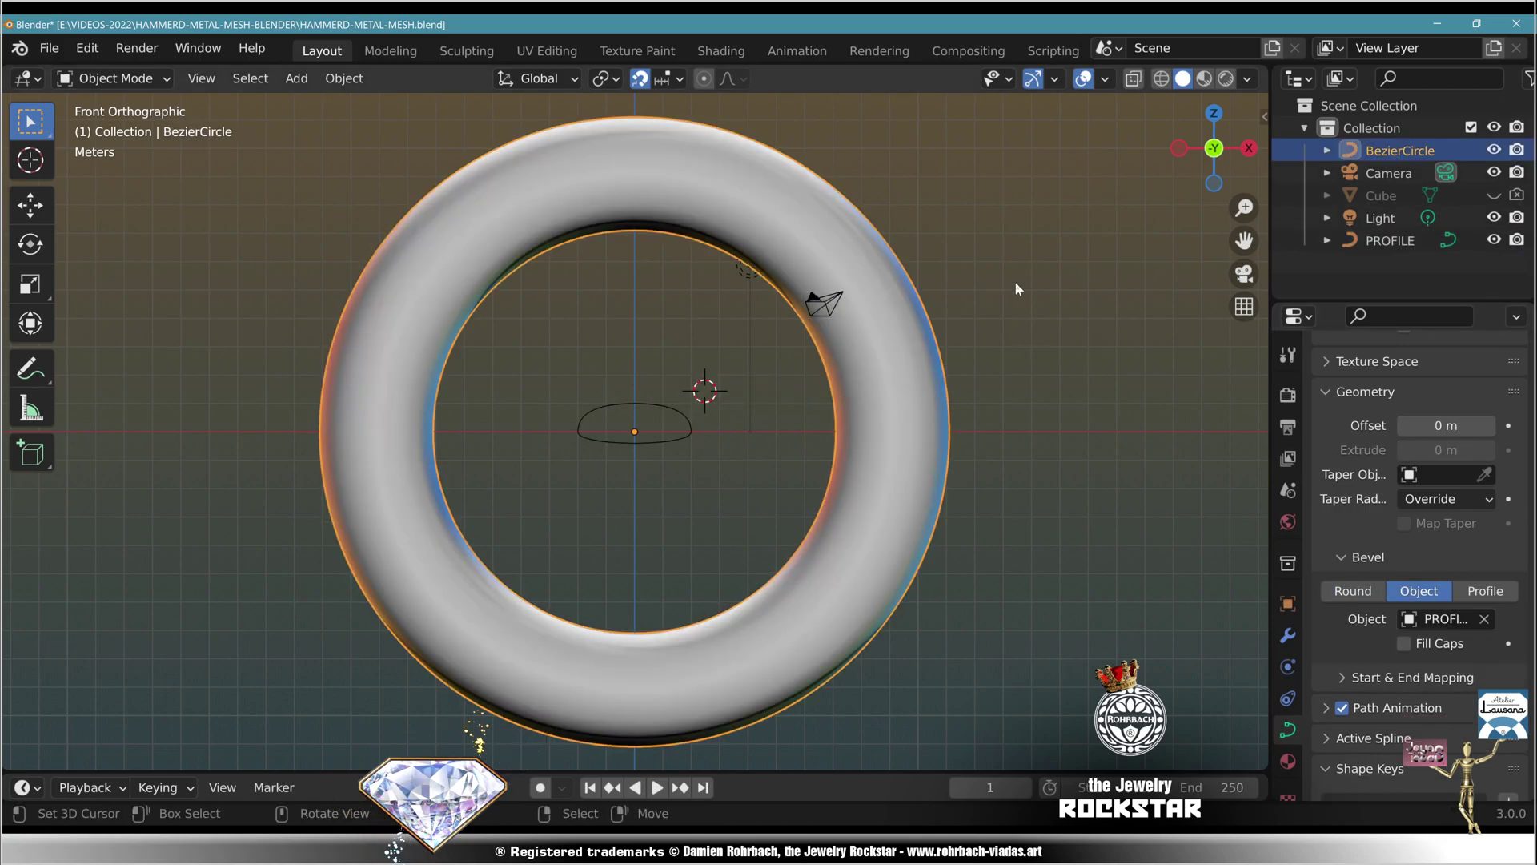
- Set the mean tilt of all the ring curve's control points to -90°
{"action": "key", "text": "Tab"}
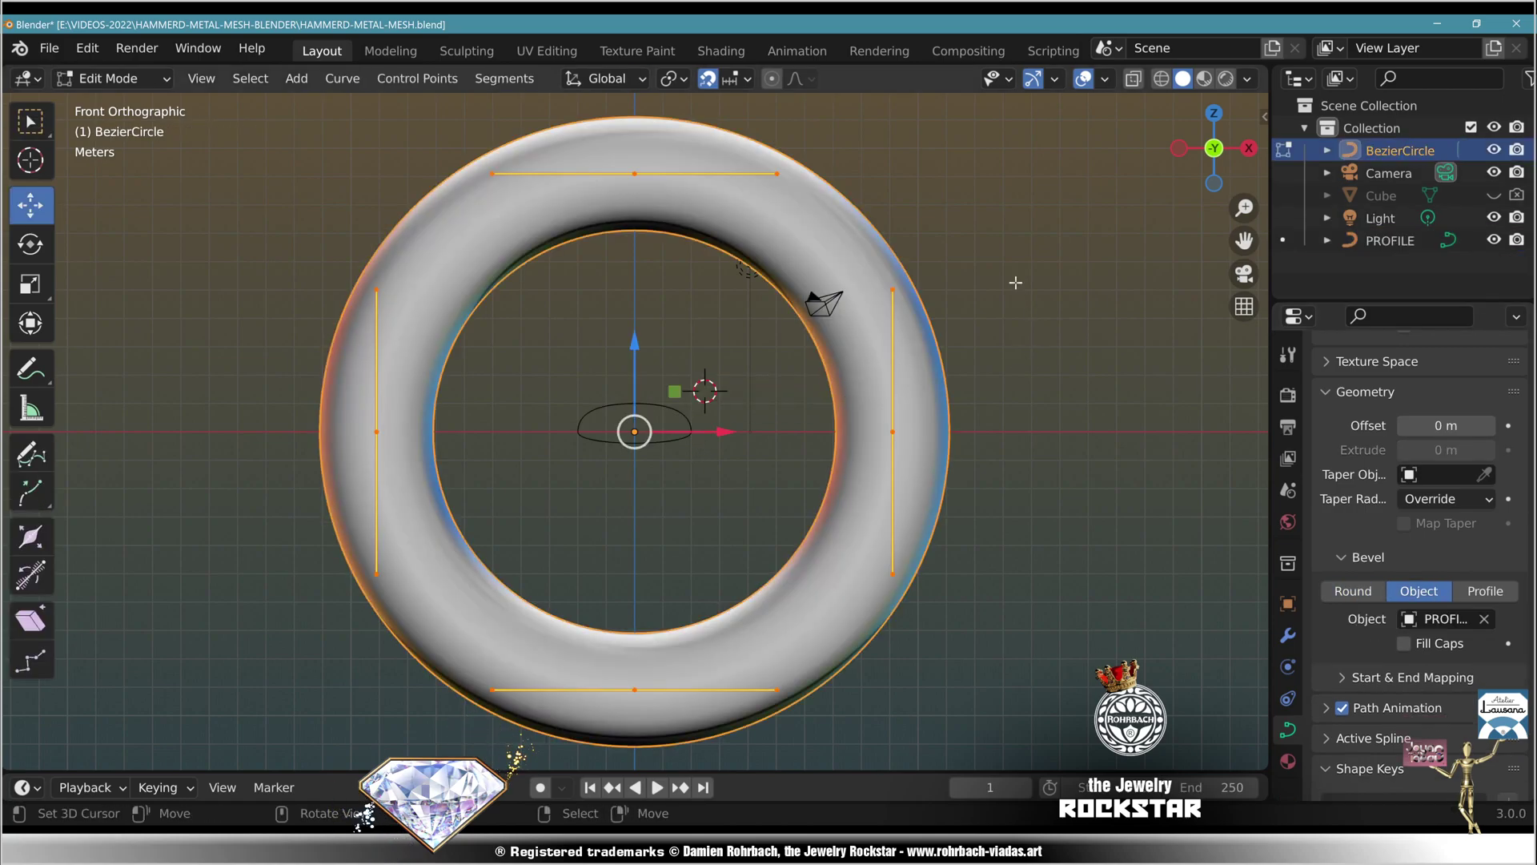
{"action": "key", "text": "n"}
{"action": "left_click", "coordinate": [1146, 296]}
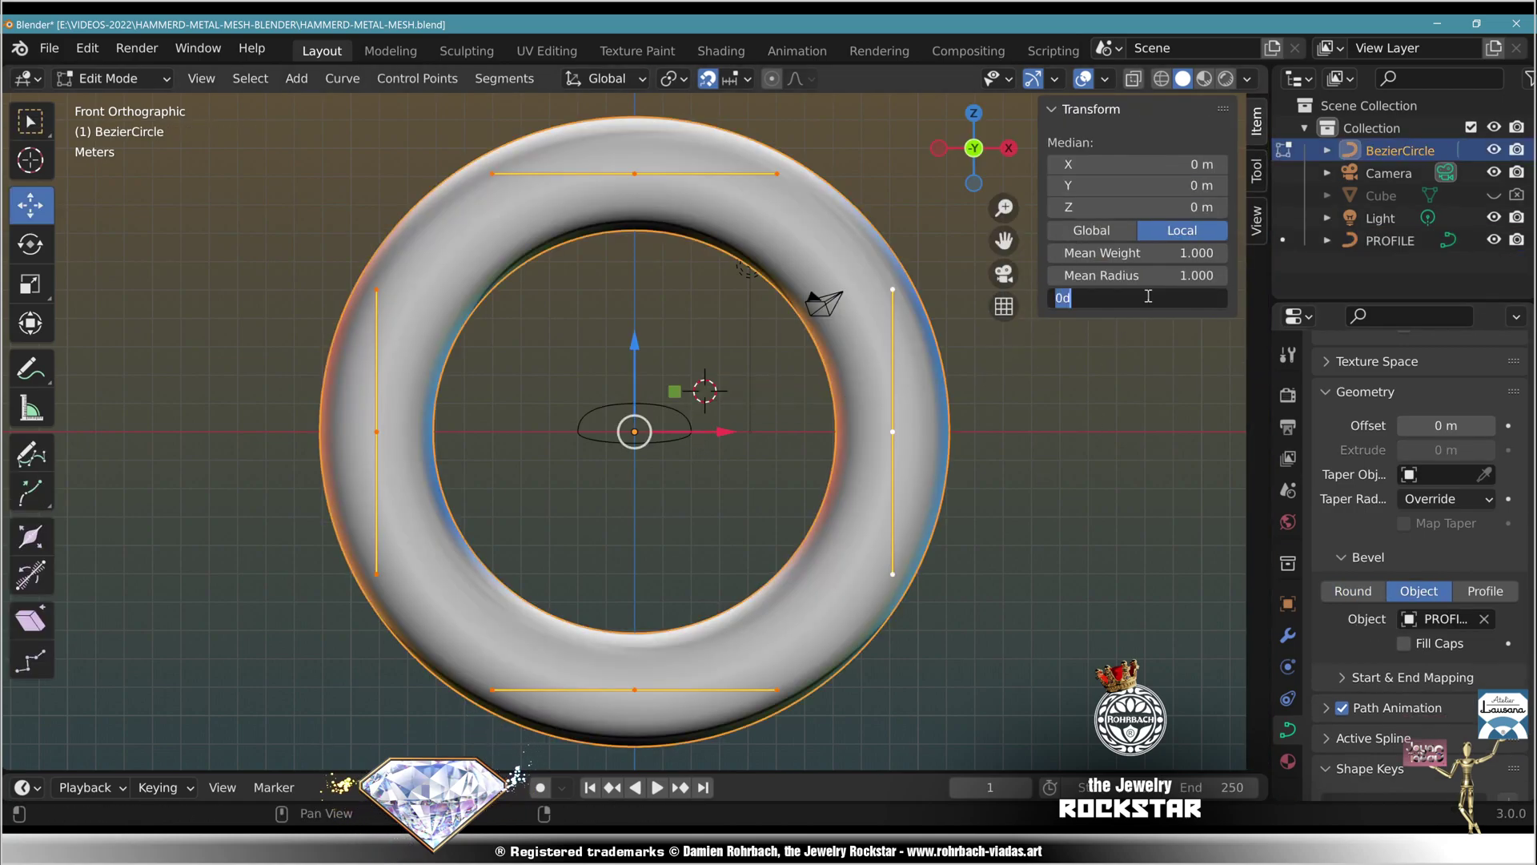
{"action": "type", "text": "90"}
{"action": "key", "text": "Return"}
{"action": "left_click", "coordinate": [1146, 295]}
{"action": "type", "text": "-90"}
{"action": "key", "text": "Return"}
{"action": "middle_click_drag", "start_coordinate": [950, 569], "coordinate": [920, 559]}
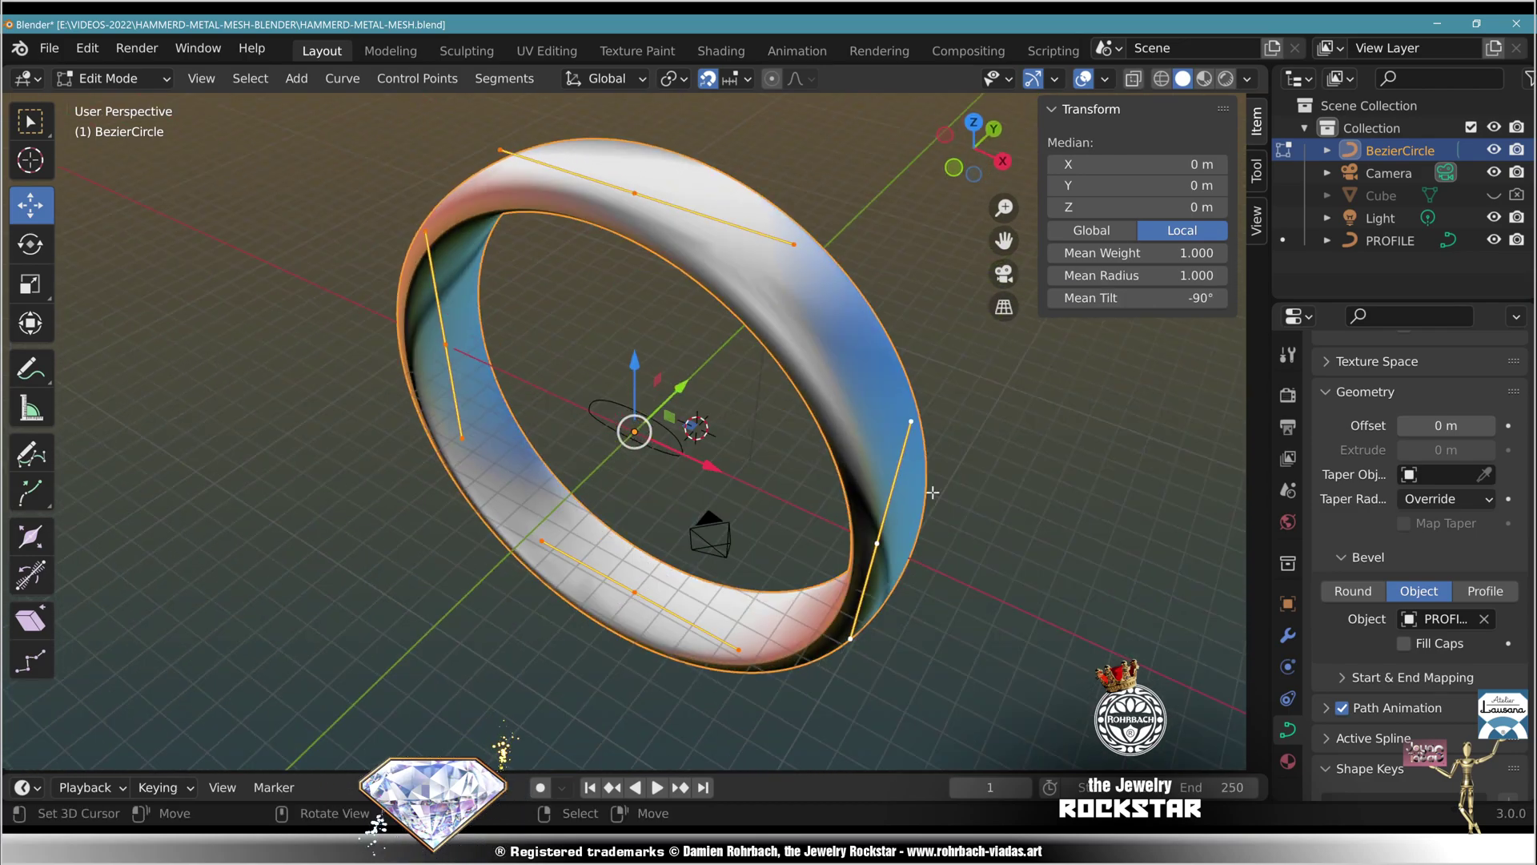
- Return to Object Mode, rename the ring curve BAND RING and save the file
{"action": "key", "text": "Tab"}
{"action": "key", "text": "ctrl+s"}
{"action": "middle_click_drag", "start_coordinate": [932, 386], "coordinate": [888, 433]}
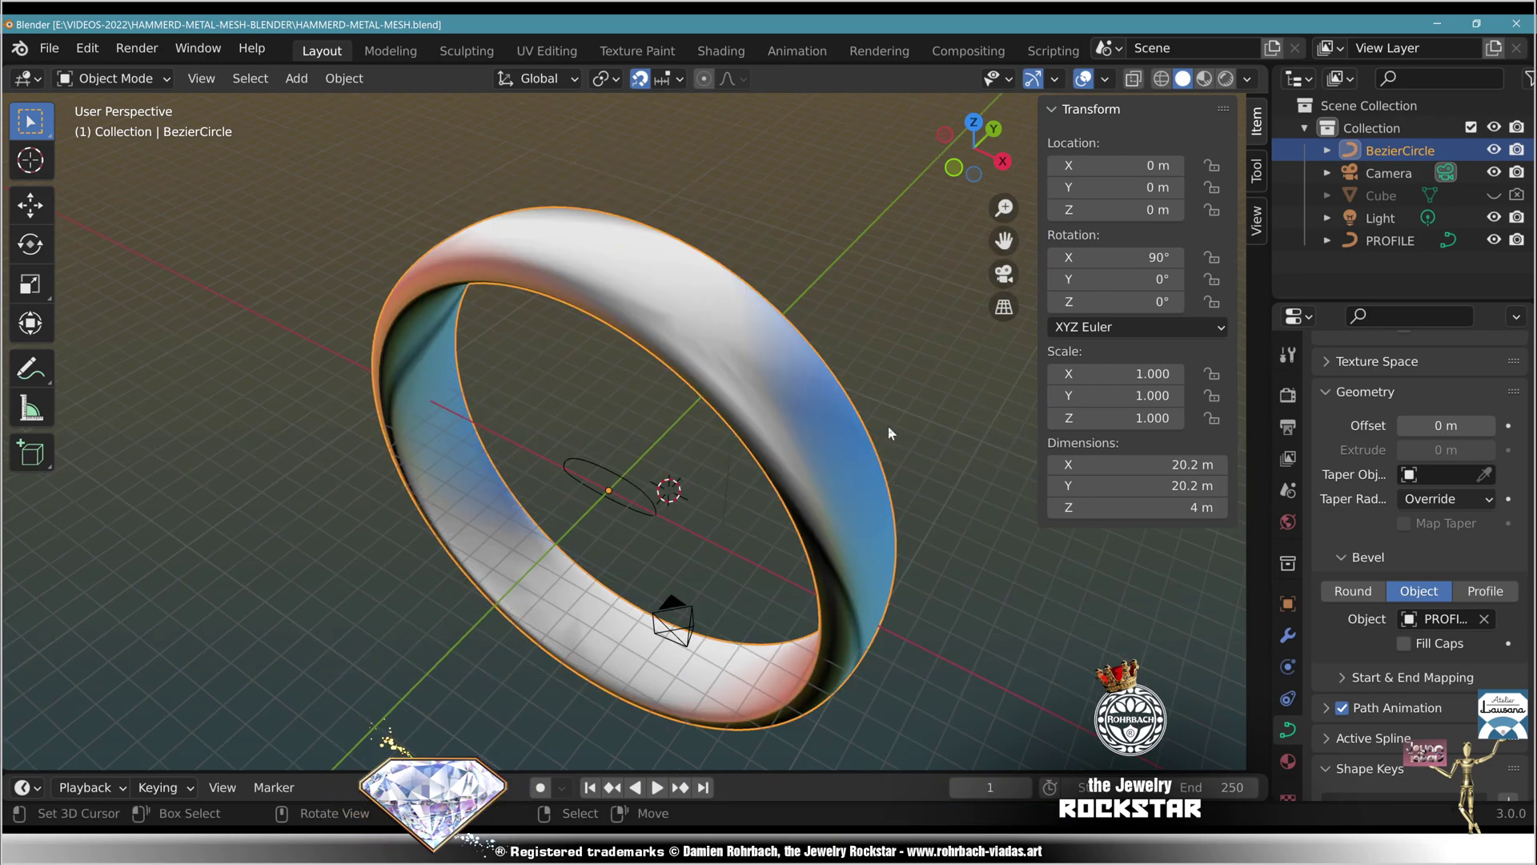
{"action": "key", "text": "ctrl+s"}
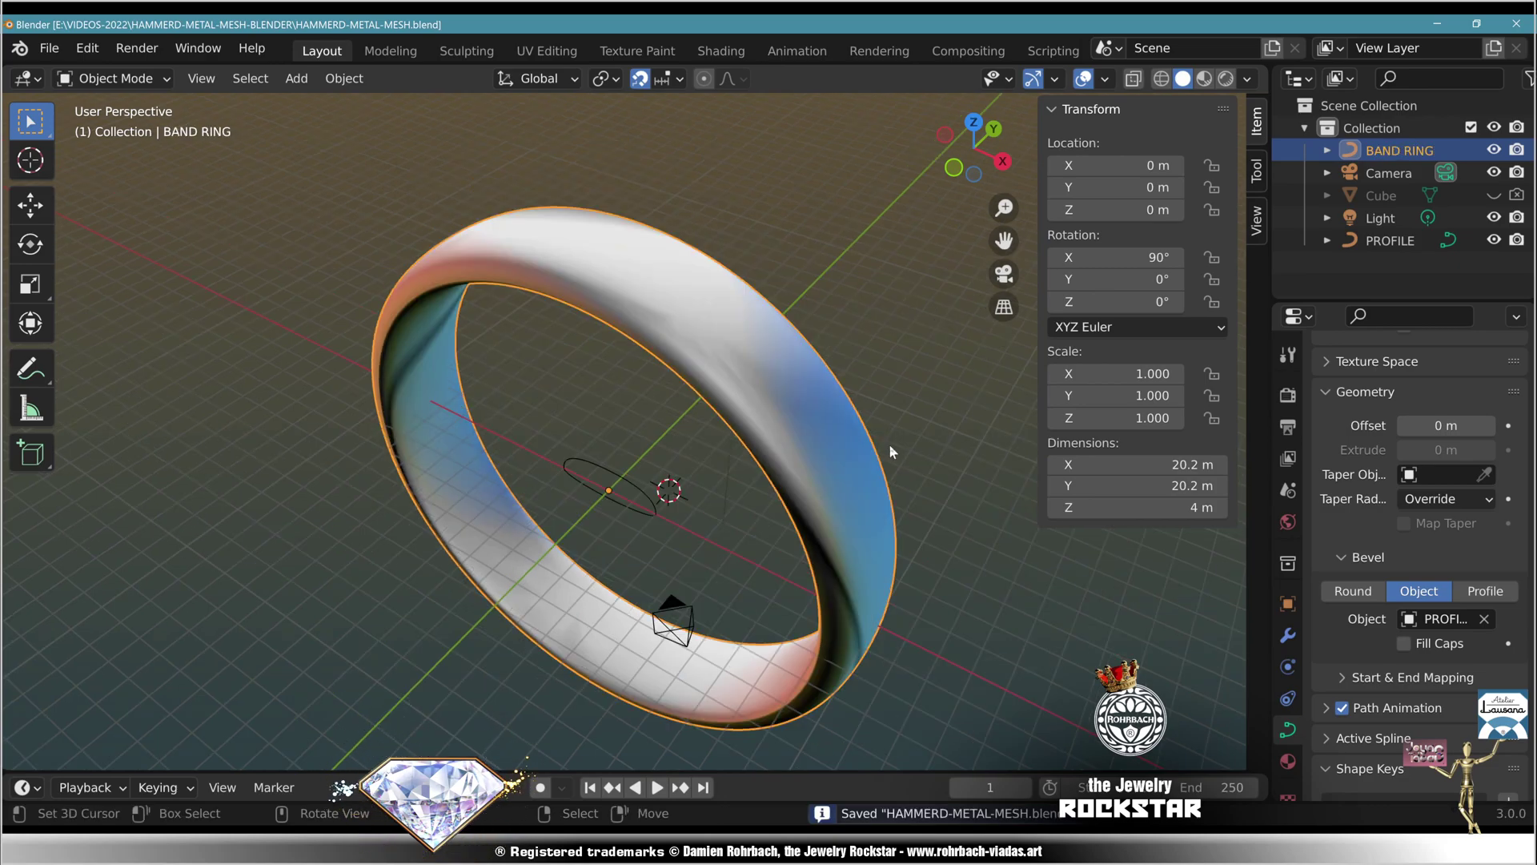
- Duplicate the BAND RING curve in place and hide the original
{"action": "key", "text": "shift+d"}
{"action": "right_click", "coordinate": [889, 474]}
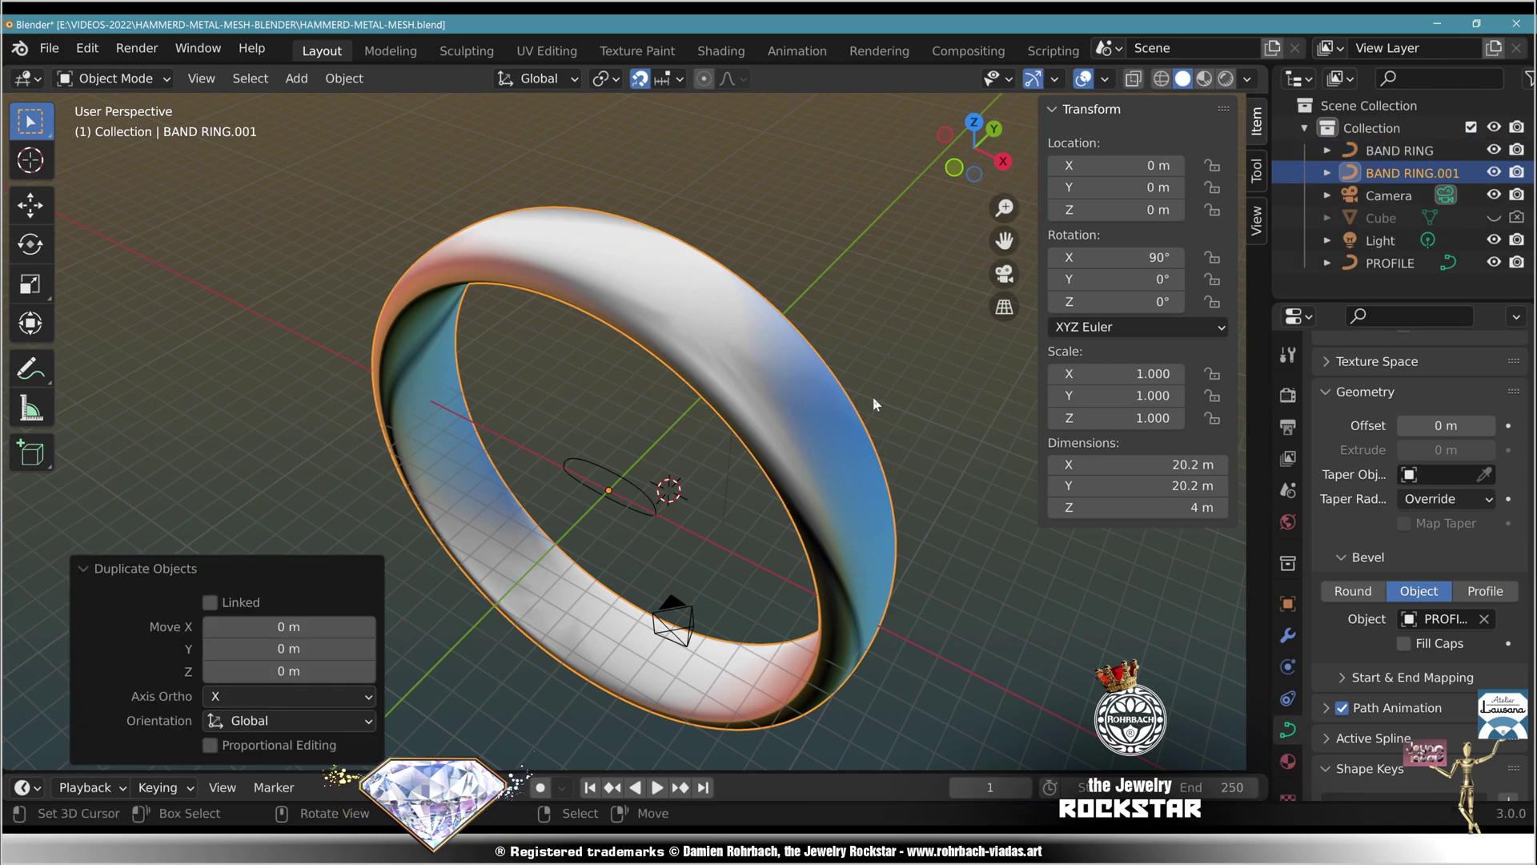
{"action": "left_click", "coordinate": [1494, 151]}
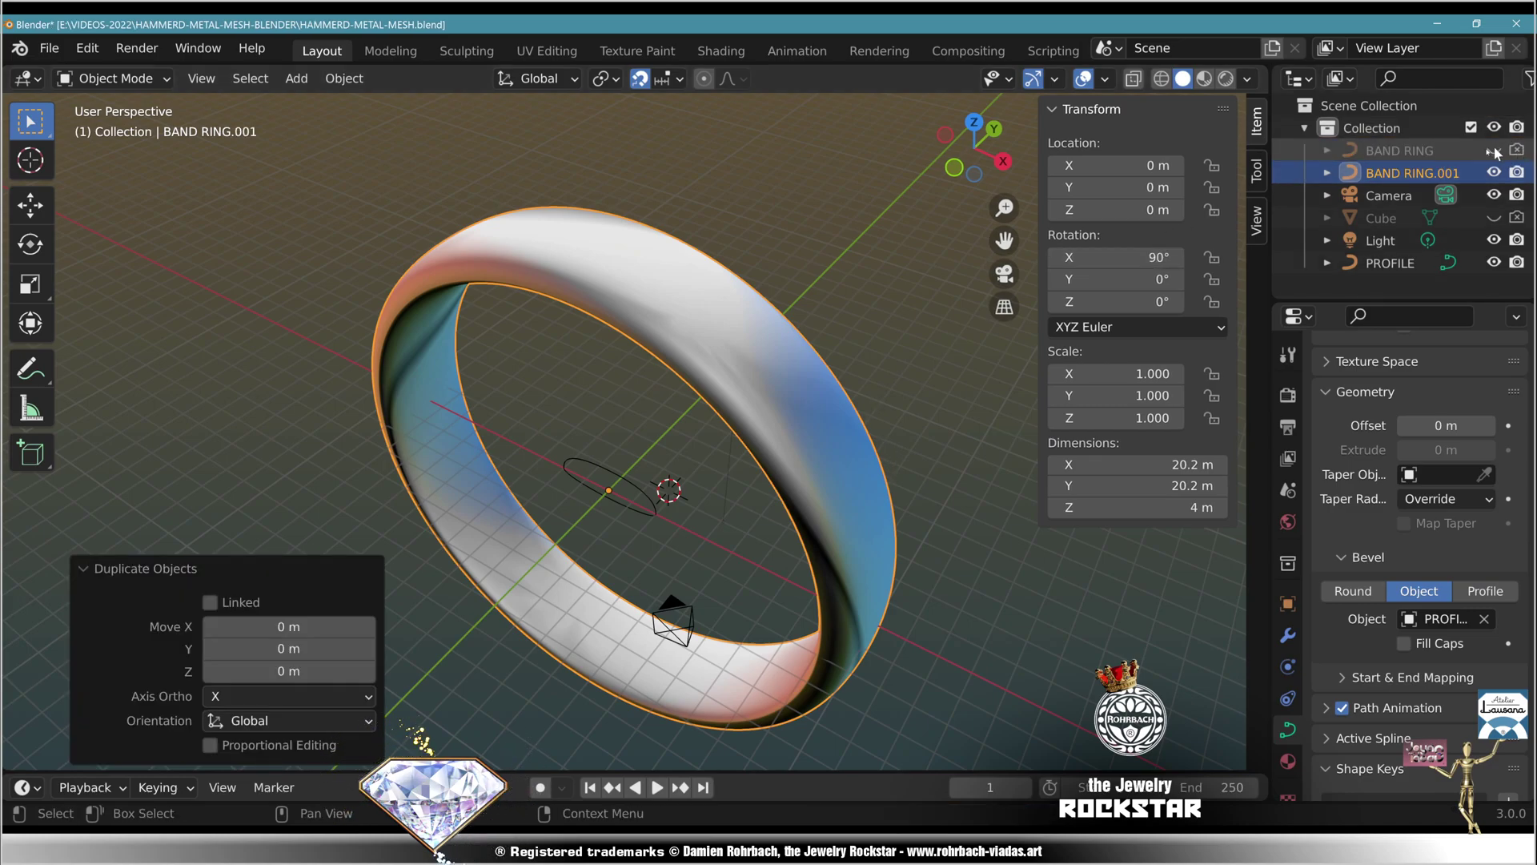
- Exclude the original BAND RING from renders, convert BAND RING.001 to a mesh and enter Edit Mode
{"action": "left_click", "coordinate": [1516, 150]}
{"action": "key", "text": "alt+c"}
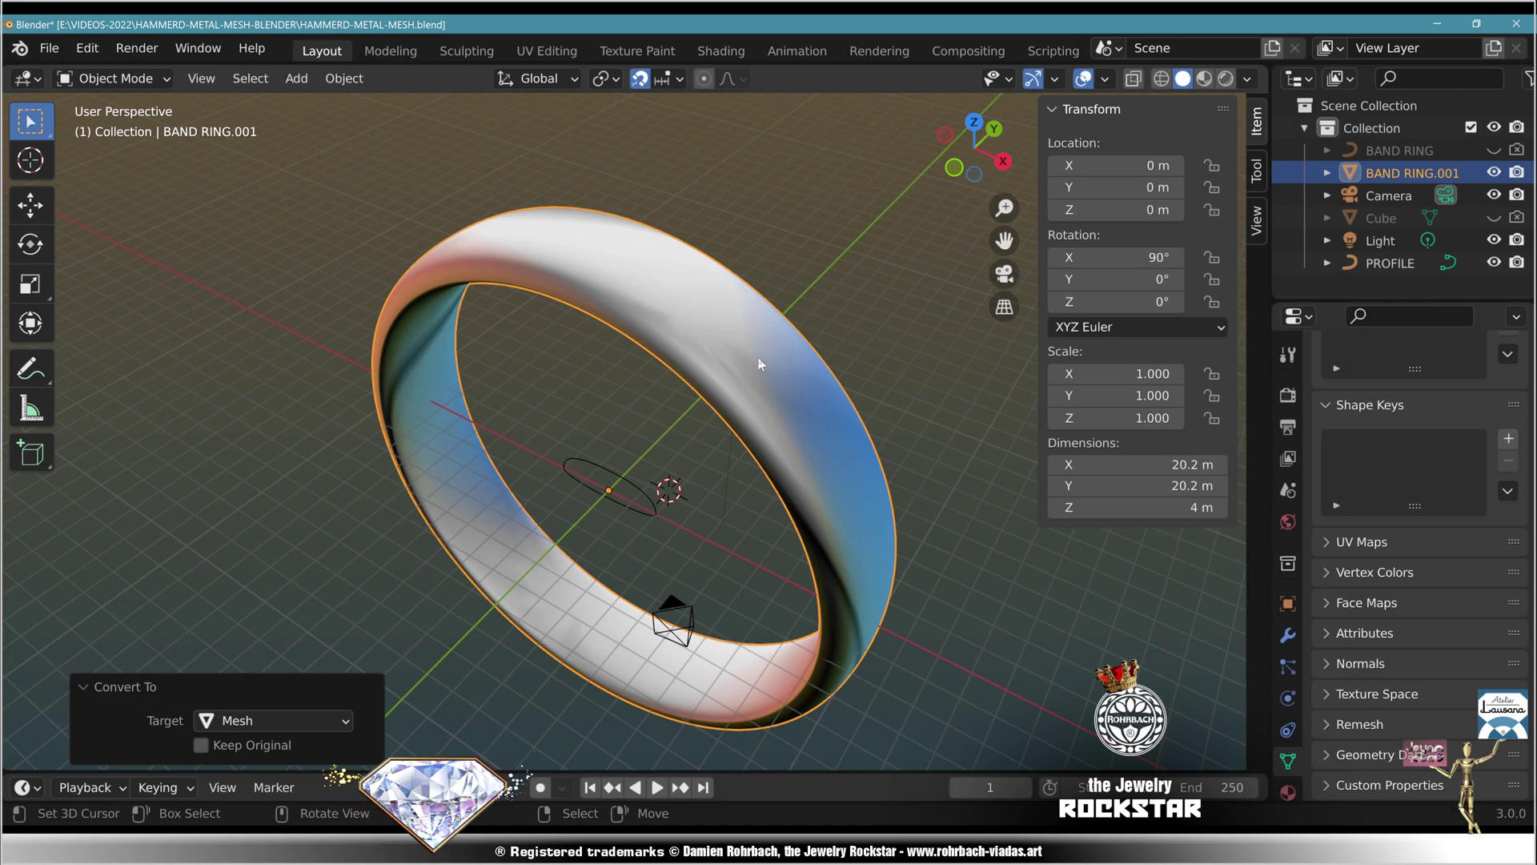
{"action": "key", "text": "Tab"}
- Box-select the ring mesh's vertices through the full height in the right view with X-ray on, leaving the outermost side edges unselected
{"action": "key", "text": "KP_3"}
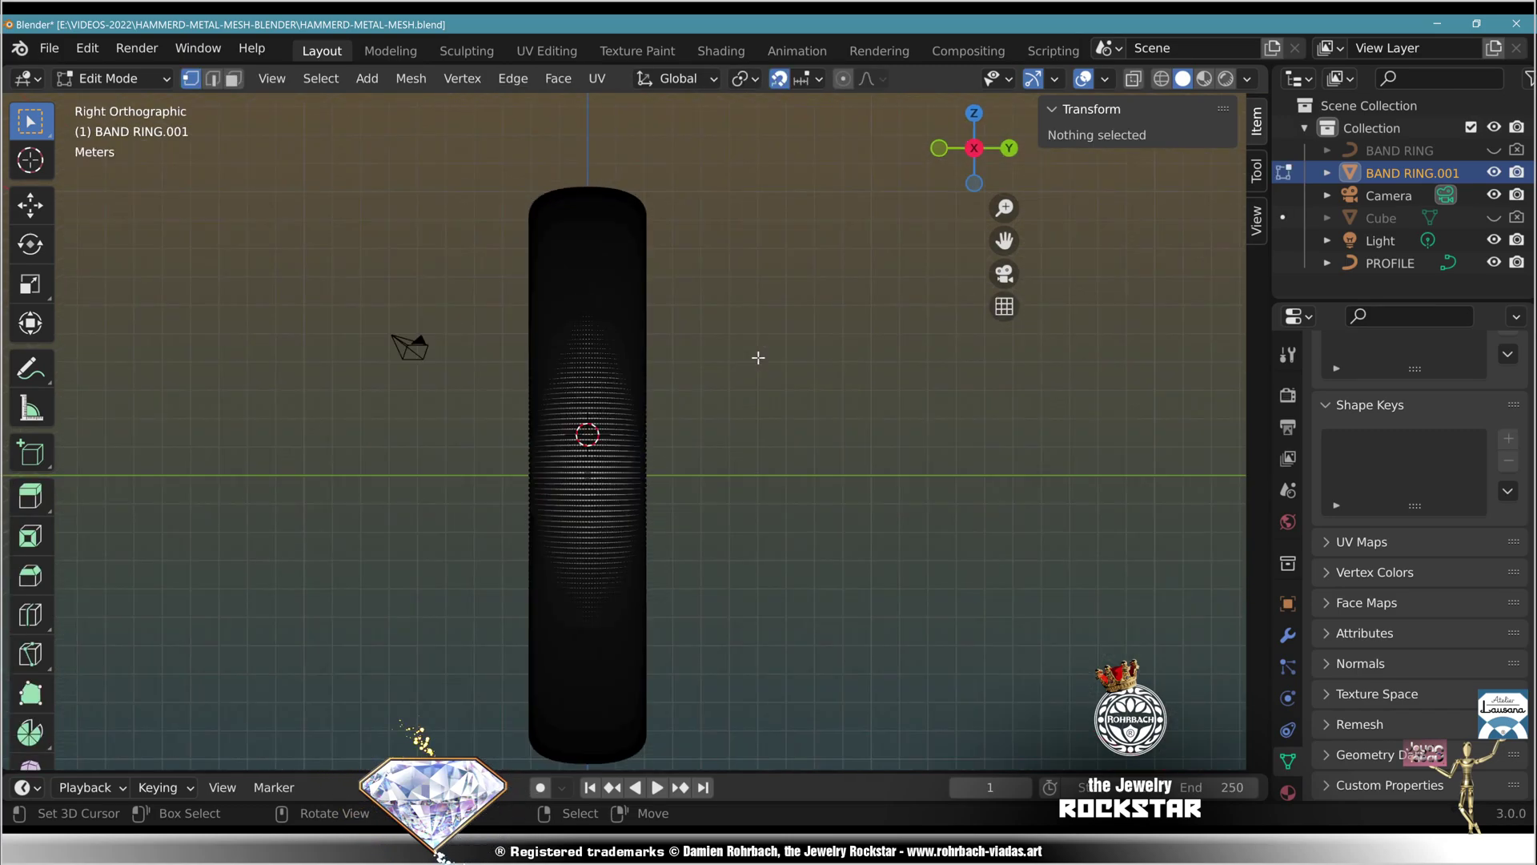
{"action": "key", "text": "alt+z"}
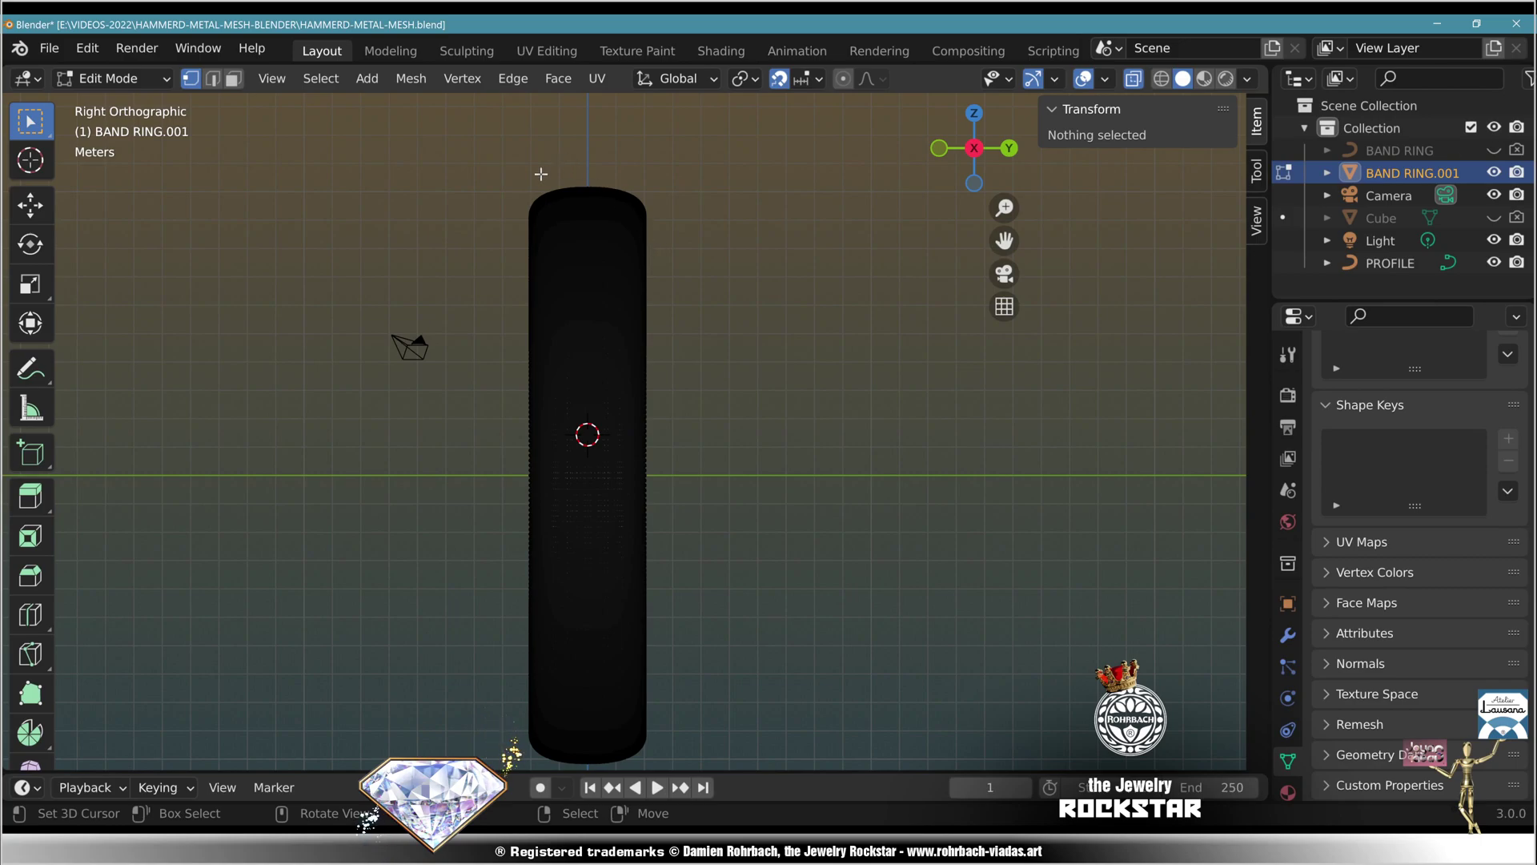
{"action": "key", "text": "b"}
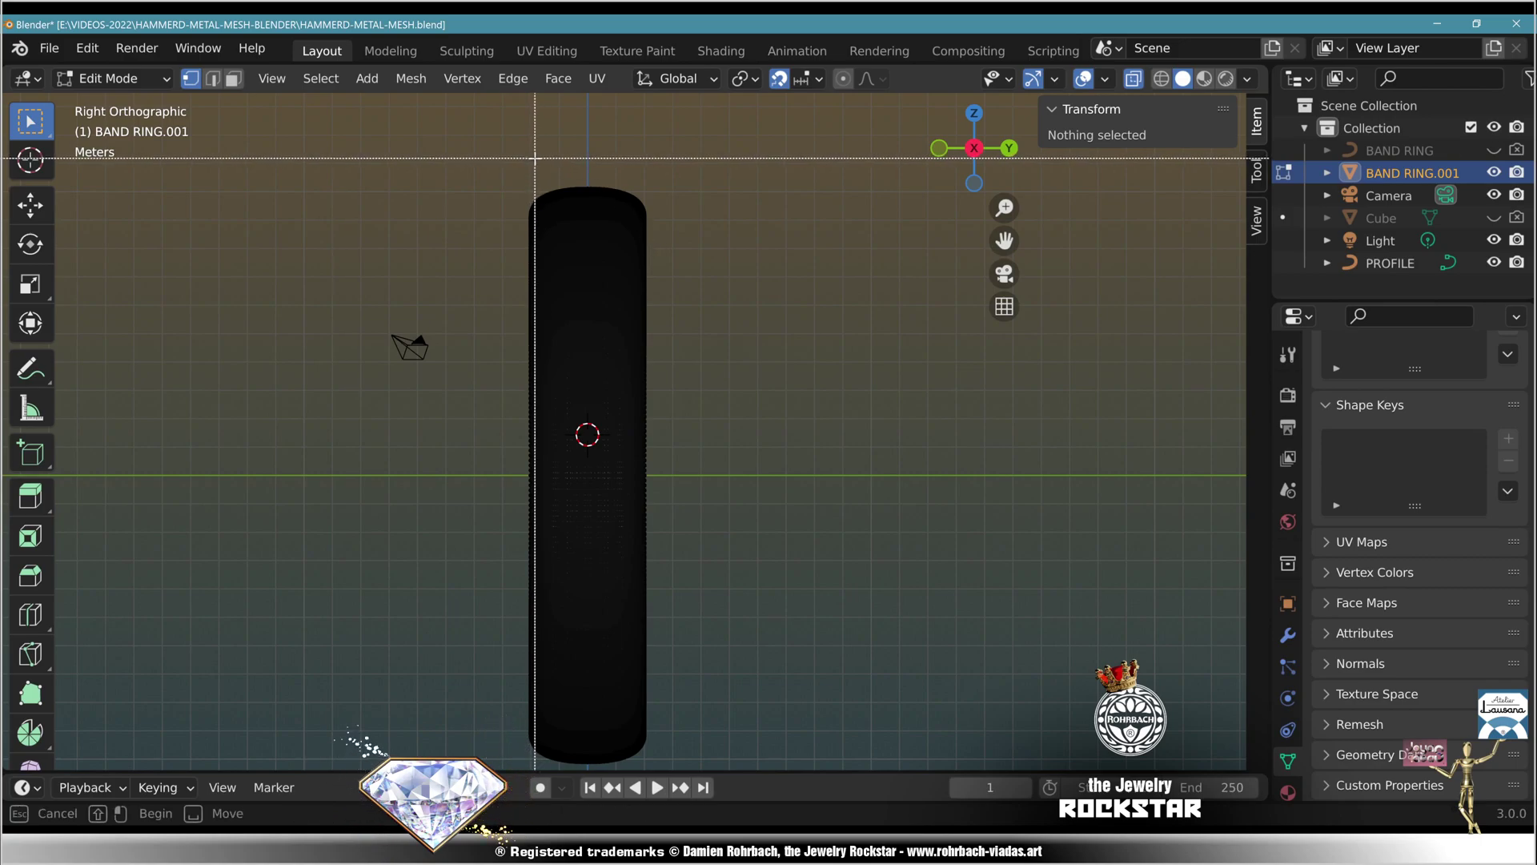
{"action": "left_click_drag", "start_coordinate": [535, 157], "coordinate": [640, 774]}
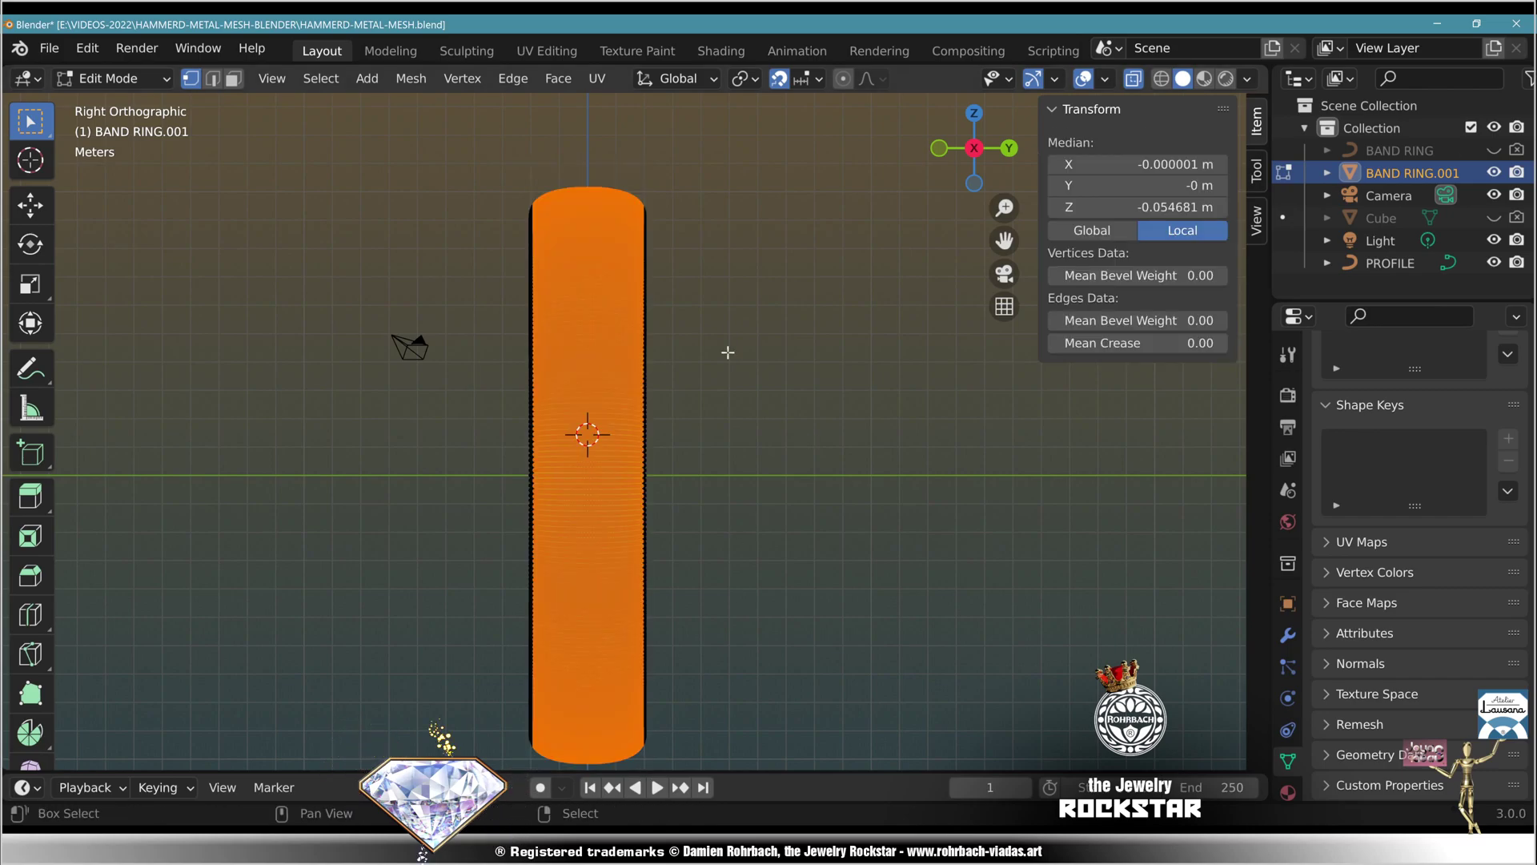
{"action": "middle_click_drag", "start_coordinate": [727, 375], "coordinate": [787, 331], "text": "shift"}
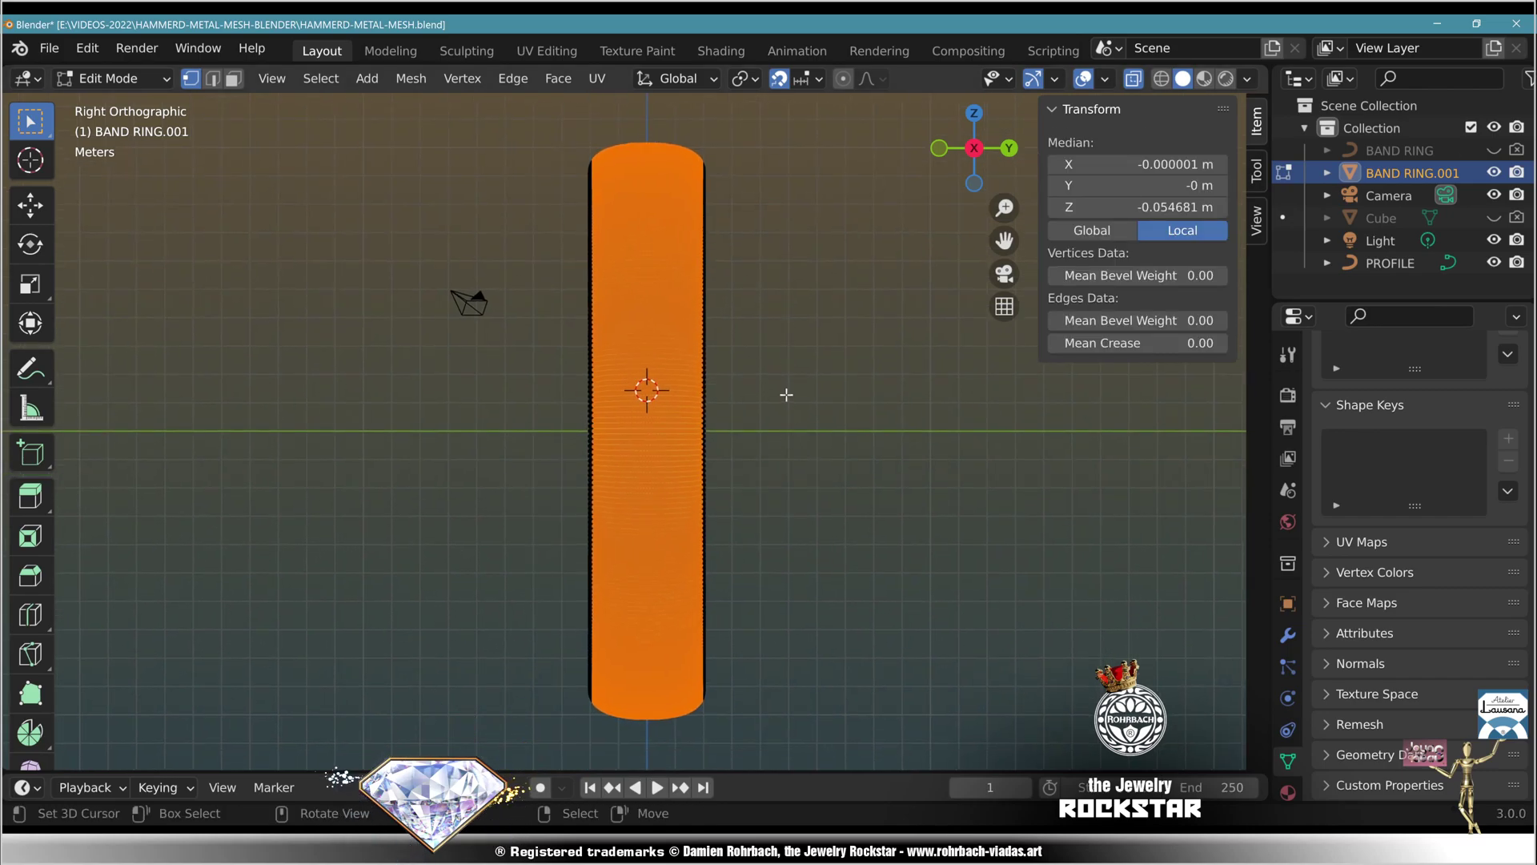
{"action": "key", "text": "b"}
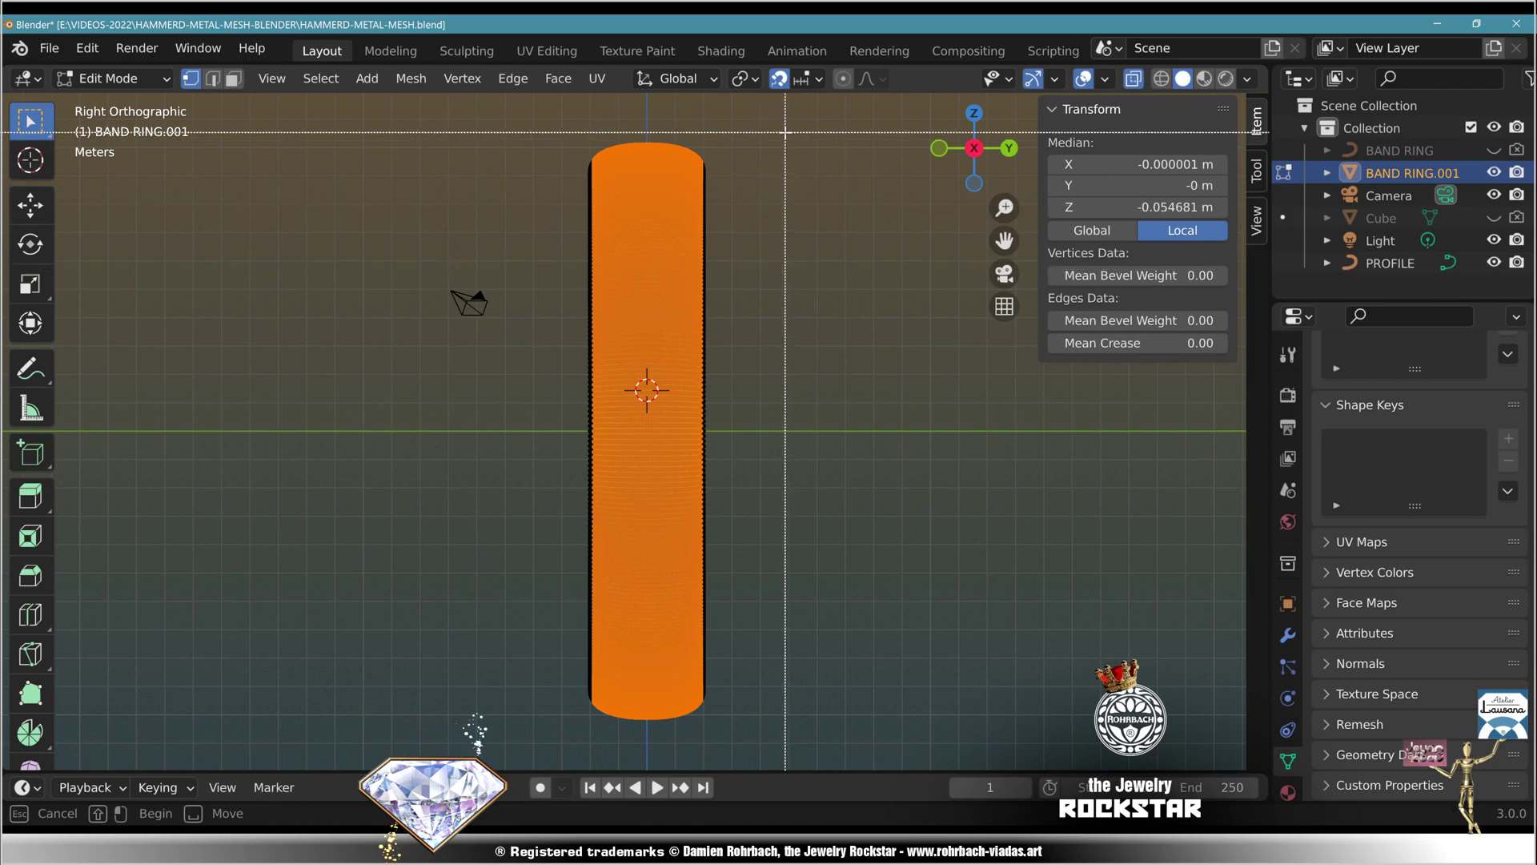
{"action": "left_click_drag", "start_coordinate": [785, 132], "coordinate": [701, 741]}
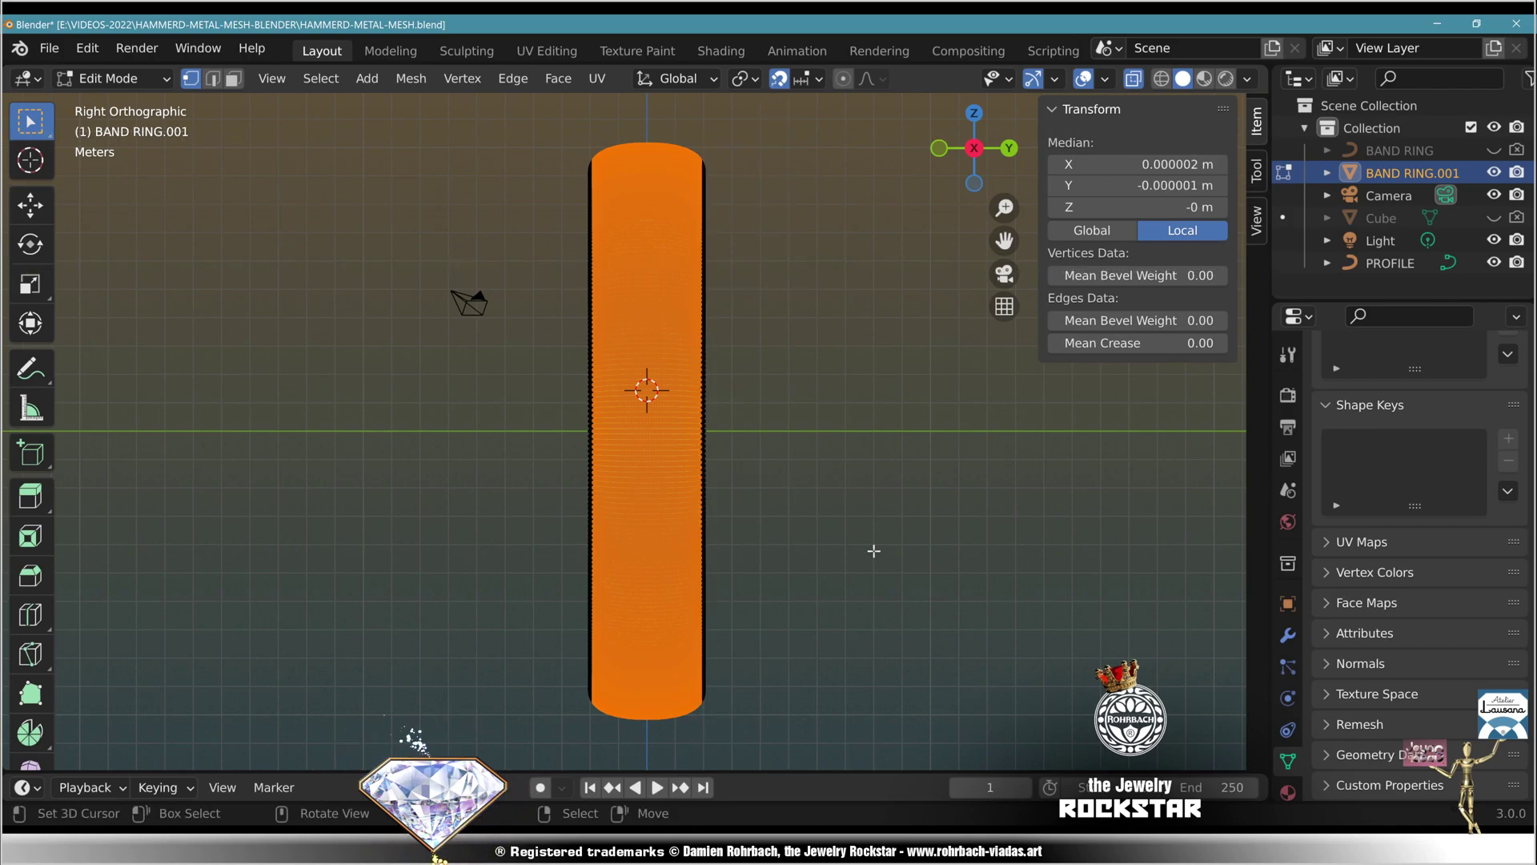
- Deselect the inner vertices all around the ring with Circle Select in the front view, keeping only the outer surface selected
{"action": "key", "text": "KP_1"}
{"action": "key", "text": "c"}
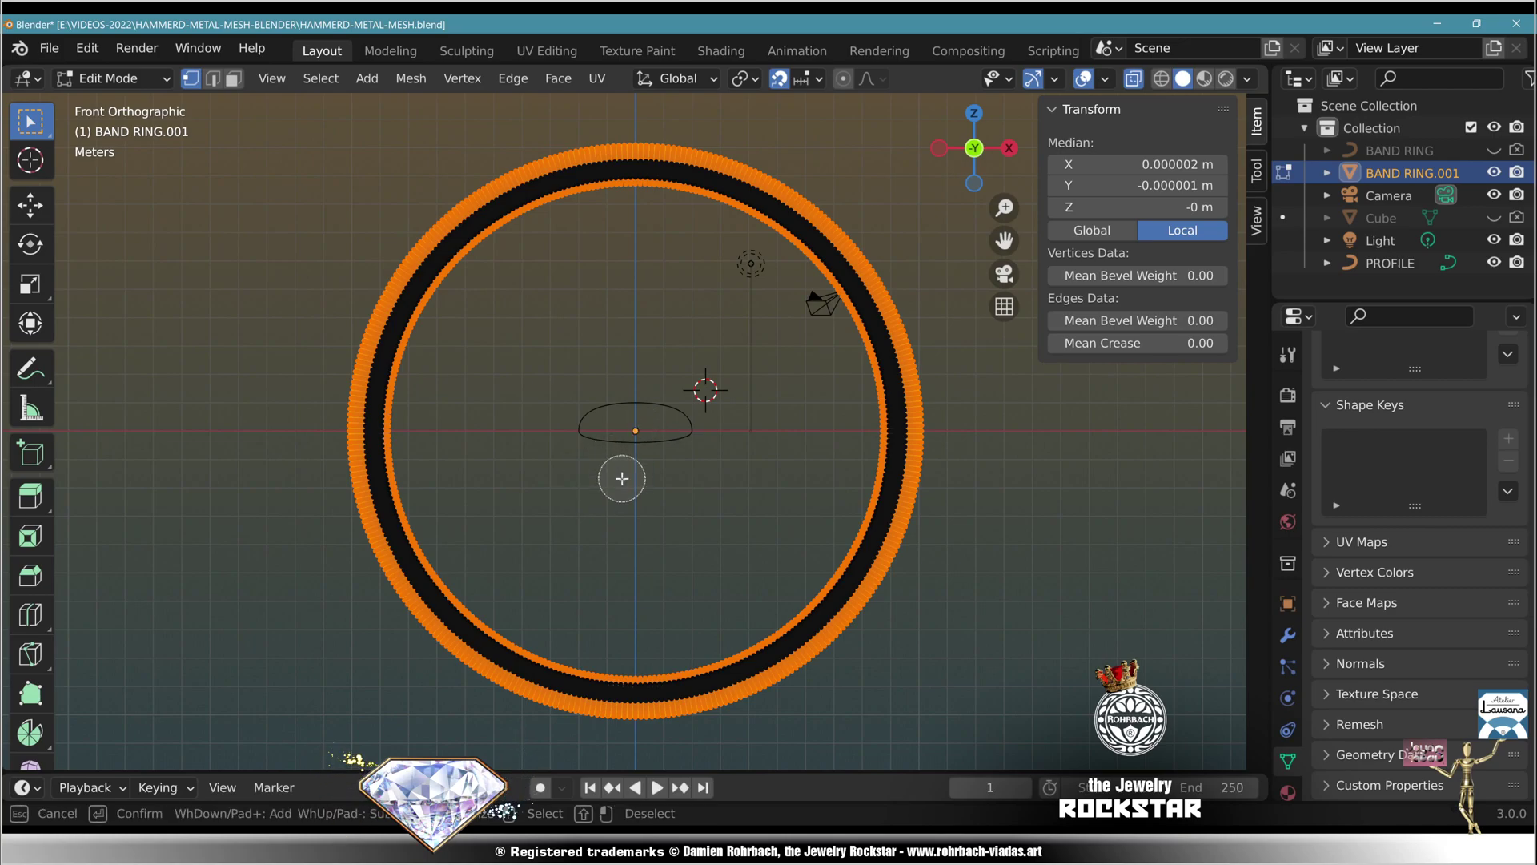
{"action": "scroll", "coordinate": [634, 496], "scroll_direction": "down", "scroll_amount": 6}
{"action": "mouse_move", "coordinate": [593, 418]}
{"action": "left_mouse_down", "text": "shift"}
{"action": "mouse_move", "coordinate": [581, 385]}
{"action": "mouse_move", "coordinate": [639, 356]}
{"action": "mouse_move", "coordinate": [685, 381]}
{"action": "left_mouse_up", "text": "shift"}
{"action": "mouse_move", "coordinate": [685, 381]}
{"action": "middle_mouse_down"}
{"action": "mouse_move", "coordinate": [697, 464]}
{"action": "mouse_move", "coordinate": [652, 497]}
{"action": "mouse_move", "coordinate": [600, 487]}
{"action": "mouse_move", "coordinate": [566, 425]}
{"action": "mouse_move", "coordinate": [658, 443]}
{"action": "middle_mouse_up"}
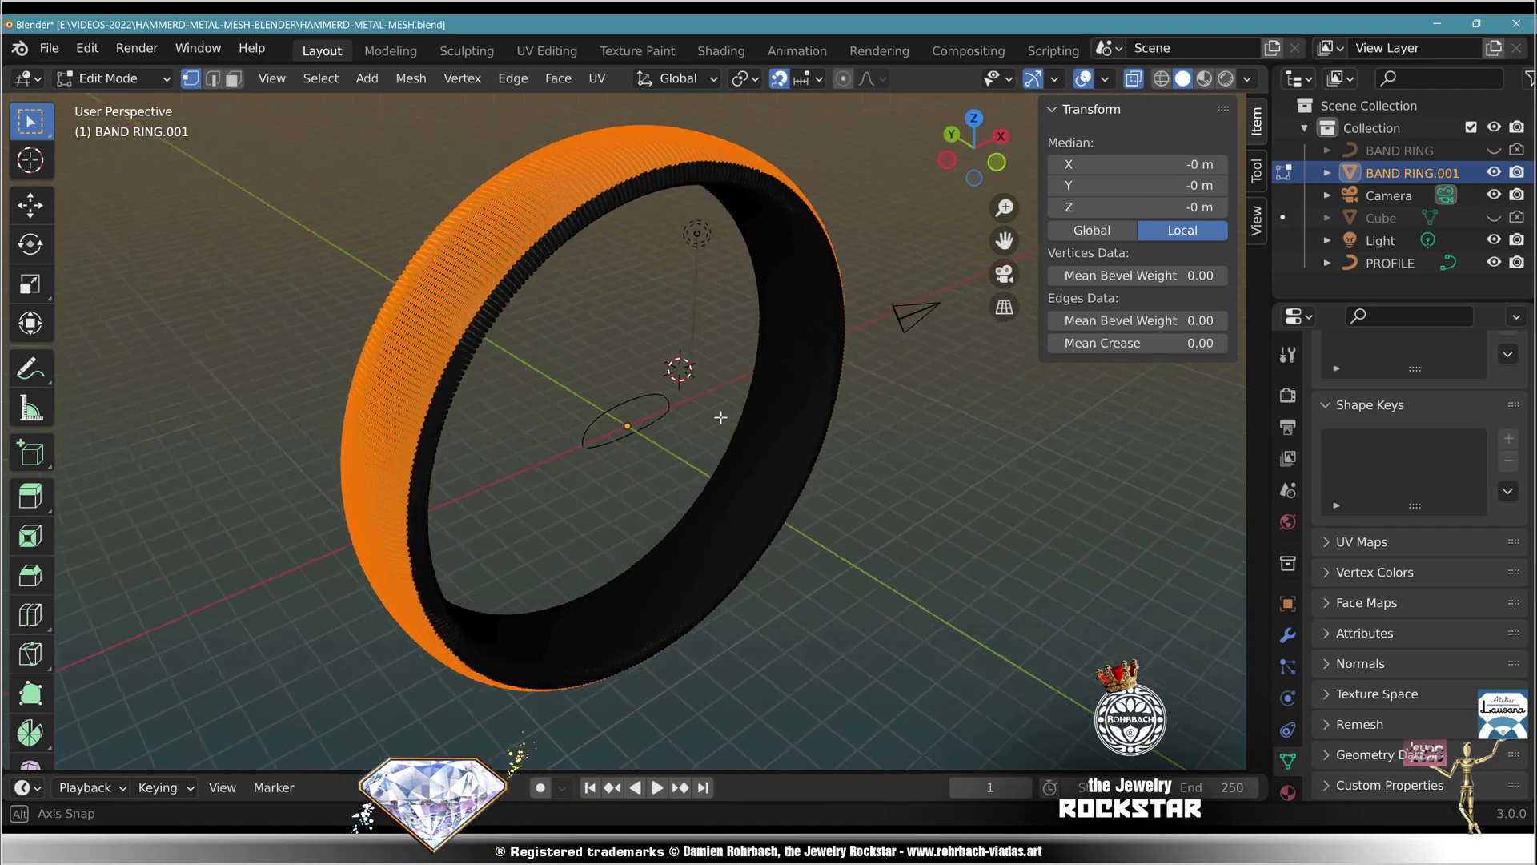
{"action": "mouse_move", "coordinate": [721, 418]}
{"action": "middle_mouse_down"}
{"action": "mouse_move", "coordinate": [676, 473]}
{"action": "mouse_move", "coordinate": [892, 559]}
{"action": "middle_mouse_up"}
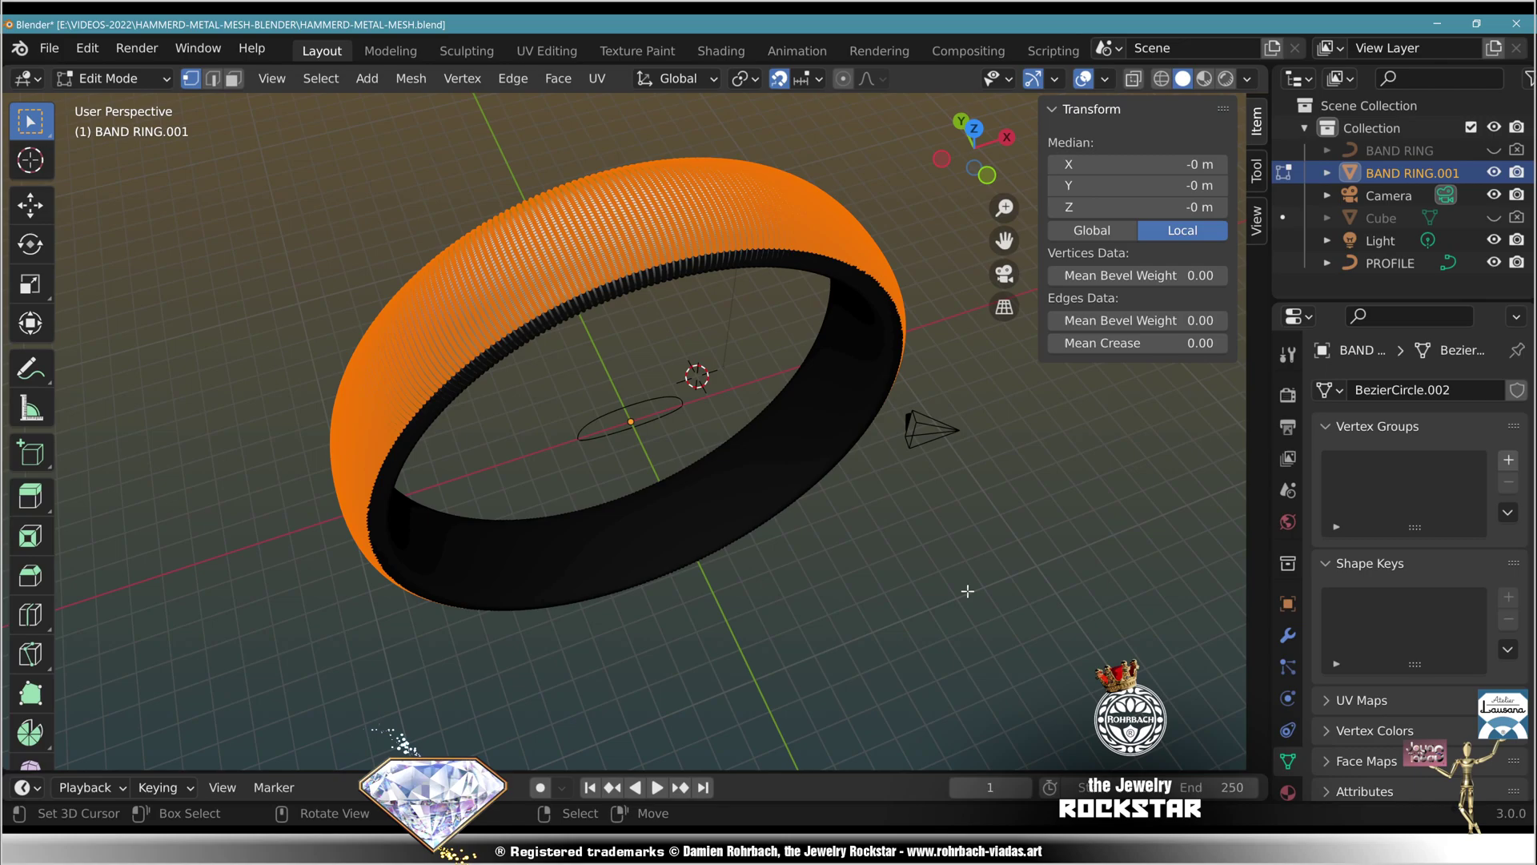
- Invert the selection to hide the ring's inner and side vertices, and save the file in Object Mode
{"action": "key", "text": "ctrl+i"}
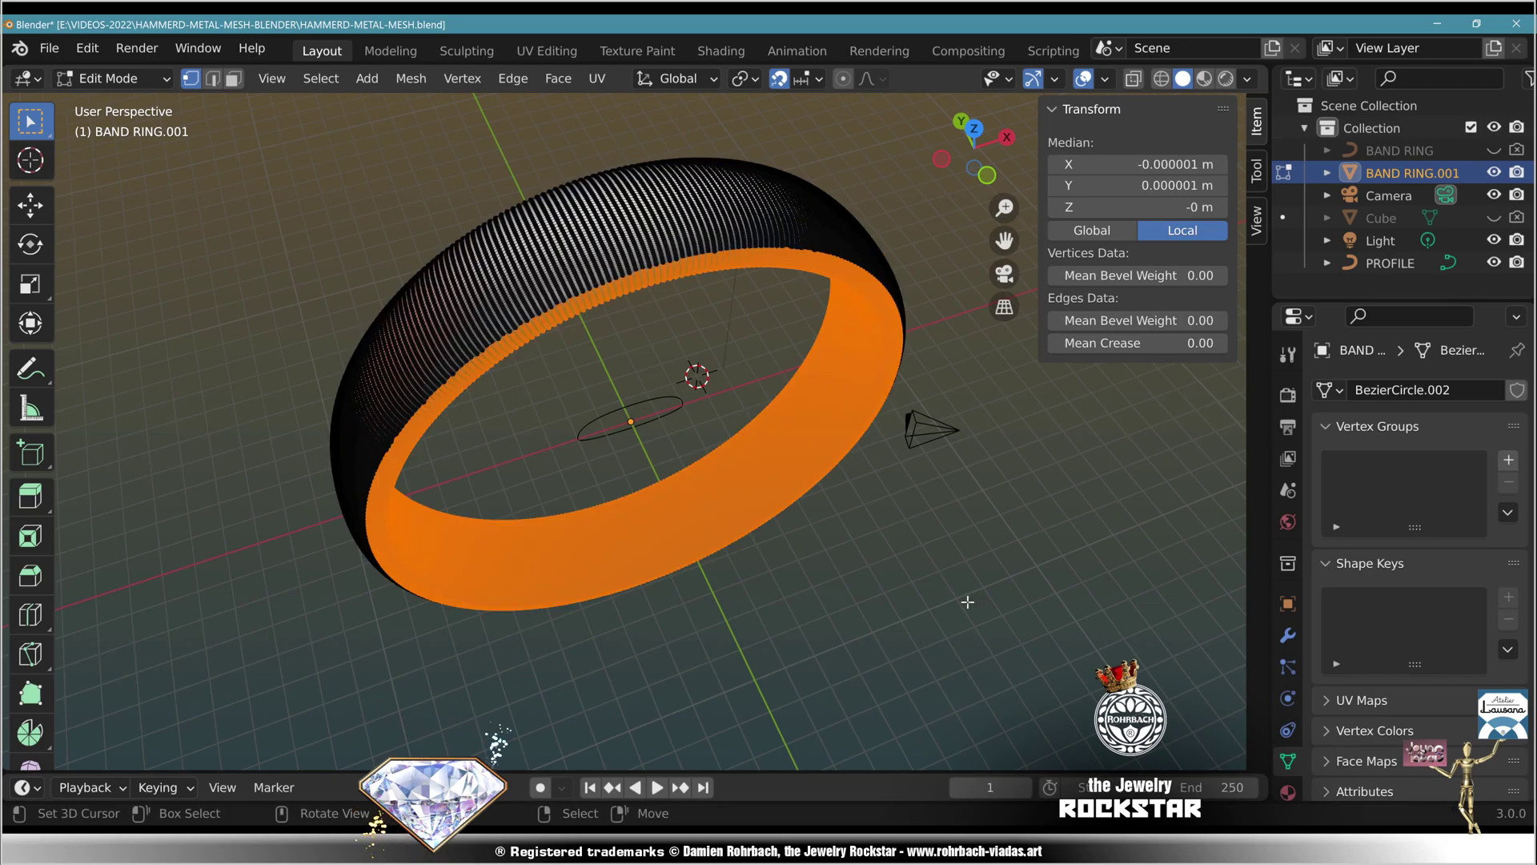
{"action": "key", "text": "h"}
{"action": "middle_click_drag", "start_coordinate": [971, 583], "coordinate": [855, 537]}
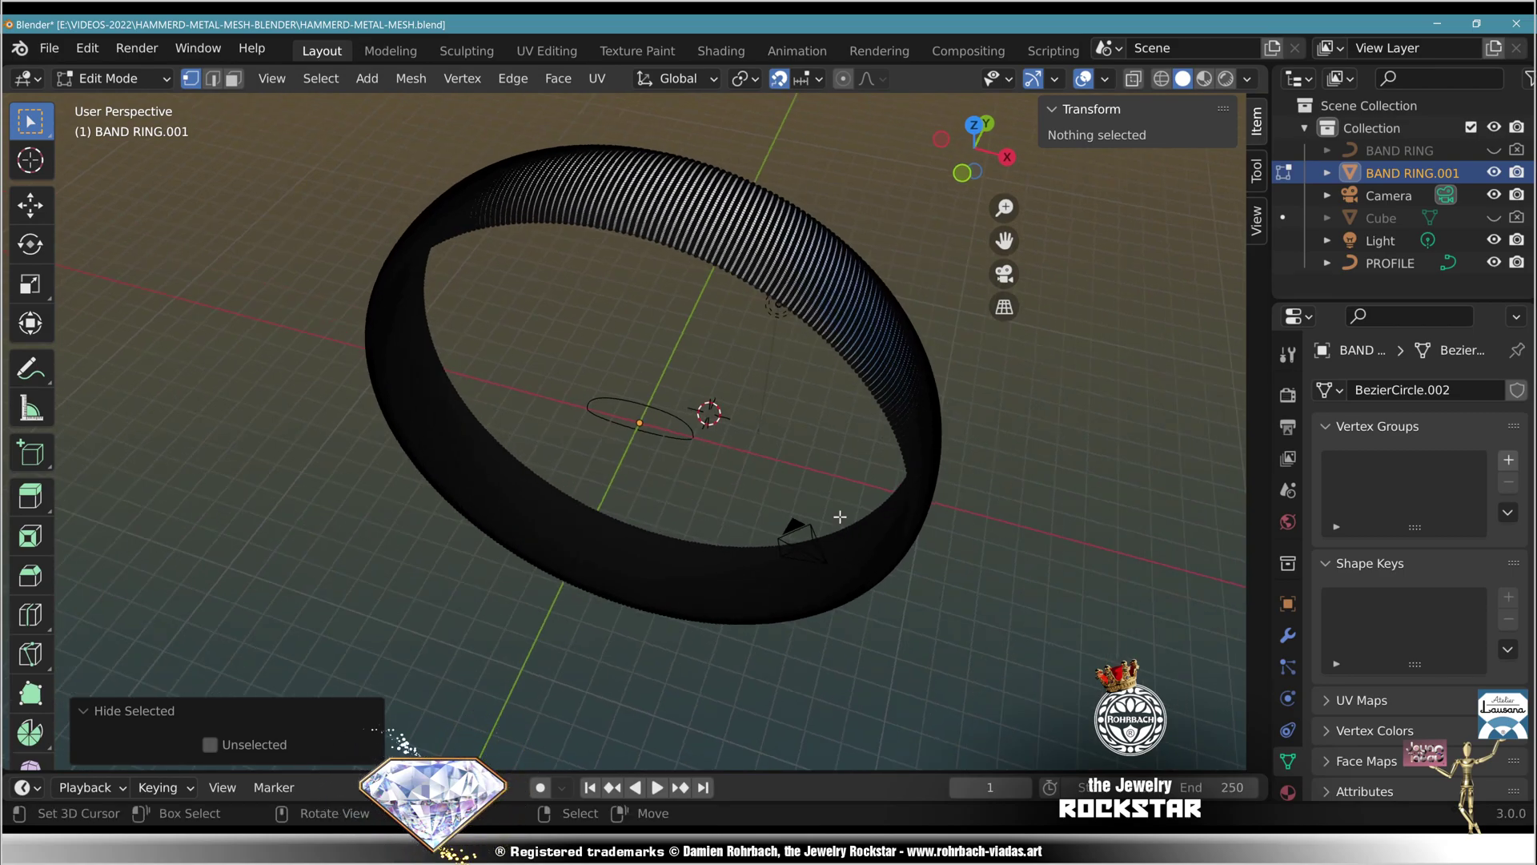
{"action": "key", "text": "Tab"}
{"action": "key", "text": "ctrl+s"}
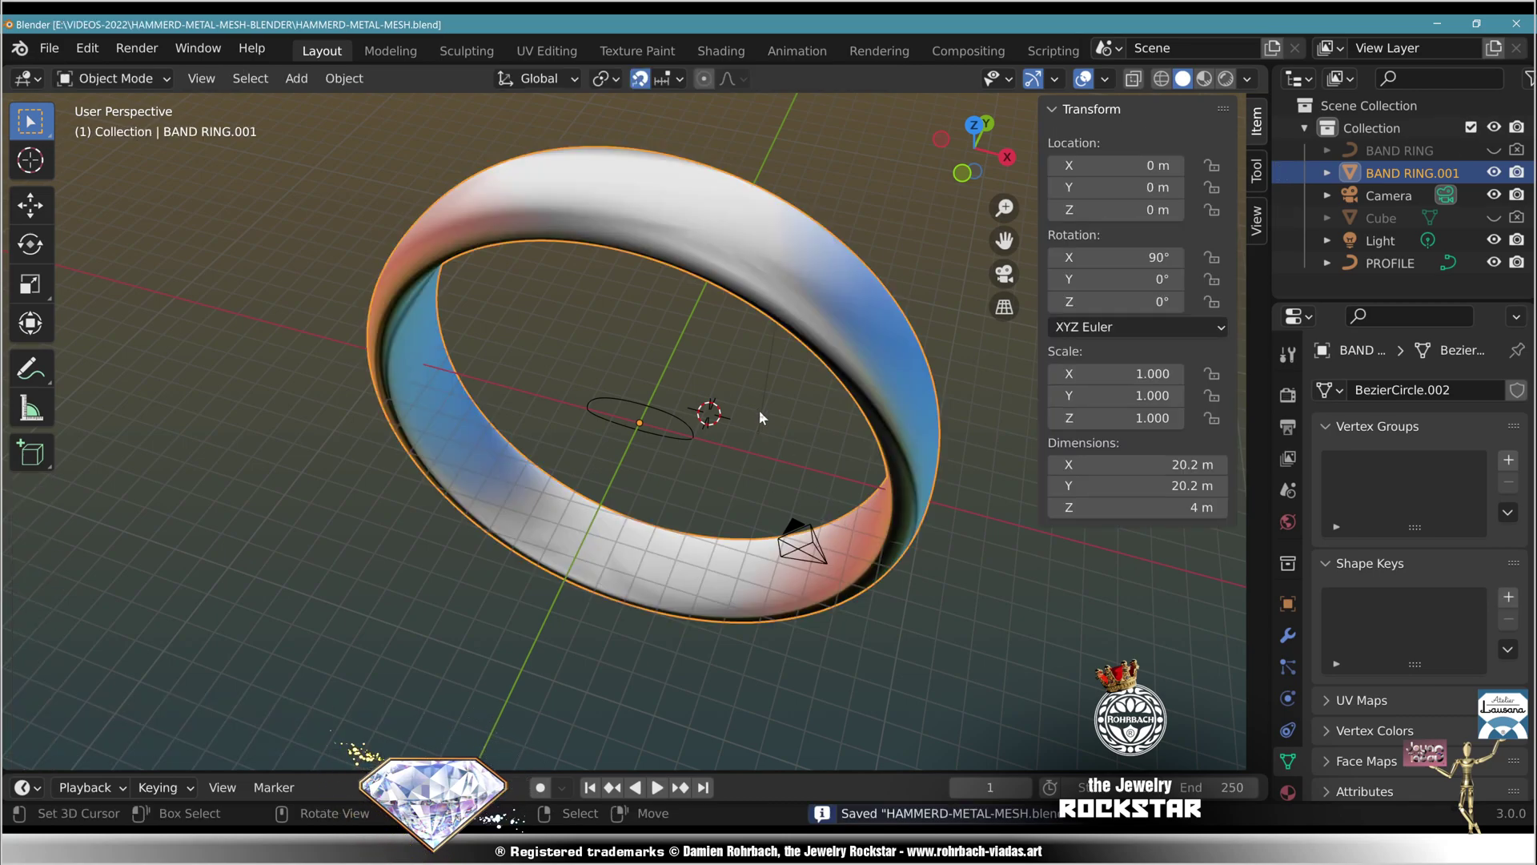
- Switch to the Sculpting workspace and display the ring with the red MatCap shading
{"action": "left_click", "coordinate": [466, 50]}
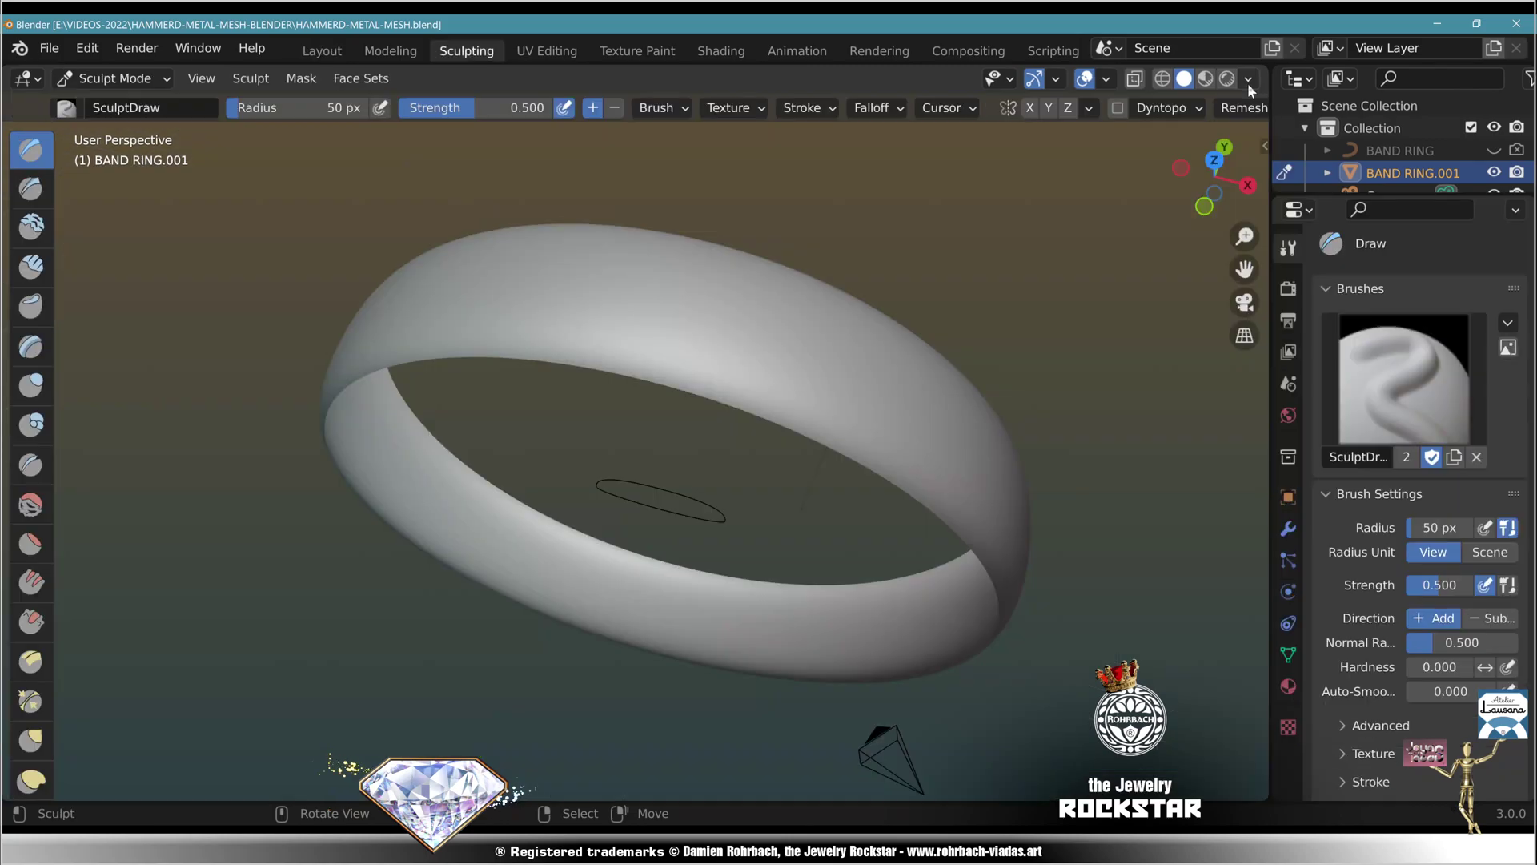
{"action": "left_click", "coordinate": [1247, 79]}
{"action": "left_click", "coordinate": [1229, 238]}
{"action": "left_click", "coordinate": [924, 383]}
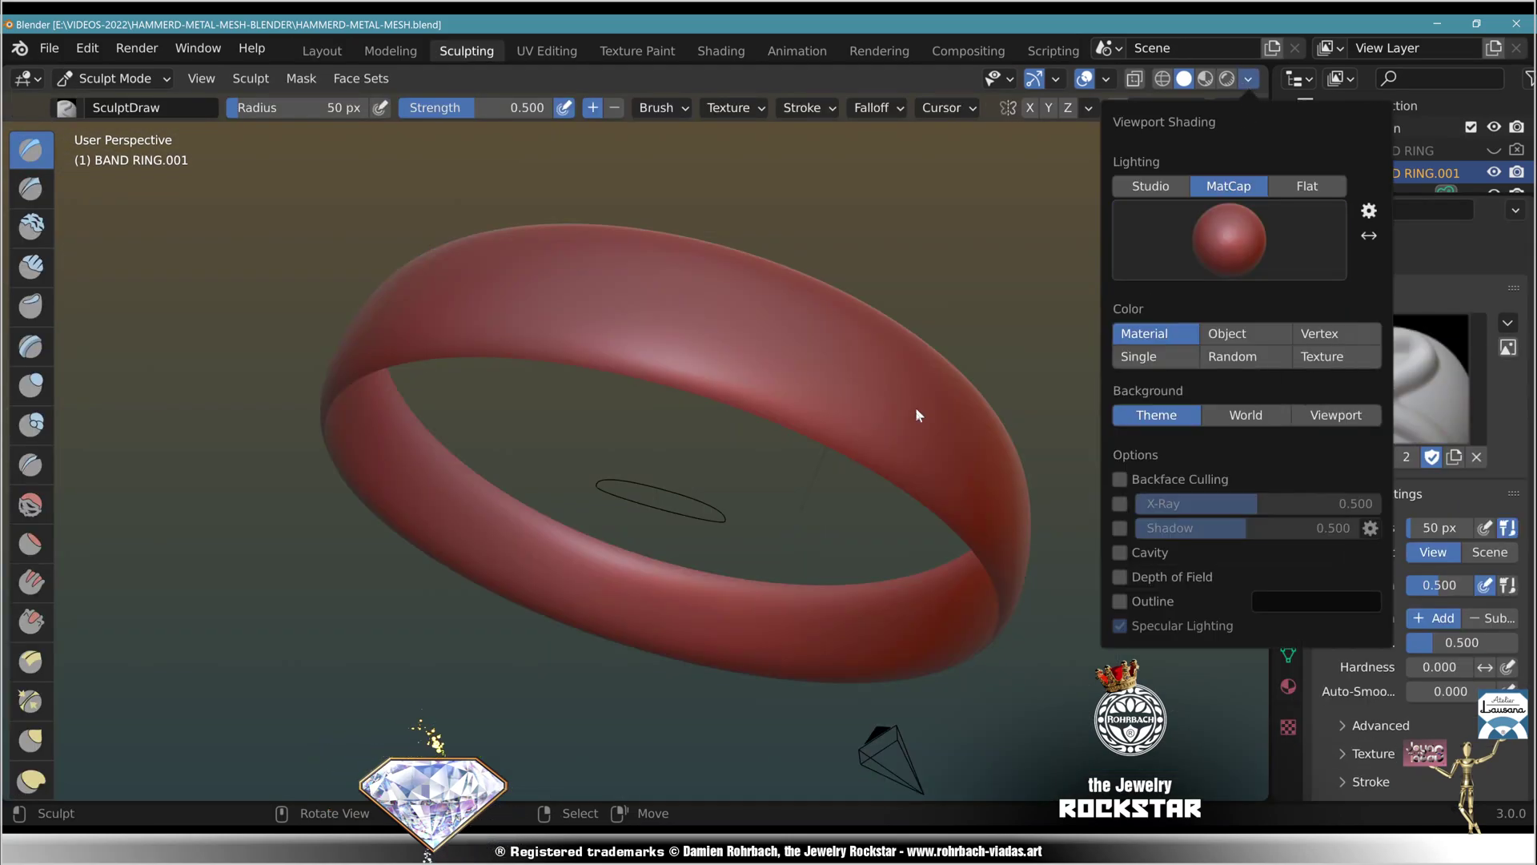
{"action": "middle_click_drag", "start_coordinate": [915, 415], "coordinate": [899, 486]}
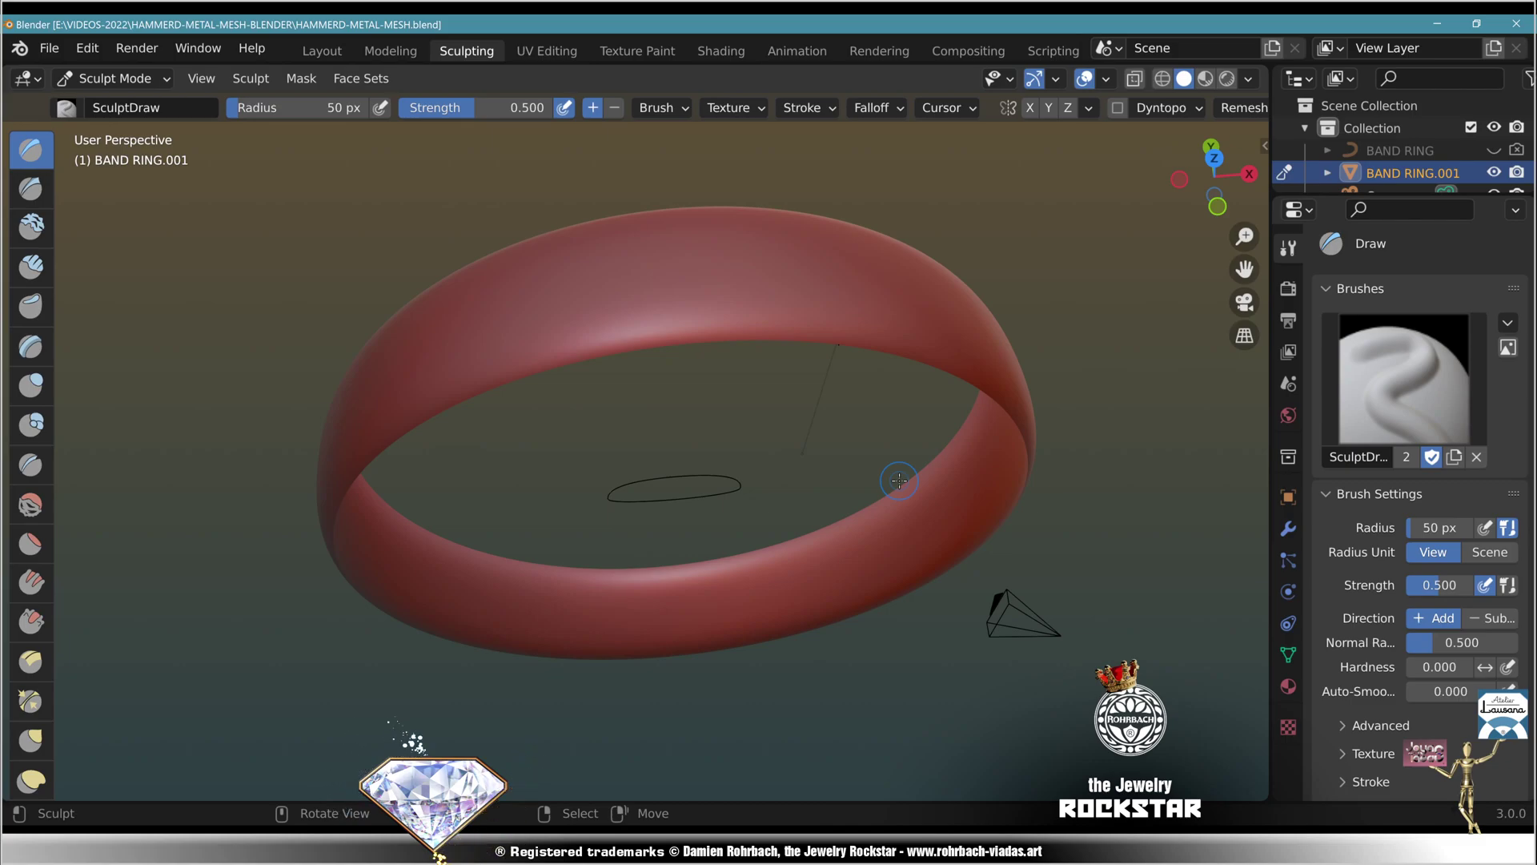
{"action": "middle_click_drag", "start_coordinate": [899, 481], "coordinate": [882, 498]}
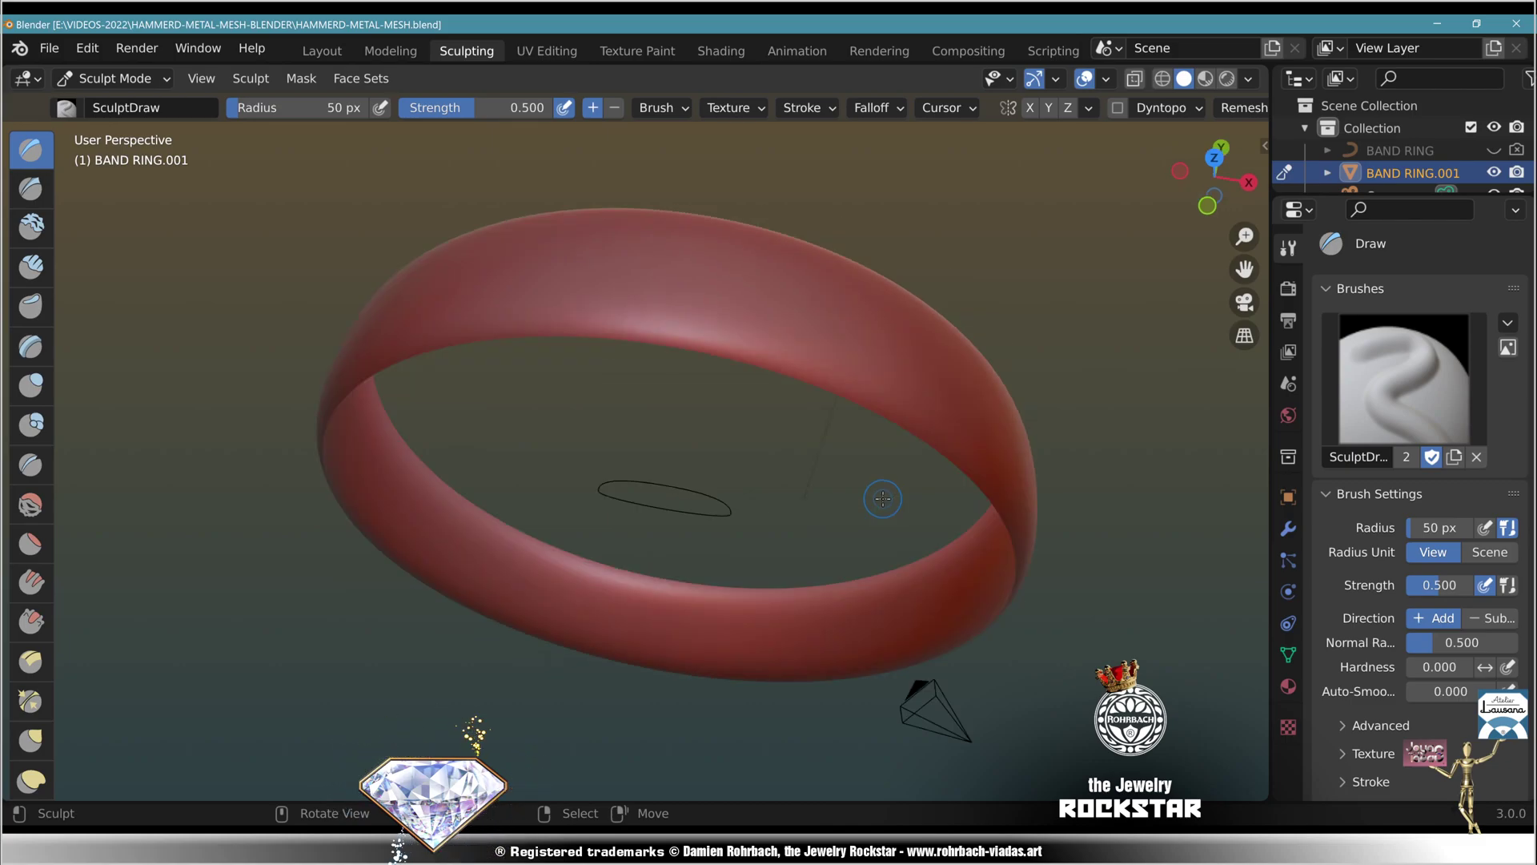
- Enable Dyntopo on the ring mesh despite the vertex data warning and open its detail settings
{"action": "left_click", "coordinate": [1117, 107]}
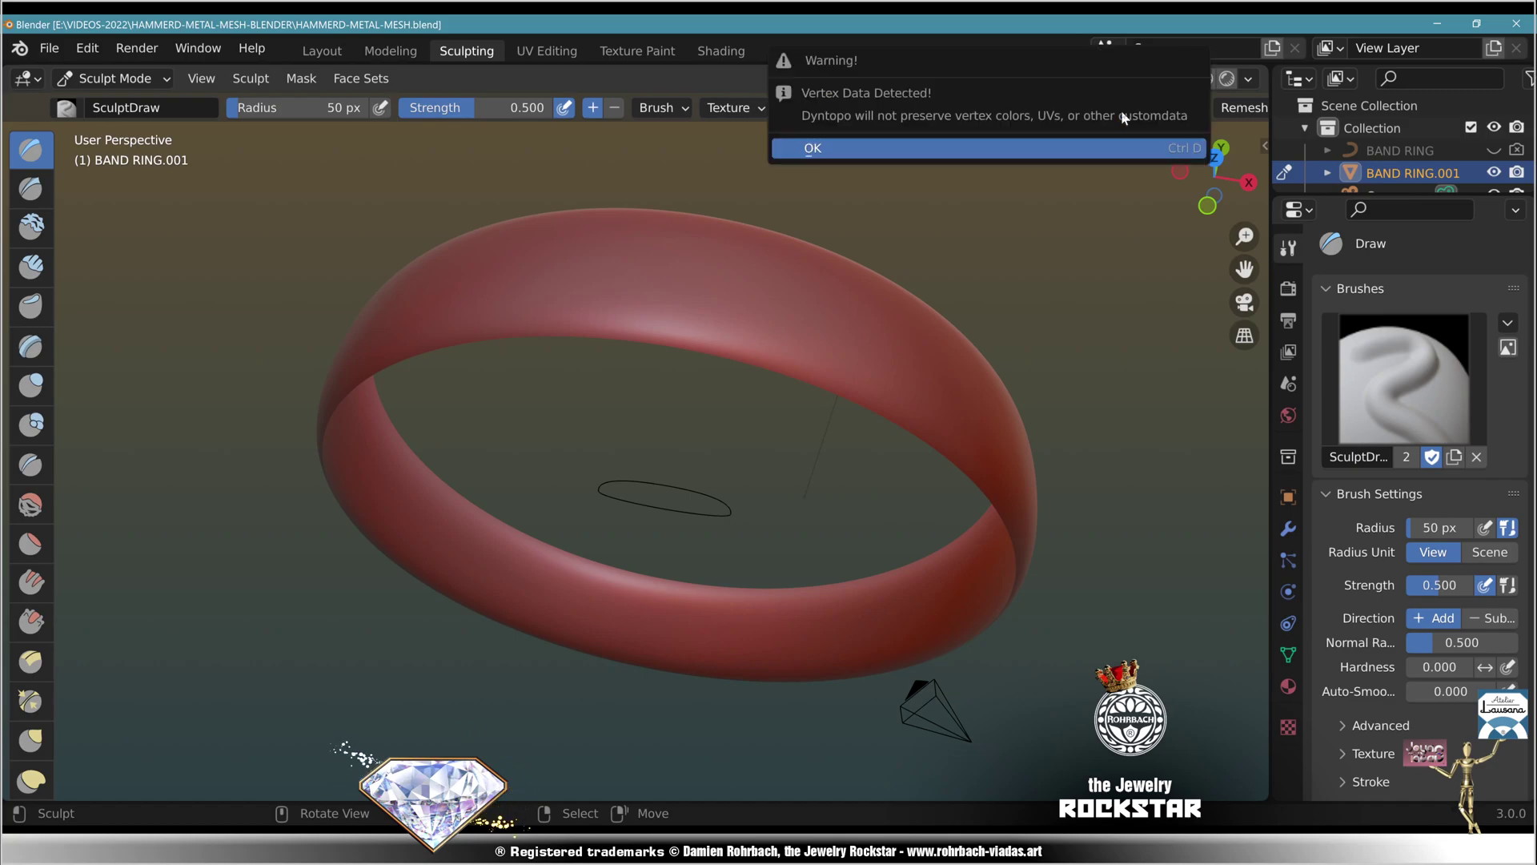
{"action": "left_click", "coordinate": [1043, 150]}
{"action": "left_click", "coordinate": [1193, 105]}
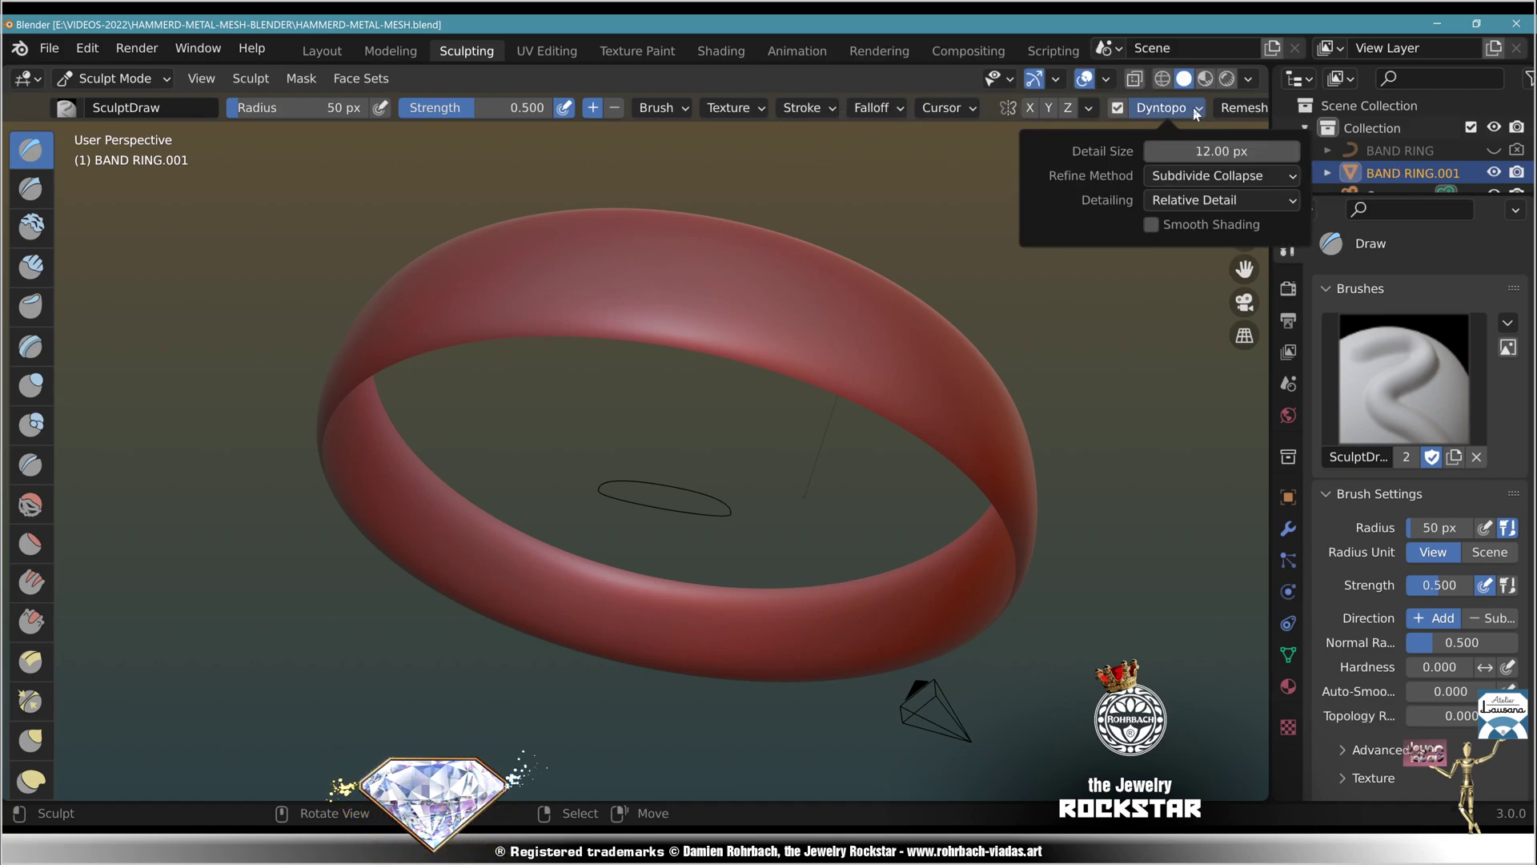
- Set the Draw brush to Scene radius units with a radius of 0.25 m and a strength of 0.6
{"action": "left_click", "coordinate": [677, 108]}
{"action": "left_click", "coordinate": [771, 152]}
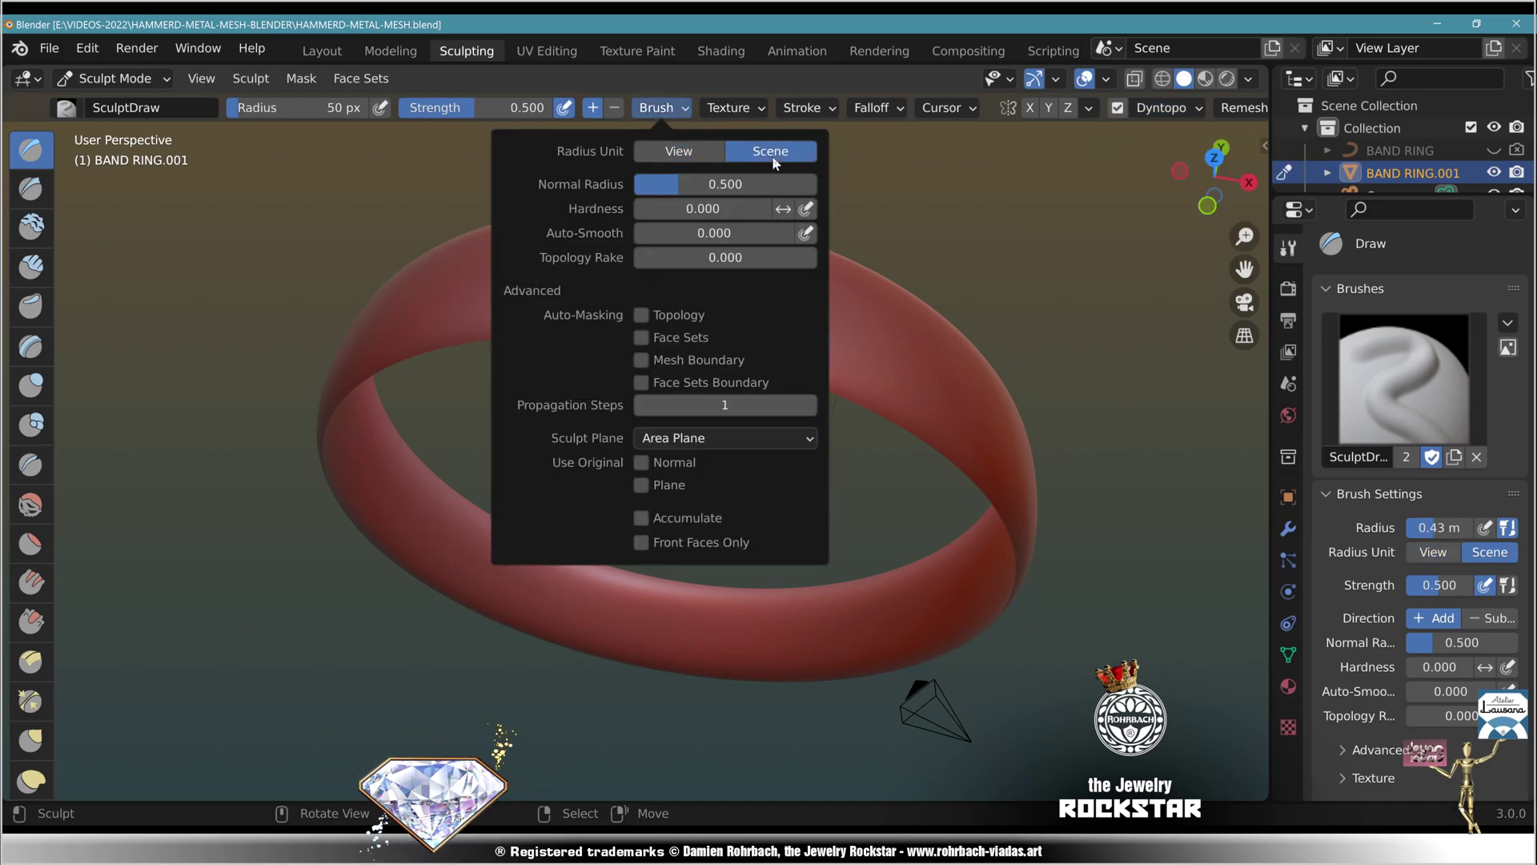
{"action": "left_click", "coordinate": [320, 108]}
{"action": "type", "text": ".2"}
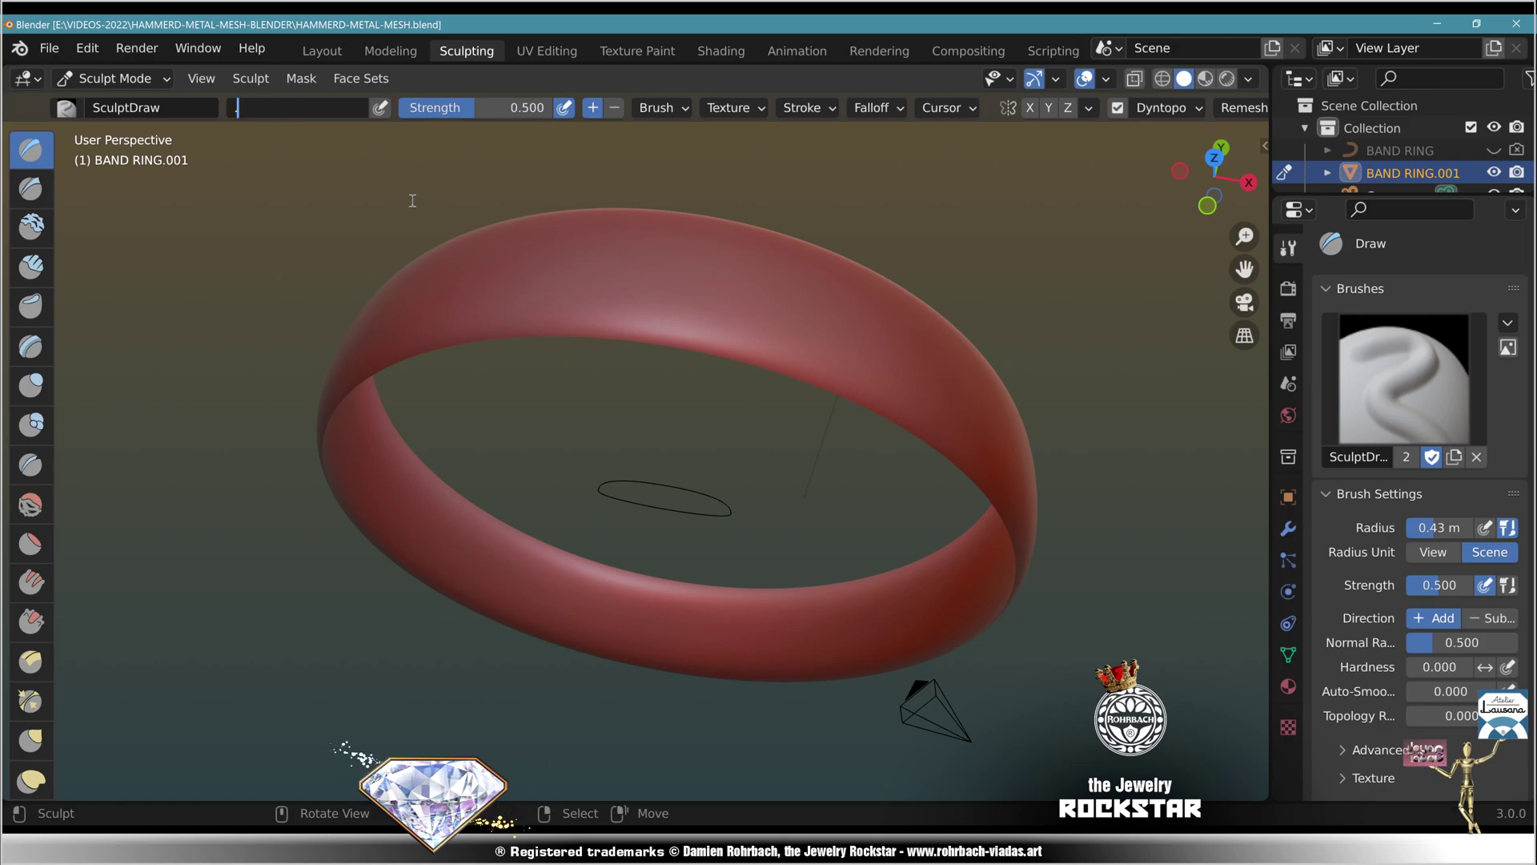
{"action": "type", "text": "5"}
{"action": "key", "text": "Tab"}
{"action": "type", "text": ".6"}
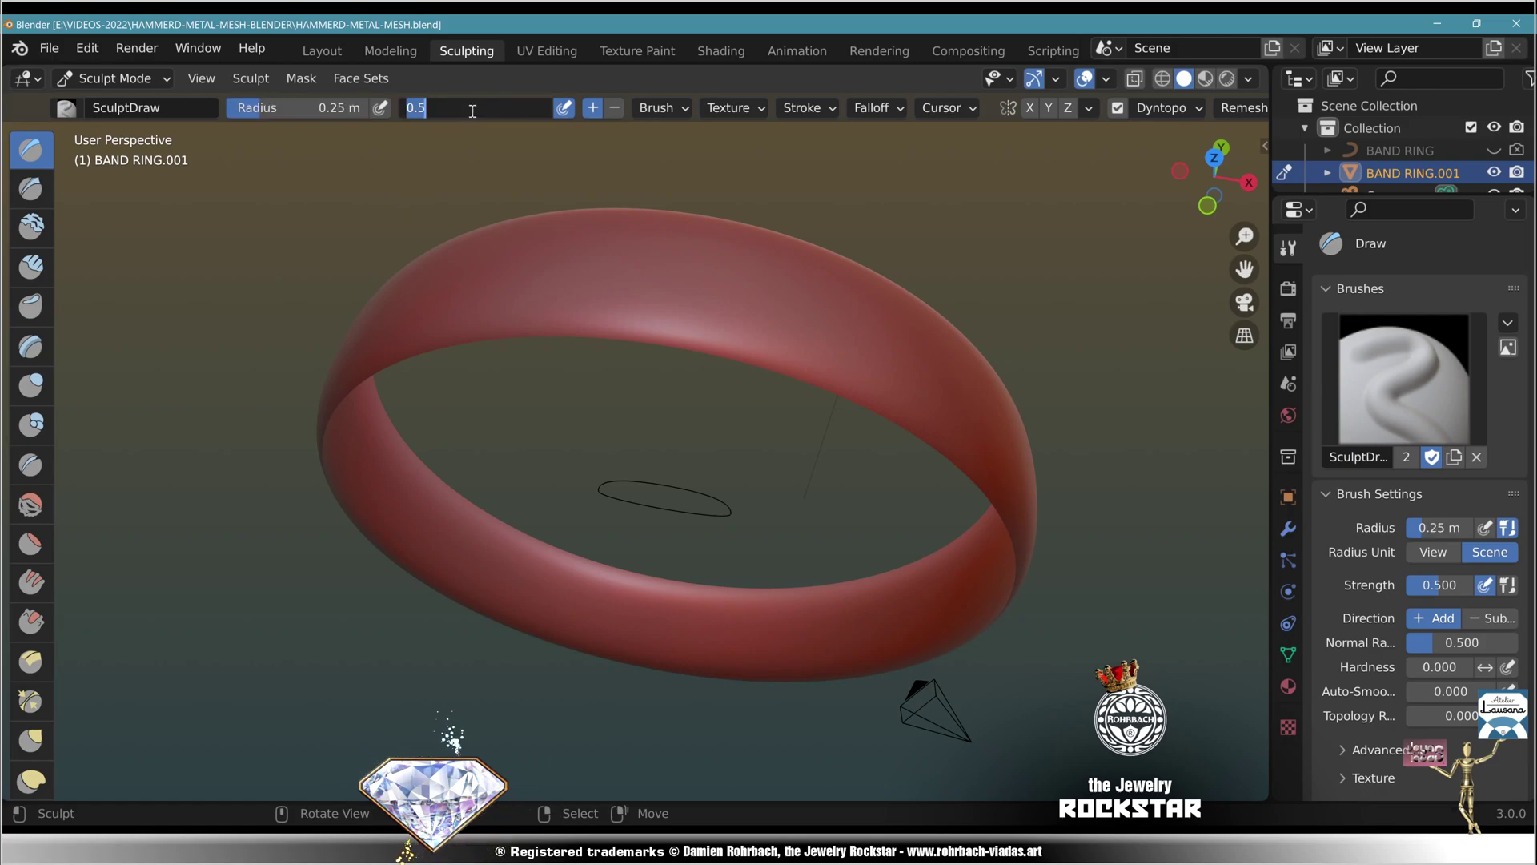
{"action": "key", "text": "Return"}
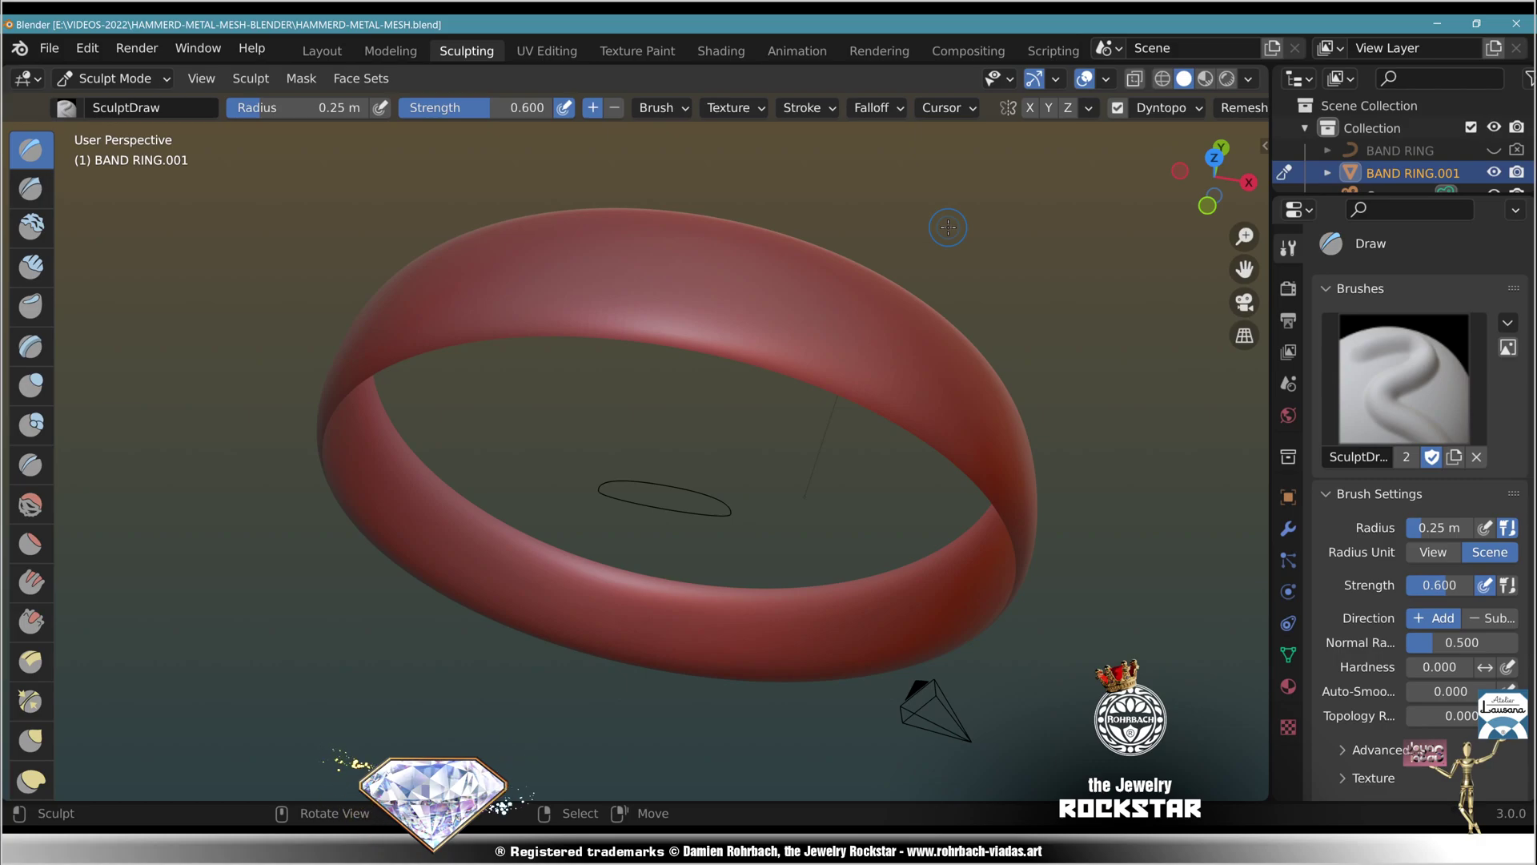
- Sculpt an irregular network of raised cell-like ridges around the ring's outer surface with the Draw brush and save the file
{"action": "middle_click_drag", "start_coordinate": [948, 228], "coordinate": [816, 367]}
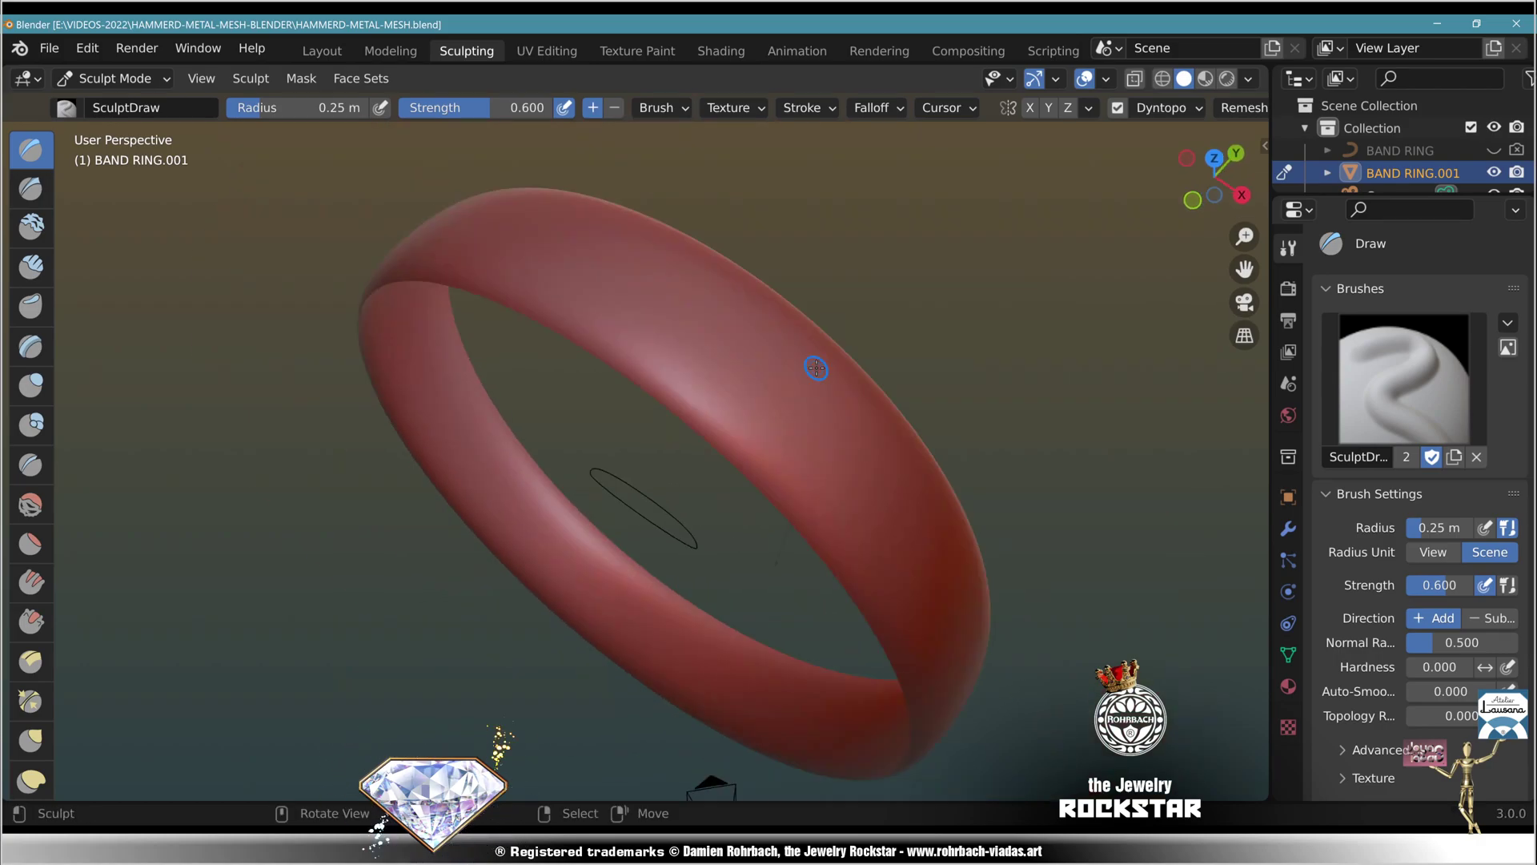
{"action": "left_click_drag", "start_coordinate": [760, 344], "coordinate": [647, 444]}
{"action": "middle_click_drag", "start_coordinate": [647, 444], "coordinate": [771, 429]}
{"action": "left_click_drag", "start_coordinate": [720, 376], "coordinate": [657, 480]}
{"action": "mouse_move", "coordinate": [656, 480]}
{"action": "middle_mouse_down"}
{"action": "mouse_move", "coordinate": [561, 445]}
{"action": "mouse_move", "coordinate": [793, 339]}
{"action": "mouse_move", "coordinate": [752, 352]}
{"action": "middle_mouse_up"}
{"action": "scroll", "coordinate": [752, 352], "scroll_direction": "up", "scroll_amount": 3}
{"action": "left_click_drag", "start_coordinate": [812, 405], "coordinate": [749, 365]}
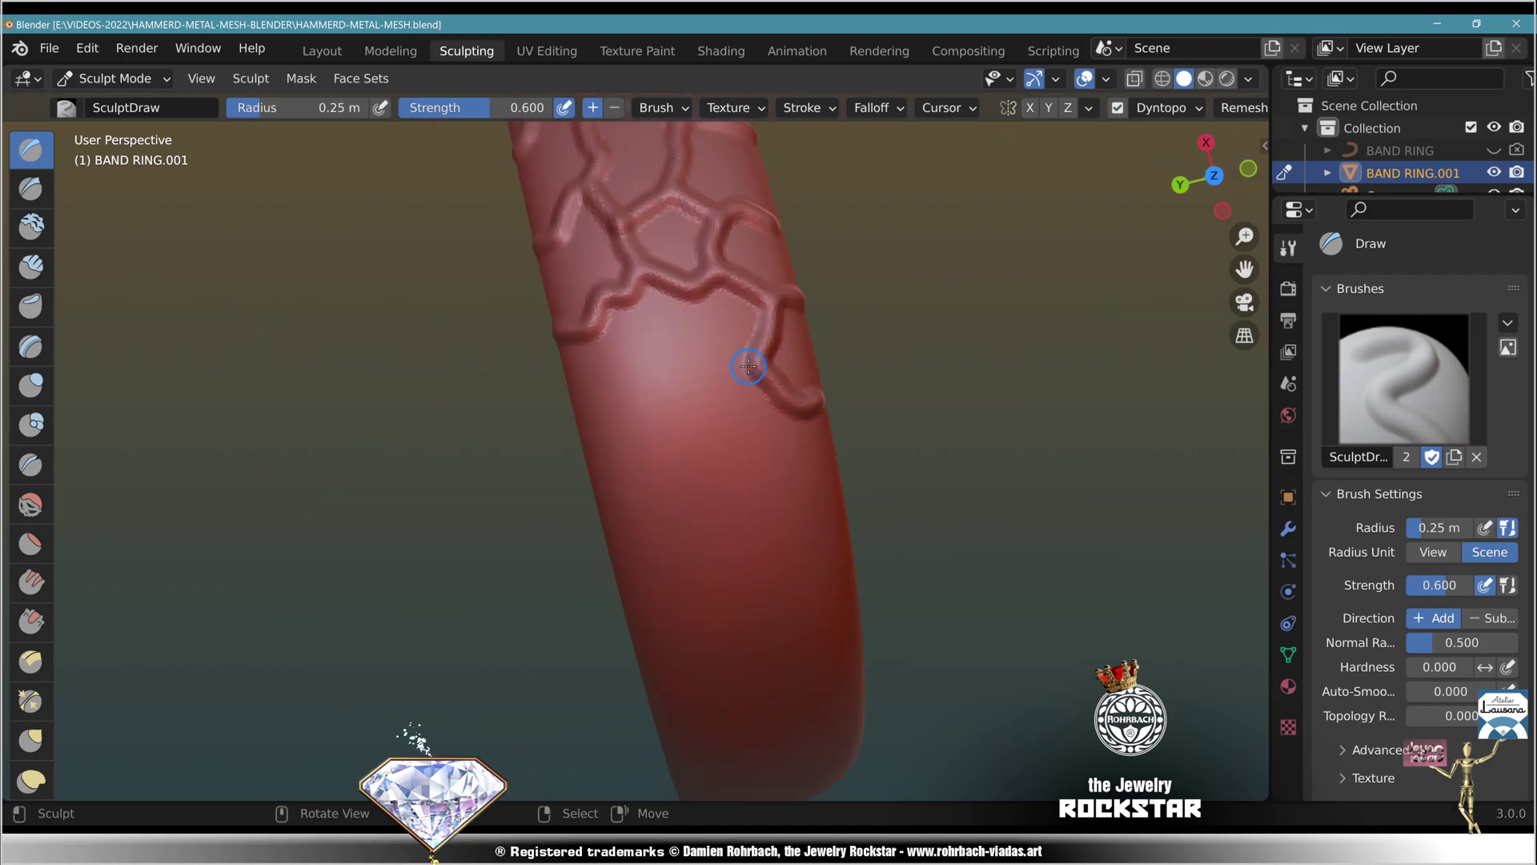
{"action": "middle_click_drag", "start_coordinate": [749, 366], "coordinate": [740, 476]}
{"action": "left_click_drag", "start_coordinate": [741, 476], "coordinate": [775, 418]}
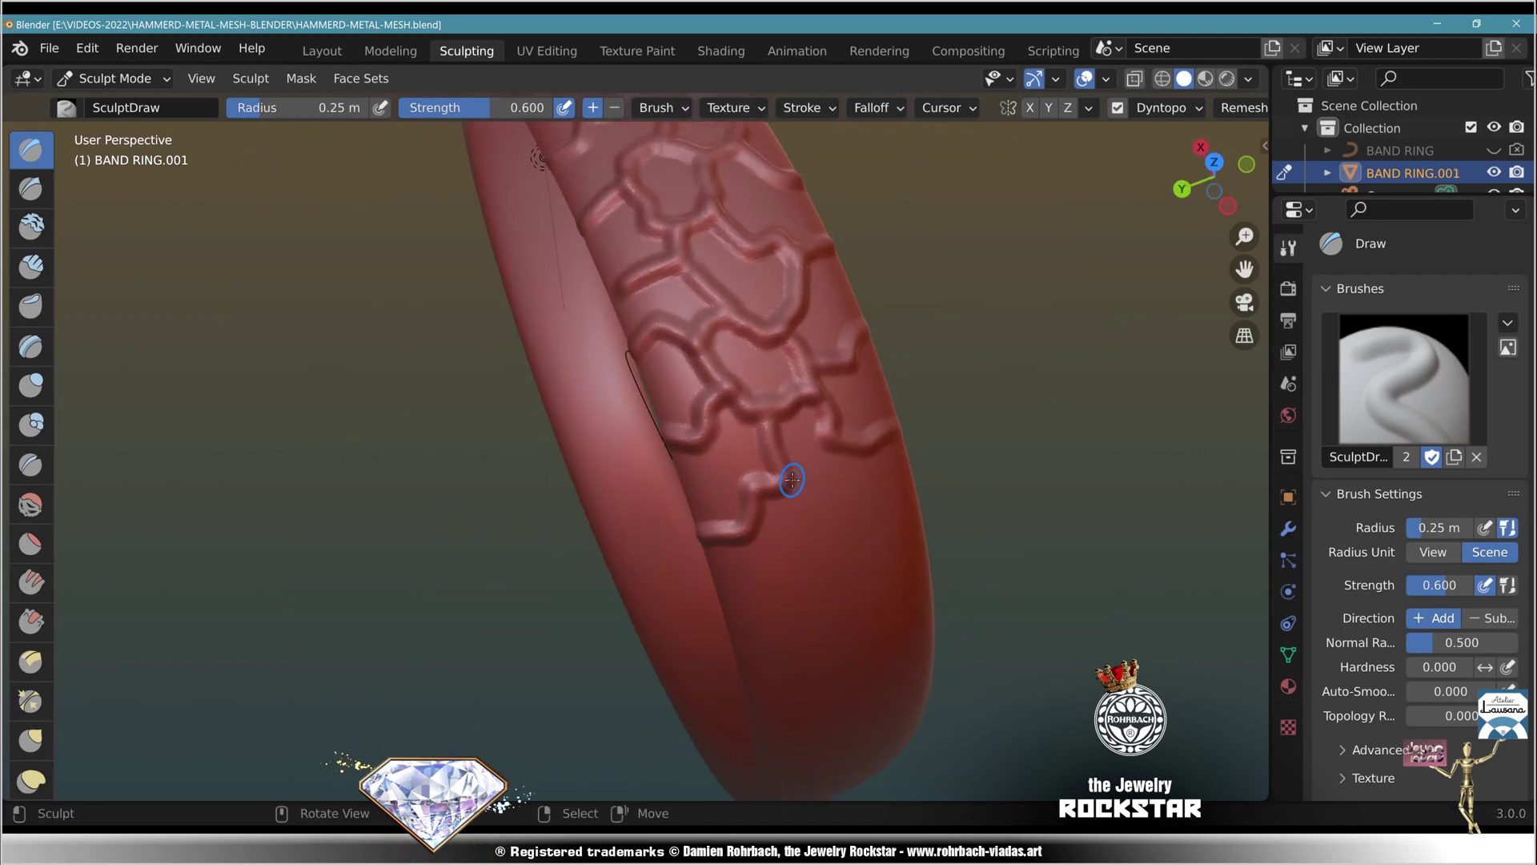
{"action": "middle_click_drag", "start_coordinate": [766, 405], "coordinate": [522, 486]}
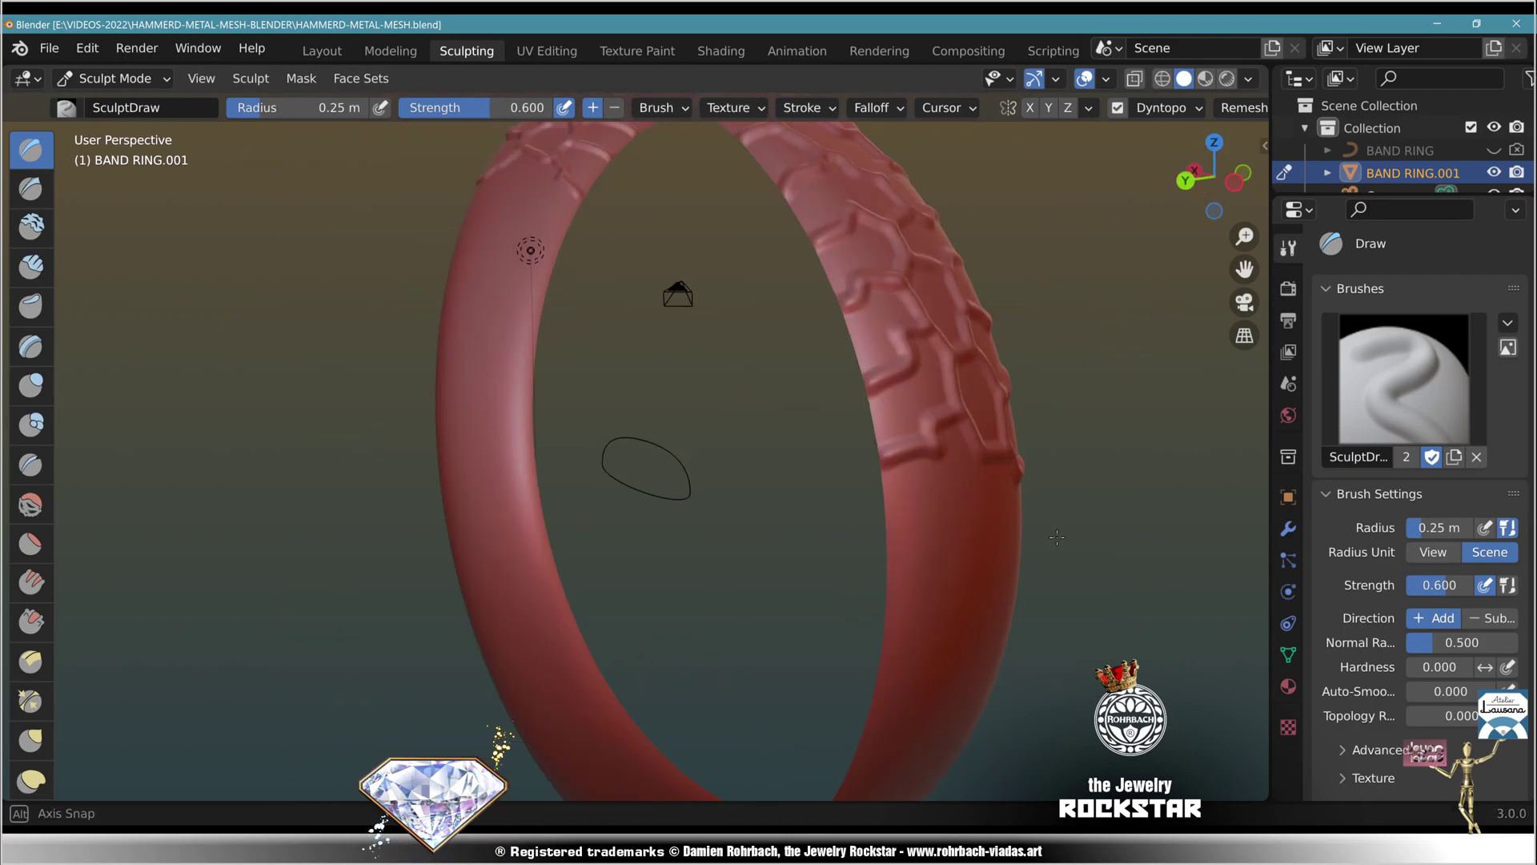
{"action": "mouse_move", "coordinate": [856, 496]}
{"action": "middle_mouse_down"}
{"action": "mouse_move", "coordinate": [954, 336]}
{"action": "mouse_move", "coordinate": [797, 543]}
{"action": "mouse_move", "coordinate": [728, 480]}
{"action": "mouse_move", "coordinate": [710, 521]}
{"action": "mouse_move", "coordinate": [995, 394]}
{"action": "mouse_move", "coordinate": [915, 576]}
{"action": "mouse_move", "coordinate": [1032, 480]}
{"action": "mouse_move", "coordinate": [961, 505]}
{"action": "middle_mouse_up"}
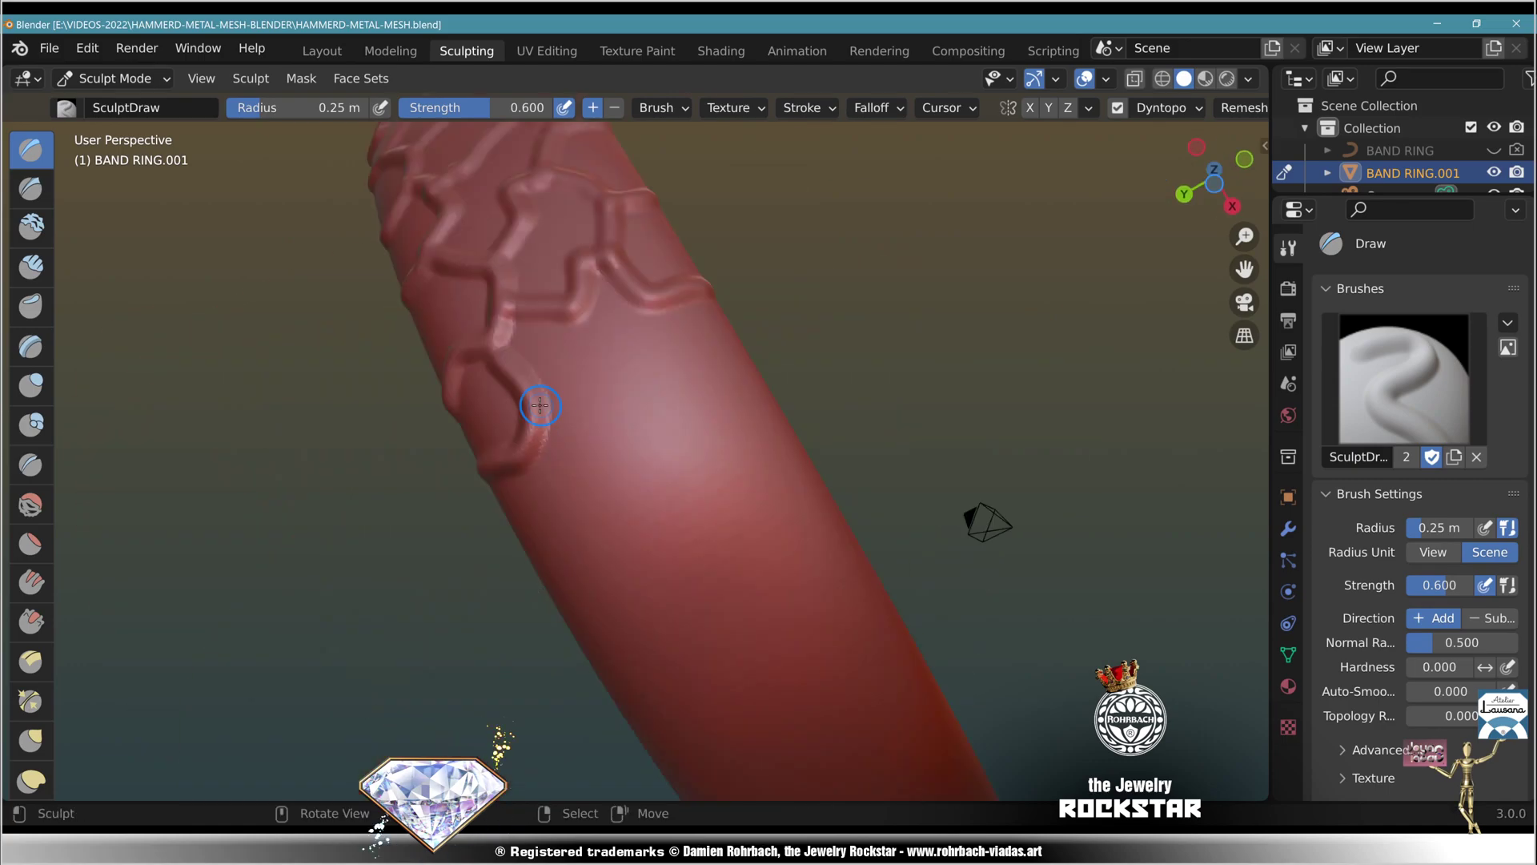
{"action": "mouse_move", "coordinate": [640, 436]}
{"action": "middle_mouse_down"}
{"action": "mouse_move", "coordinate": [731, 473]}
{"action": "mouse_move", "coordinate": [710, 590]}
{"action": "mouse_move", "coordinate": [913, 538]}
{"action": "mouse_move", "coordinate": [915, 641]}
{"action": "mouse_move", "coordinate": [728, 642]}
{"action": "mouse_move", "coordinate": [509, 485]}
{"action": "mouse_move", "coordinate": [832, 528]}
{"action": "mouse_move", "coordinate": [881, 600]}
{"action": "middle_mouse_up"}
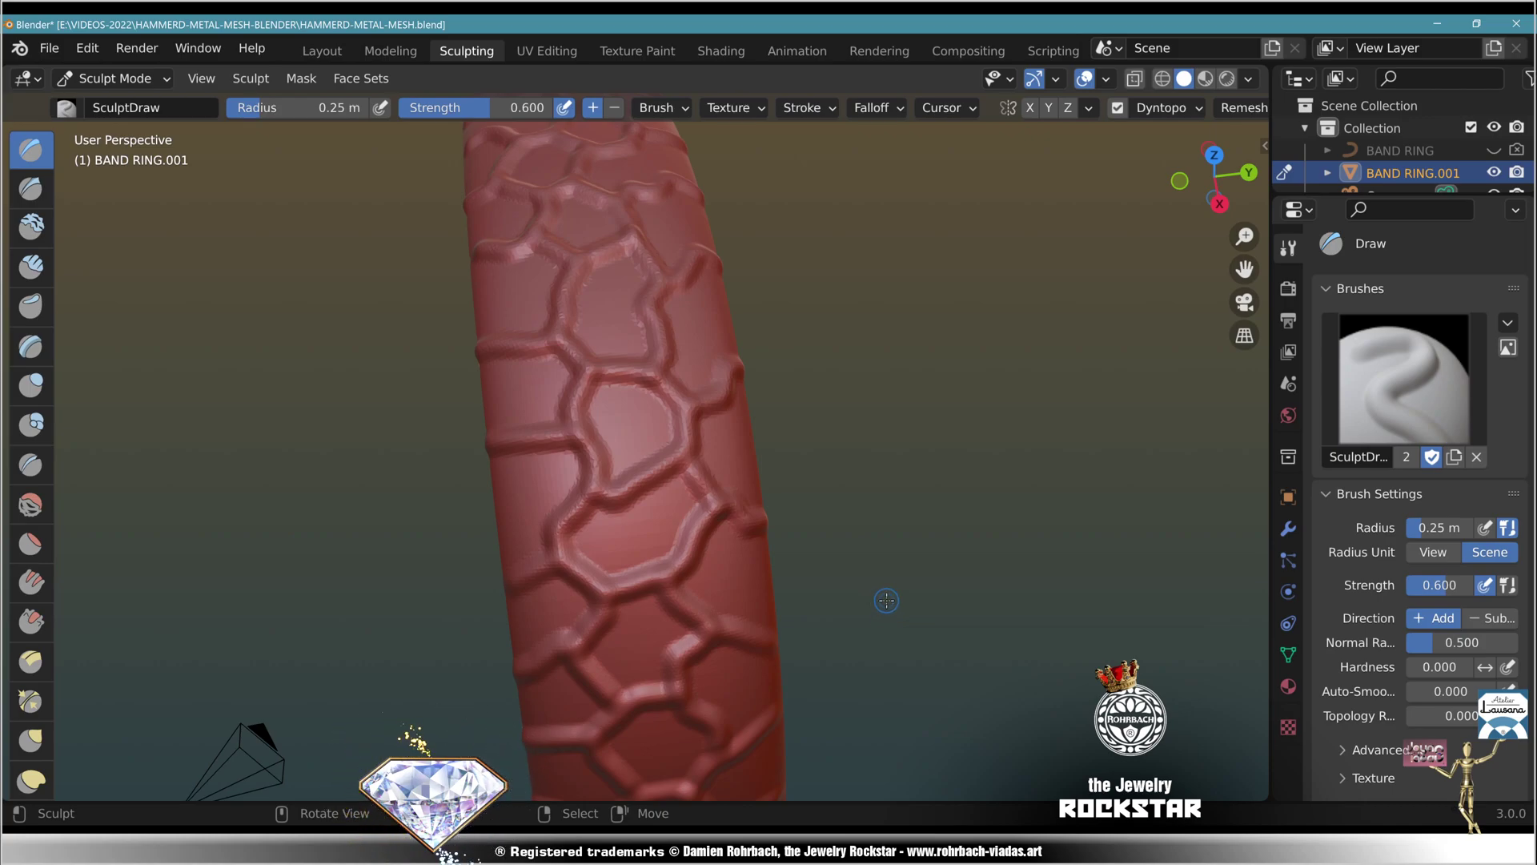
{"action": "key", "text": "ctrl+s"}
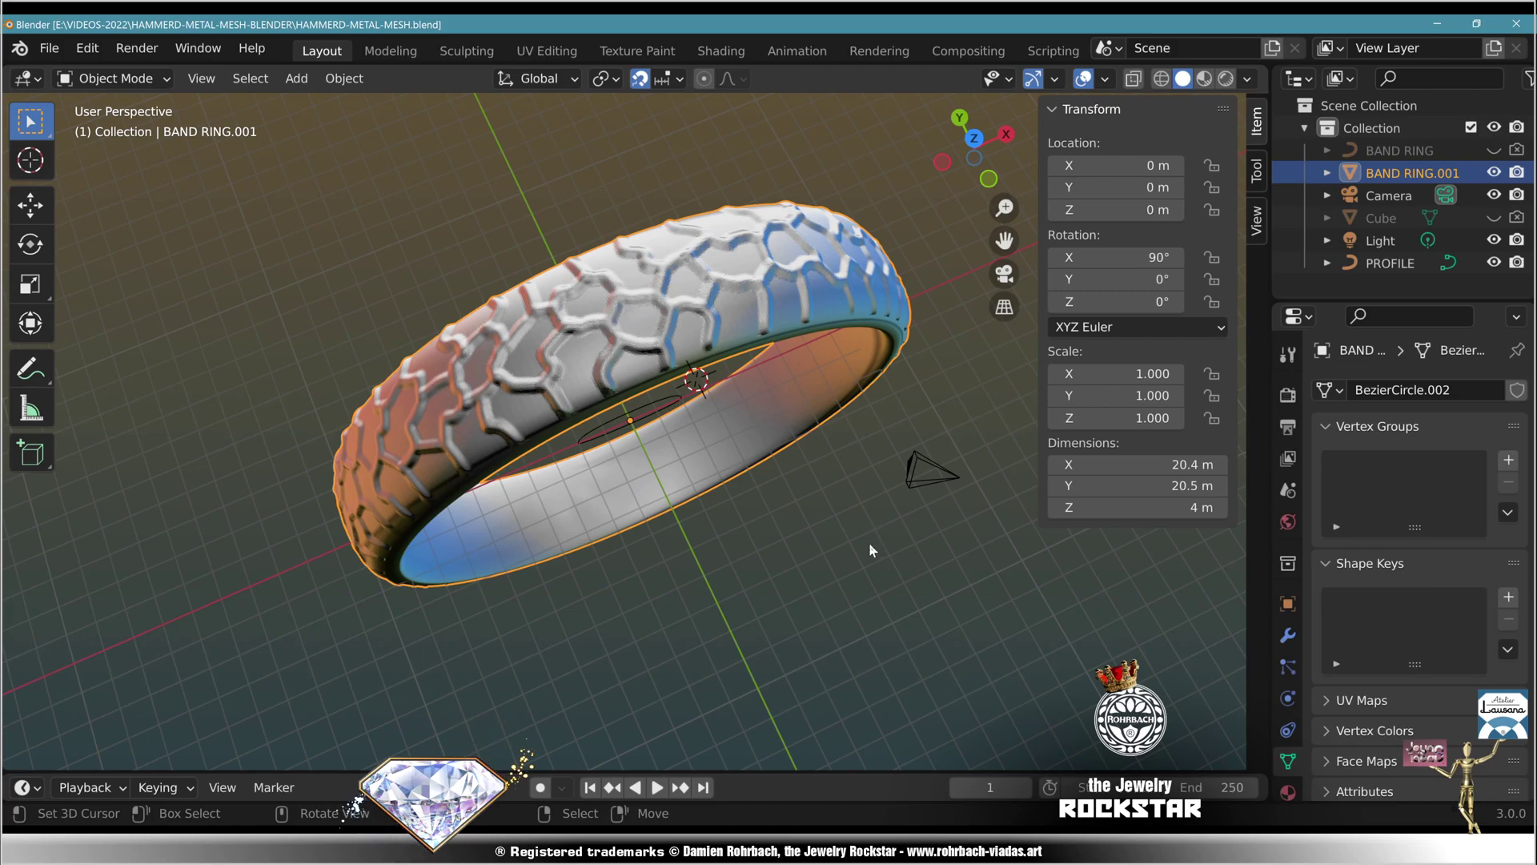
- Add a Remesh modifier to the sculpted BAND RING.001 mesh
{"action": "middle_click_drag", "start_coordinate": [864, 491], "coordinate": [966, 602]}
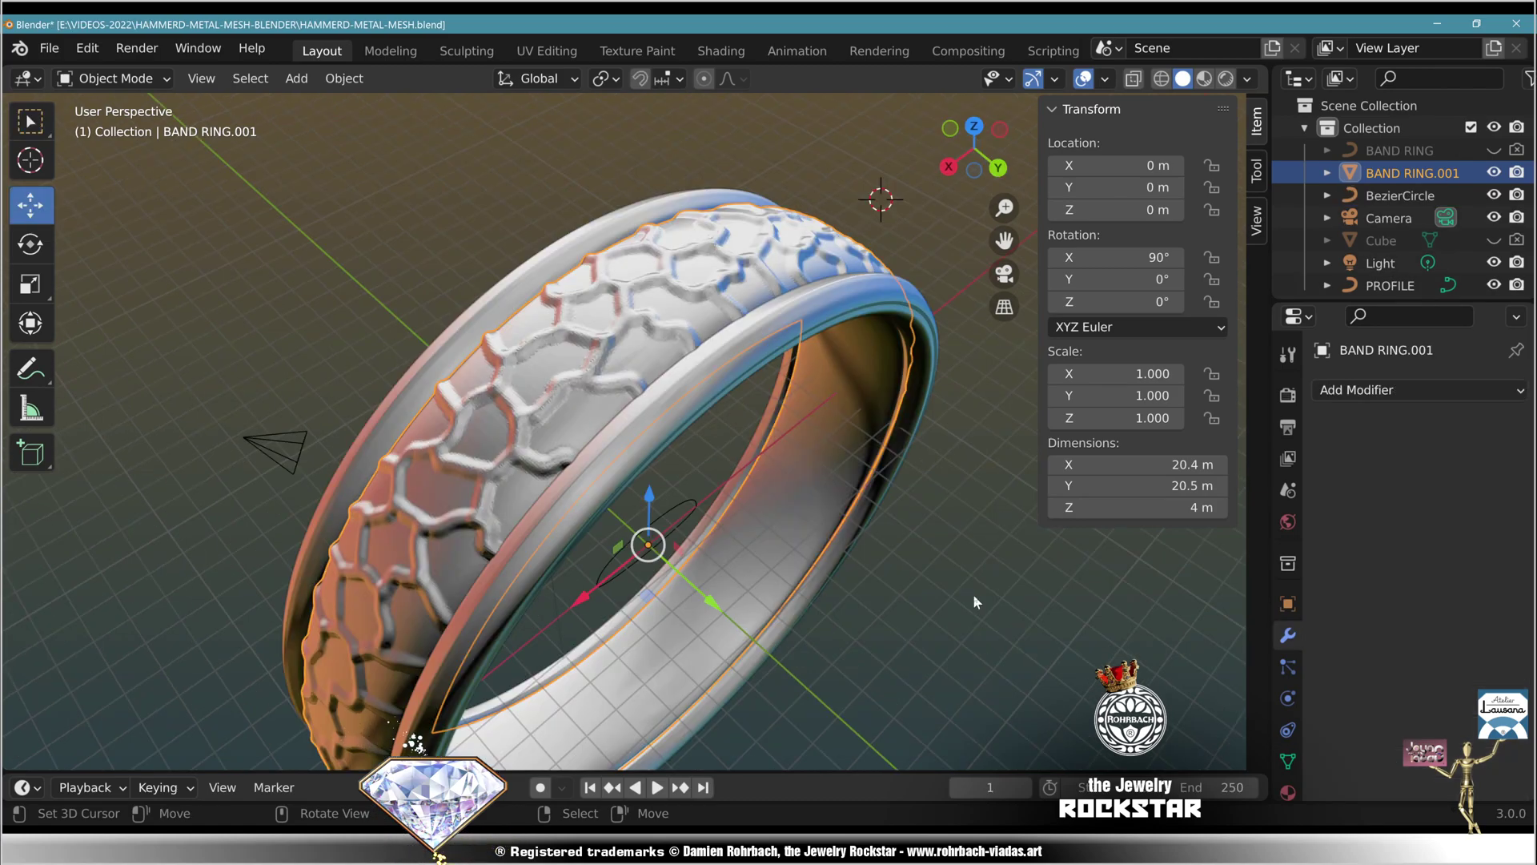
{"action": "left_click", "coordinate": [1361, 390]}
{"action": "left_click", "coordinate": [1089, 697]}
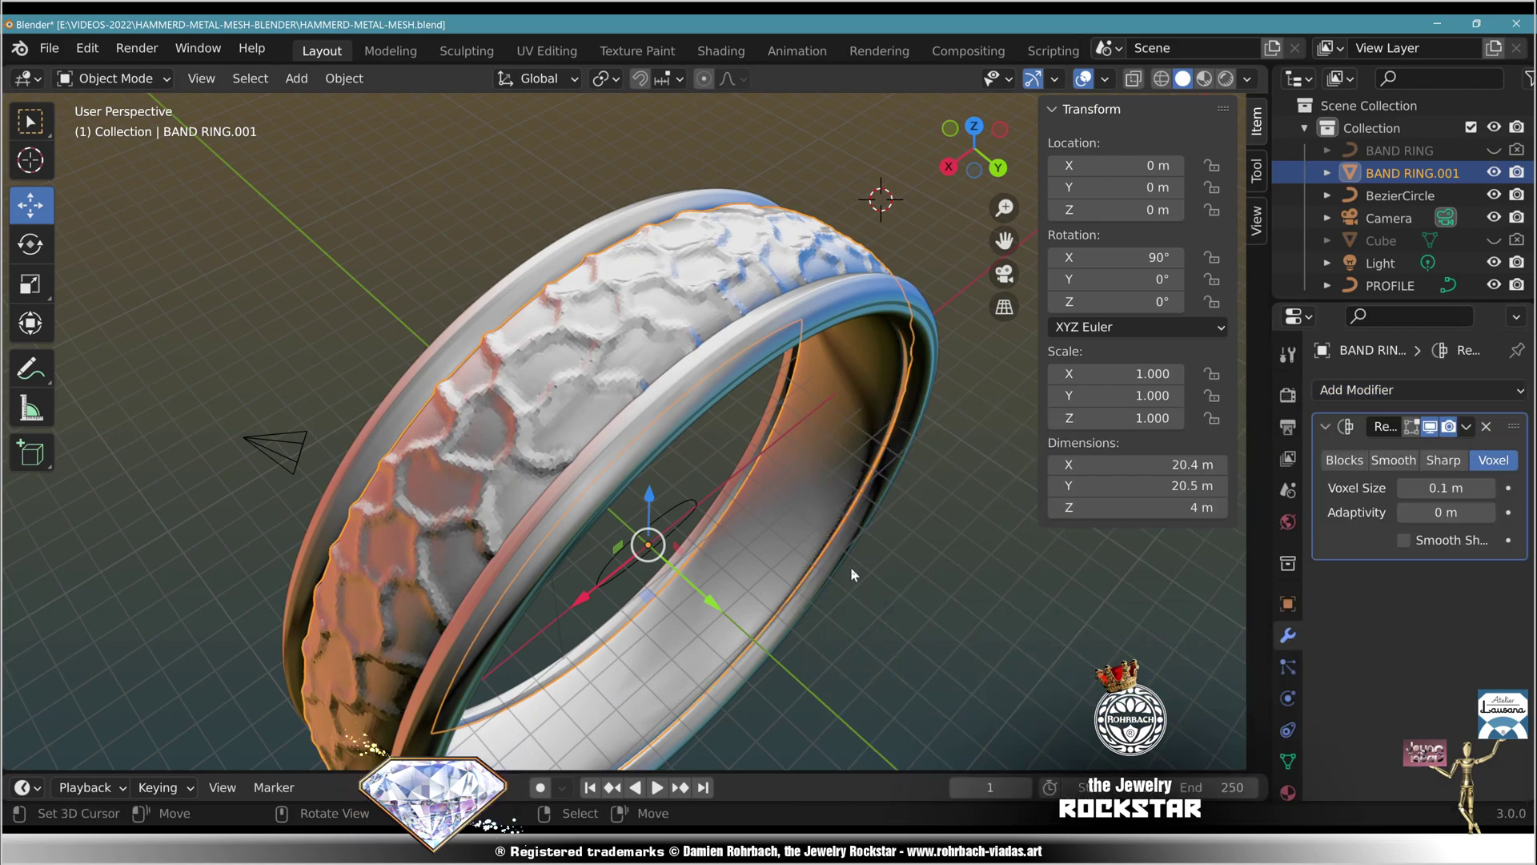
- Try Remesh voxel sizes of 0.2 m and 0.15 m on the sculpted band and settle on 0.13 m
{"action": "left_click", "coordinate": [1443, 488]}
{"action": "key", "text": "BackSpace"}
{"action": "type", "text": ".2"}
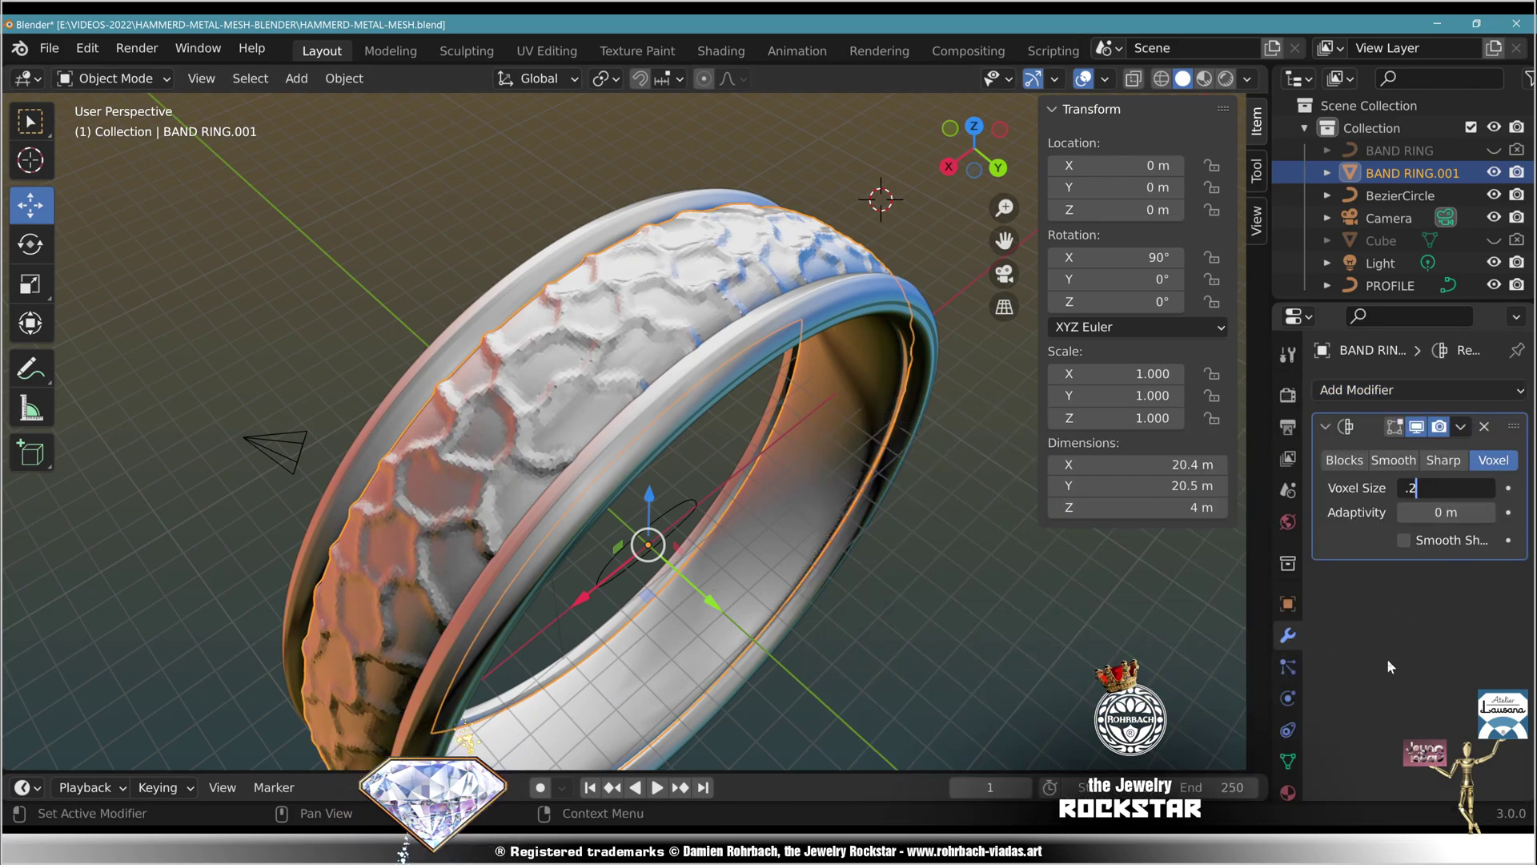
{"action": "key", "text": "Return"}
{"action": "left_click", "coordinate": [1440, 488]}
{"action": "type", "text": ".1"}
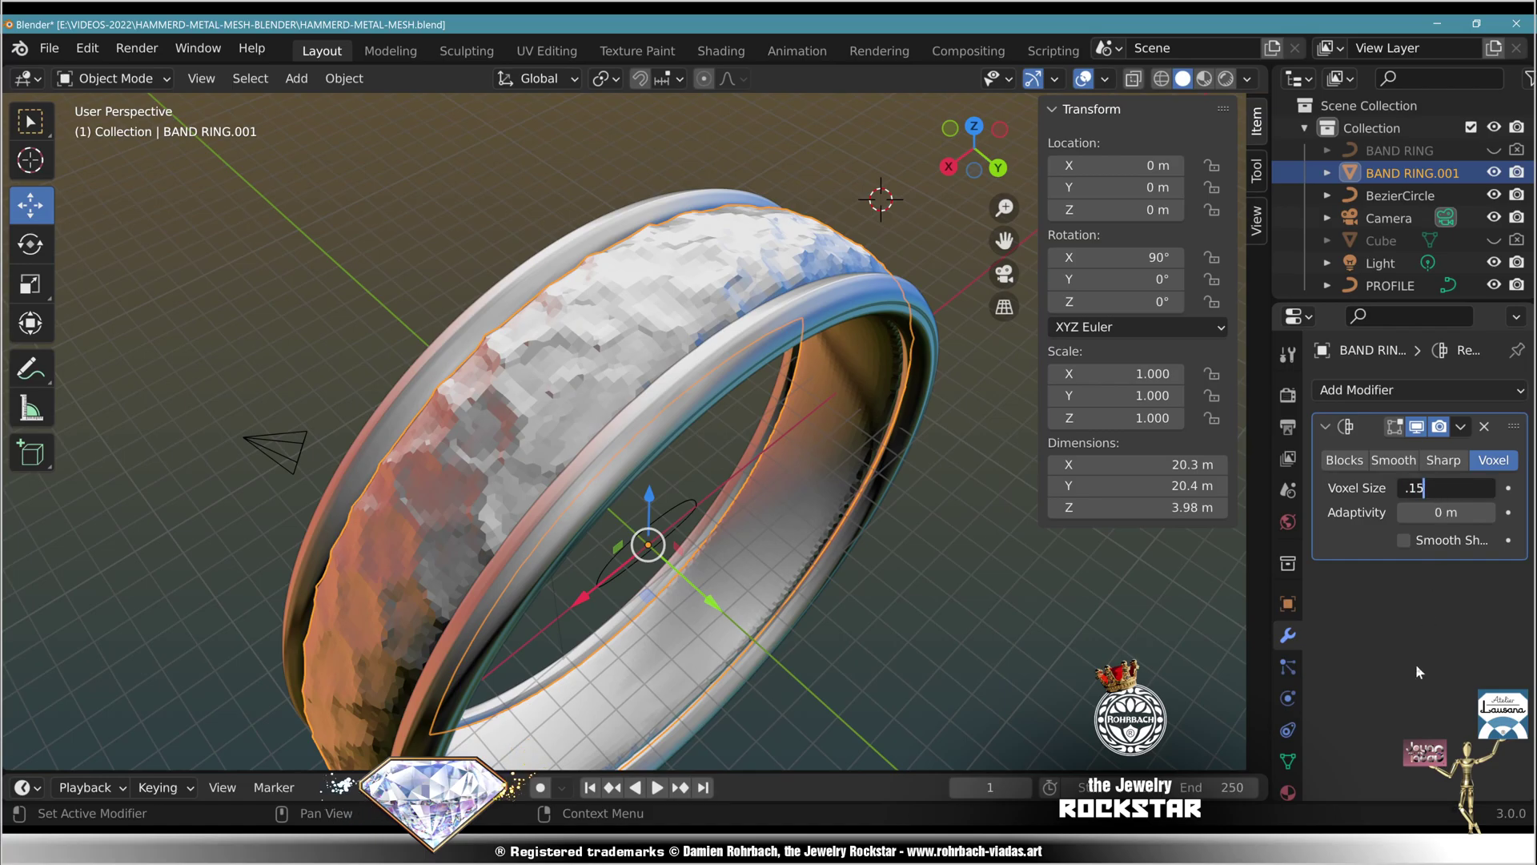
{"action": "type", "text": "5"}
{"action": "key", "text": "Return"}
{"action": "middle_click_drag", "start_coordinate": [1105, 640], "coordinate": [959, 516]}
{"action": "scroll", "coordinate": [906, 504], "scroll_direction": "up", "scroll_amount": 2}
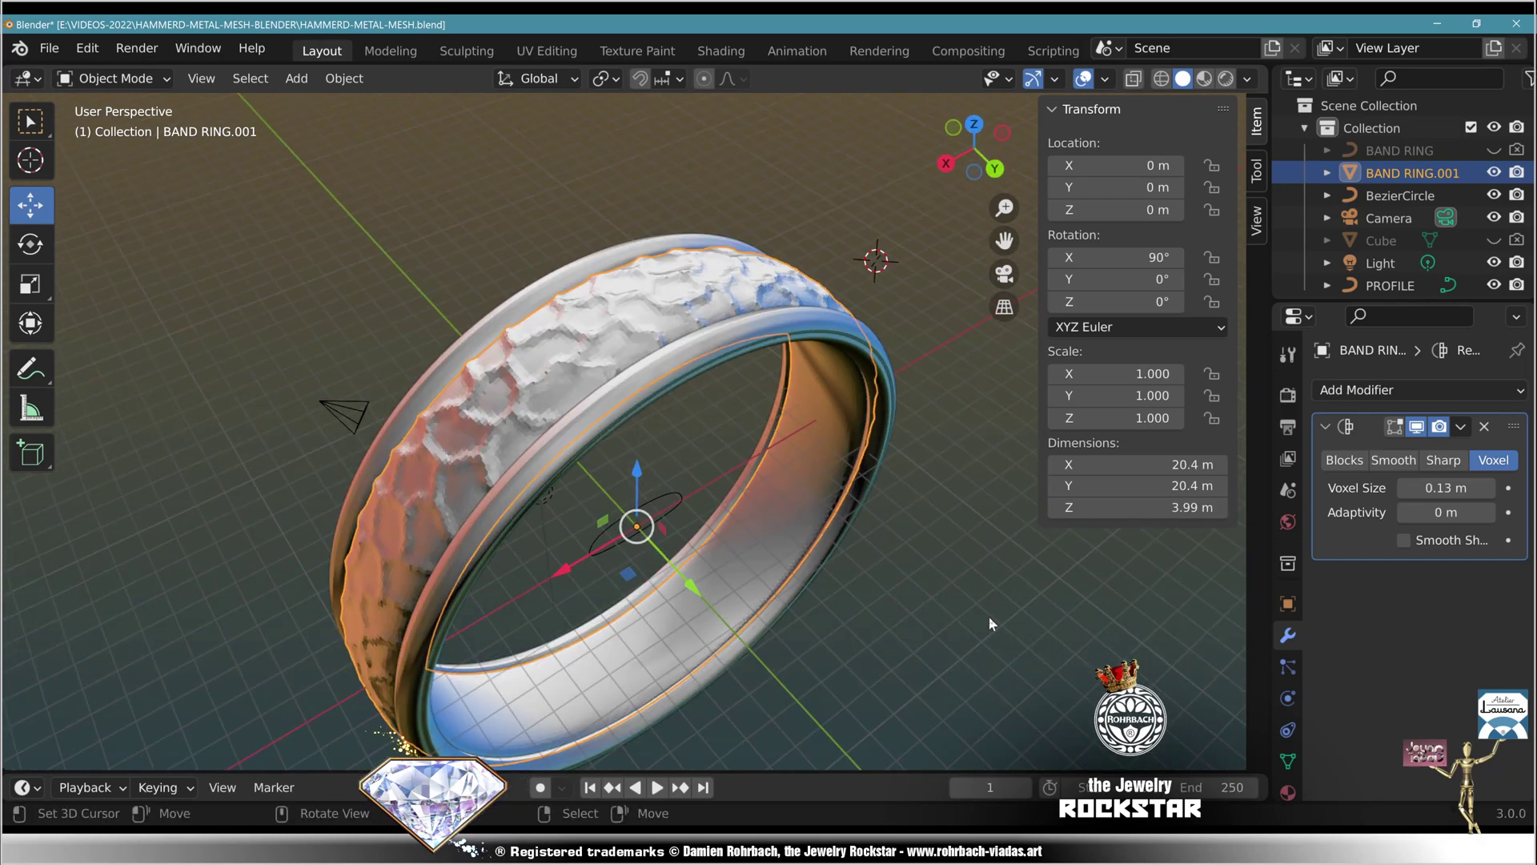
{"action": "middle_click_drag", "start_coordinate": [990, 622], "coordinate": [785, 584]}
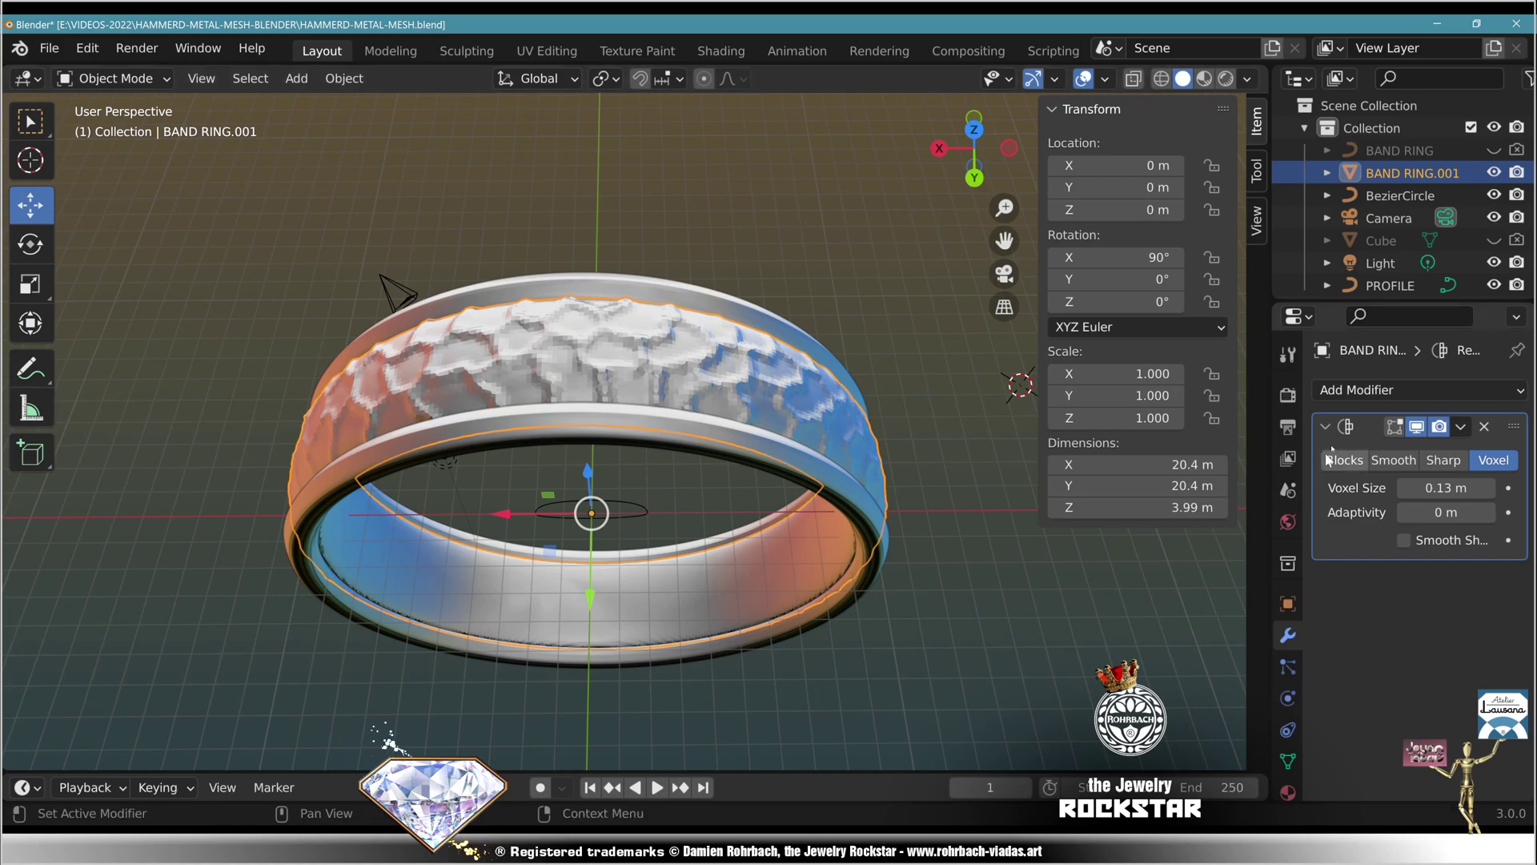
- Add a Decimate modifier to the sculpted band with a collapse ratio of 0.1
{"action": "left_click", "coordinate": [1360, 390]}
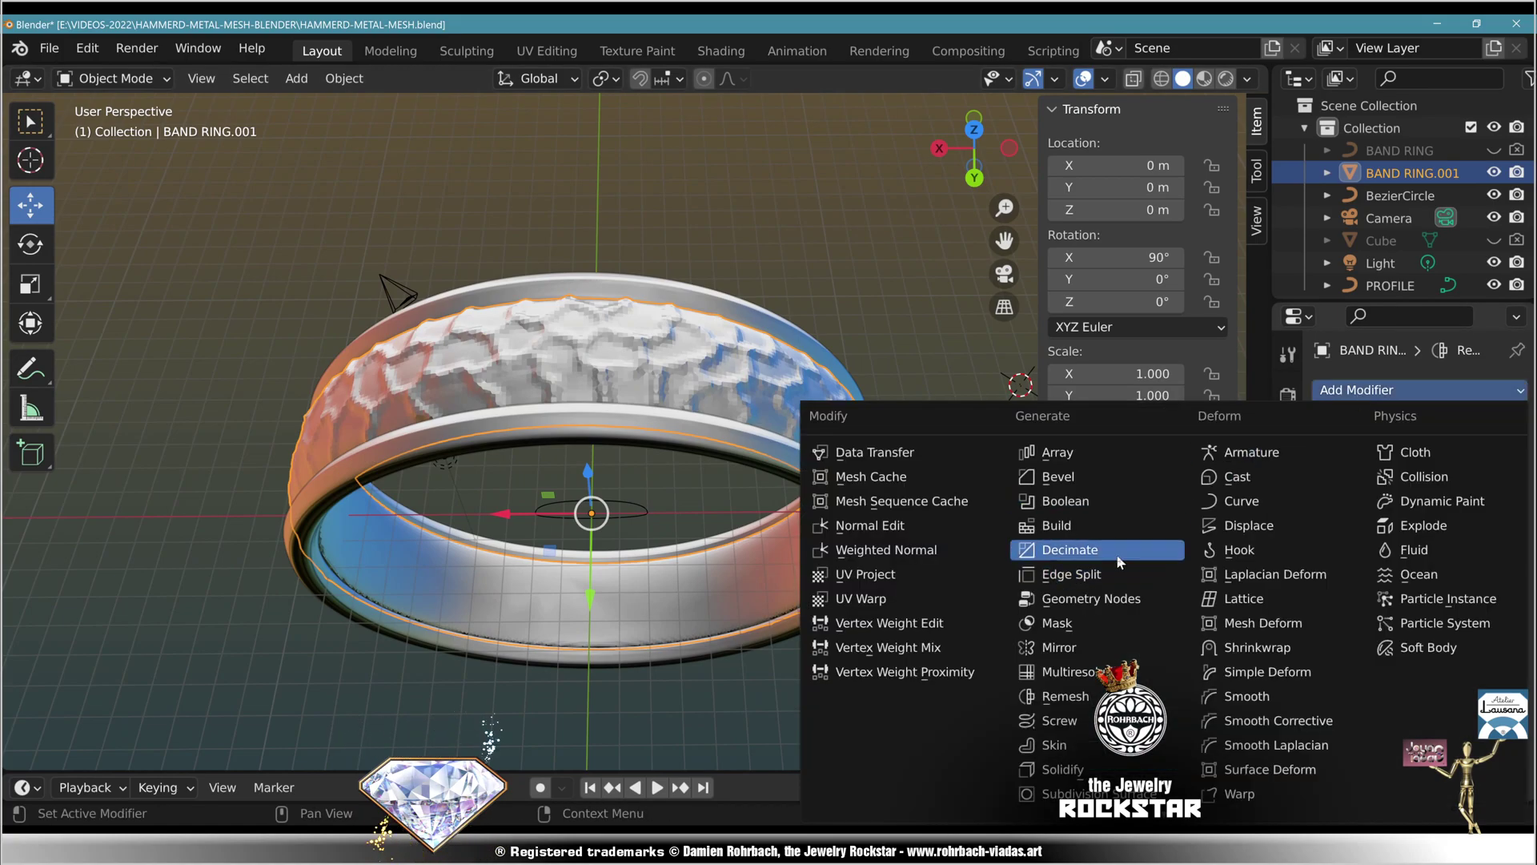
{"action": "left_click", "coordinate": [1073, 549]}
{"action": "left_click", "coordinate": [1440, 636]}
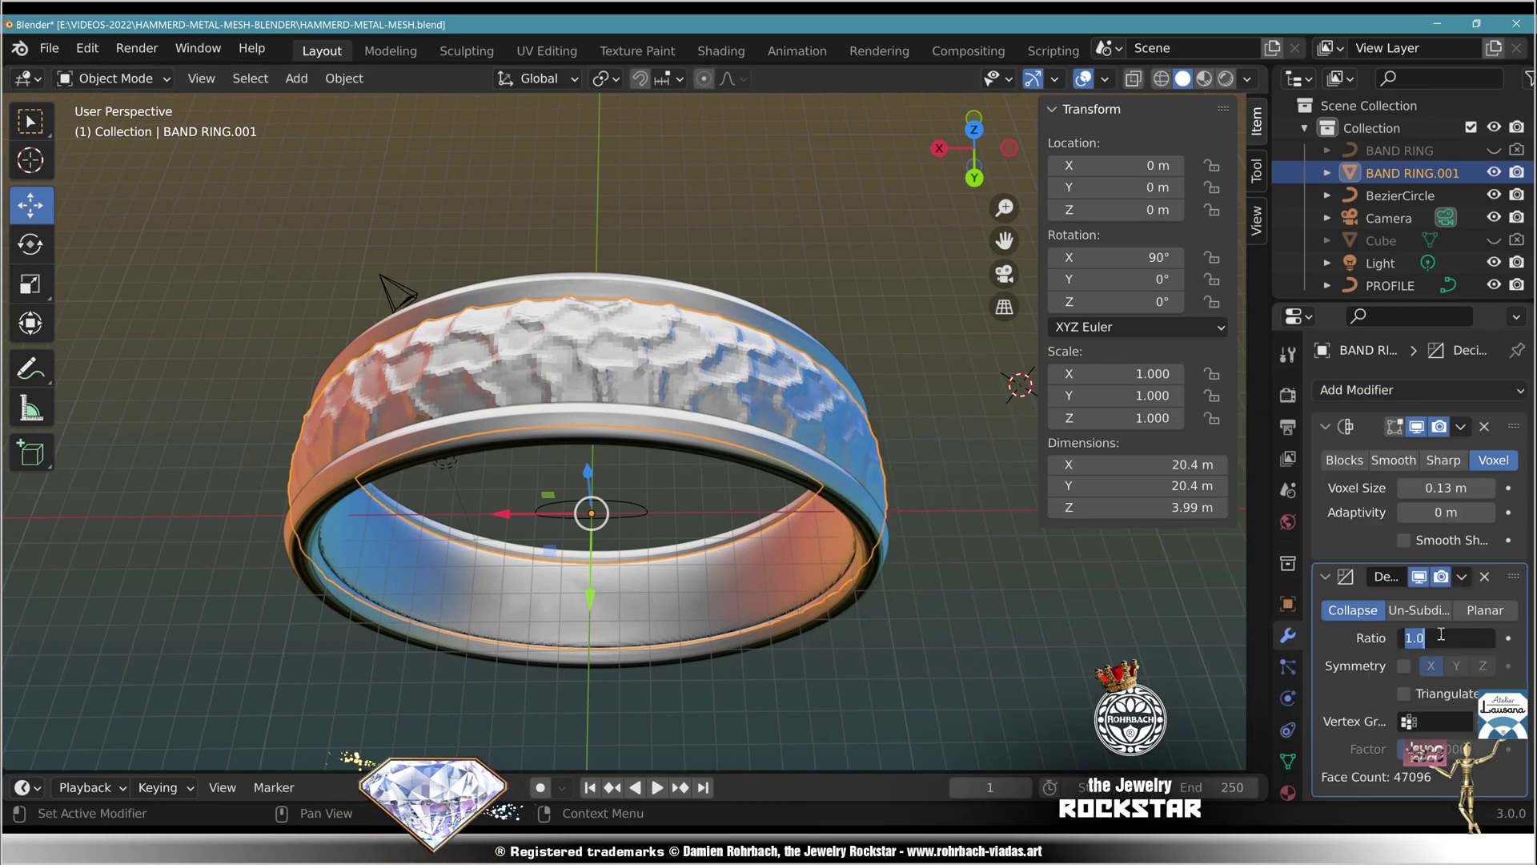
{"action": "type", "text": ".1"}
{"action": "key", "text": "Return"}
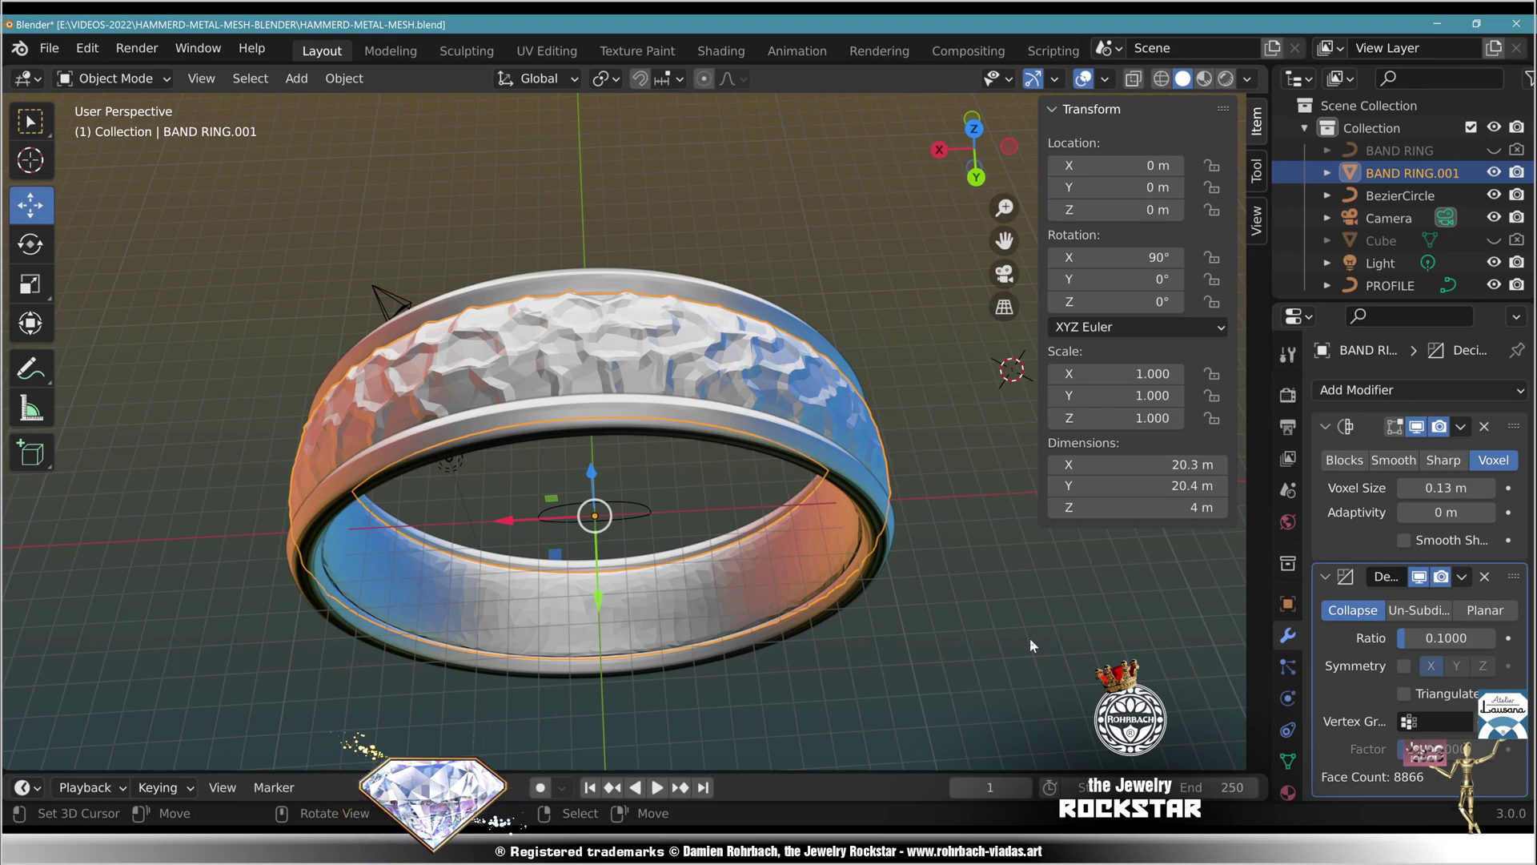
- Set the Decimate ratio to 0.05 for coarser hammered facets on the band
{"action": "left_click", "coordinate": [1448, 640]}
{"action": "type", "text": ".05"}
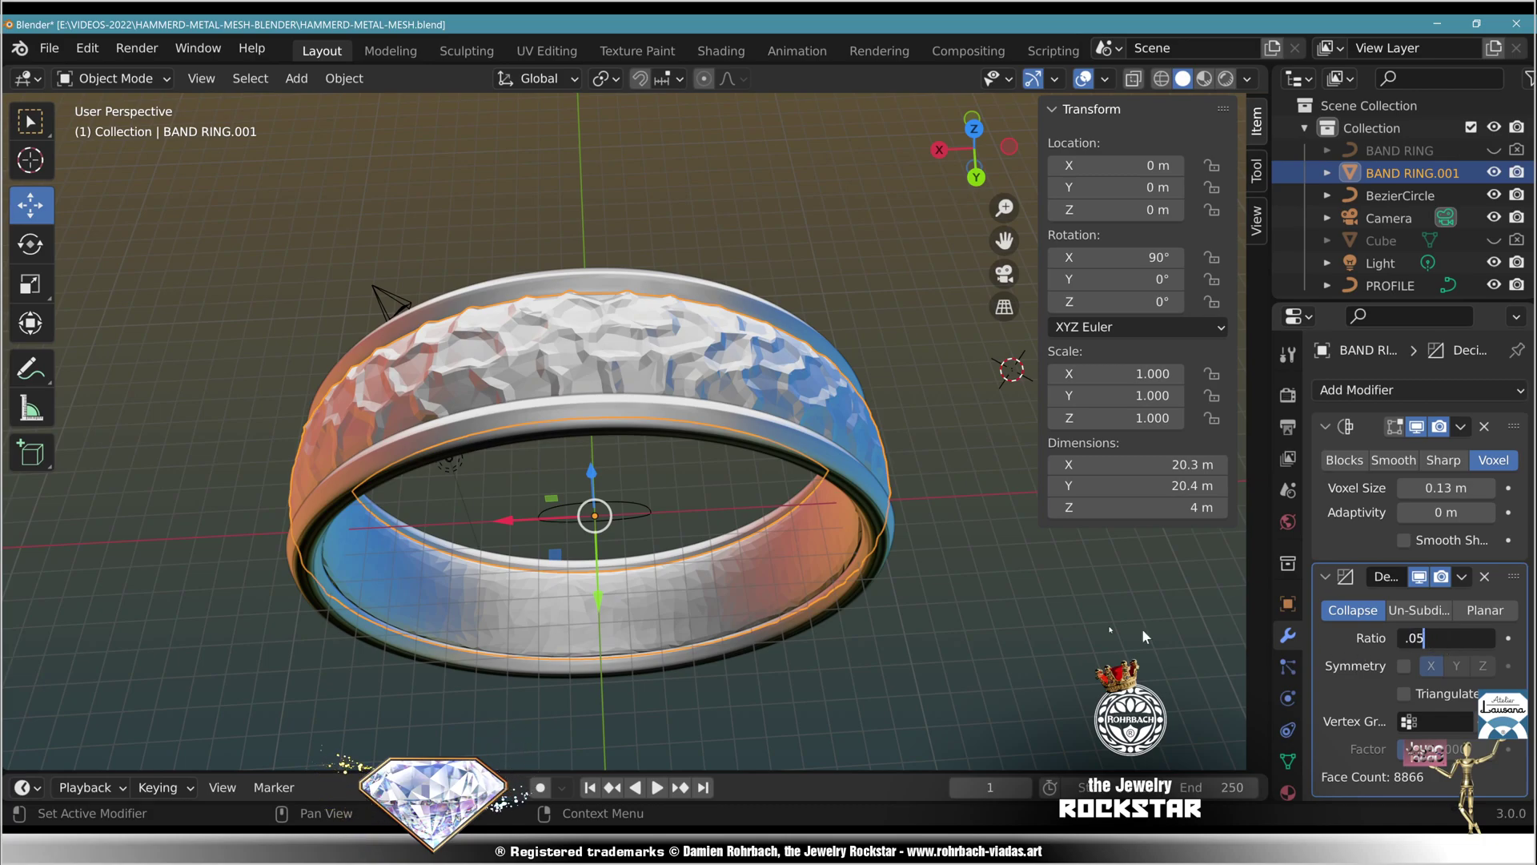
{"action": "key", "text": "Return"}
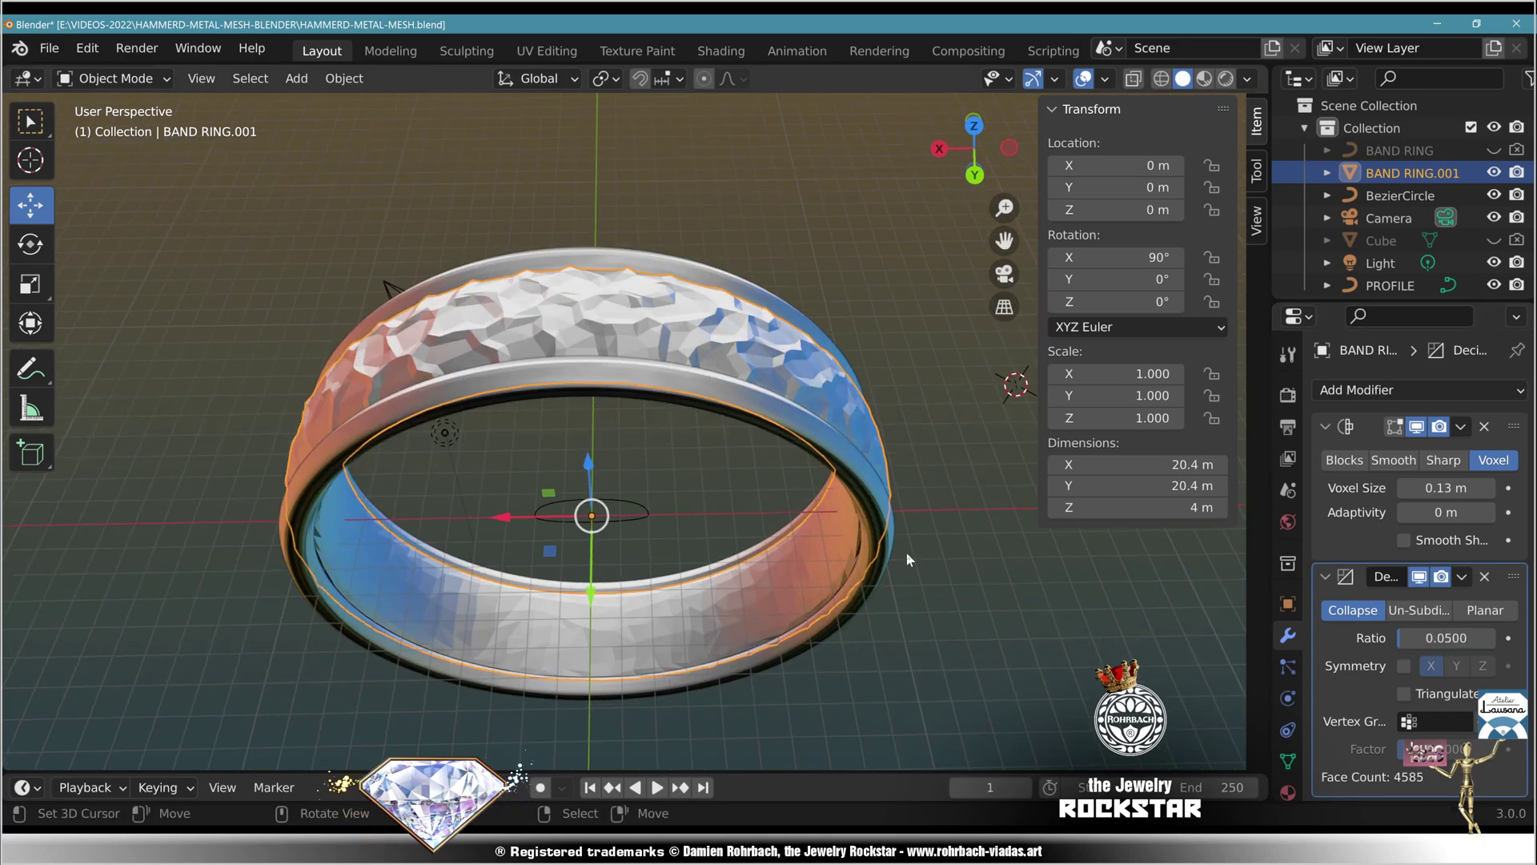
{"action": "middle_click_drag", "start_coordinate": [905, 551], "coordinate": [764, 458]}
{"action": "left_click", "coordinate": [349, 83]}
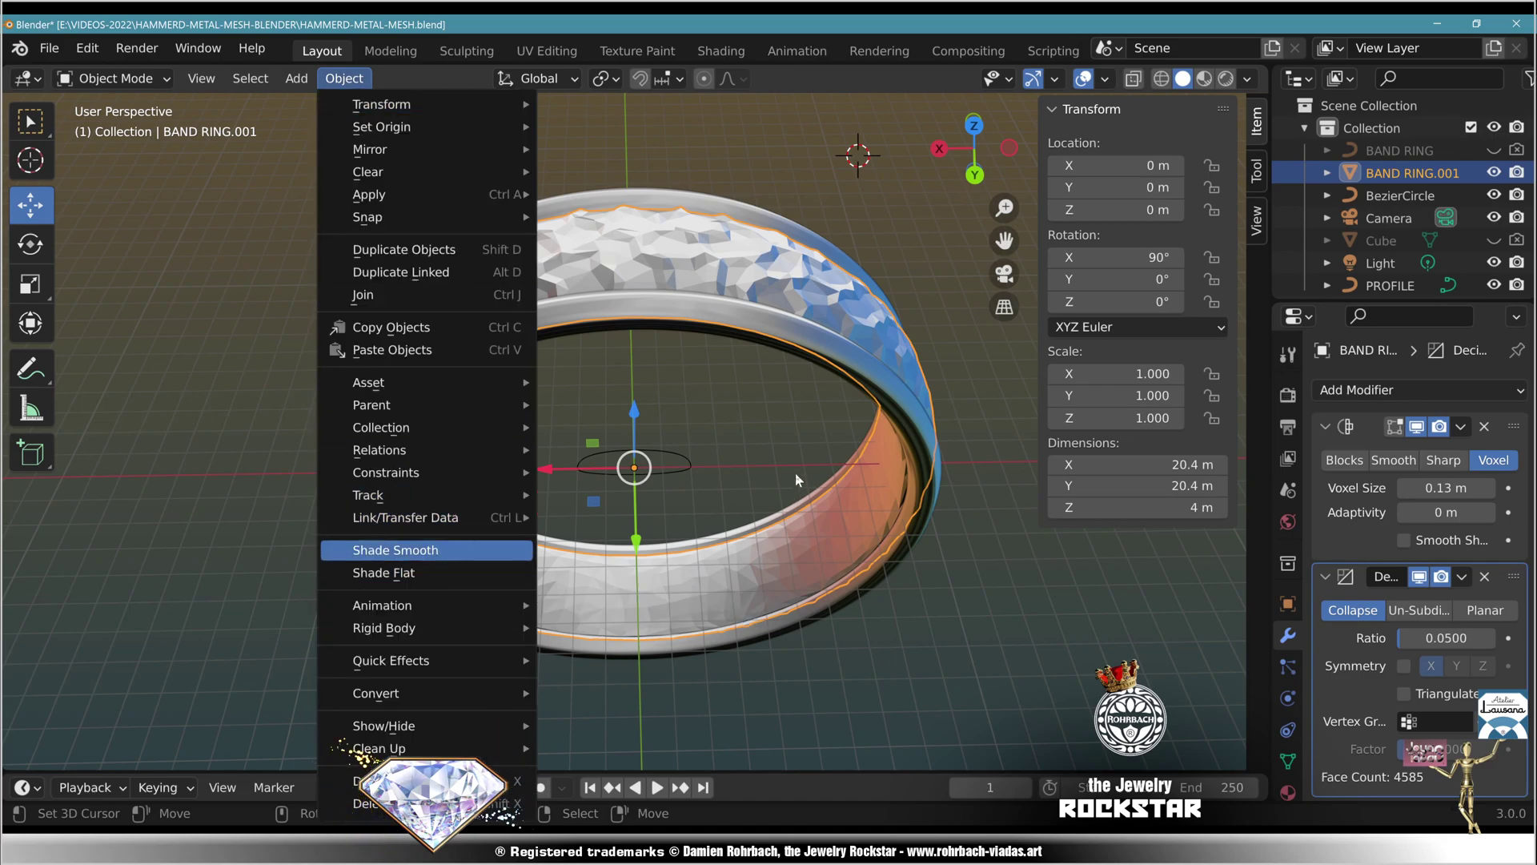
{"action": "middle_click_drag", "start_coordinate": [795, 472], "coordinate": [966, 578]}
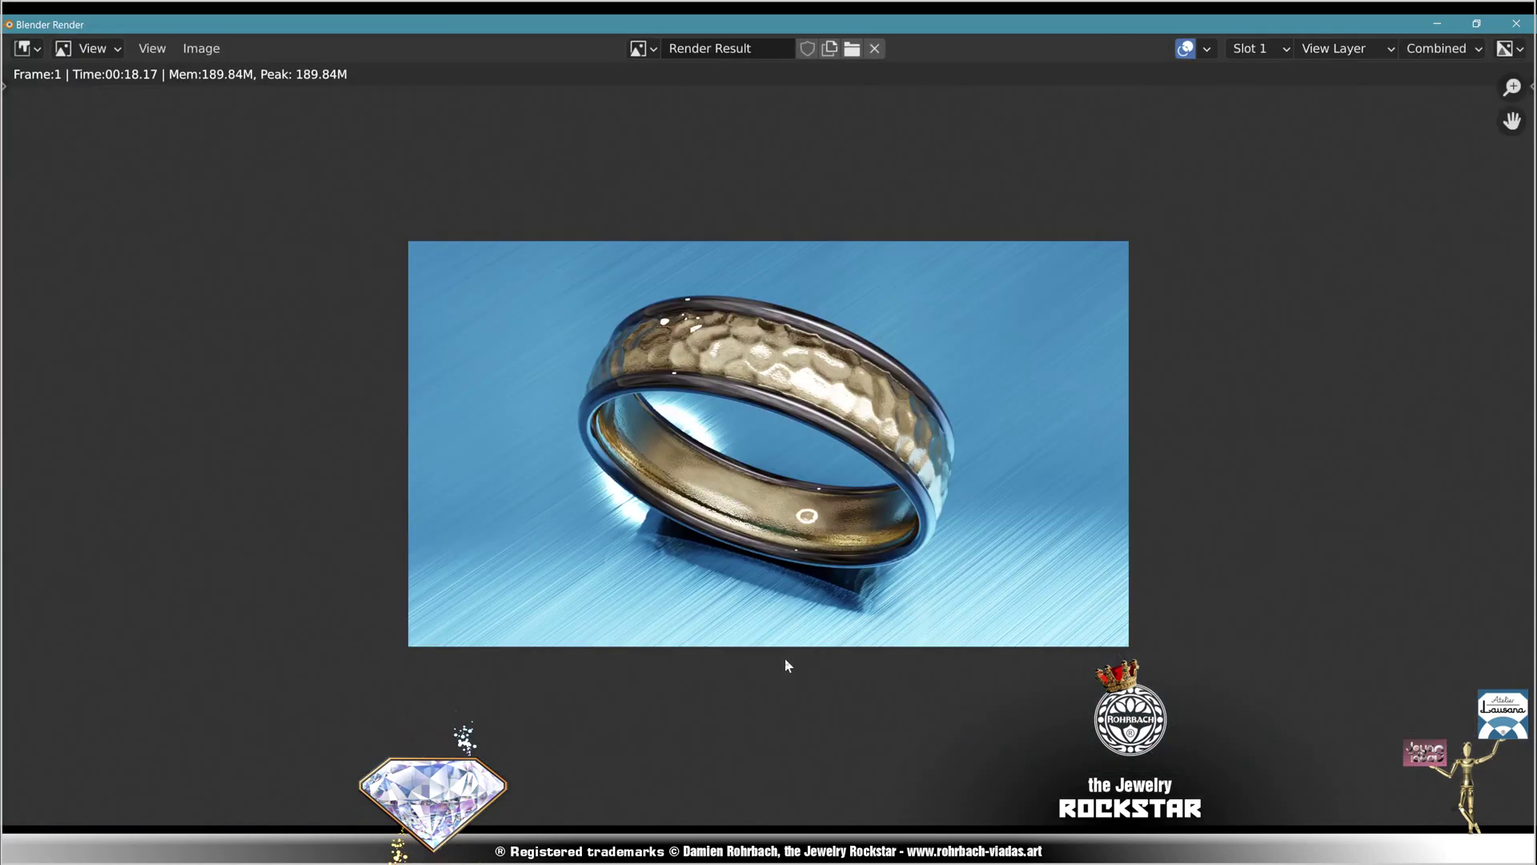
- Examine the hammered surface of the gold band up close in the render result and close the render
{"action": "scroll", "coordinate": [824, 496], "scroll_direction": "up", "scroll_amount": 6}
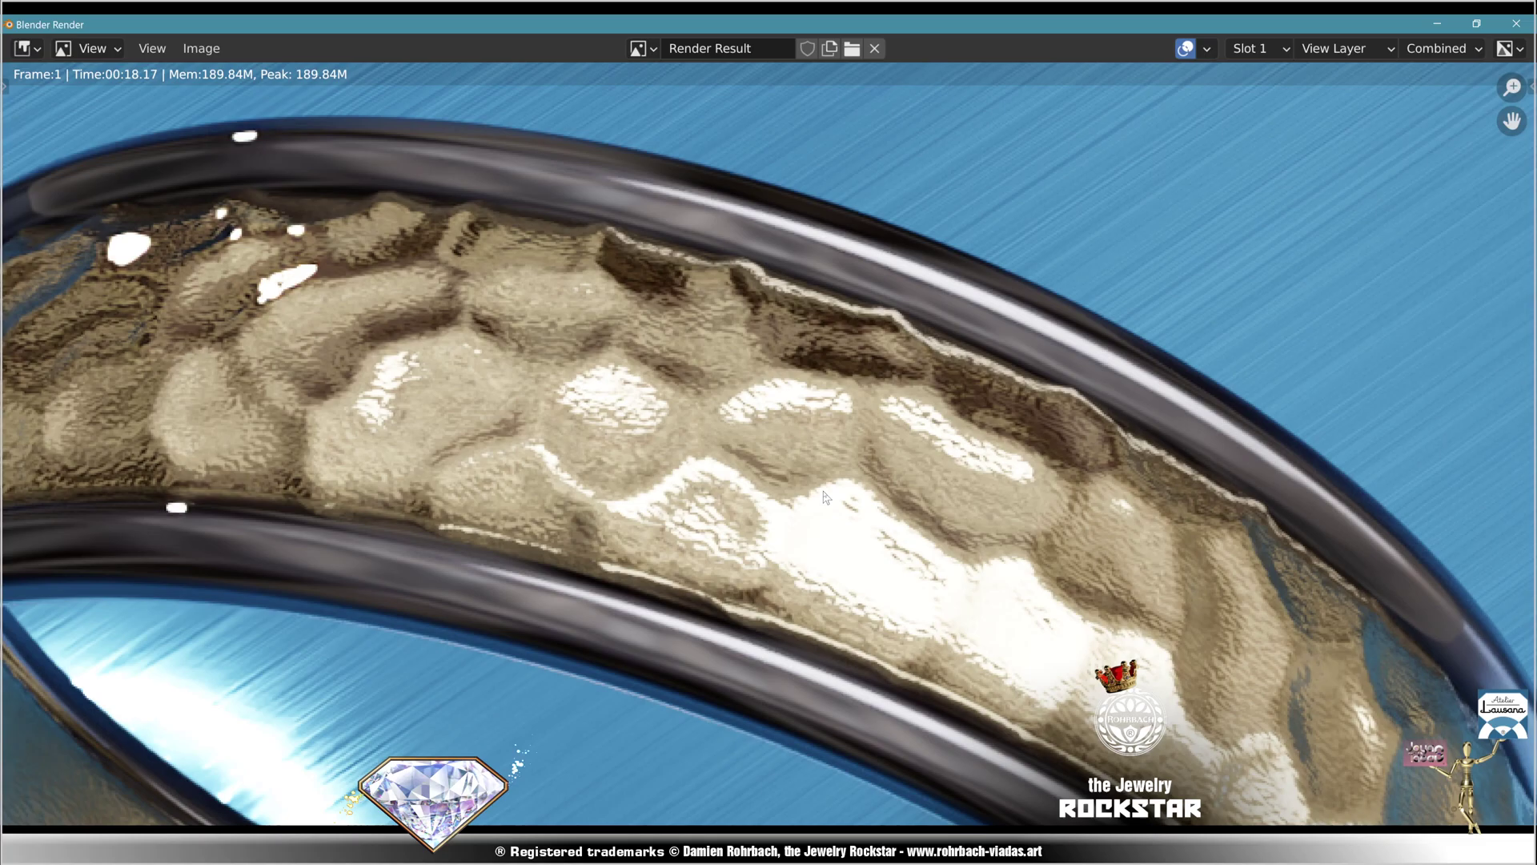
{"action": "key", "text": "Escape"}
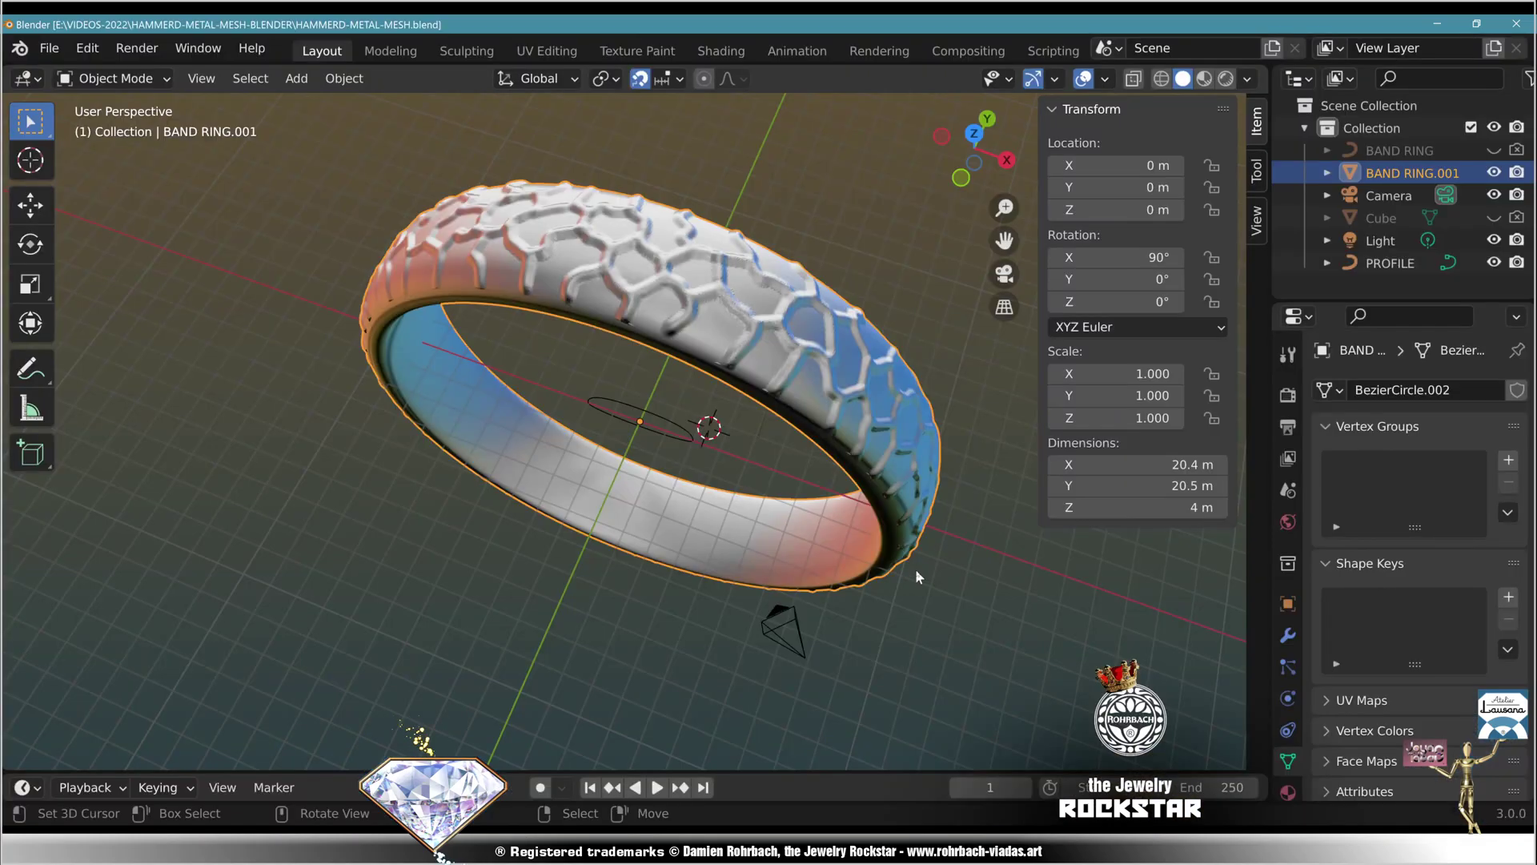
- Add a Bezier circle in the front view with a radius of 9.1 m
{"action": "key", "text": "KP_3"}
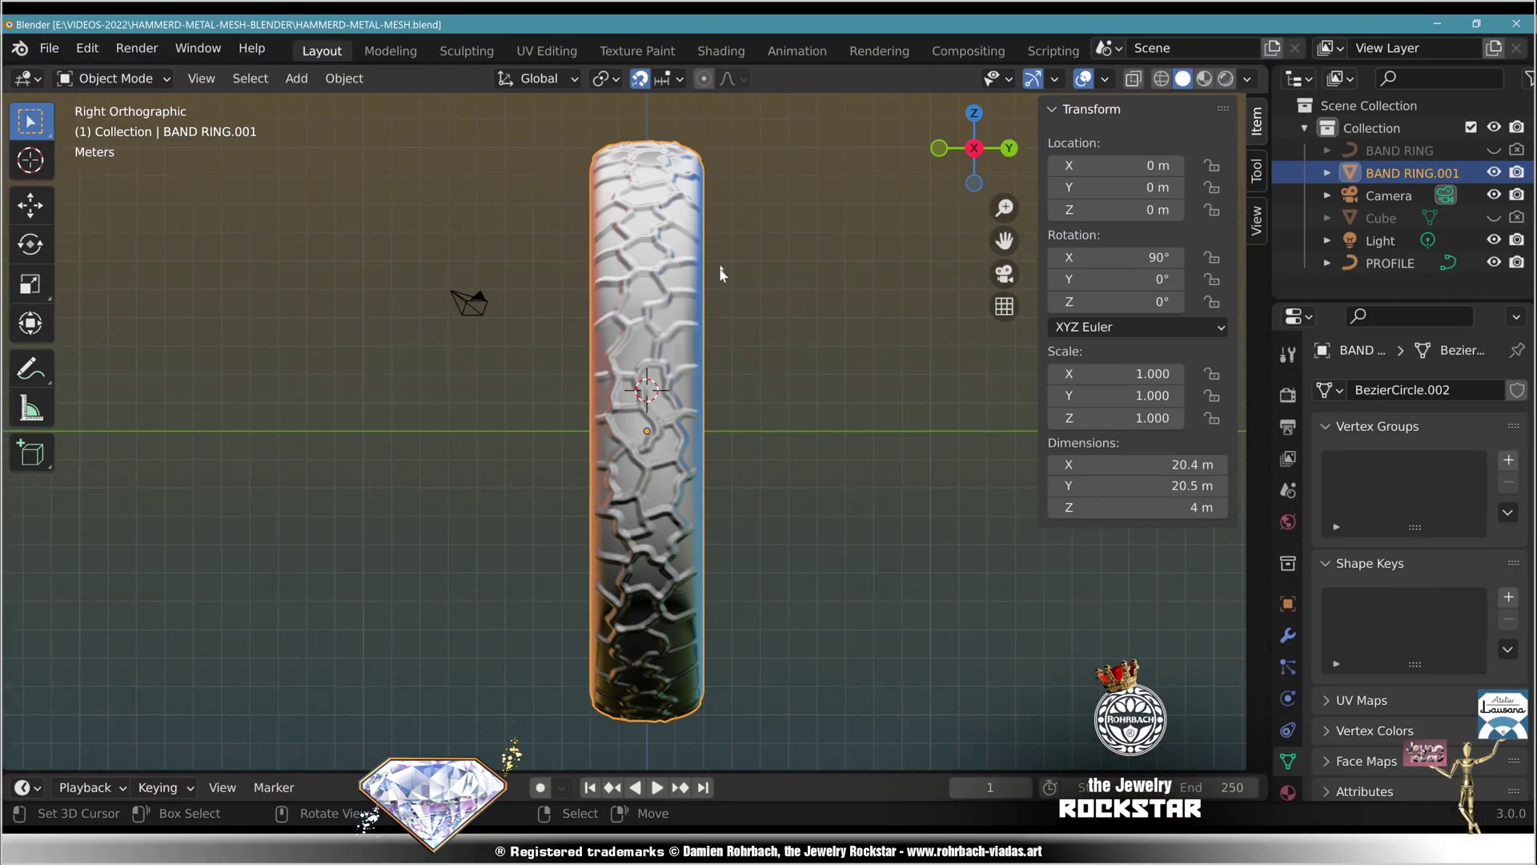
{"action": "key", "text": "KP_1"}
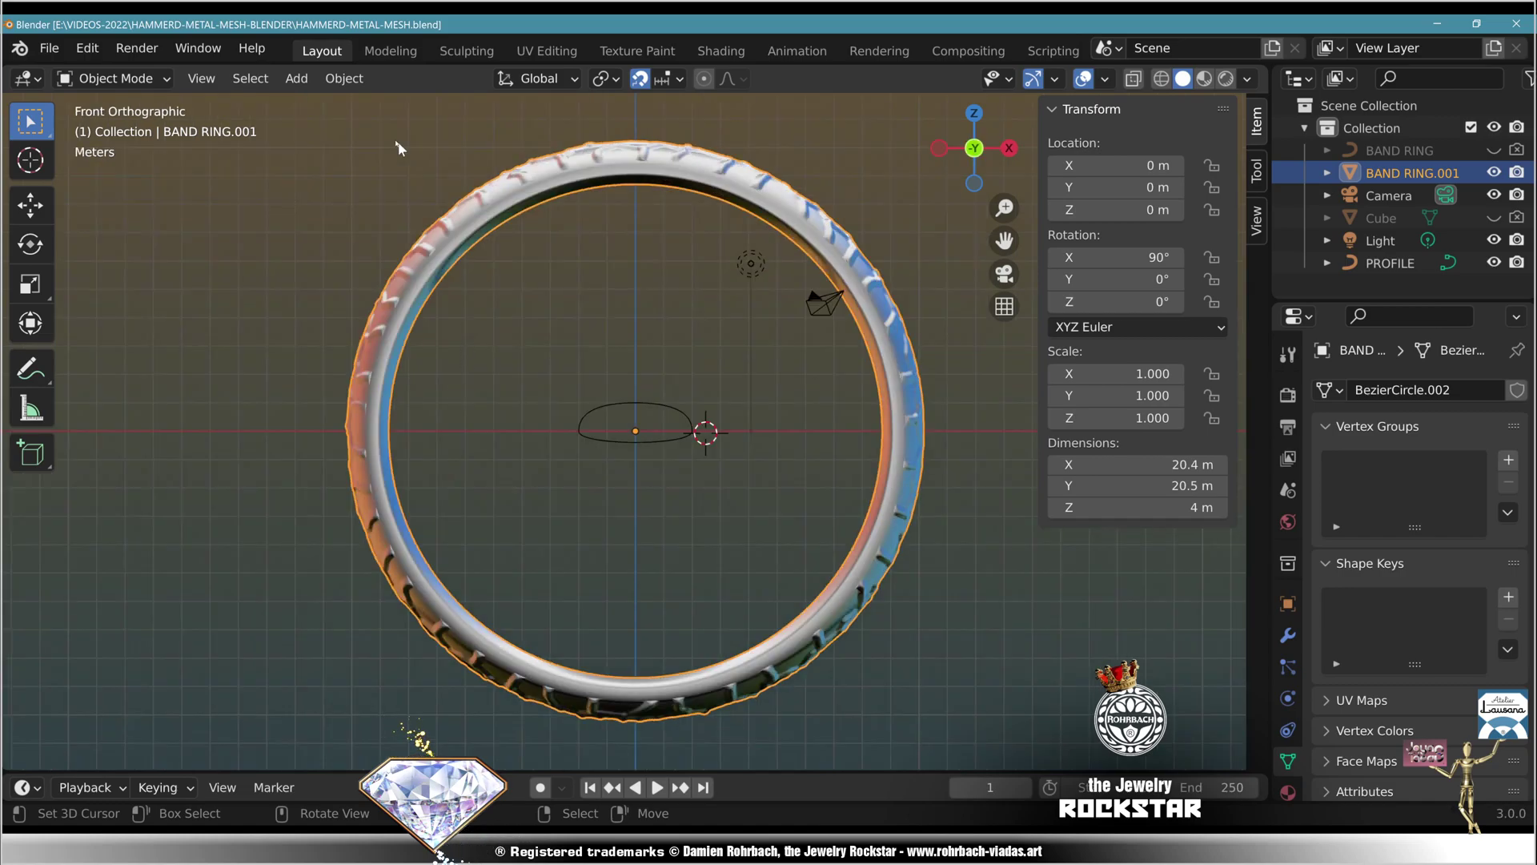
{"action": "left_click", "coordinate": [297, 78]}
{"action": "mouse_move", "coordinate": [380, 119]}
{"action": "left_click", "coordinate": [490, 149]}
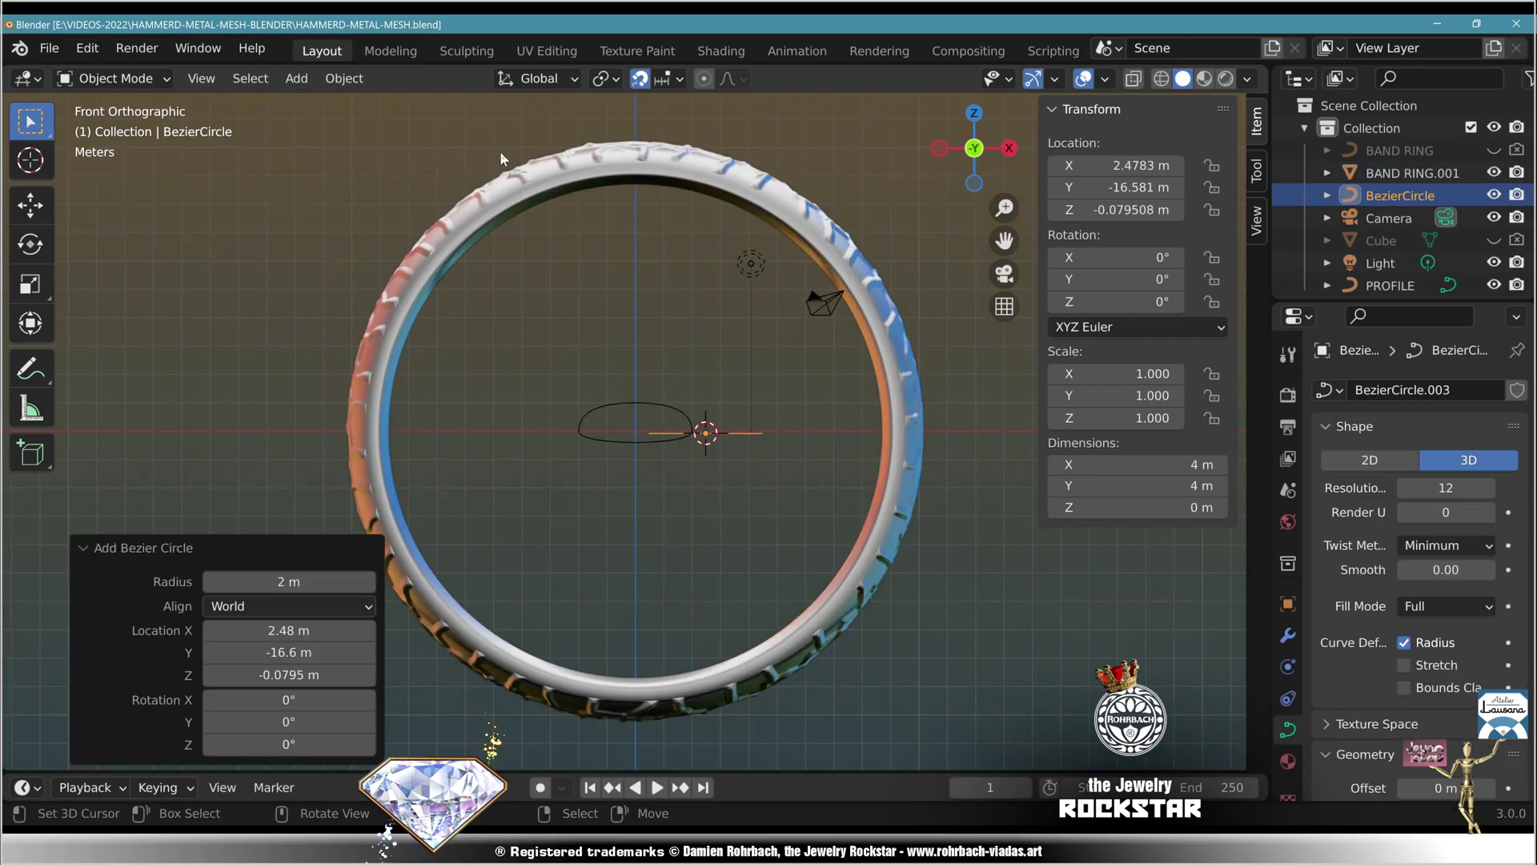
{"action": "left_click", "coordinate": [265, 582]}
{"action": "type", "text": "9.1"}
{"action": "key", "text": "Return"}
- Place the new Bezier circle at location 0, 0, 0 and align it to the view
{"action": "left_click_drag", "start_coordinate": [275, 630], "coordinate": [274, 674]}
{"action": "type", "text": "0"}
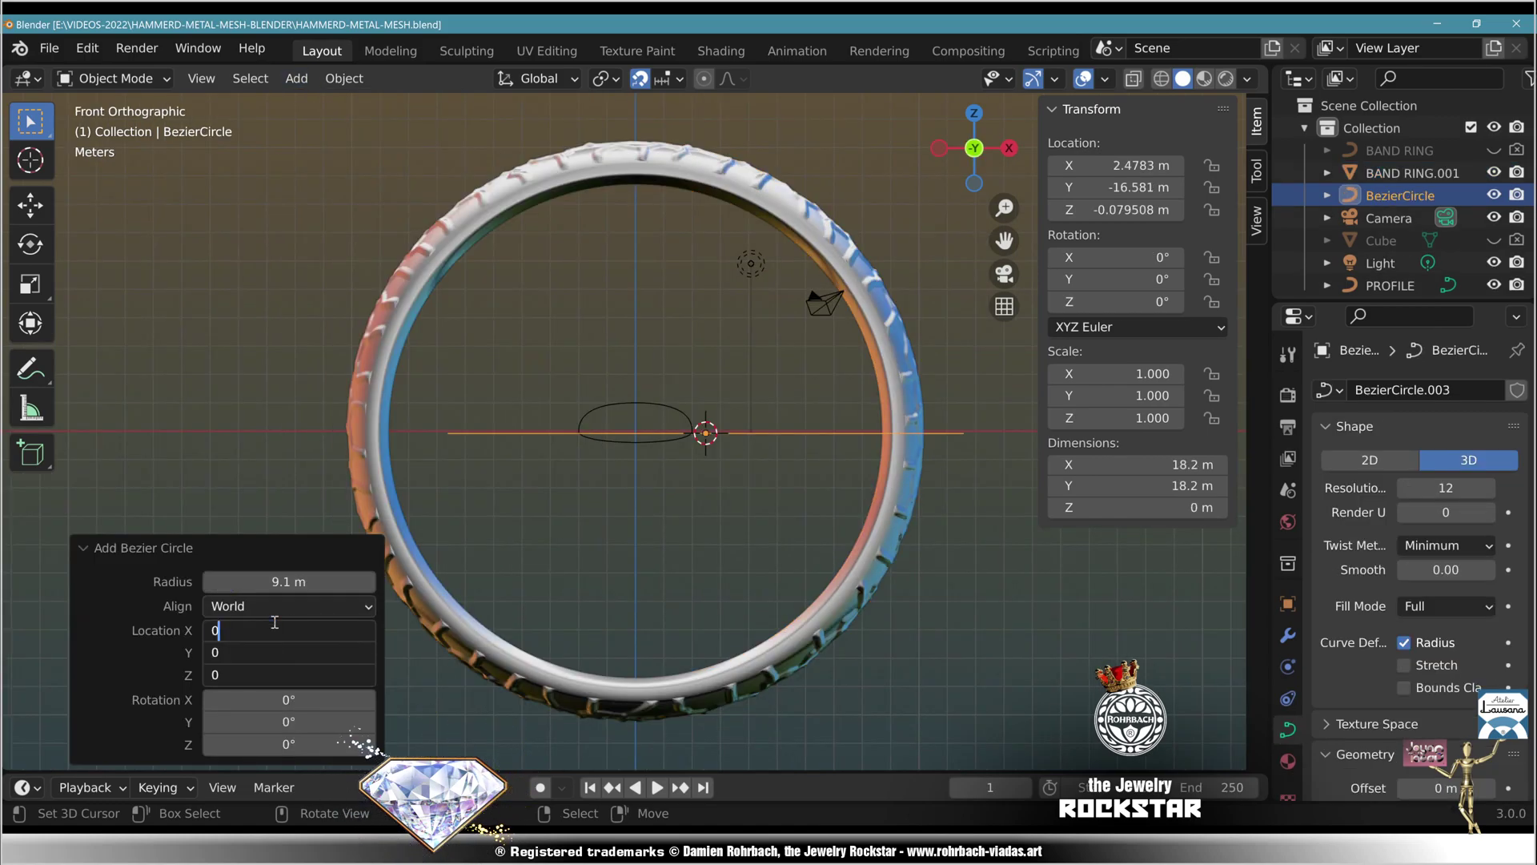
{"action": "key", "text": "Return"}
{"action": "left_click", "coordinate": [288, 605]}
{"action": "left_click", "coordinate": [256, 655]}
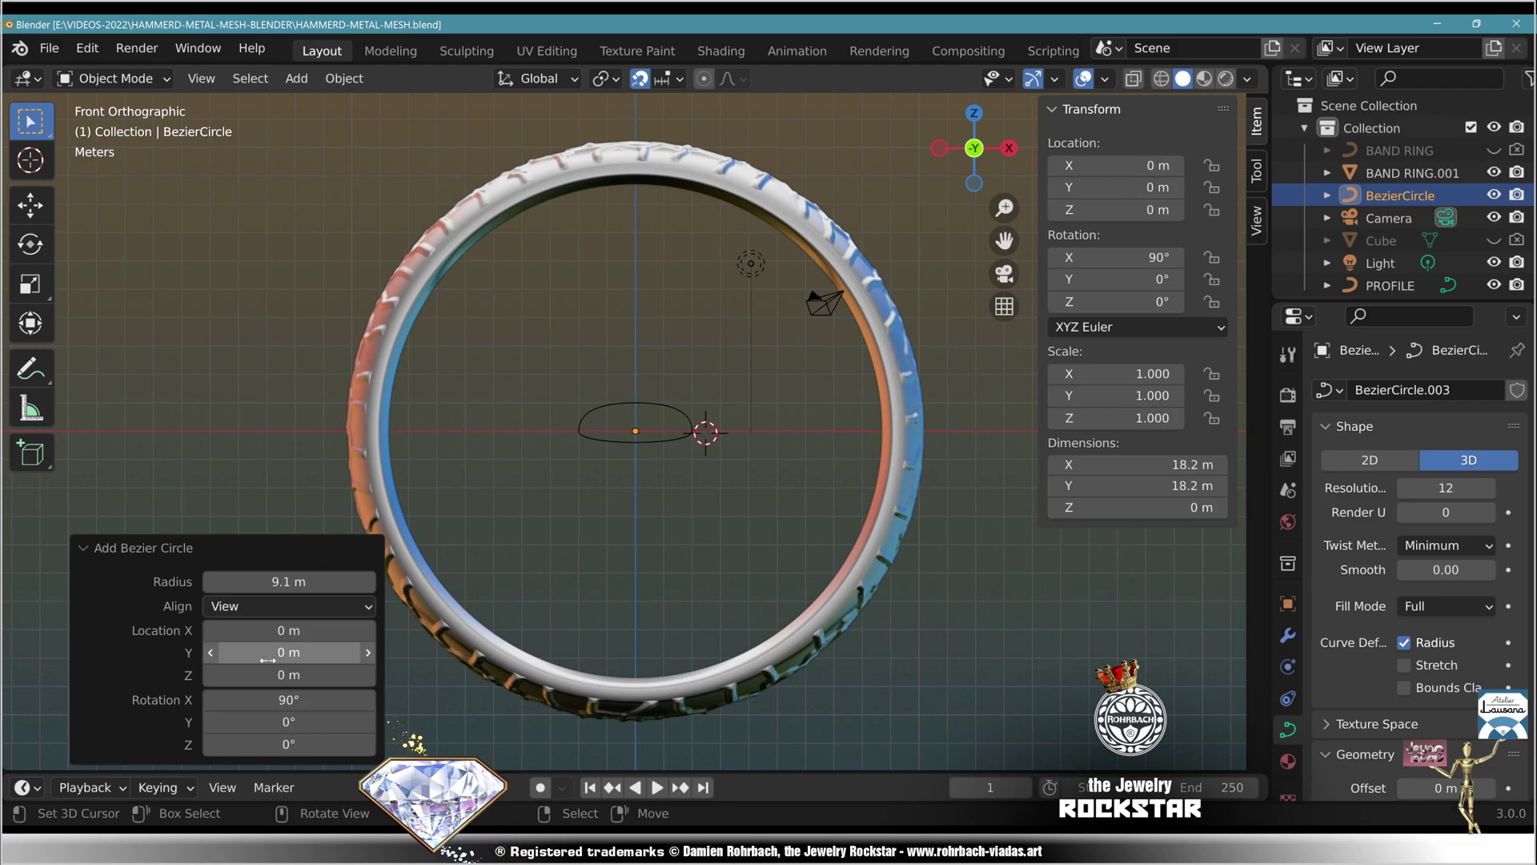
- Move the Bezier circle -3 m along Y, out of the band, and set its preview resolution to 85
{"action": "left_click", "coordinate": [31, 204]}
{"action": "middle_click_drag", "start_coordinate": [360, 353], "coordinate": [528, 405]}
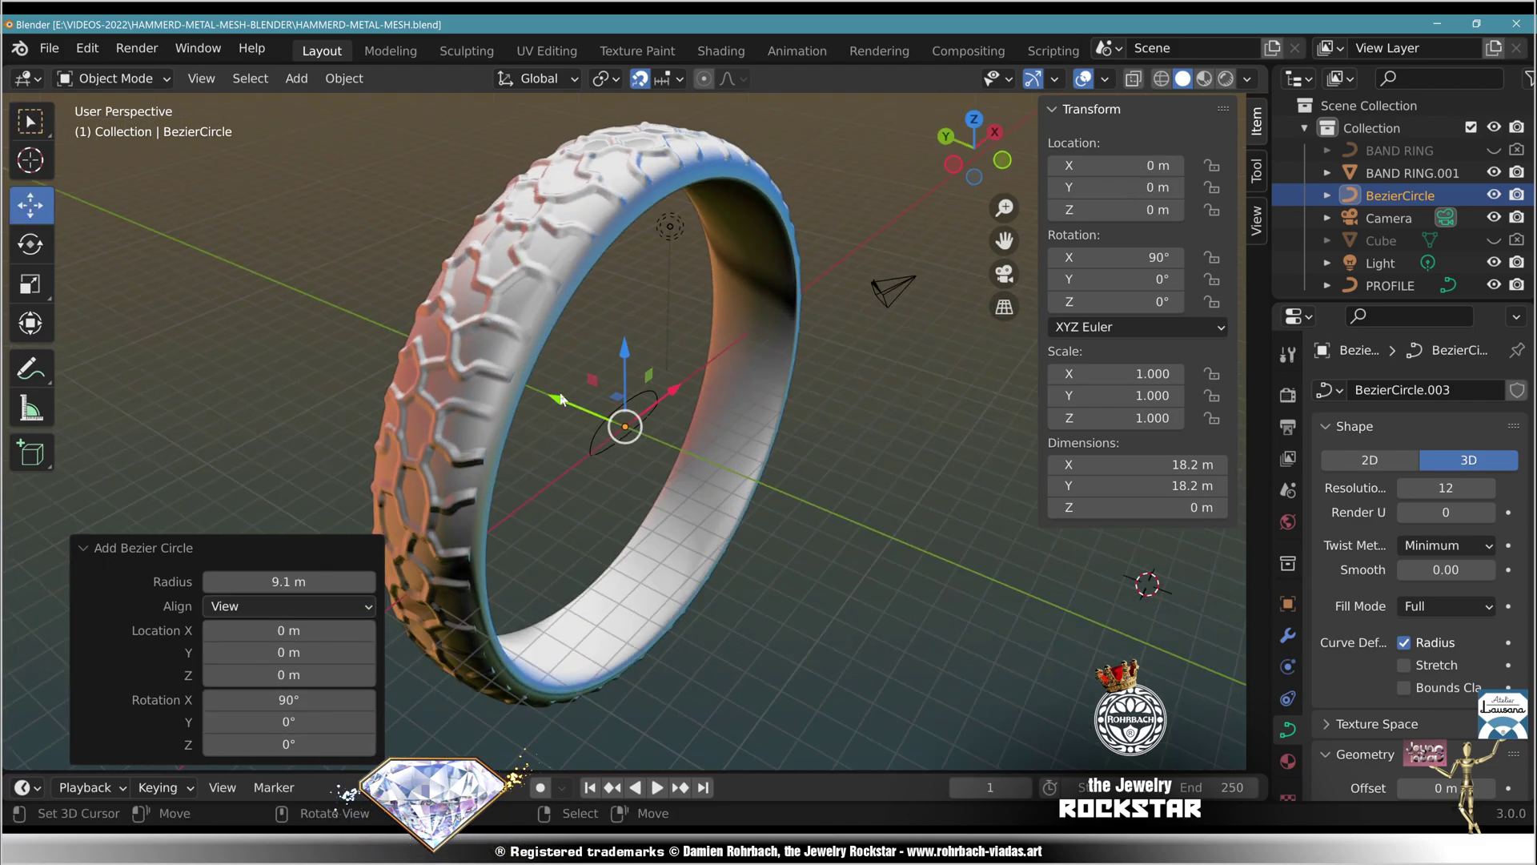
{"action": "left_click_drag", "start_coordinate": [563, 406], "coordinate": [635, 437]}
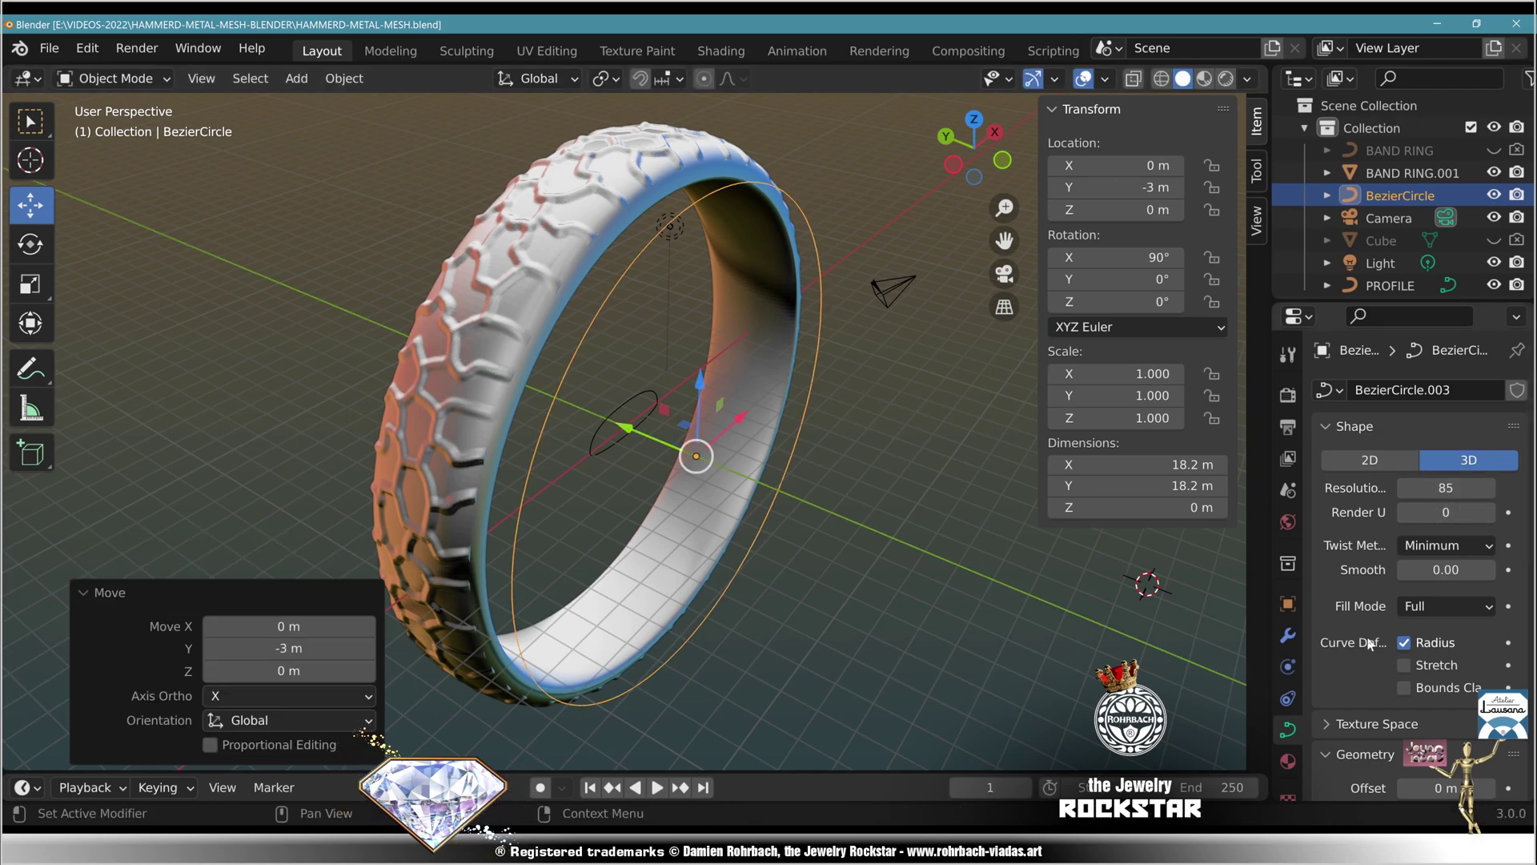
- Give the circle a Profile bevel with a depth of 0.5 m and reshape the profile curve into an outward bulge with added points
{"action": "scroll", "coordinate": [1358, 573], "scroll_direction": "down", "scroll_amount": 12}
{"action": "left_click", "coordinate": [1485, 445]}
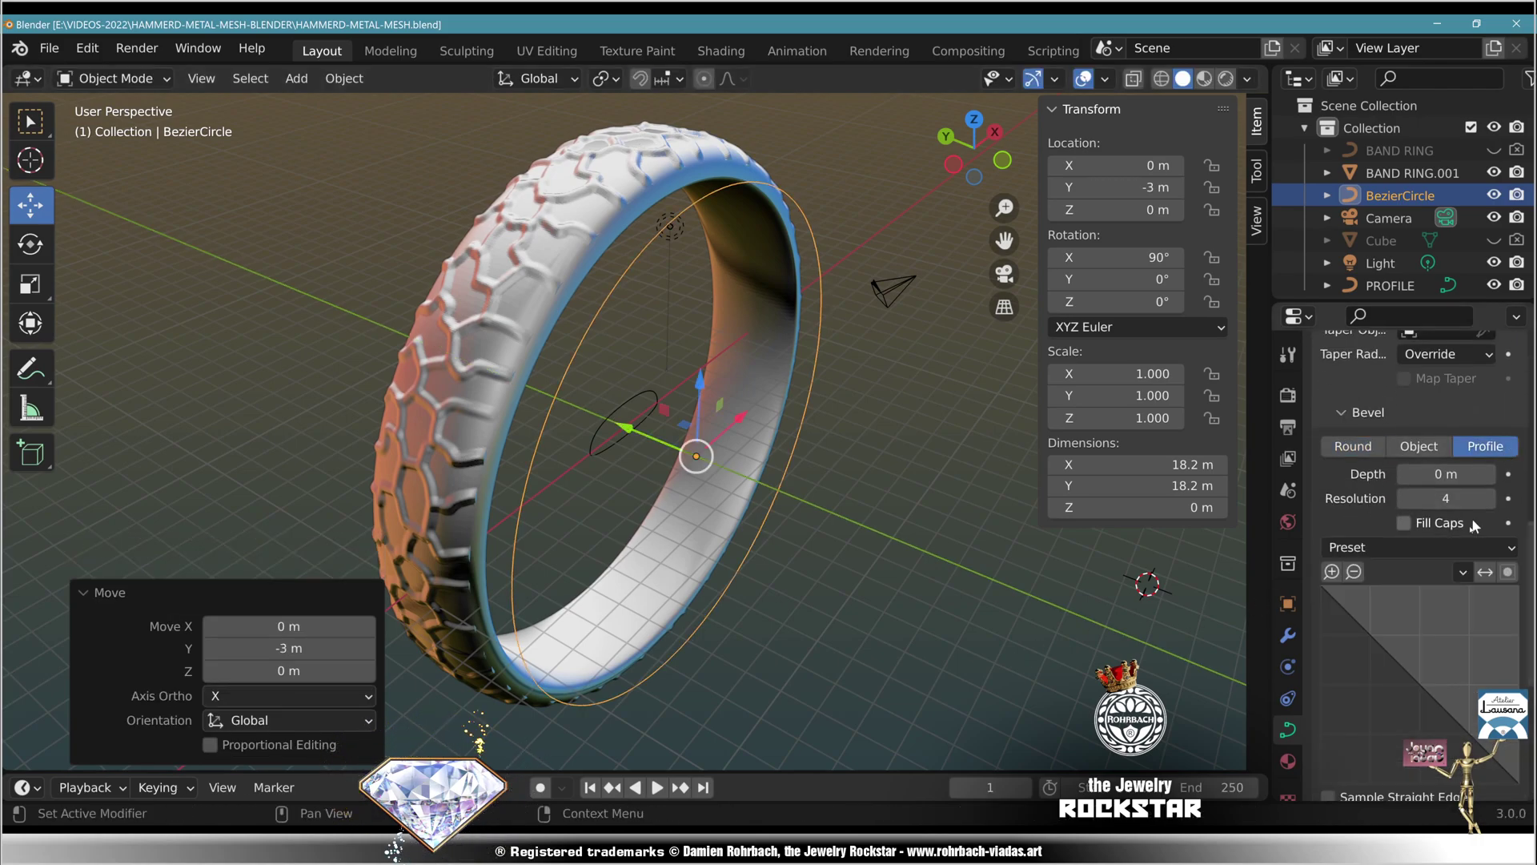
{"action": "middle_click_drag", "start_coordinate": [1395, 633], "coordinate": [1395, 595]}
{"action": "left_click", "coordinate": [1402, 621]}
{"action": "left_click_drag", "start_coordinate": [1402, 621], "coordinate": [1420, 594]}
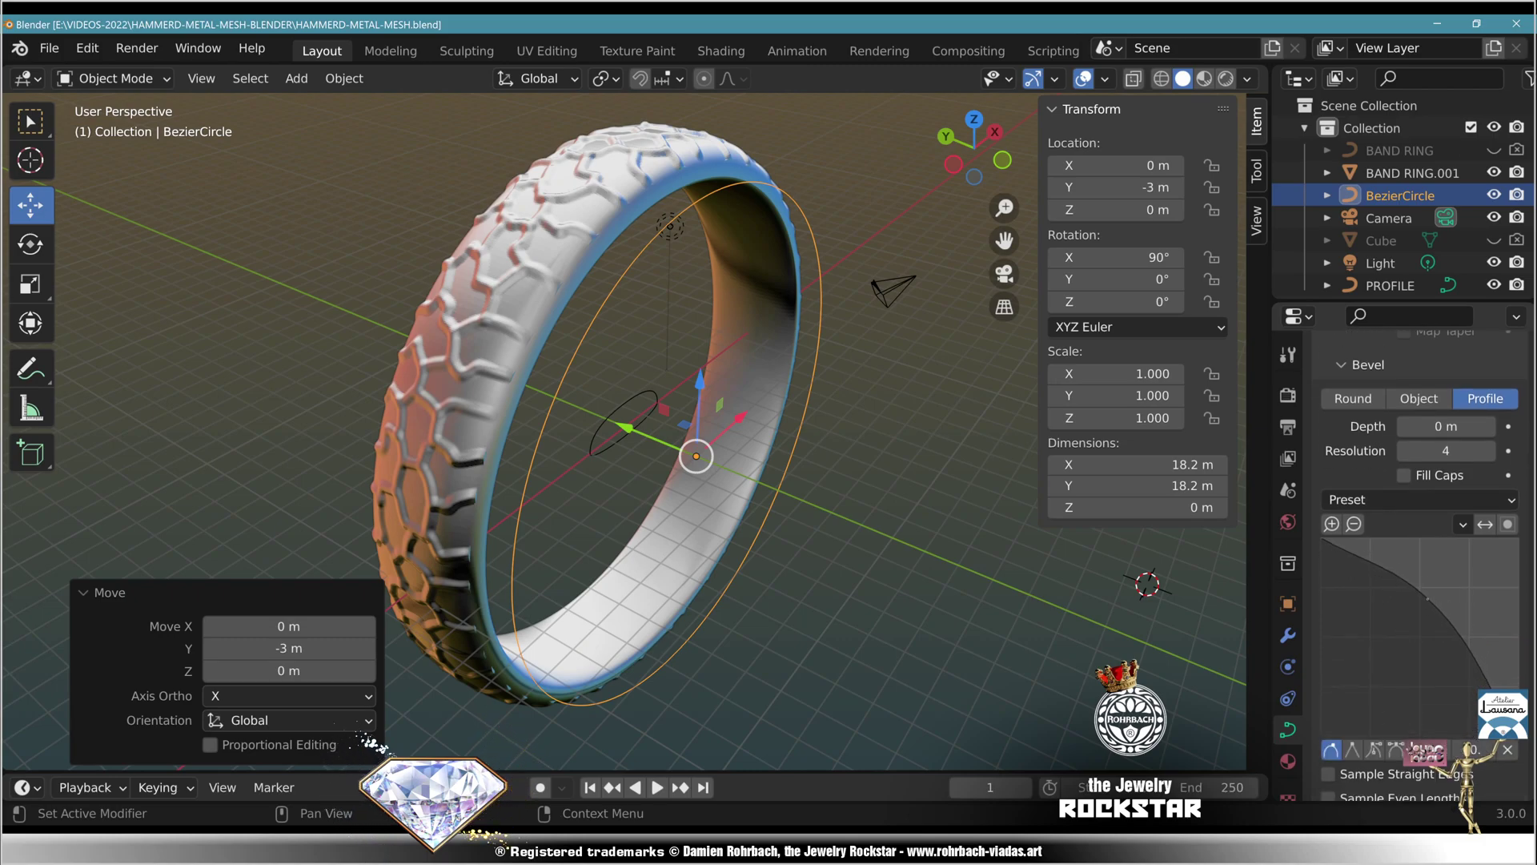
{"action": "left_click", "coordinate": [1476, 663]}
{"action": "left_click_drag", "start_coordinate": [1476, 664], "coordinate": [1518, 667]}
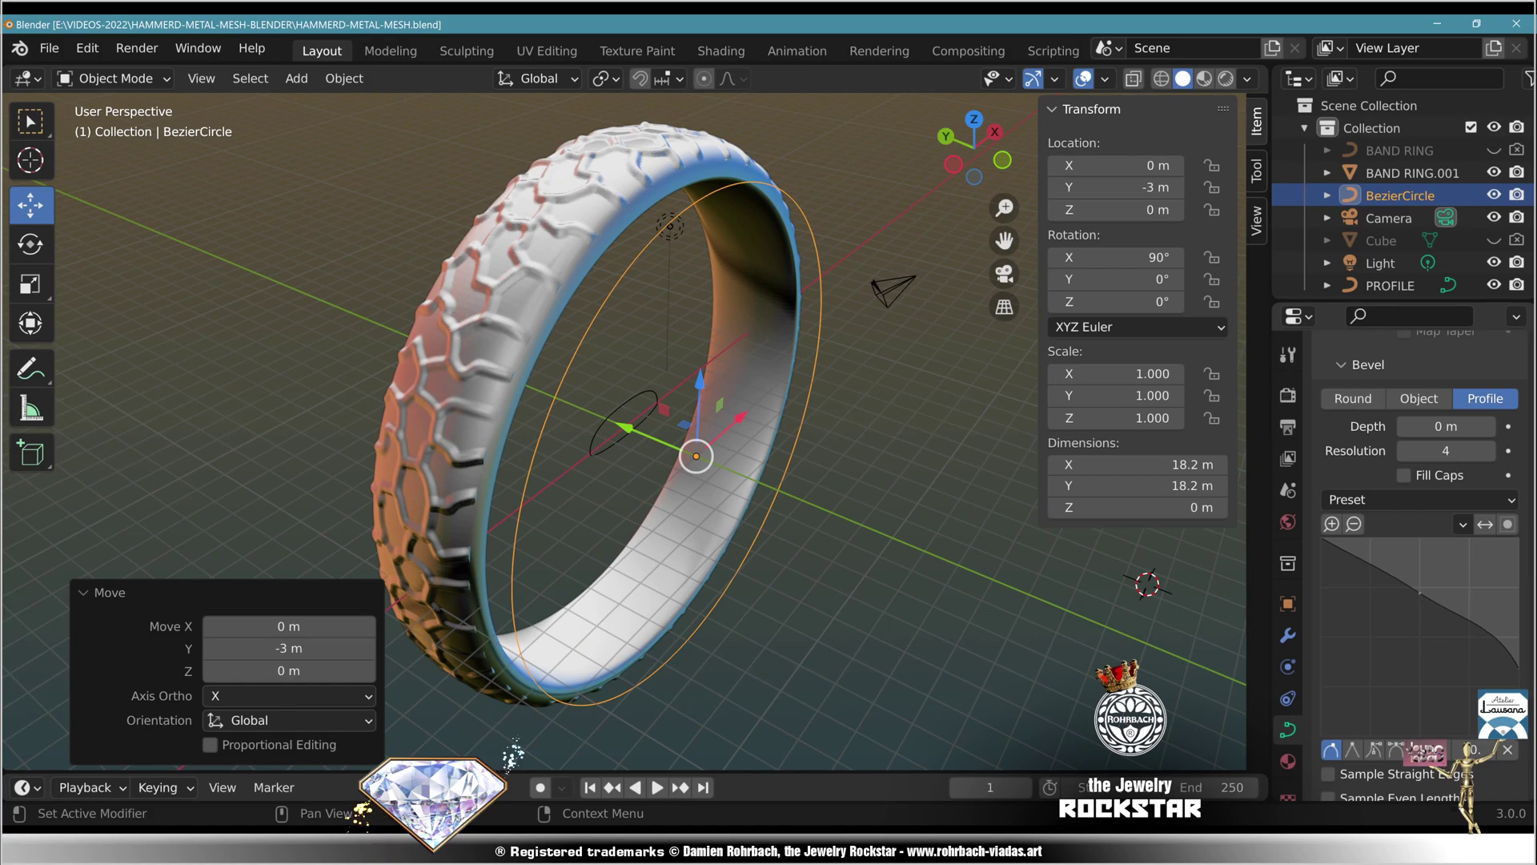
{"action": "left_click_drag", "start_coordinate": [1420, 594], "coordinate": [1401, 571]}
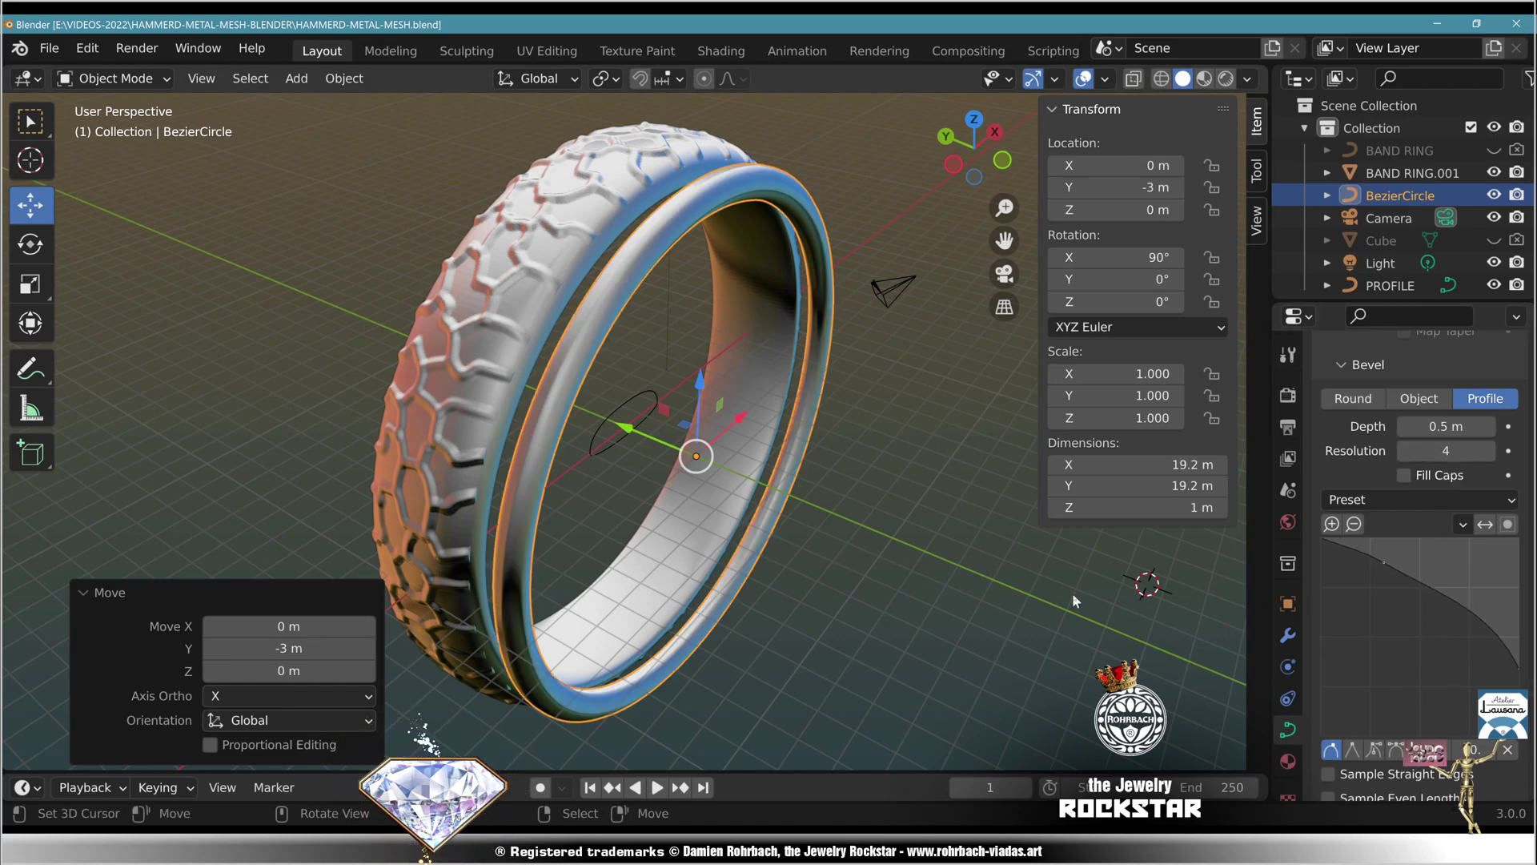
- Set the Bezier circle's bevel resolution to 20
{"action": "left_click", "coordinate": [1430, 452]}
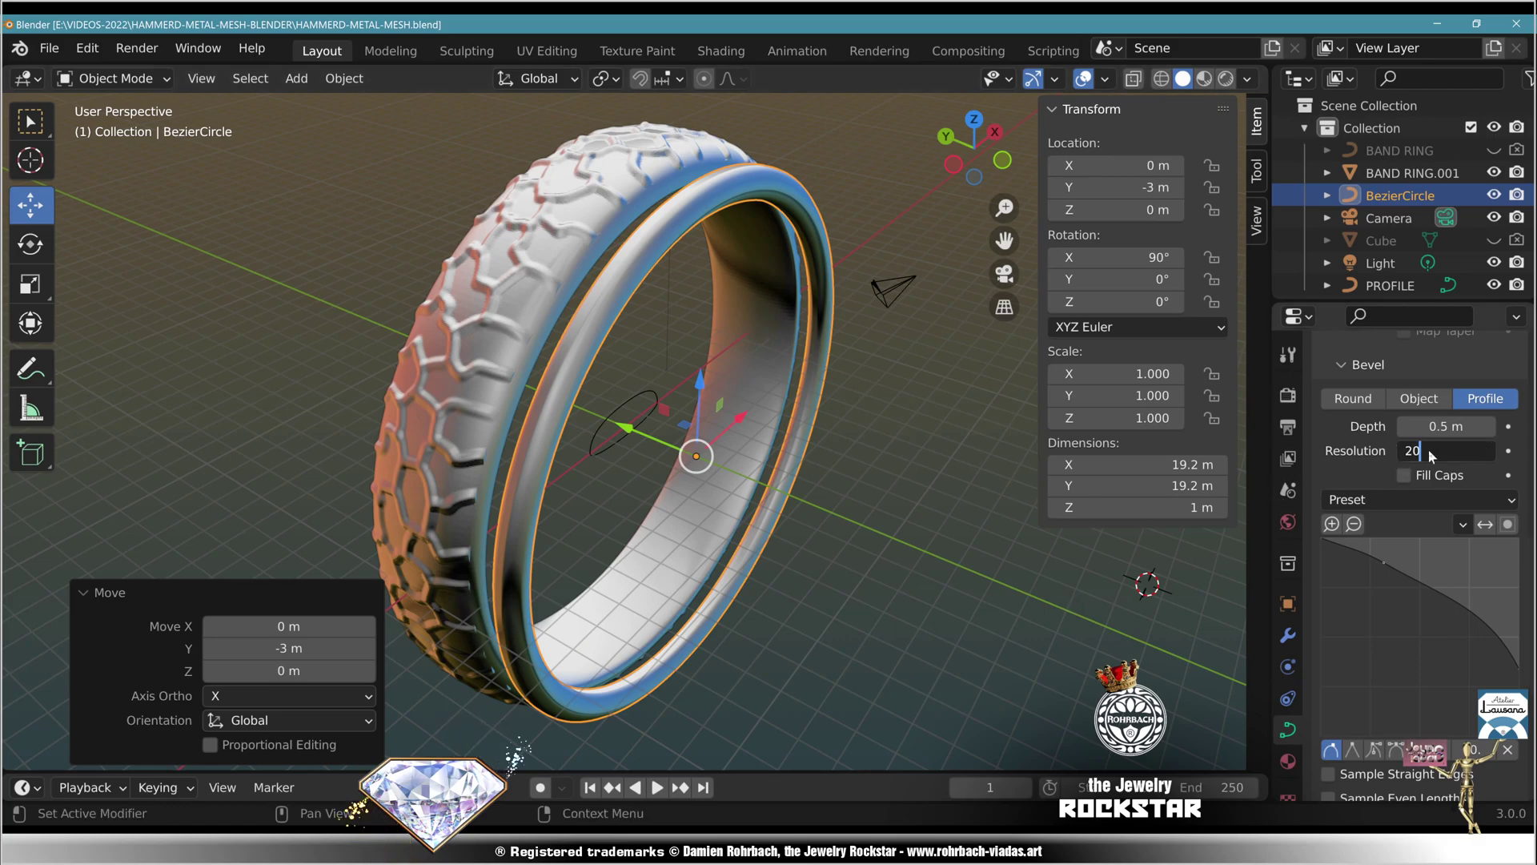
{"action": "type", "text": "20"}
{"action": "key", "text": "Return"}
- Apply the Bezier circle's rotation and move the rail along Y against the band's side edge
{"action": "middle_click_drag", "start_coordinate": [776, 269], "coordinate": [864, 325]}
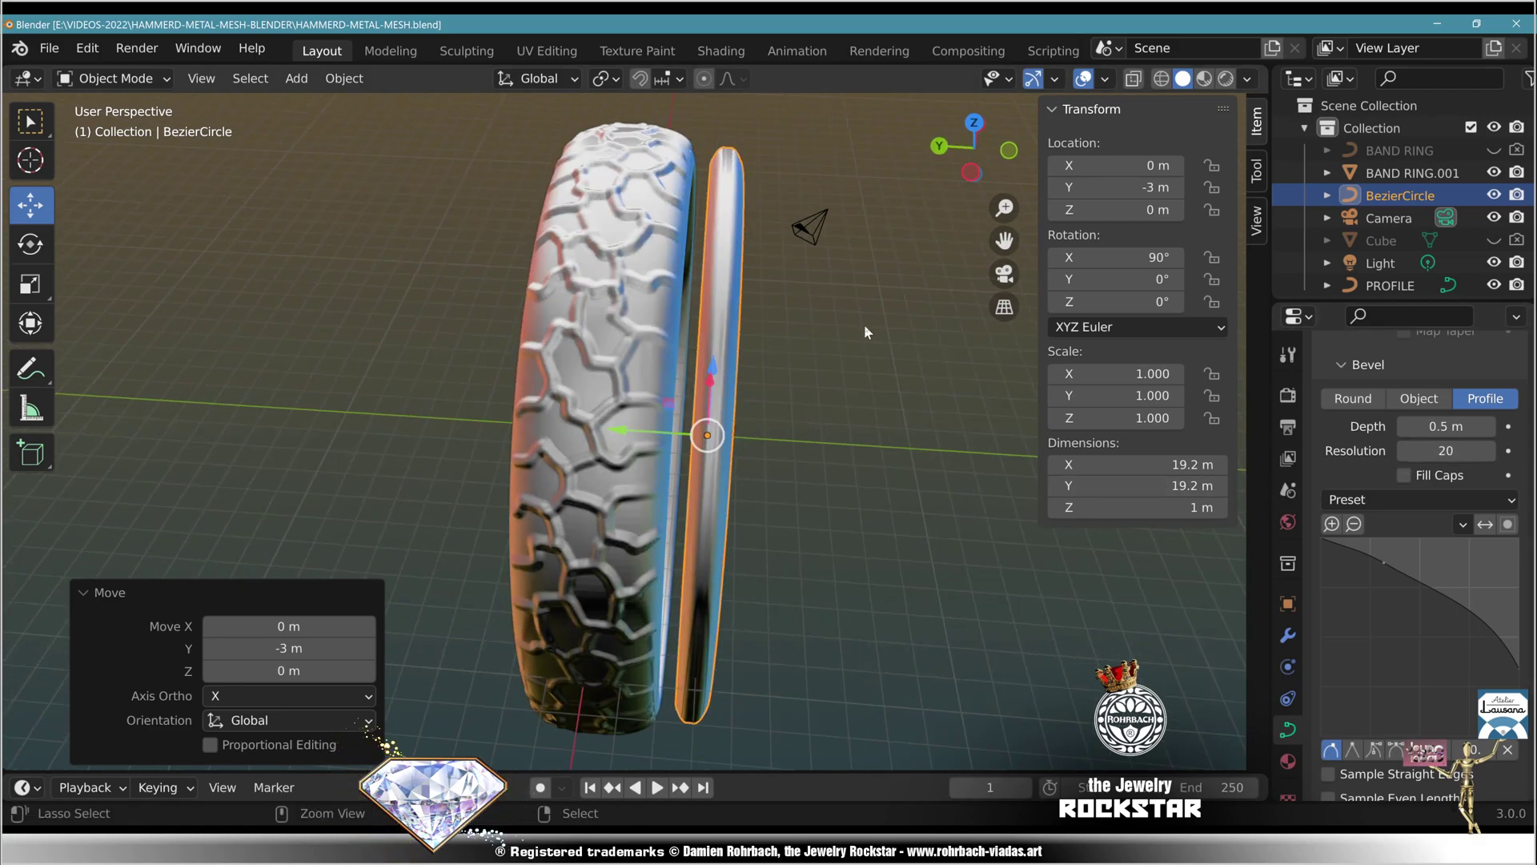
{"action": "key", "text": "ctrl+a"}
{"action": "left_click", "coordinate": [844, 350]}
{"action": "middle_click_drag", "start_coordinate": [852, 383], "coordinate": [535, 361]}
{"action": "scroll", "coordinate": [534, 361], "scroll_direction": "up", "scroll_amount": 2}
{"action": "key", "text": "g"}
{"action": "key", "text": "y"}
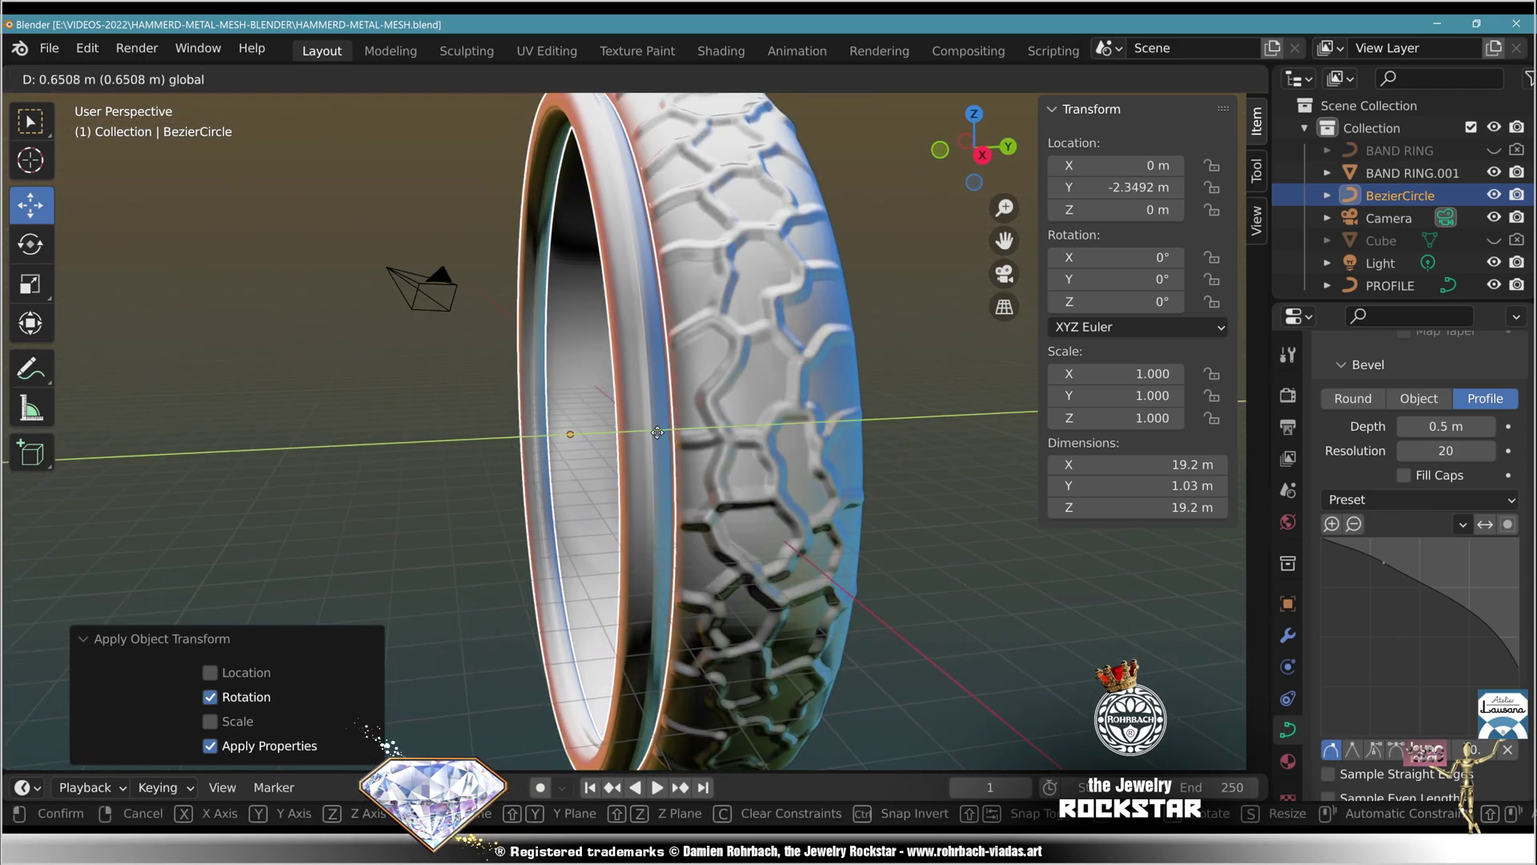
{"action": "left_click", "coordinate": [668, 432]}
- Scale the rail up to 1.042 and shift it to Y -2.1766 m so it borders the band's edge
{"action": "middle_click_drag", "start_coordinate": [668, 433], "coordinate": [675, 394]}
{"action": "key", "text": "KP_1"}
{"action": "key", "text": "s"}
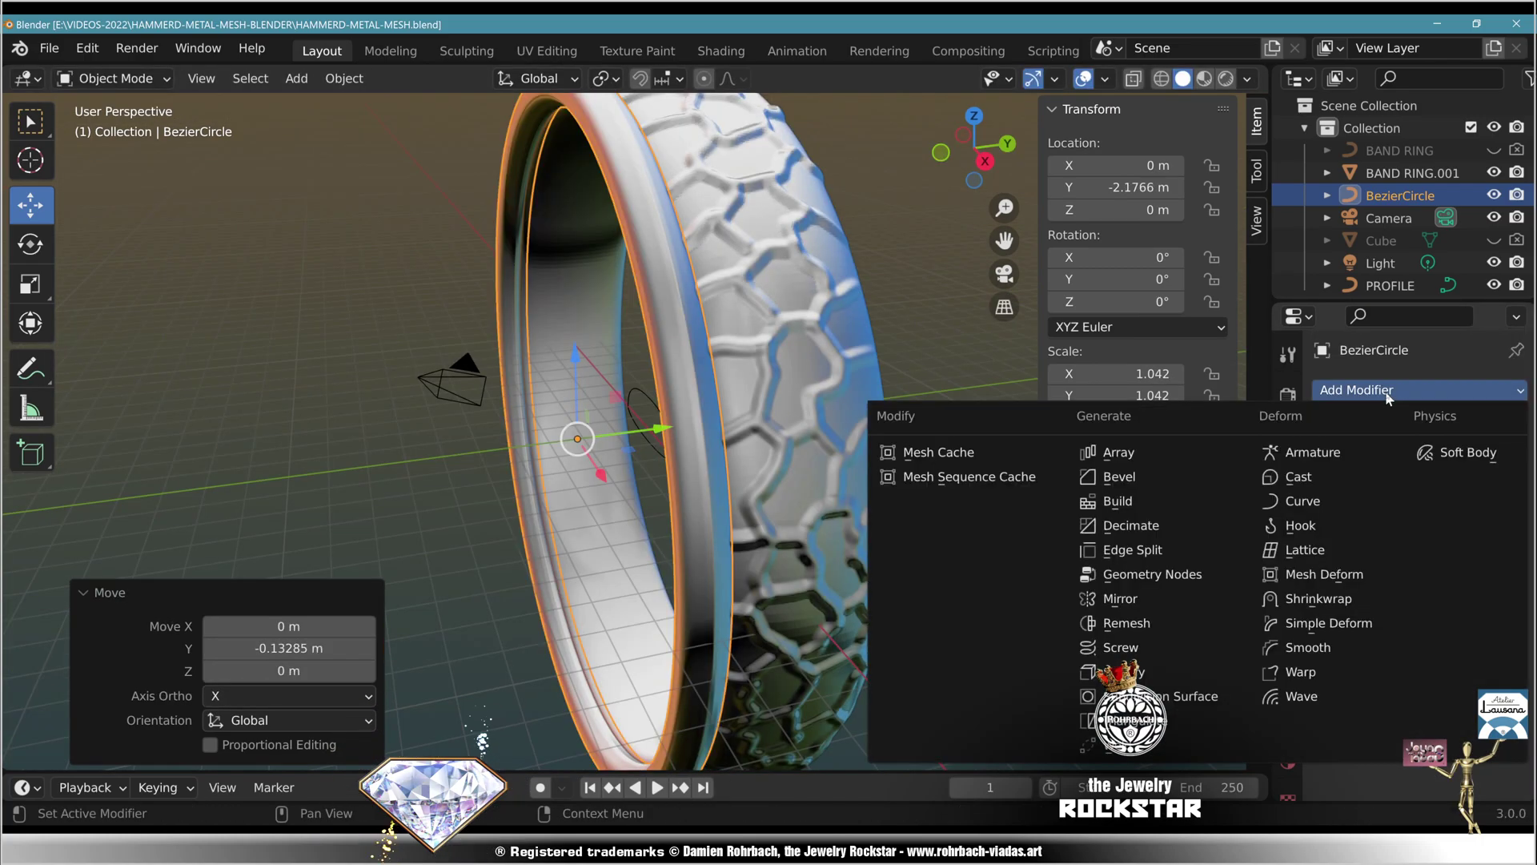
- Add a Mirror modifier to the rail, using BAND RING.001 as mirror object and Z instead of X as the axis
{"action": "left_click", "coordinate": [1155, 595]}
{"action": "left_click", "coordinate": [1485, 542]}
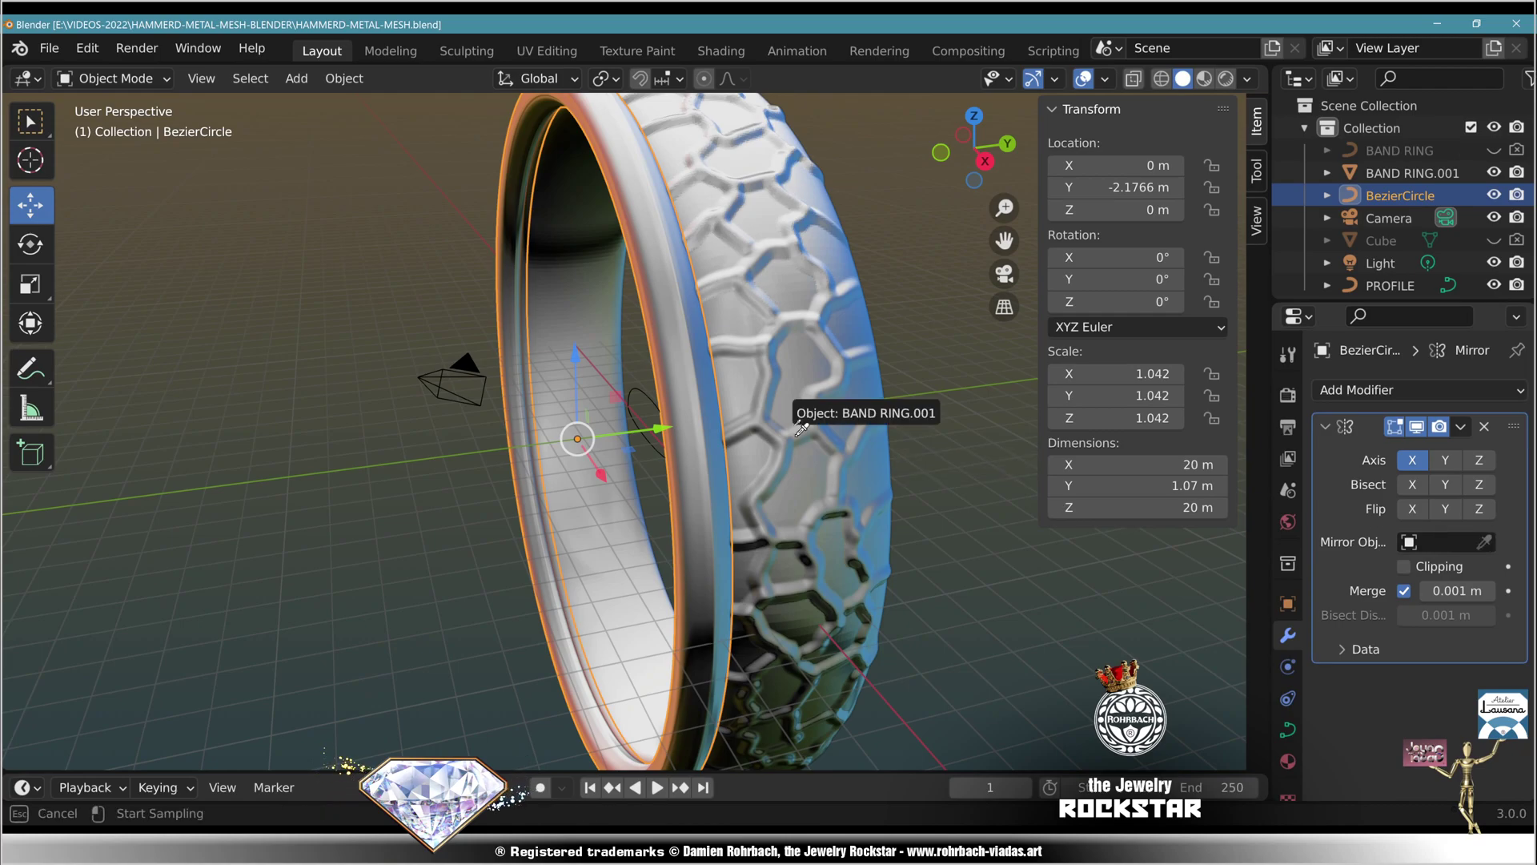
{"action": "left_click", "coordinate": [764, 353]}
{"action": "left_click", "coordinate": [1412, 460]}
{"action": "left_click", "coordinate": [1478, 459]}
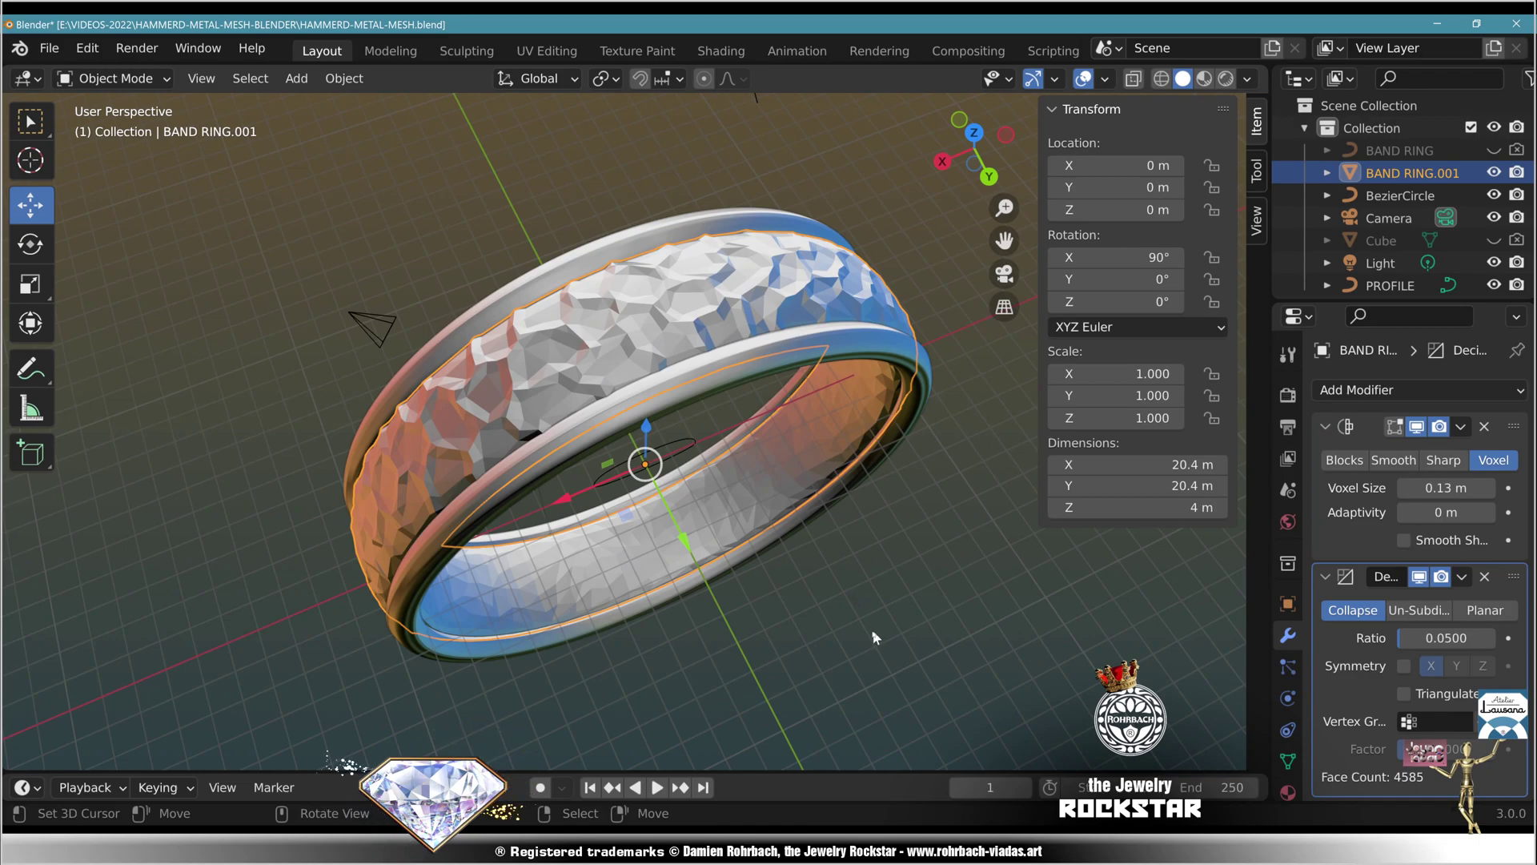
- Add a plane mesh and set its location to 0 m on X, Y and Z
{"action": "left_click", "coordinate": [296, 78]}
{"action": "mouse_move", "coordinate": [344, 104]}
{"action": "left_click", "coordinate": [504, 104]}
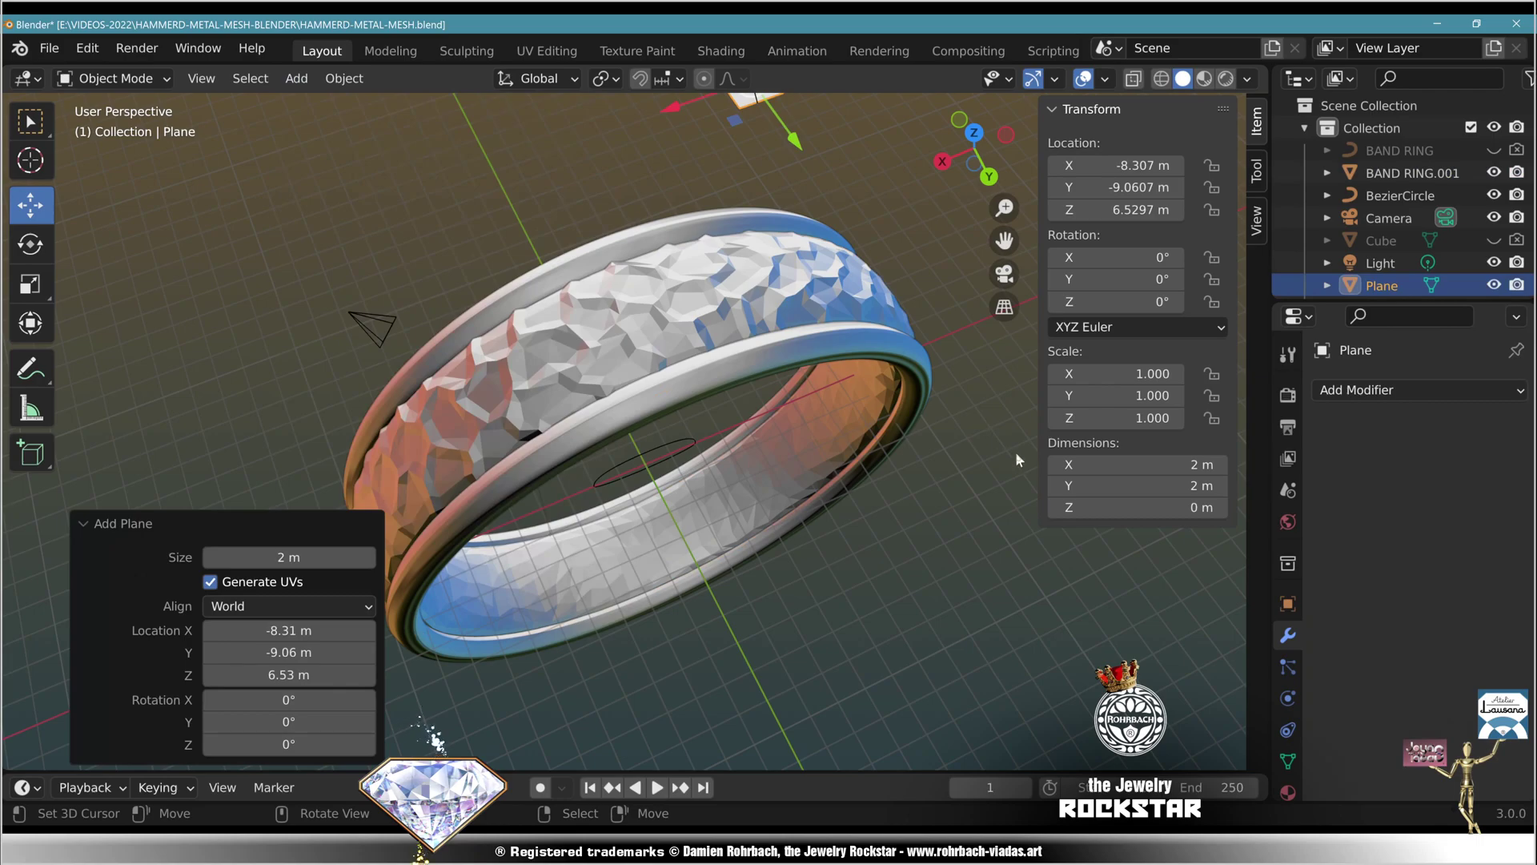
{"action": "left_click_drag", "start_coordinate": [1121, 210], "coordinate": [1121, 164]}
{"action": "type", "text": "0"}
{"action": "key", "text": "Return"}
- Resize the plane to 320 by 320 m and lower it to about Z -10.19 m as a floor beneath the ring
{"action": "left_click_drag", "start_coordinate": [1125, 500], "coordinate": [1125, 465]}
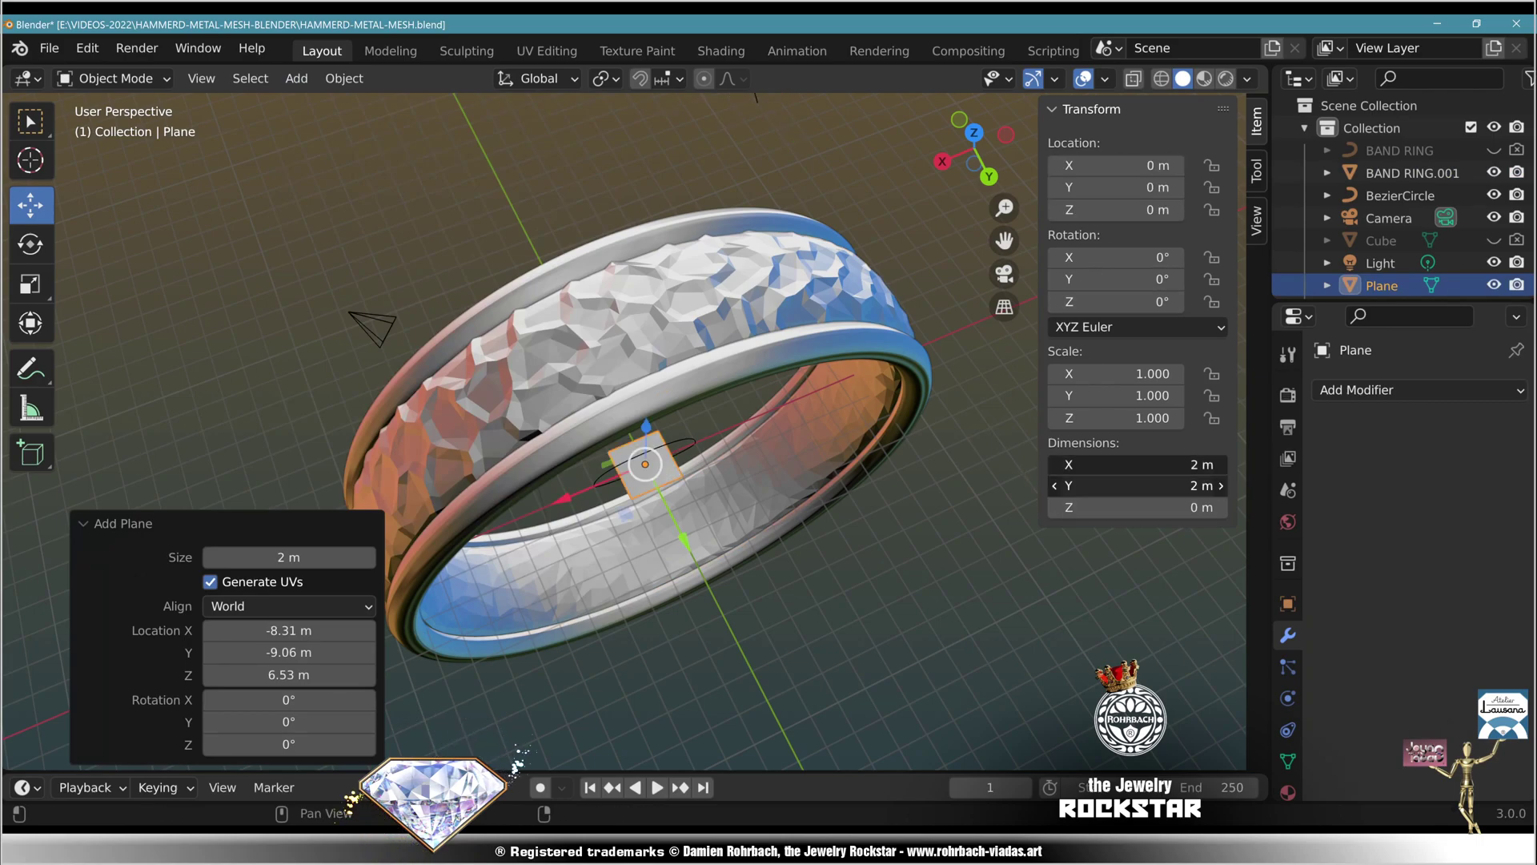
{"action": "type", "text": "320"}
{"action": "key", "text": "Return"}
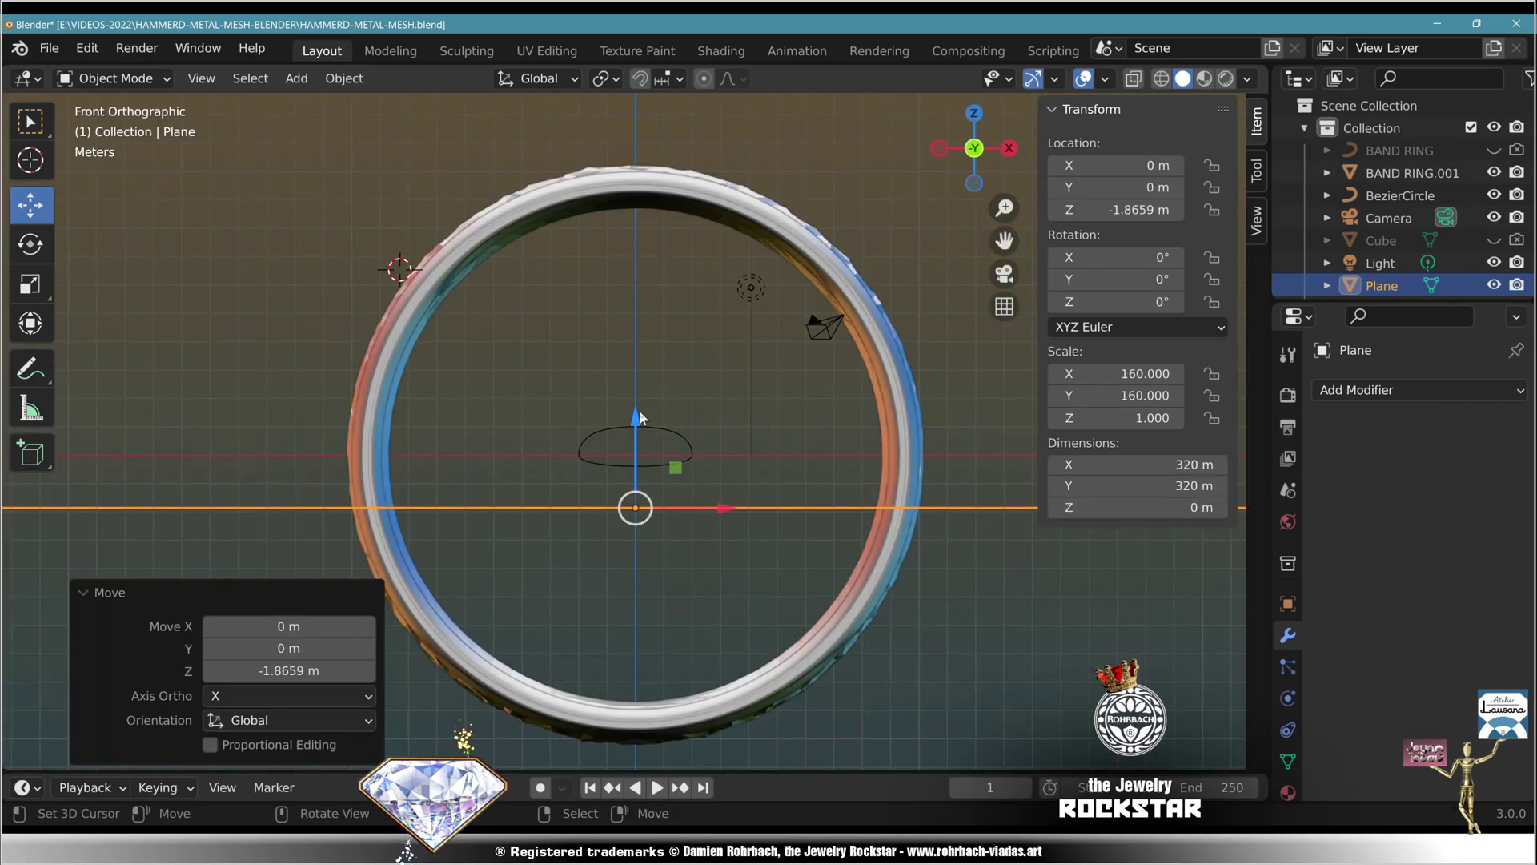
{"action": "left_click_drag", "start_coordinate": [639, 412], "coordinate": [686, 647]}
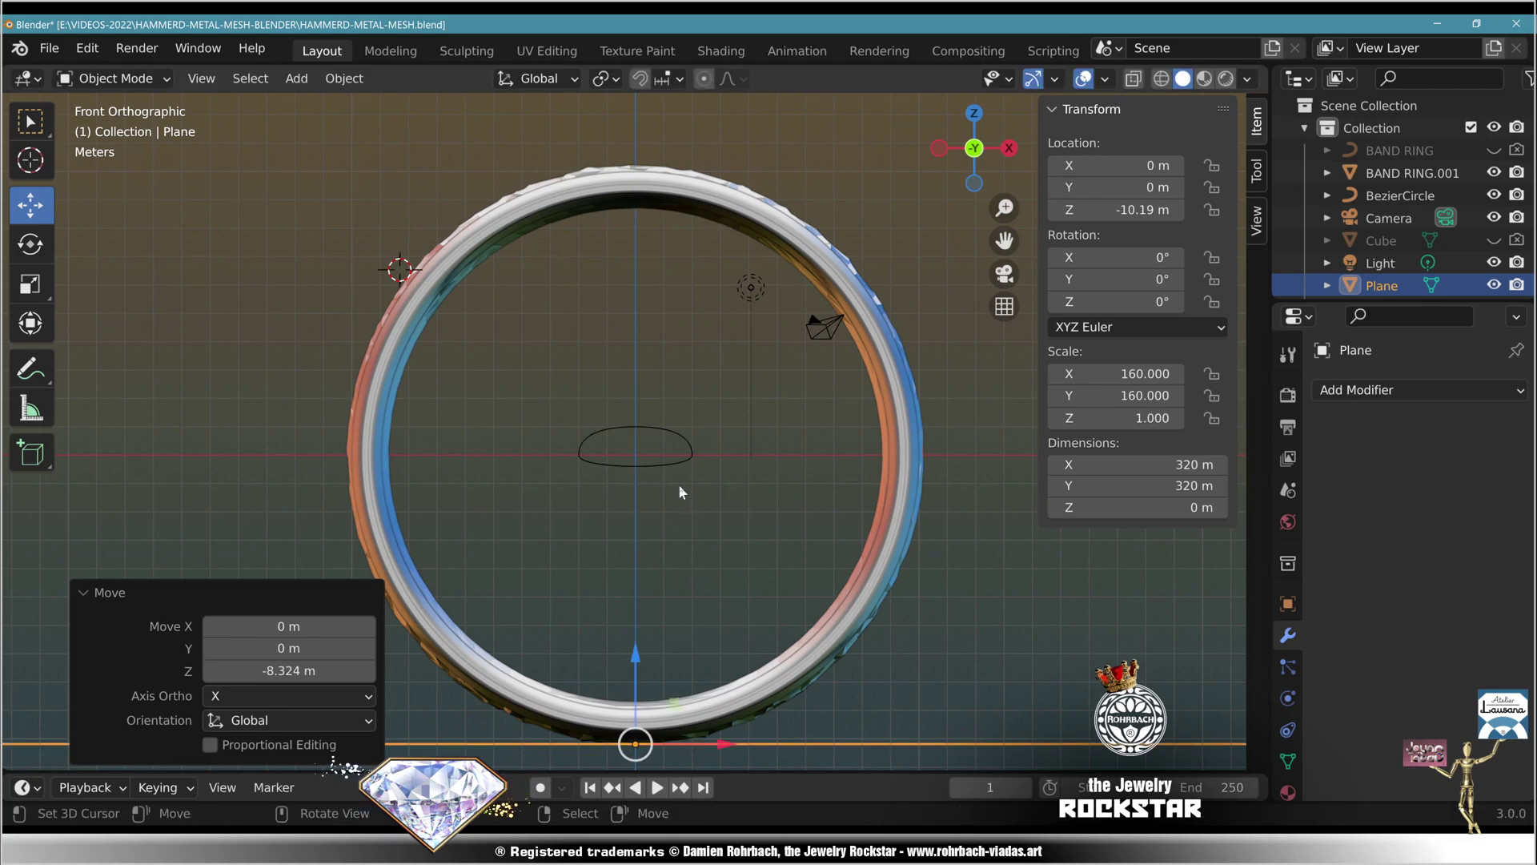
- Delete the light object from the scene and open the World surface settings
{"action": "left_click", "coordinate": [750, 290]}
{"action": "key", "text": "Delete"}
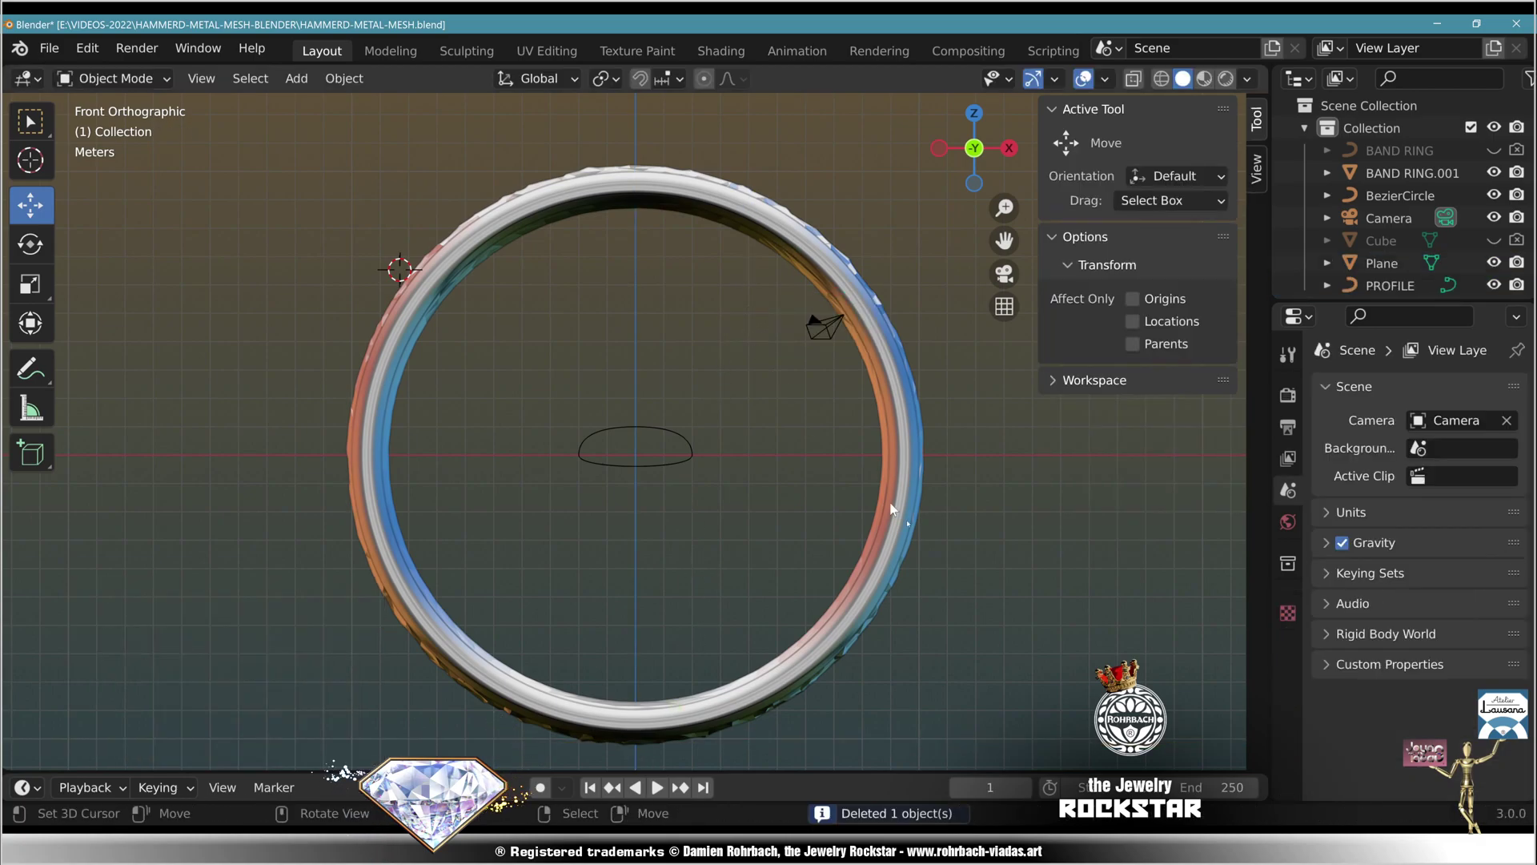
{"action": "left_click", "coordinate": [1288, 522]}
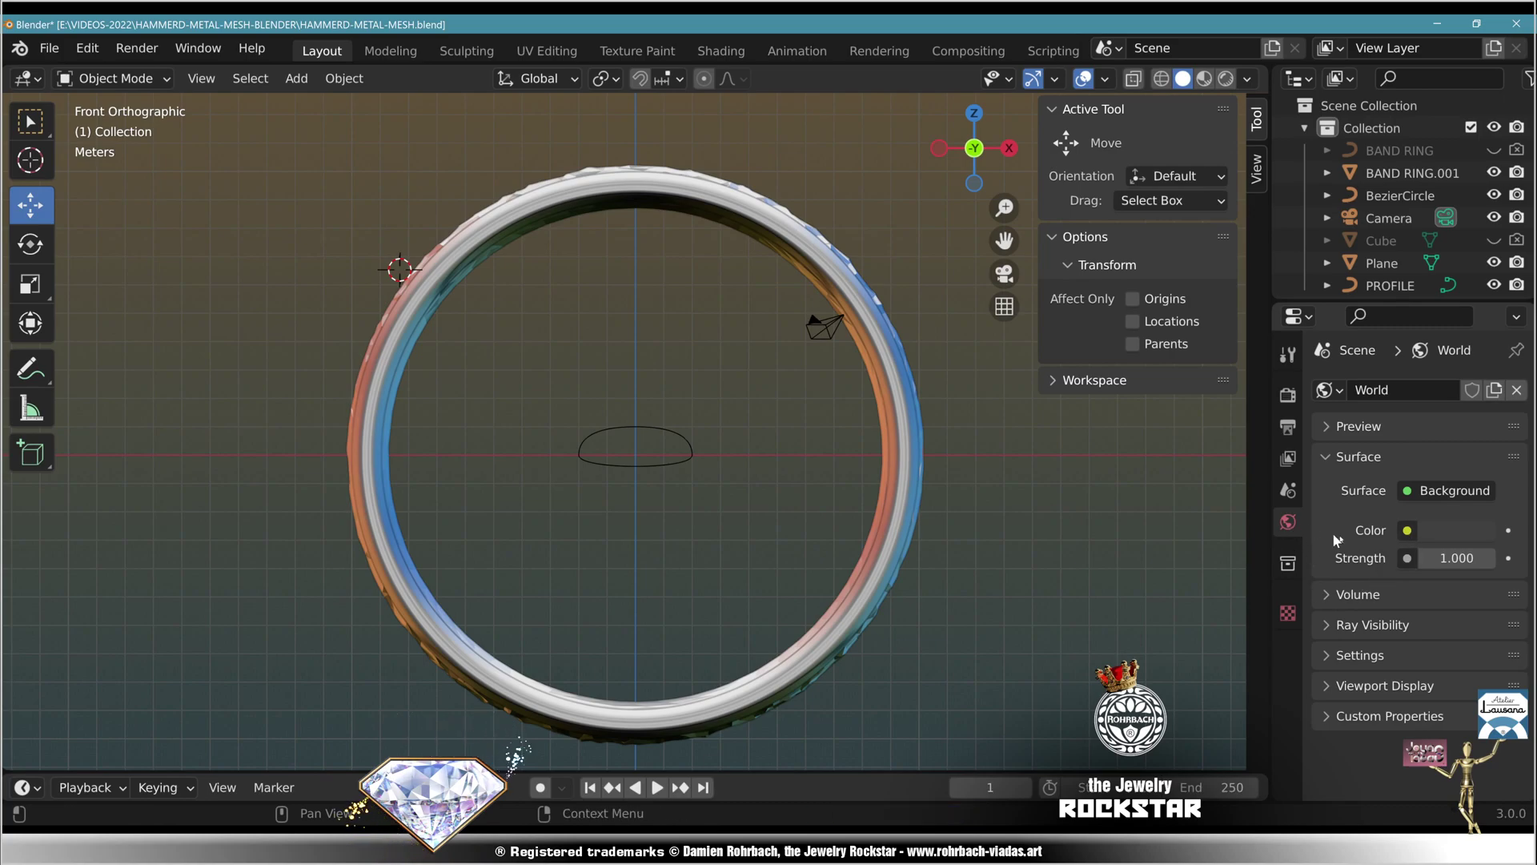
- Set the World background colour to an Environment Texture and load uffiziBLURED.exr as its image
{"action": "left_click", "coordinate": [1407, 531]}
{"action": "left_click", "coordinate": [1027, 295]}
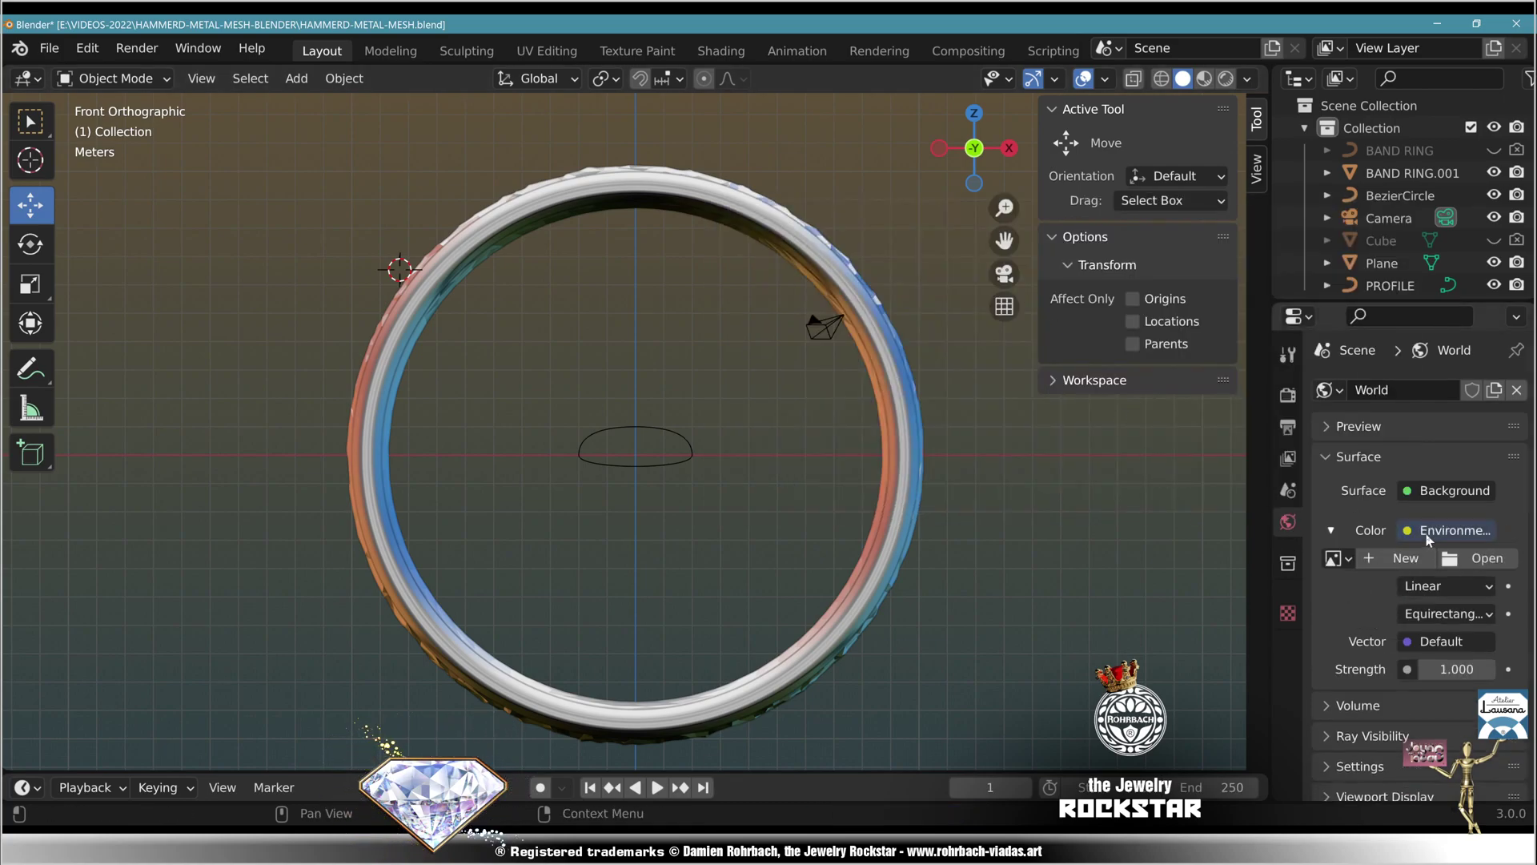
{"action": "left_click", "coordinate": [1477, 559]}
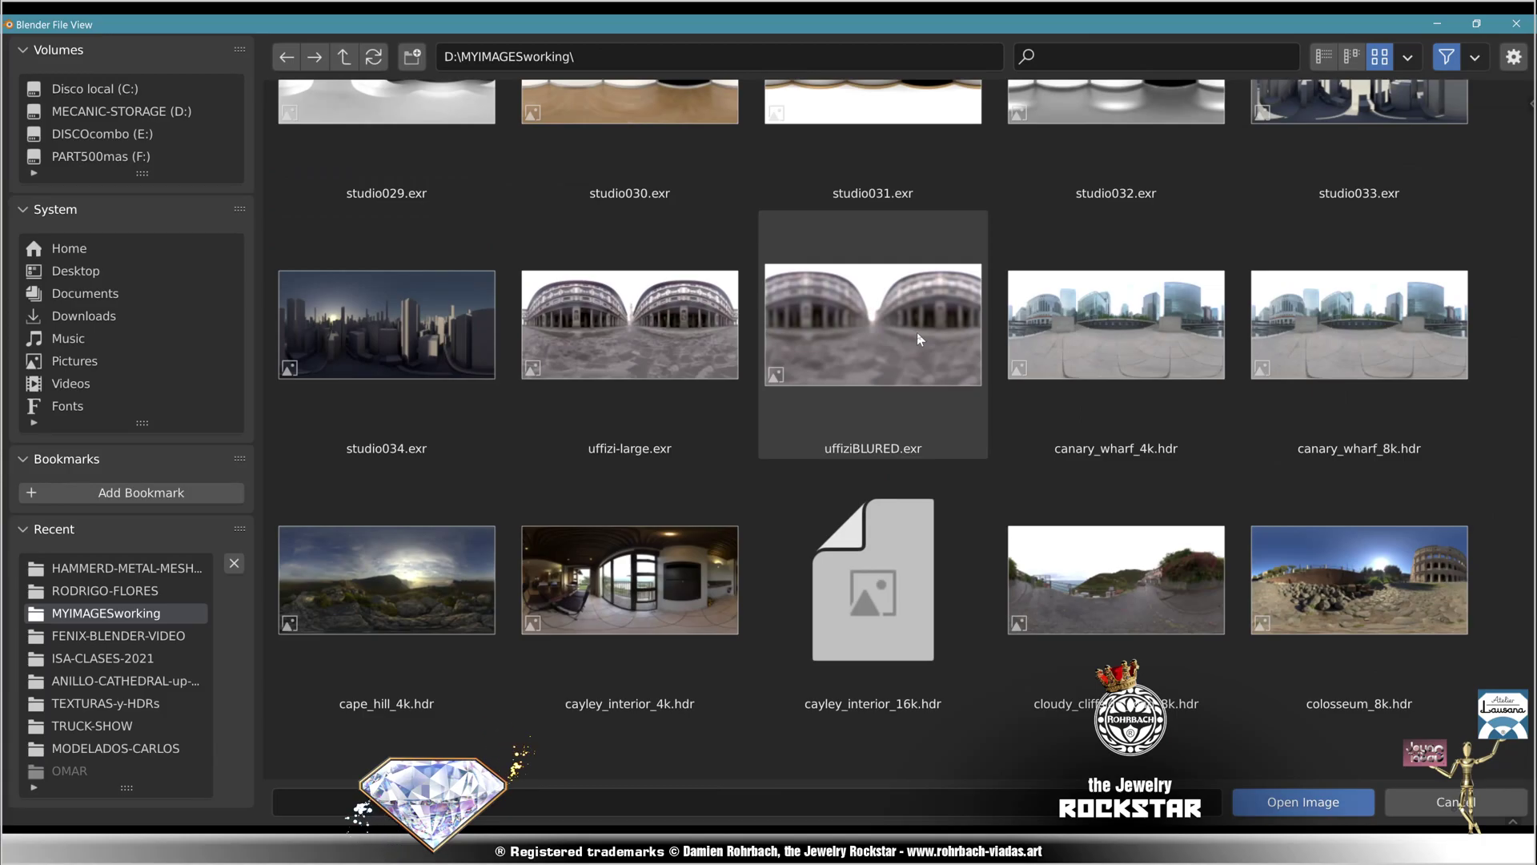
{"action": "double_click", "coordinate": [915, 333]}
- Align the camera to an angled view of the ring and move it to frame the ring within the shot
{"action": "middle_click_drag", "start_coordinate": [985, 536], "coordinate": [704, 536]}
{"action": "scroll", "coordinate": [704, 536], "scroll_direction": "down", "scroll_amount": 3}
{"action": "middle_click_drag", "start_coordinate": [804, 489], "coordinate": [839, 482]}
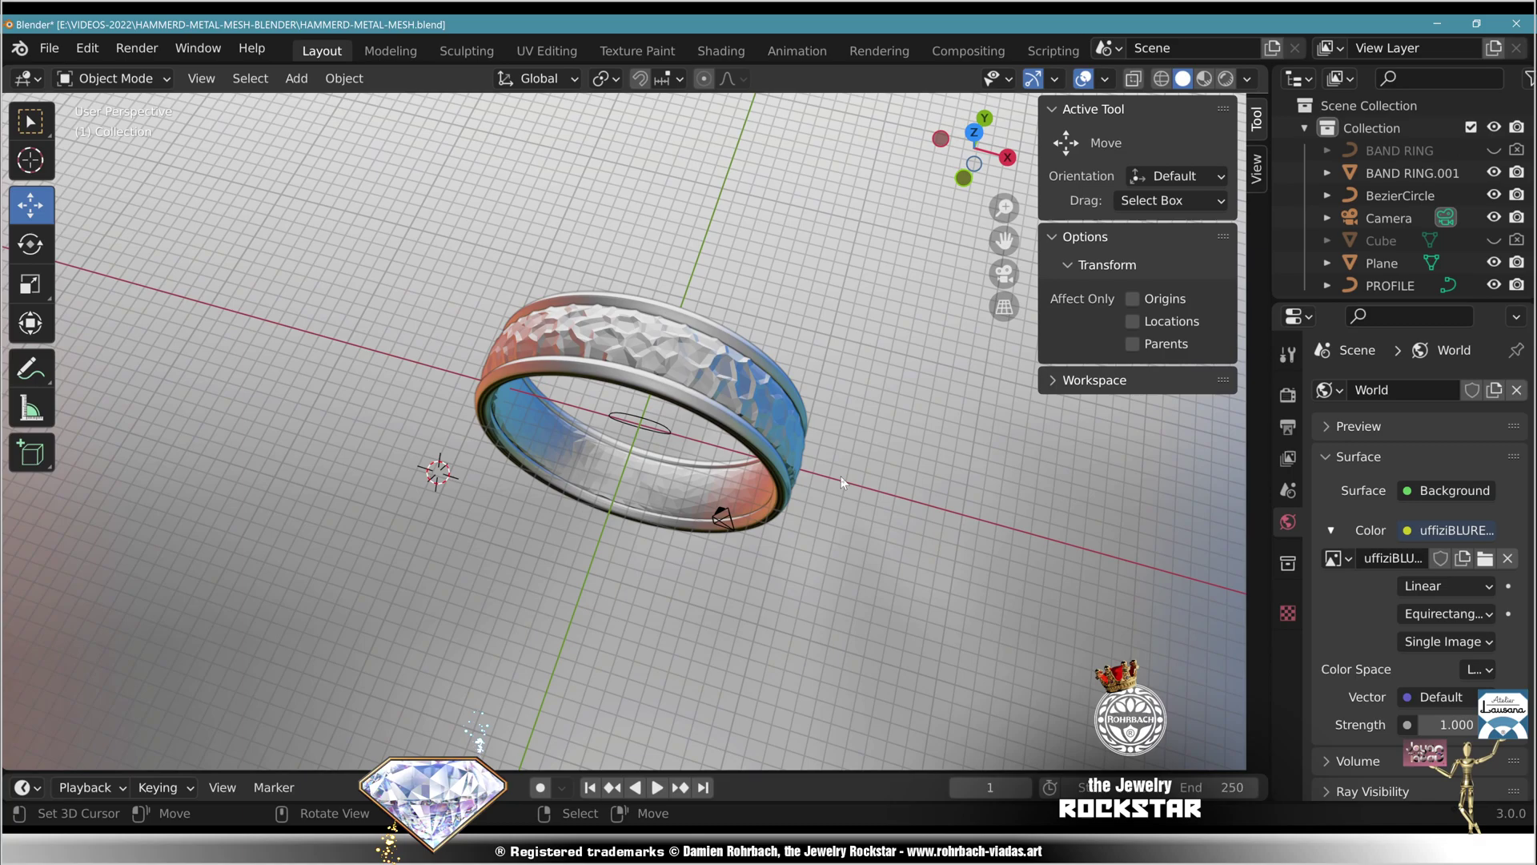
{"action": "key", "text": "ctrl+alt+KP_0"}
{"action": "left_click", "coordinate": [952, 480]}
{"action": "key", "text": "g"}
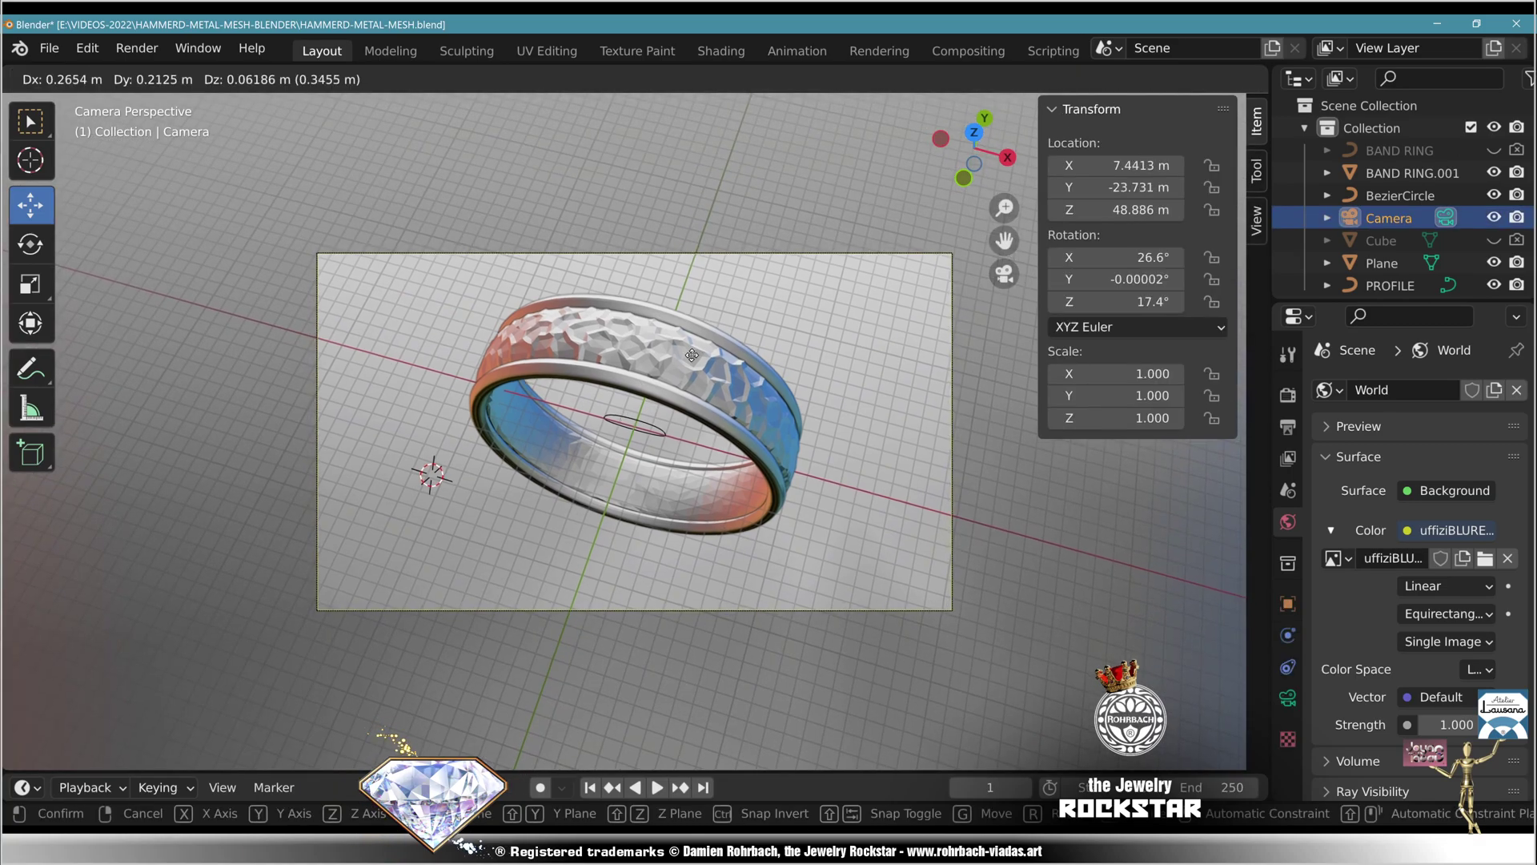
{"action": "left_click", "coordinate": [720, 302]}
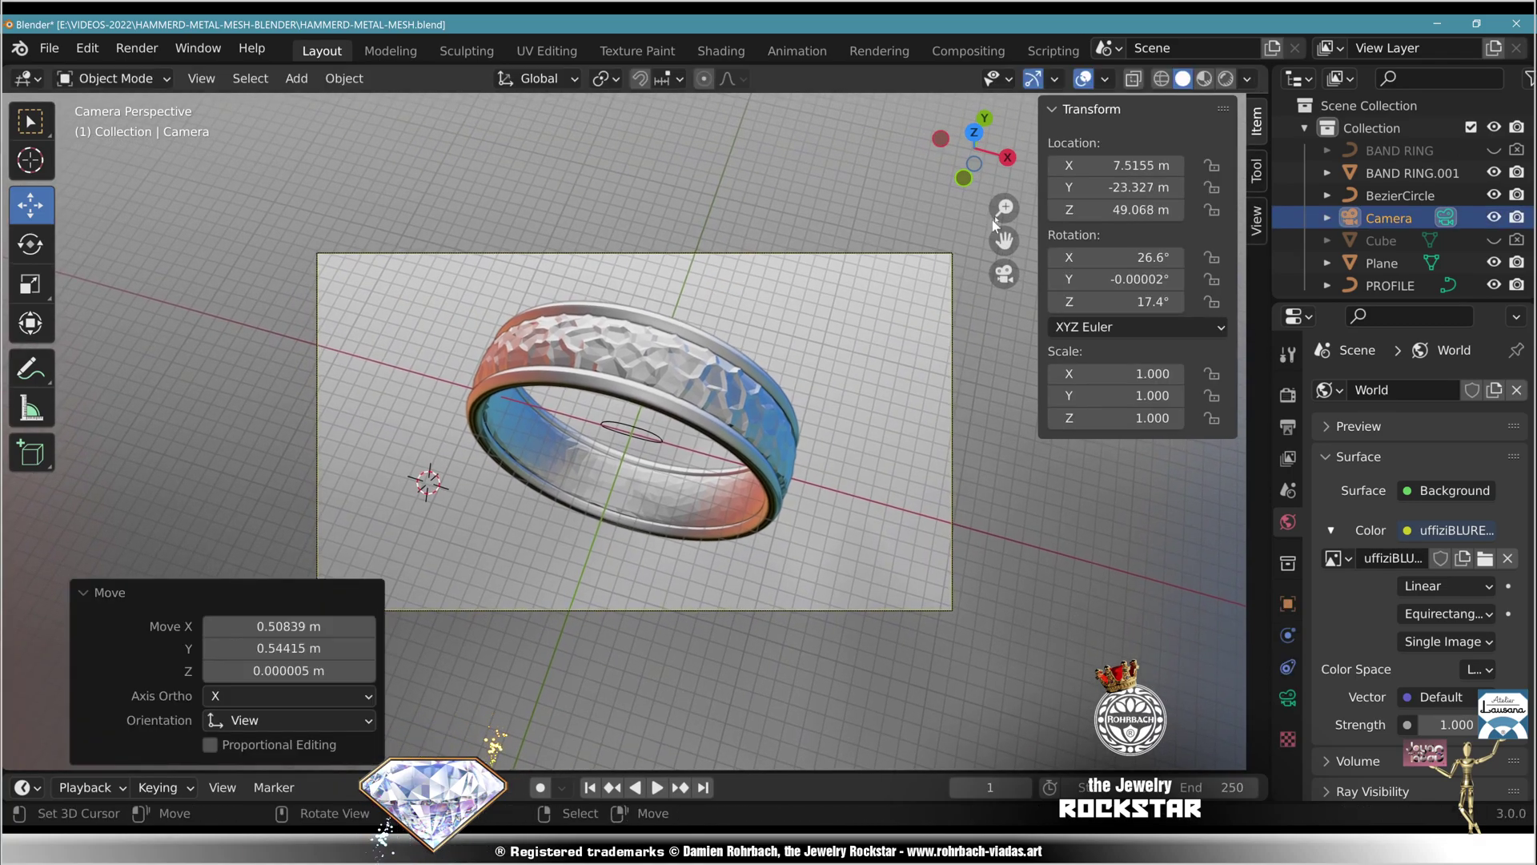
- Switch the viewport to rendered shading and save the file
{"action": "left_click", "coordinate": [1225, 79]}
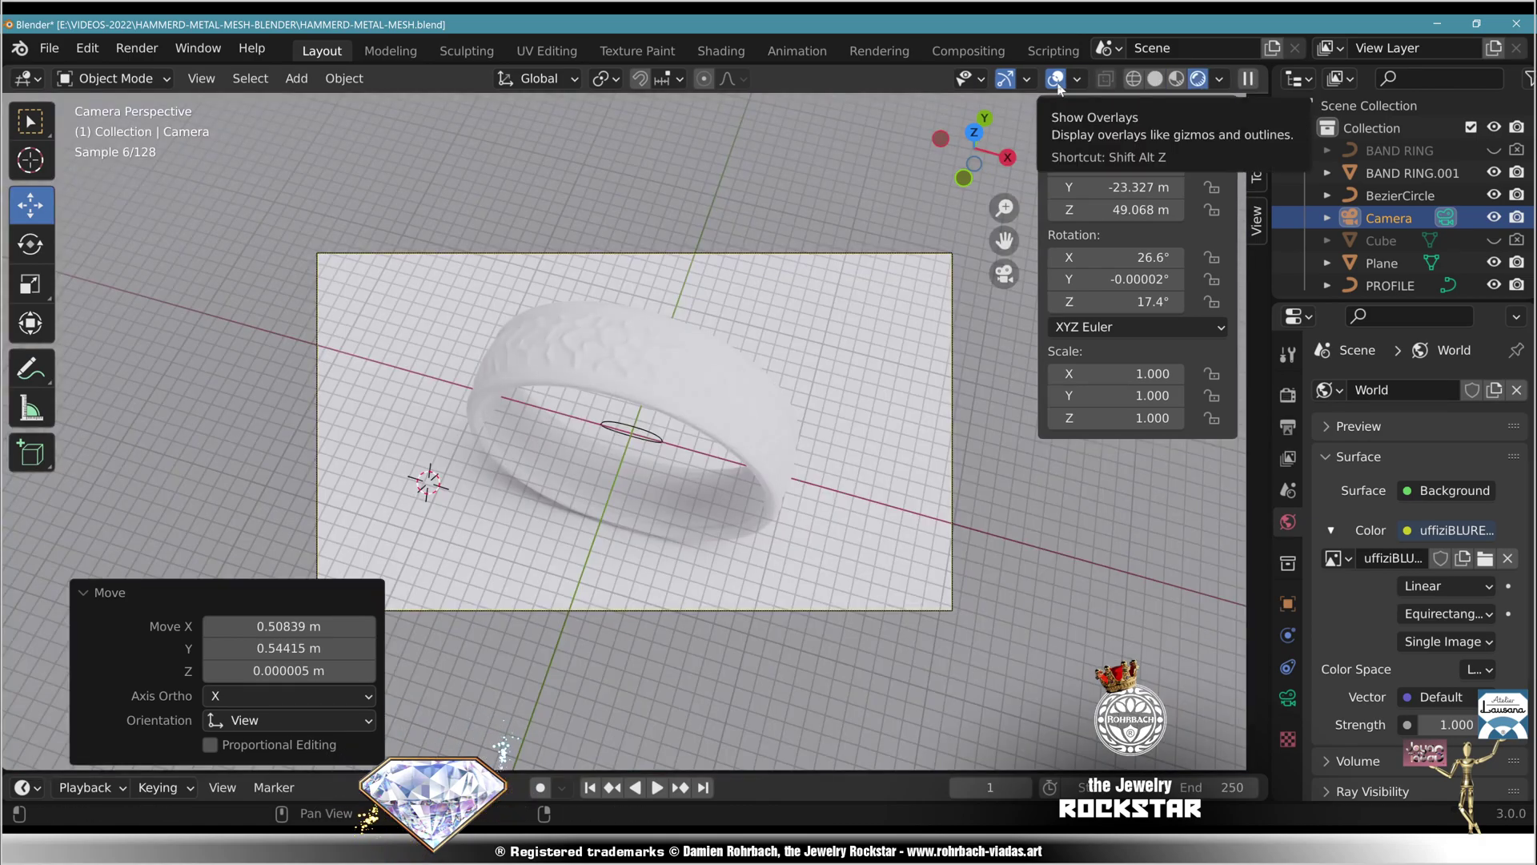
{"action": "key", "text": "ctrl+s"}
- In the Shading workspace, give the hammered band a new material with Metallic 1, Specular 1 and Roughness 0
{"action": "left_click", "coordinate": [720, 50]}
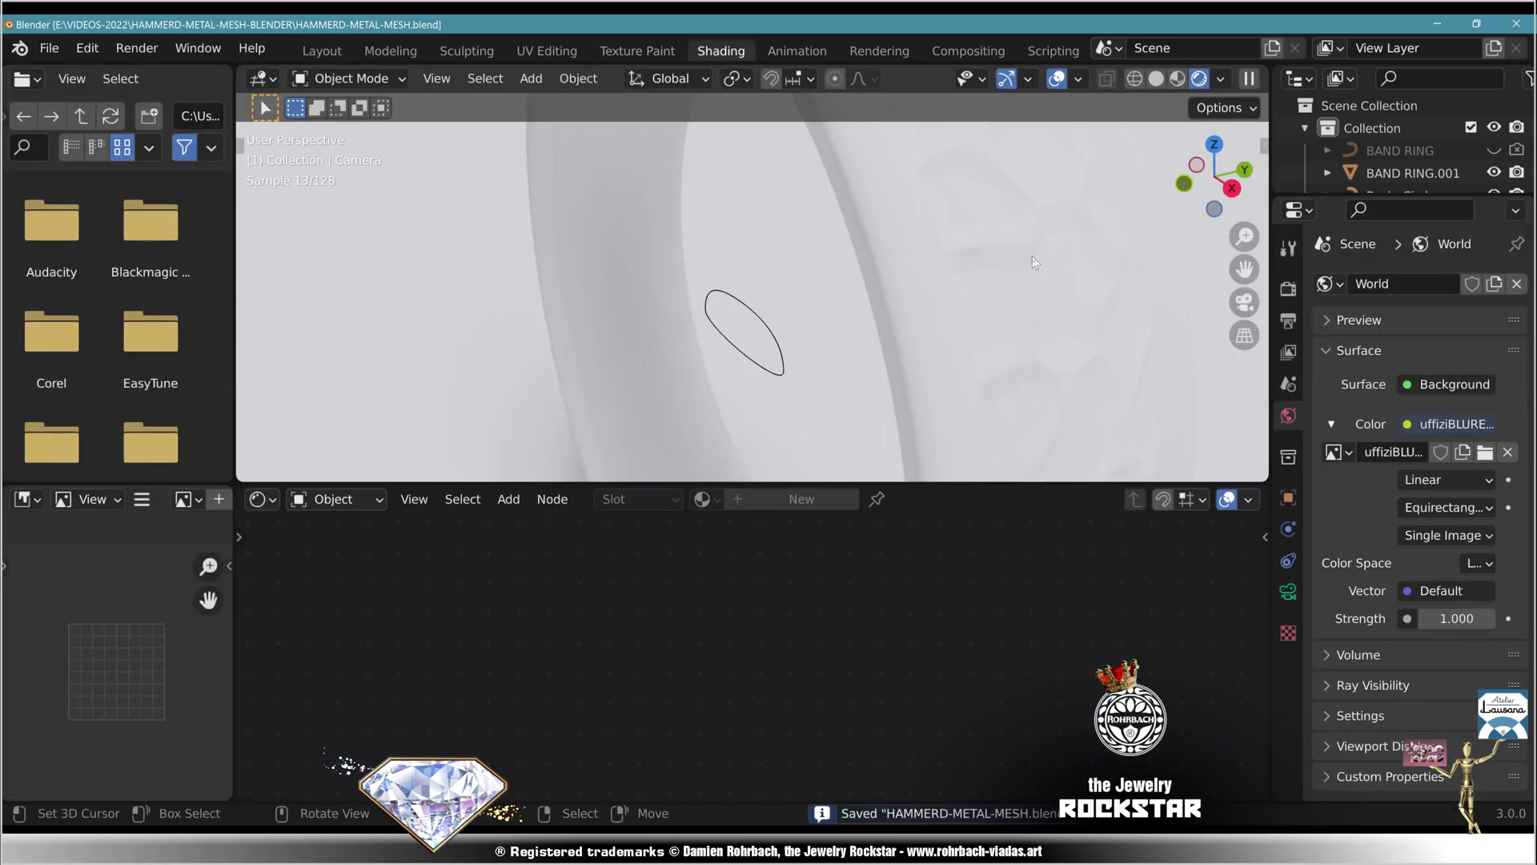
{"action": "left_click", "coordinate": [1033, 259]}
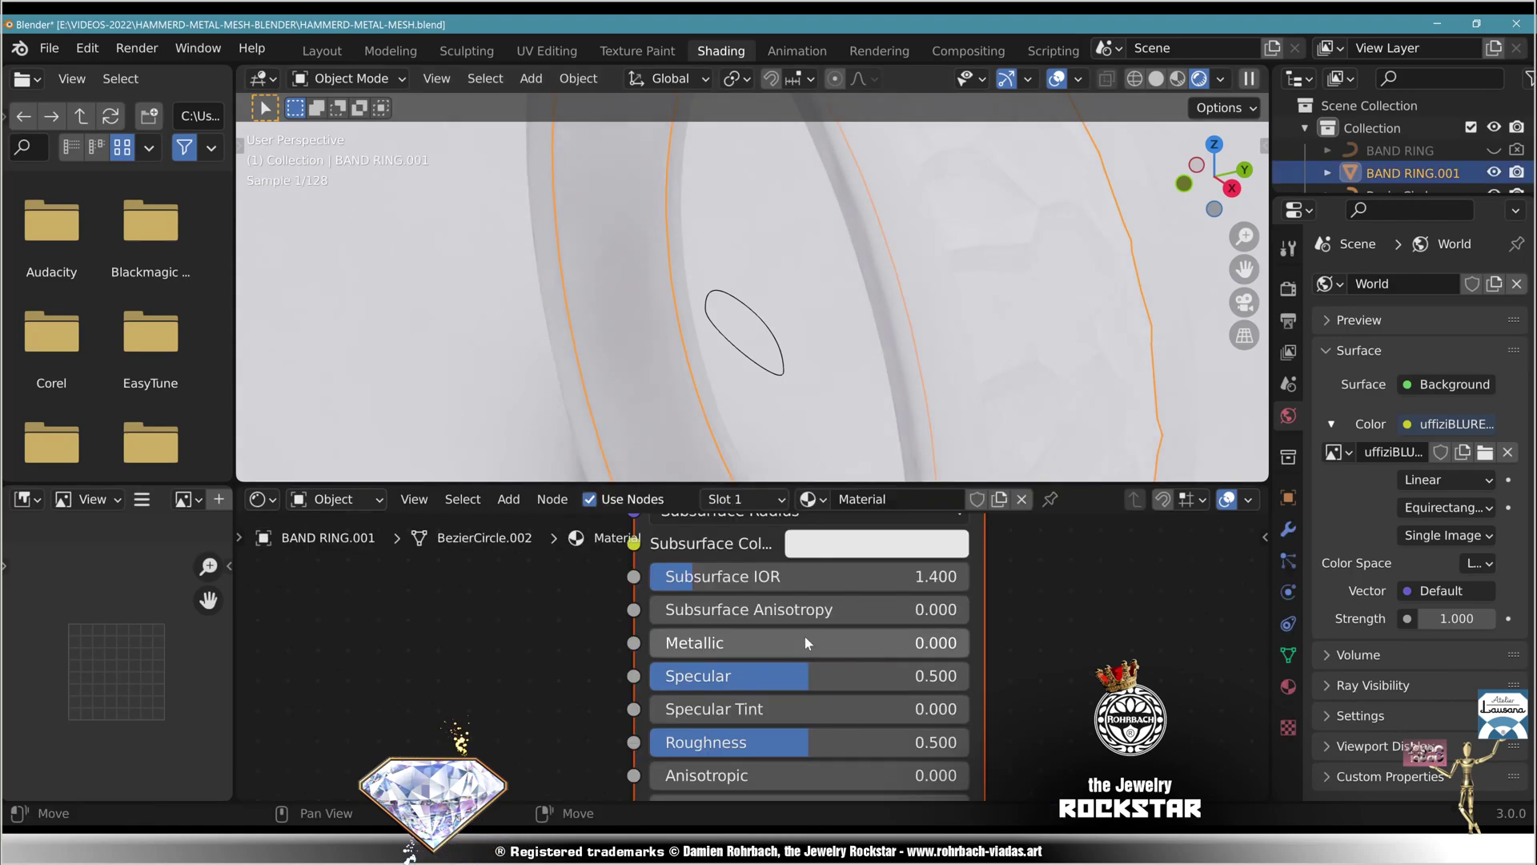
{"action": "left_click", "coordinate": [806, 644]}
{"action": "type", "text": "1"}
{"action": "key", "text": "Return"}
{"action": "left_click", "coordinate": [785, 676]}
{"action": "type", "text": "1"}
{"action": "key", "text": "Return"}
{"action": "left_click", "coordinate": [805, 739]}
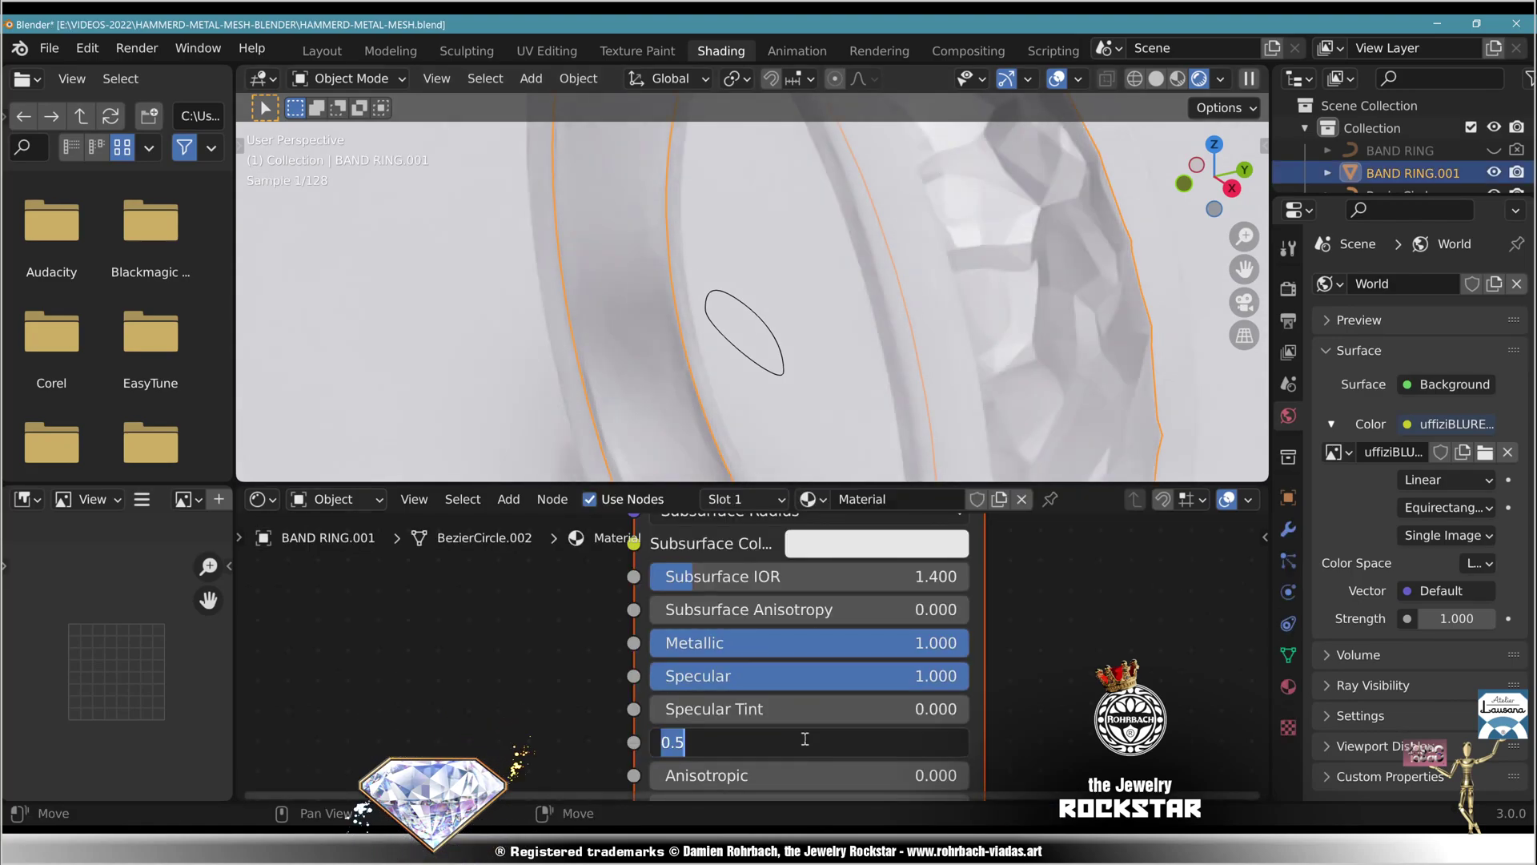
{"action": "type", "text": "0"}
{"action": "key", "text": "Return"}
- Enable Smooth Shading in the hammered band's Remesh modifier and look through the camera
{"action": "left_click", "coordinate": [1288, 528]}
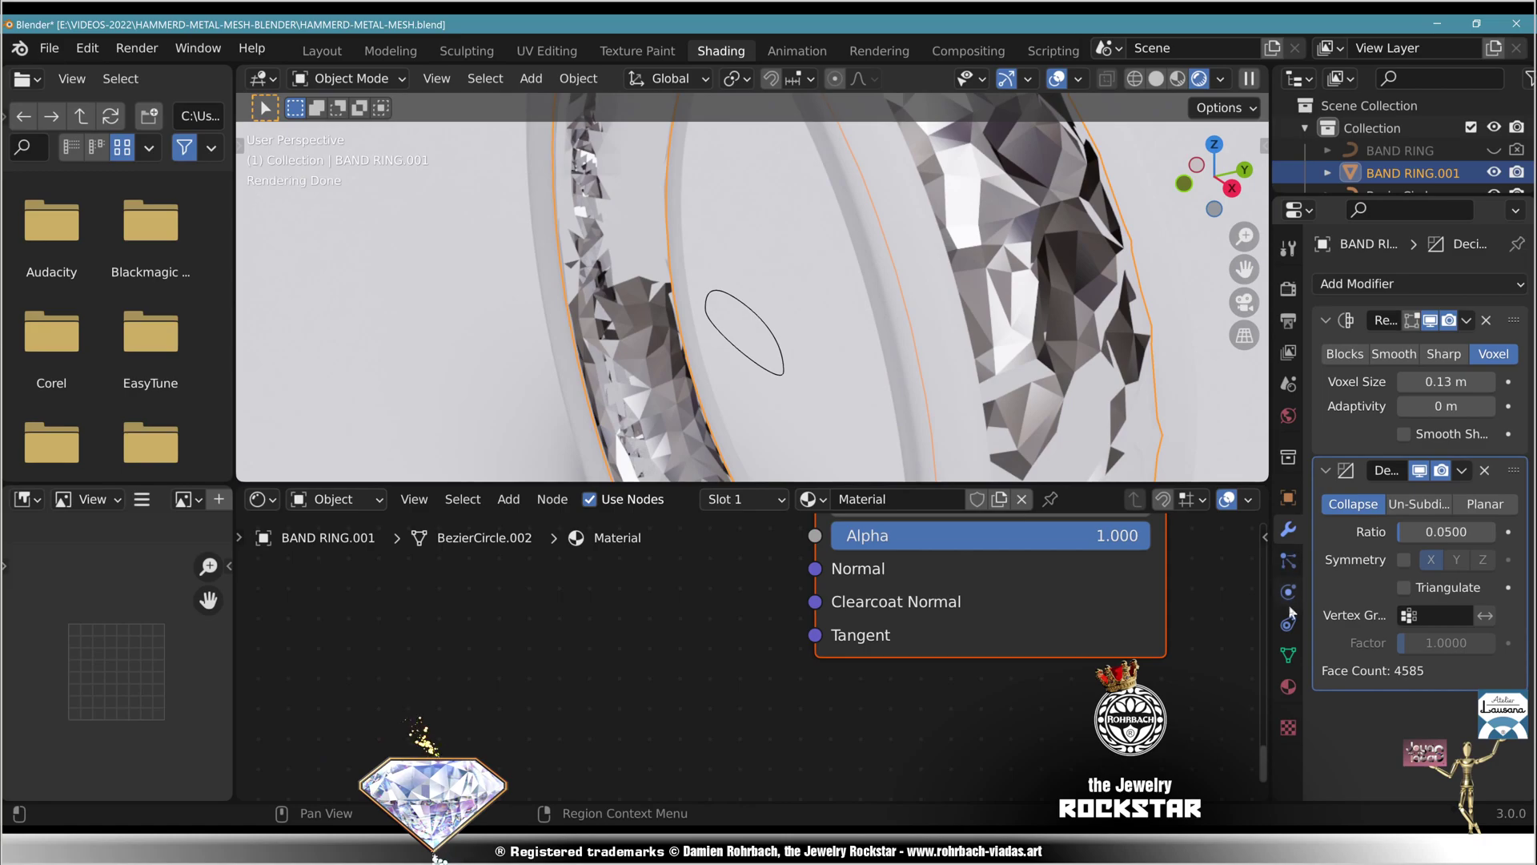
{"action": "left_click", "coordinate": [1404, 434]}
{"action": "key", "text": "KP_0"}
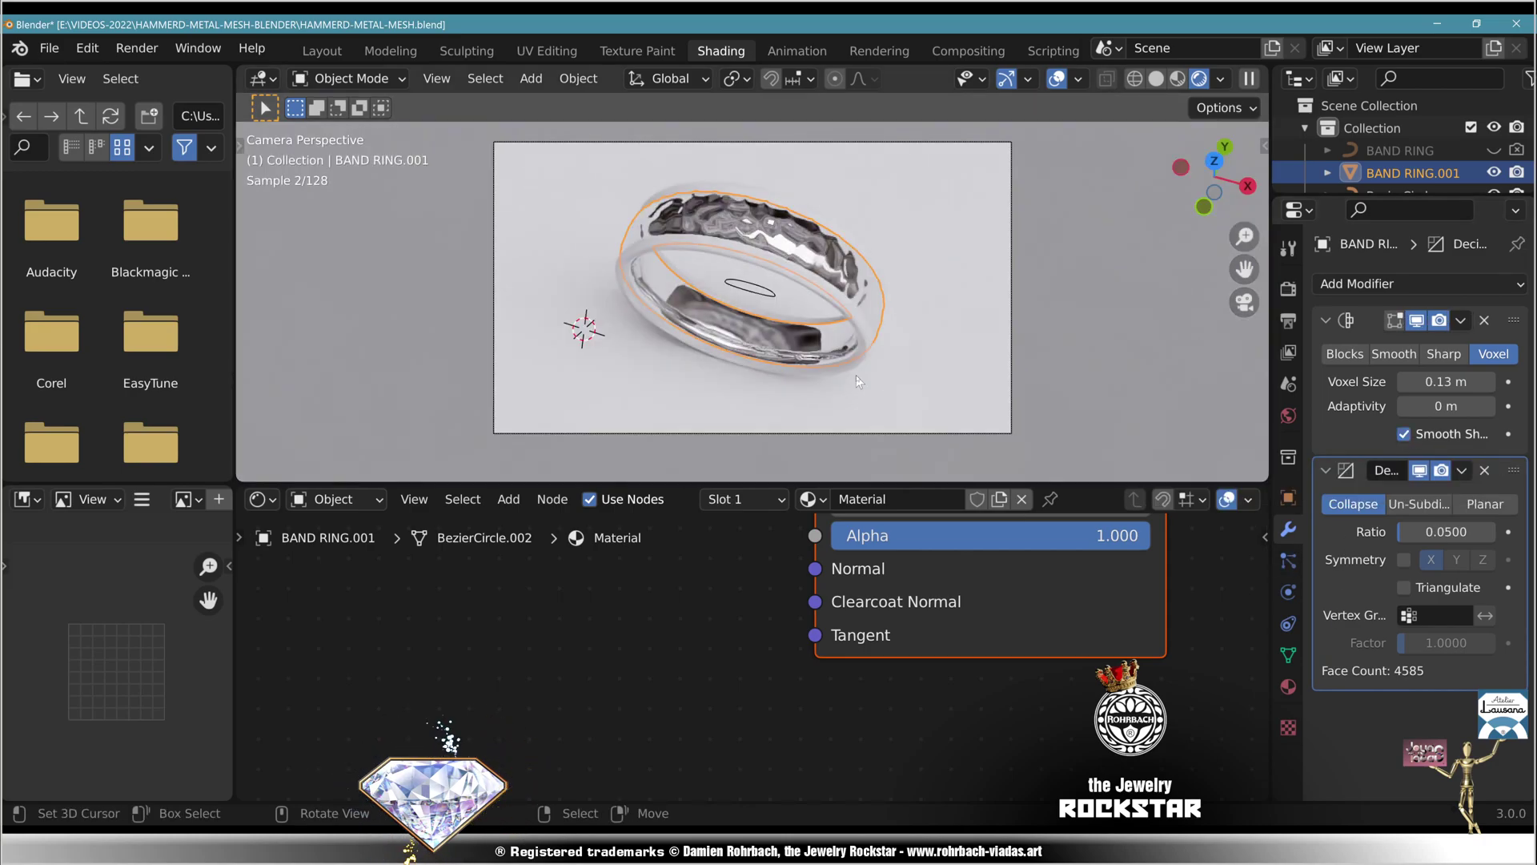
- Add a Bevel node to the band's material and connect its Normal output to the Principled BSDF's Normal input
{"action": "left_click", "coordinate": [508, 499]}
{"action": "mouse_move", "coordinate": [532, 556]}
{"action": "left_click", "coordinate": [673, 196]}
{"action": "left_click", "coordinate": [493, 567]}
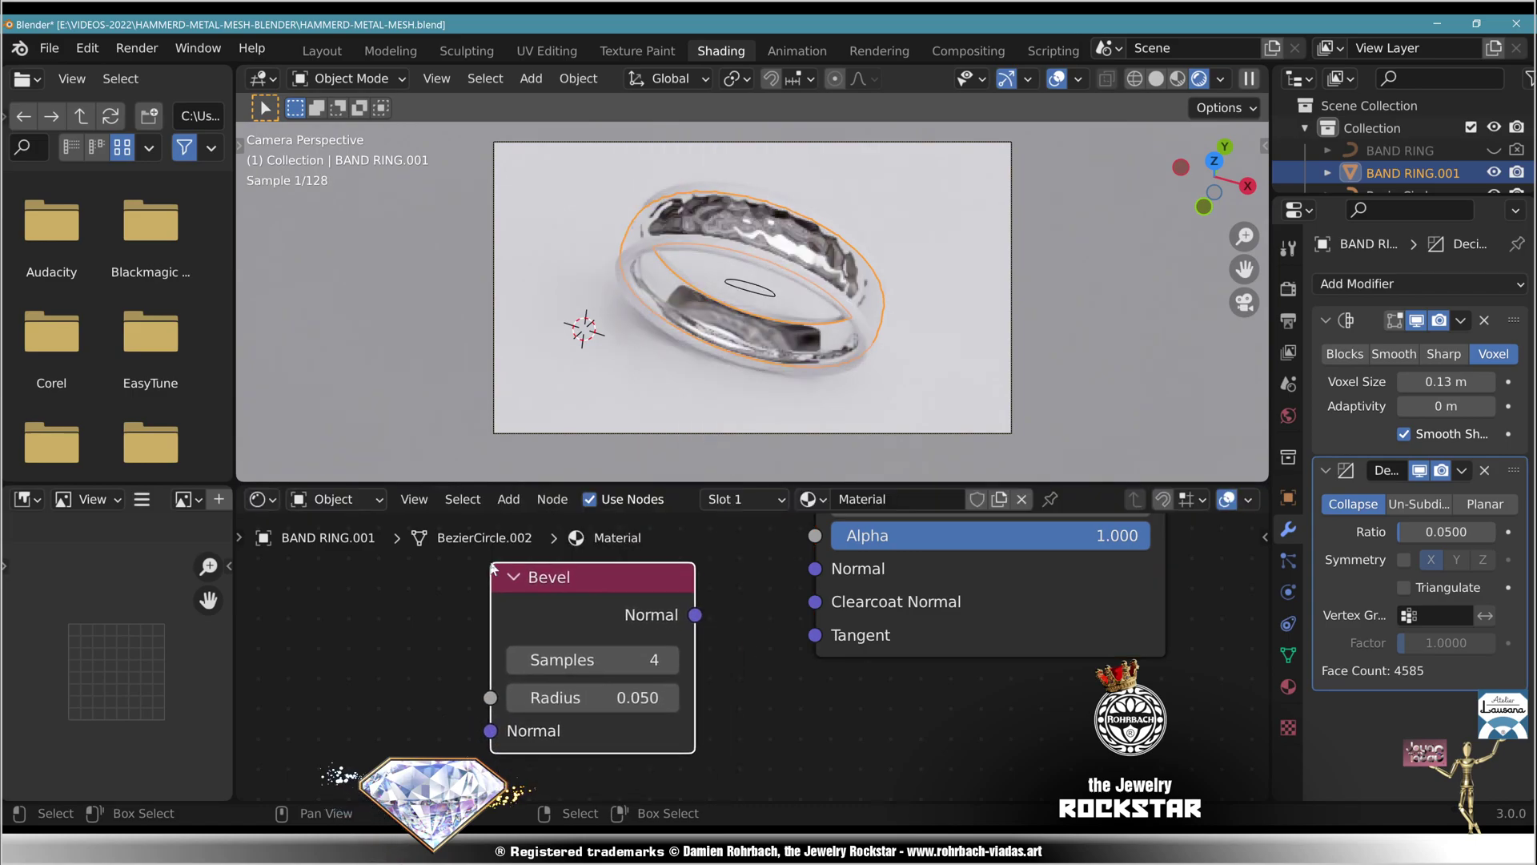
{"action": "left_click_drag", "start_coordinate": [695, 614], "coordinate": [814, 569]}
- Set the Bevel node's Samples to 24 and its Radius to 0.2
{"action": "left_click", "coordinate": [600, 659]}
{"action": "type", "text": "24"}
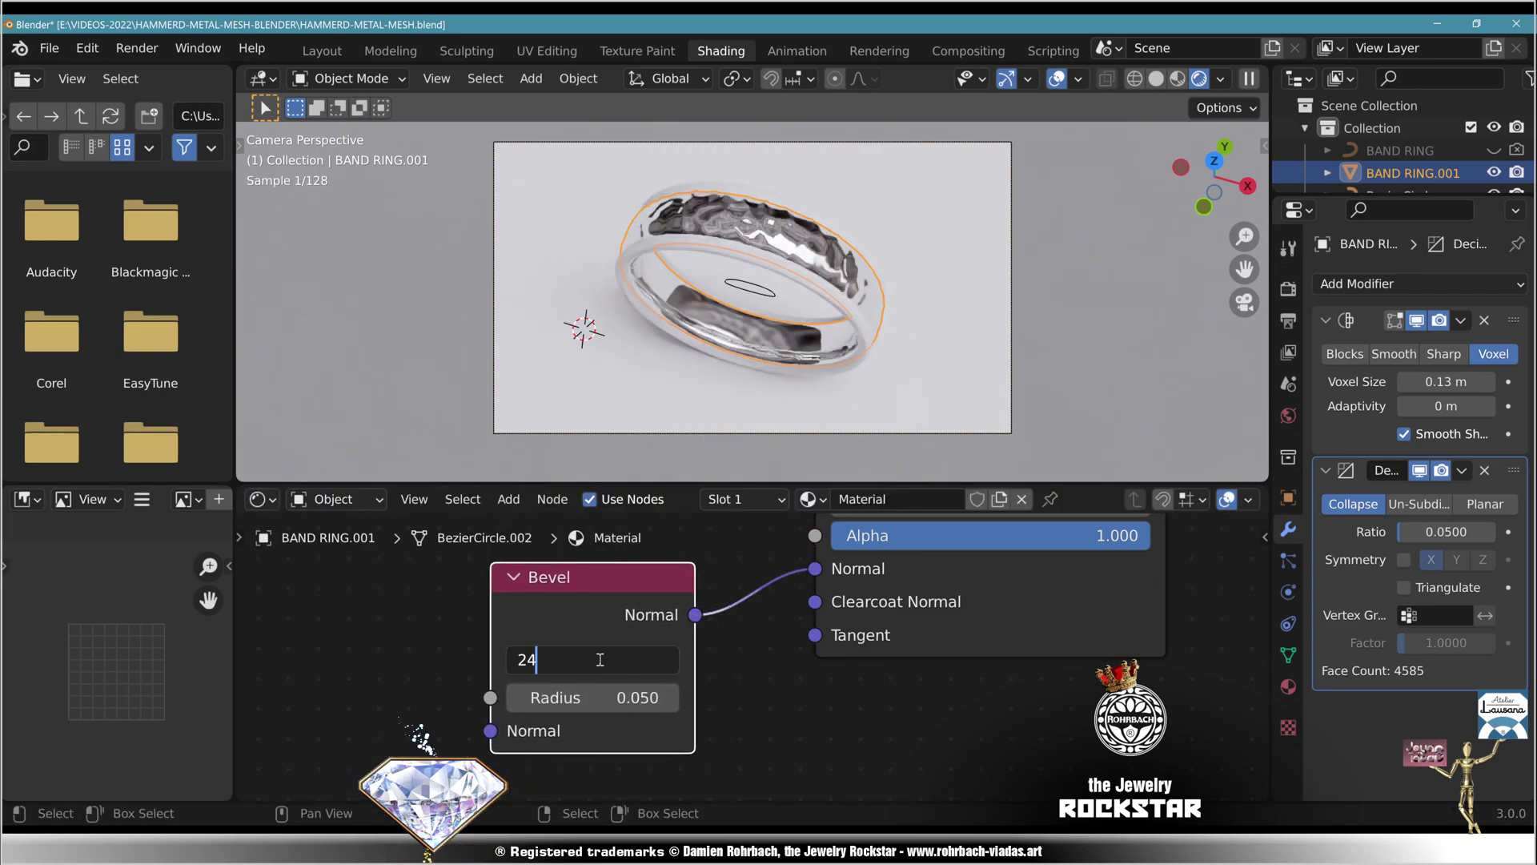
{"action": "key", "text": "Return"}
{"action": "left_click", "coordinate": [612, 697]}
{"action": "type", "text": ".2"}
{"action": "key", "text": "Return"}
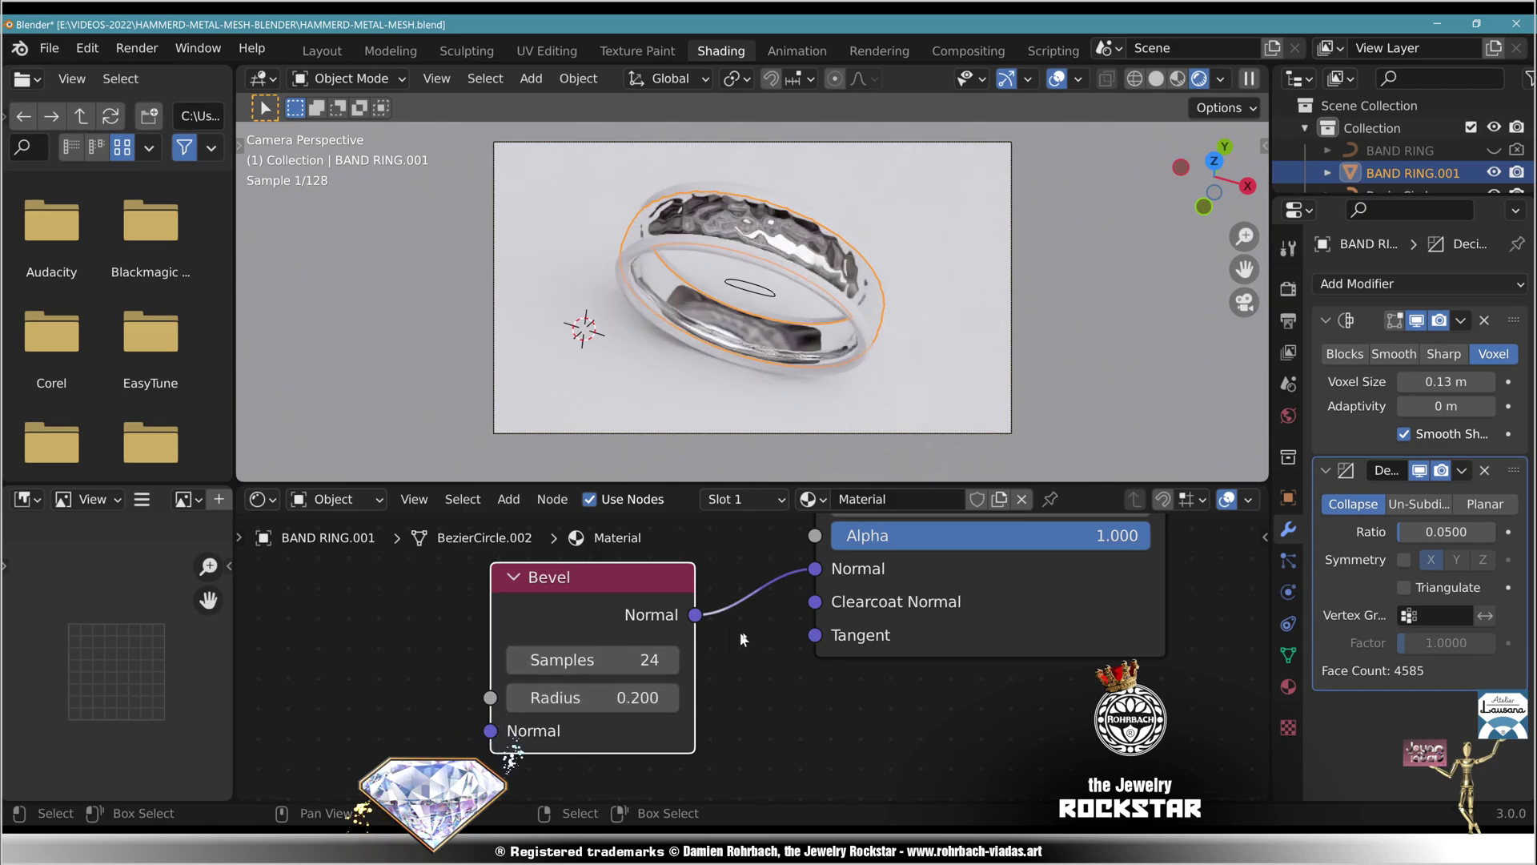
- Set the band material's Base Color to gold, with hue 0.108, saturation 0.636 and value 0.8
{"action": "middle_click_drag", "start_coordinate": [743, 639], "coordinate": [842, 715]}
{"action": "middle_click_drag", "start_coordinate": [853, 611], "coordinate": [783, 687]}
{"action": "left_click", "coordinate": [946, 628]}
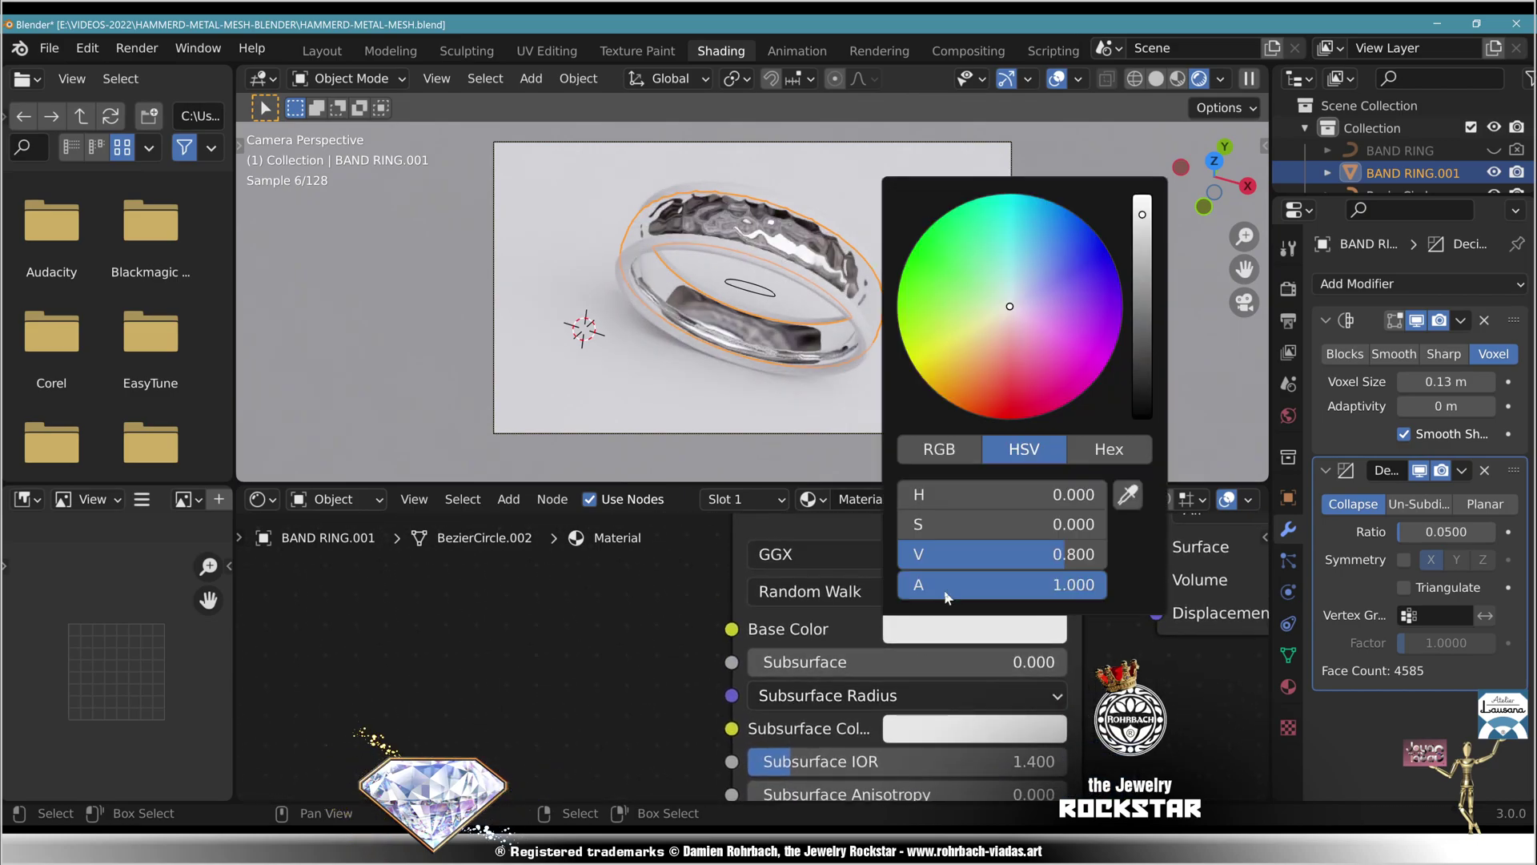
{"action": "left_click_drag", "start_coordinate": [990, 333], "coordinate": [987, 367]}
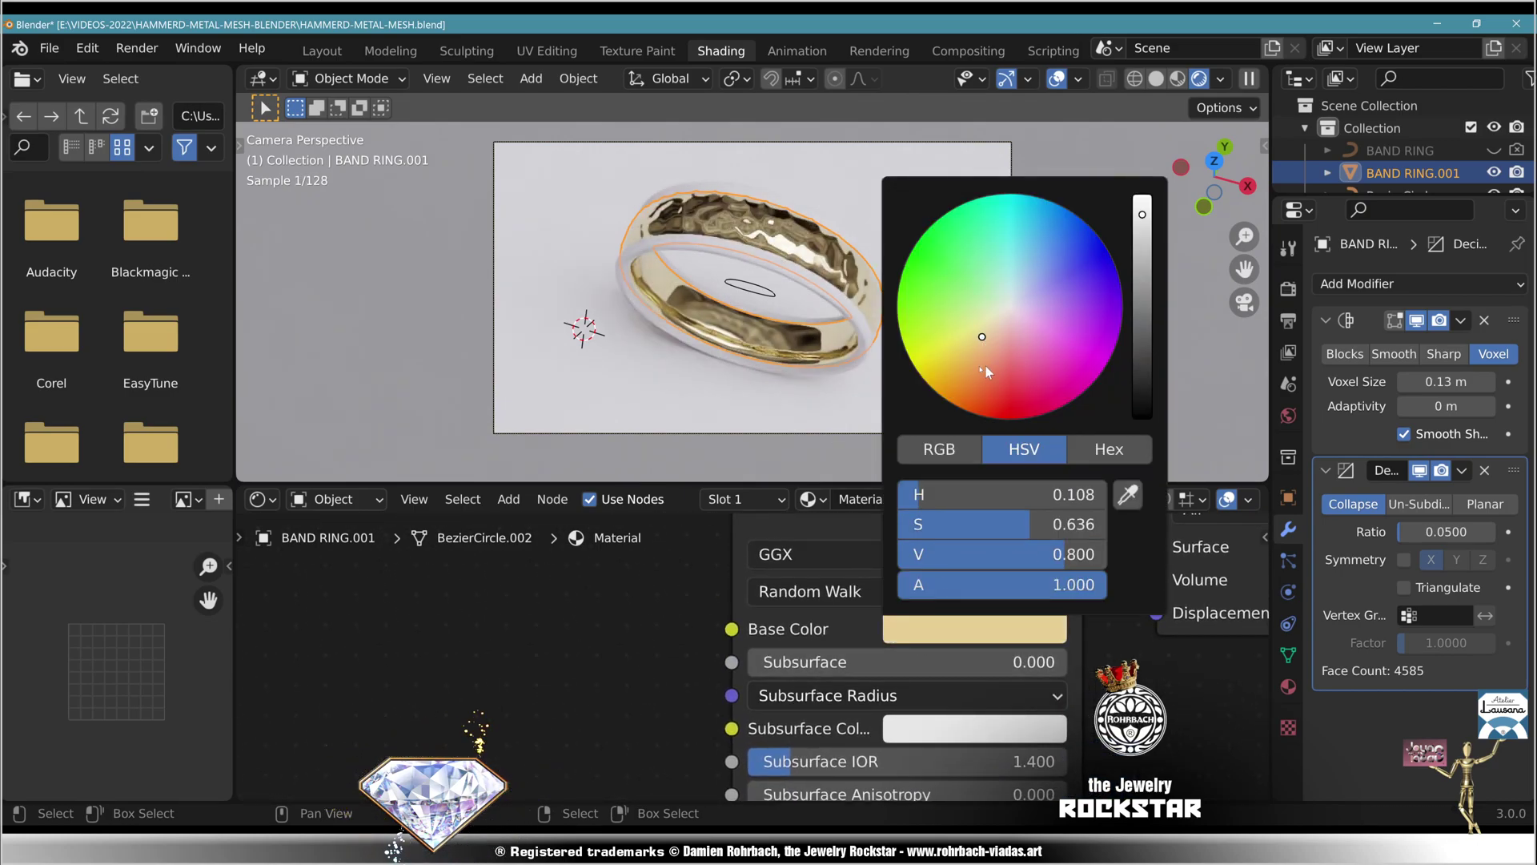
{"action": "left_click", "coordinate": [973, 629]}
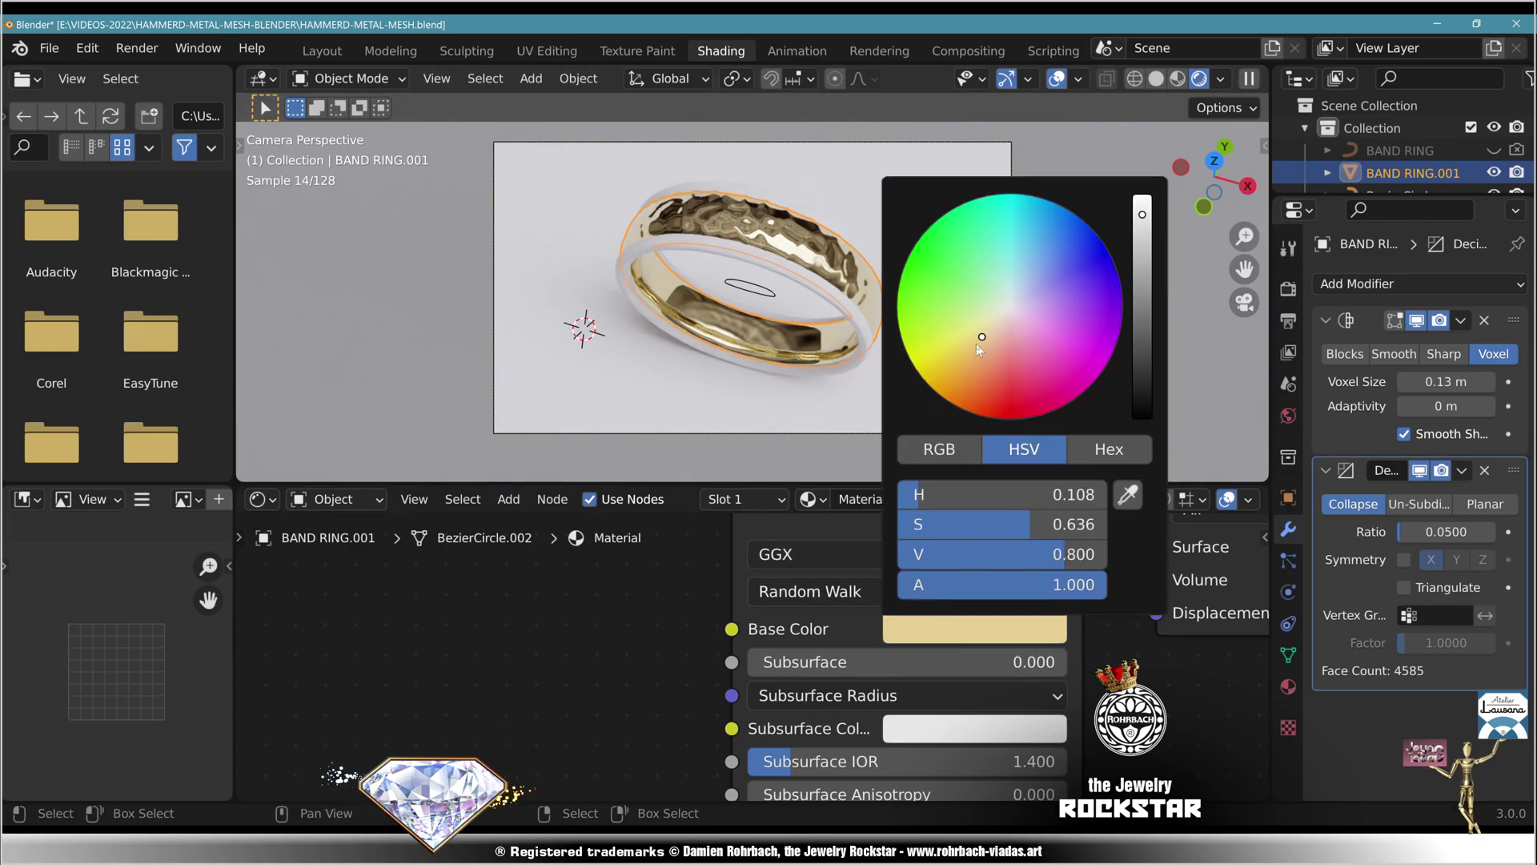
- Add an Ambient Occlusion node with the same gold colour sampled from Base Color and connect its Color output to Base Color
{"action": "left_click", "coordinate": [506, 494]}
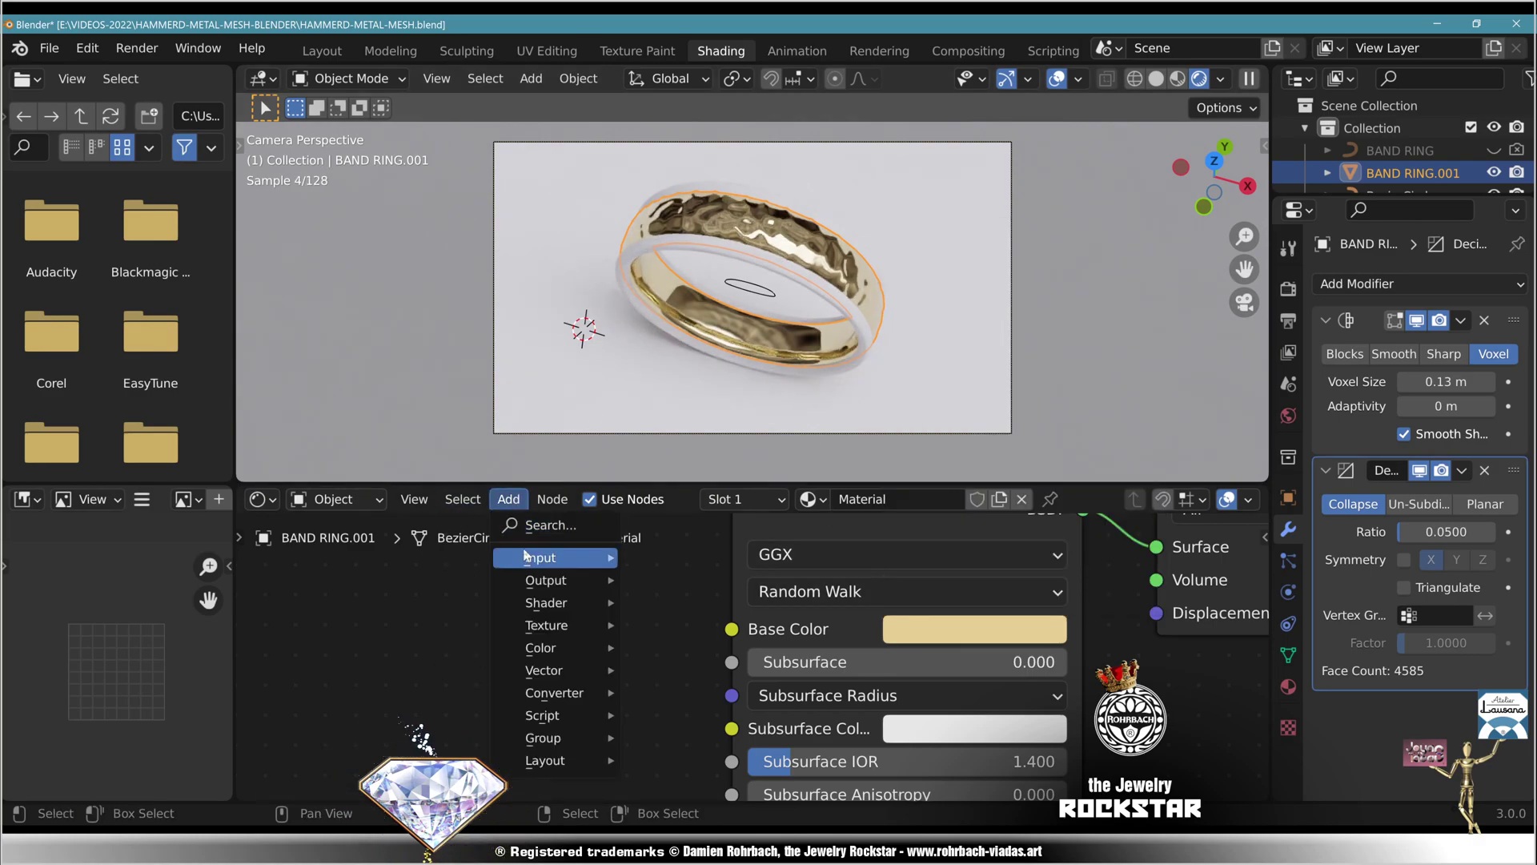
{"action": "mouse_move", "coordinate": [549, 560]}
{"action": "left_click", "coordinate": [704, 151]}
{"action": "middle_click_drag", "start_coordinate": [521, 752], "coordinate": [519, 666]}
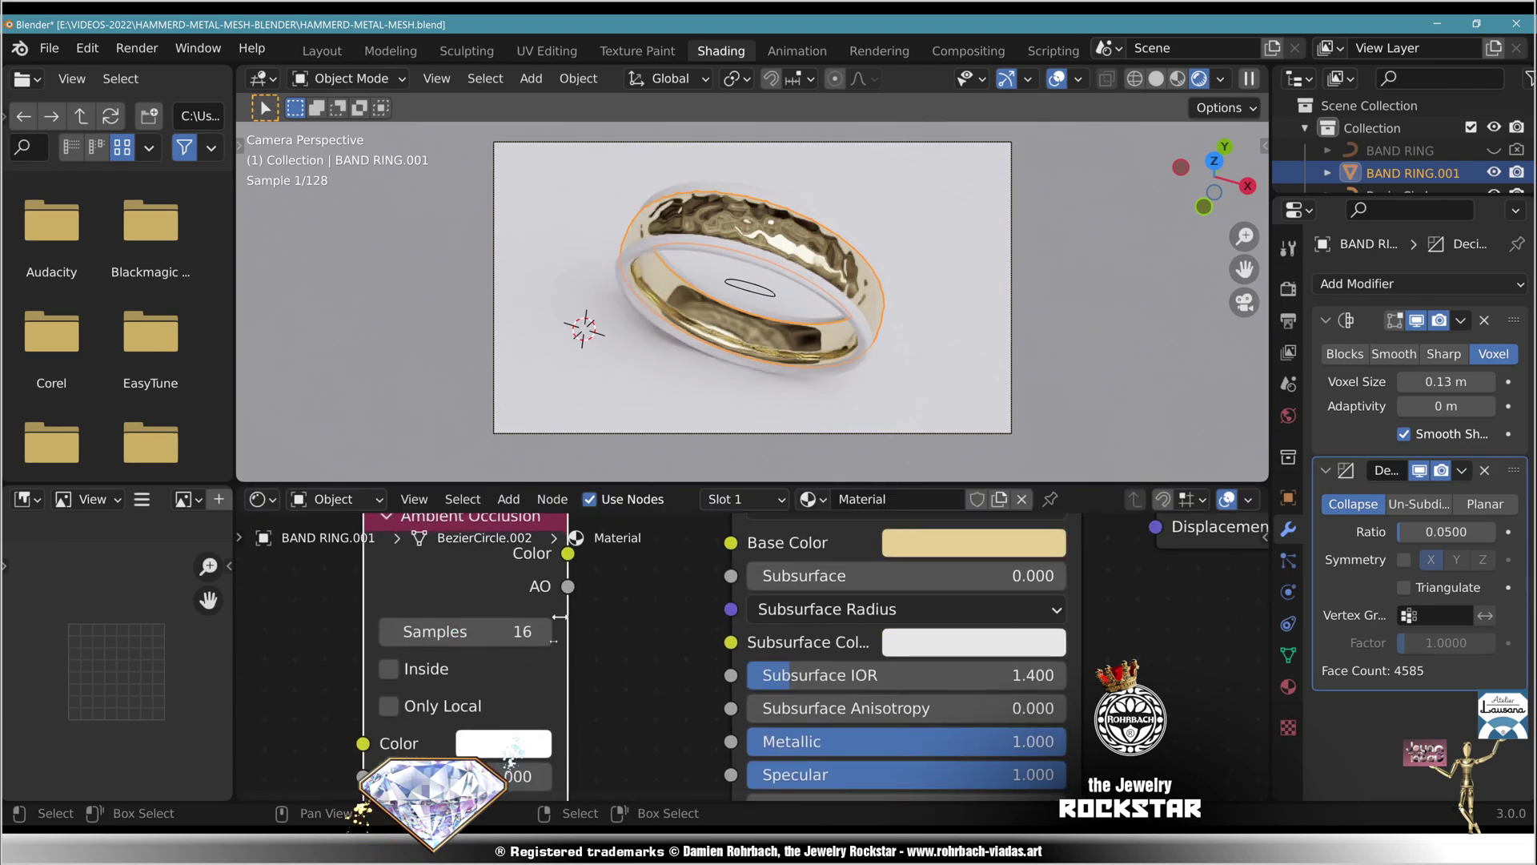
{"action": "left_click", "coordinate": [506, 743]}
{"action": "left_click", "coordinate": [698, 609]}
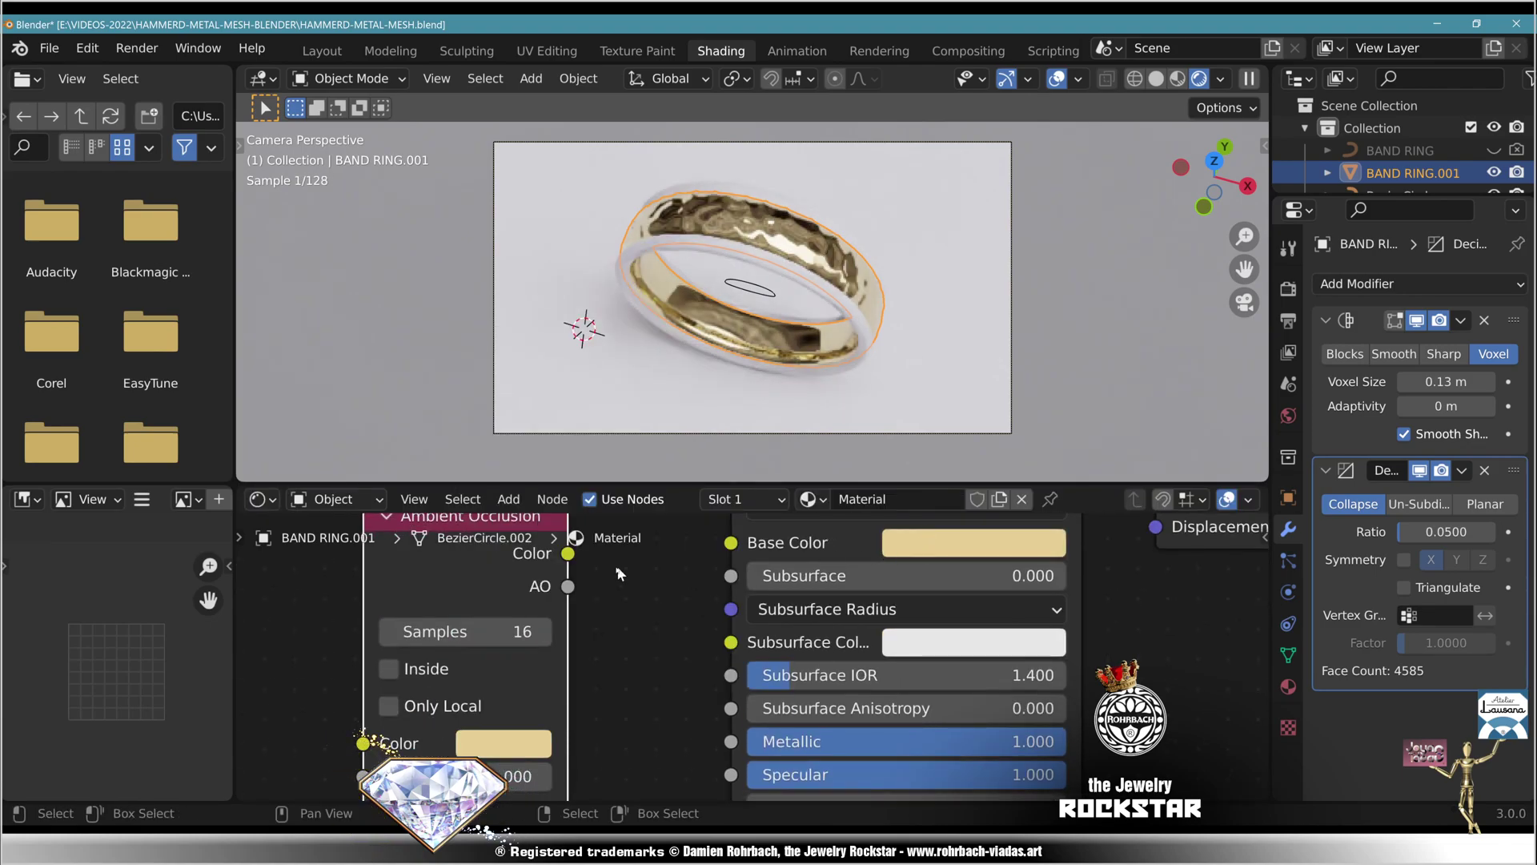
{"action": "left_click", "coordinate": [924, 542]}
{"action": "middle_click_drag", "start_coordinate": [634, 648], "coordinate": [692, 590]}
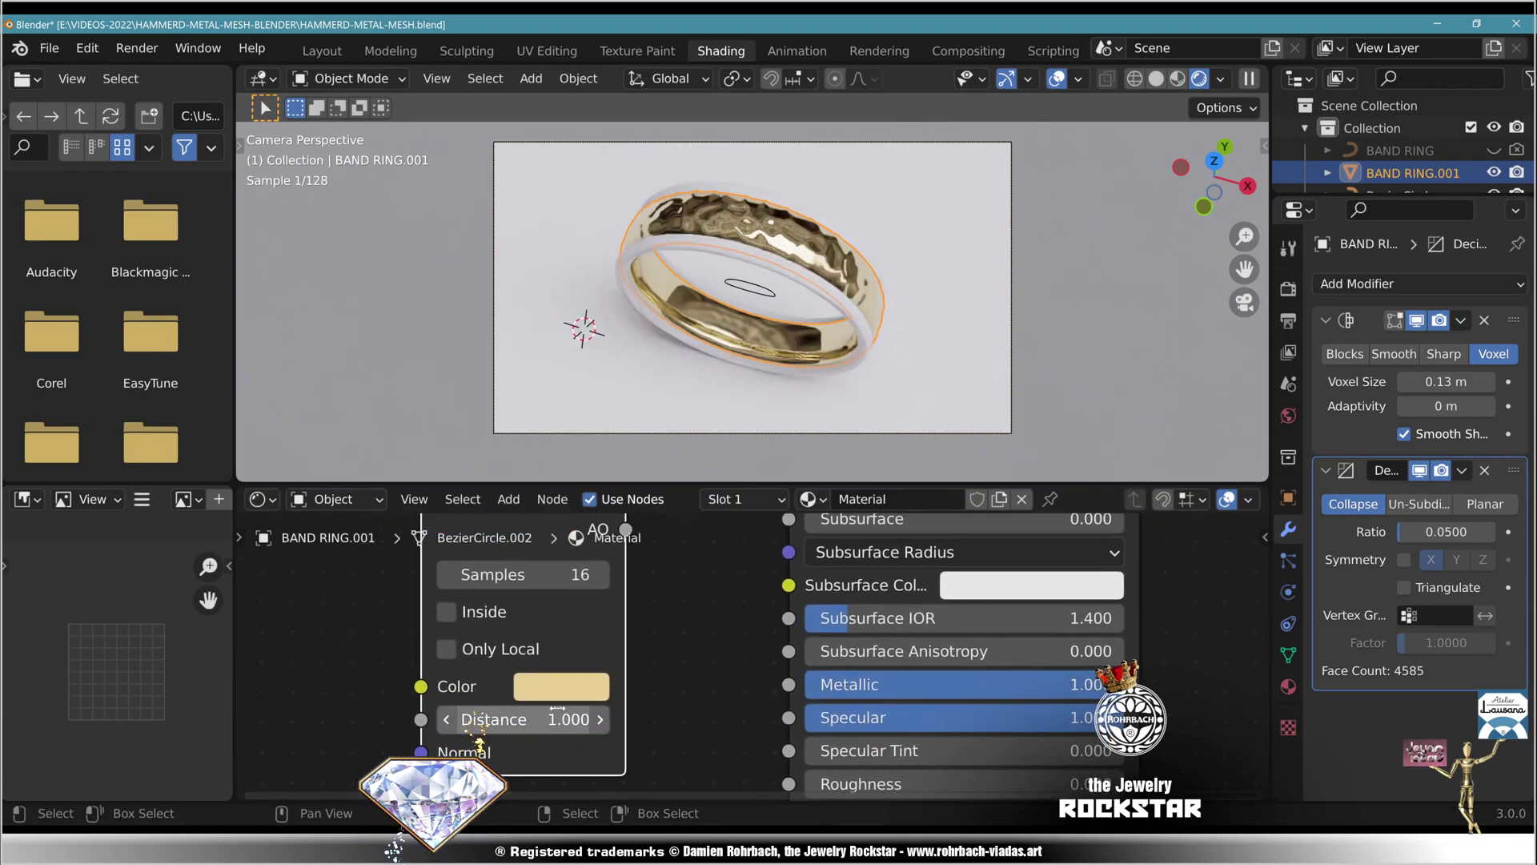
- Set the Ambient Occlusion node's Samples to 24 and its Distance to 50
{"action": "left_click", "coordinate": [524, 574]}
{"action": "type", "text": "24"}
{"action": "key", "text": "Return"}
{"action": "left_click", "coordinate": [528, 718]}
{"action": "type", "text": "50"}
{"action": "key", "text": "Return"}
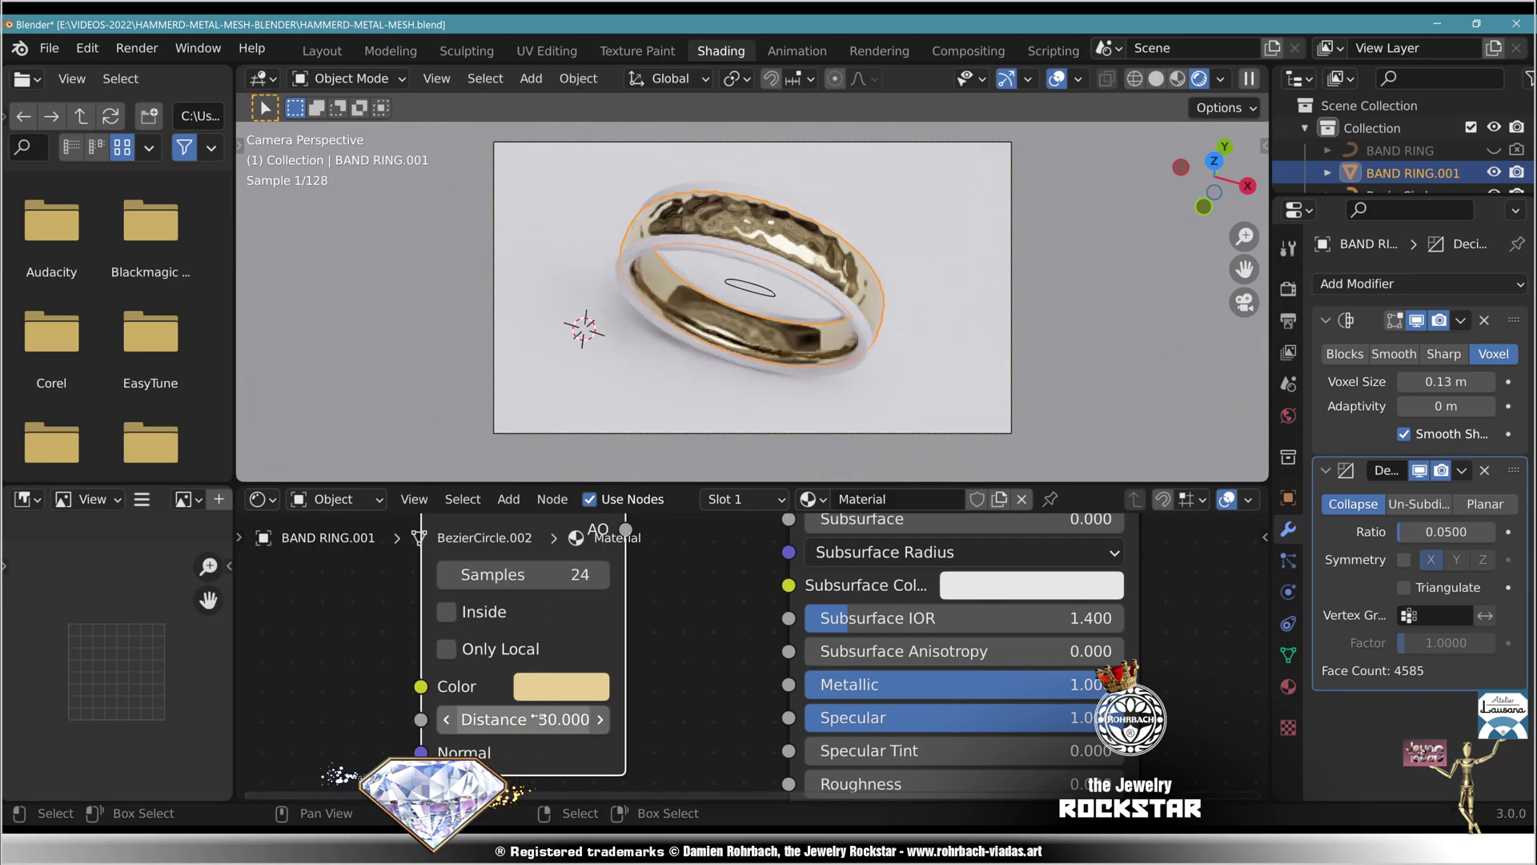
- Assign the hammered band's existing material to the mirrored side rails
{"action": "left_click", "coordinate": [776, 263]}
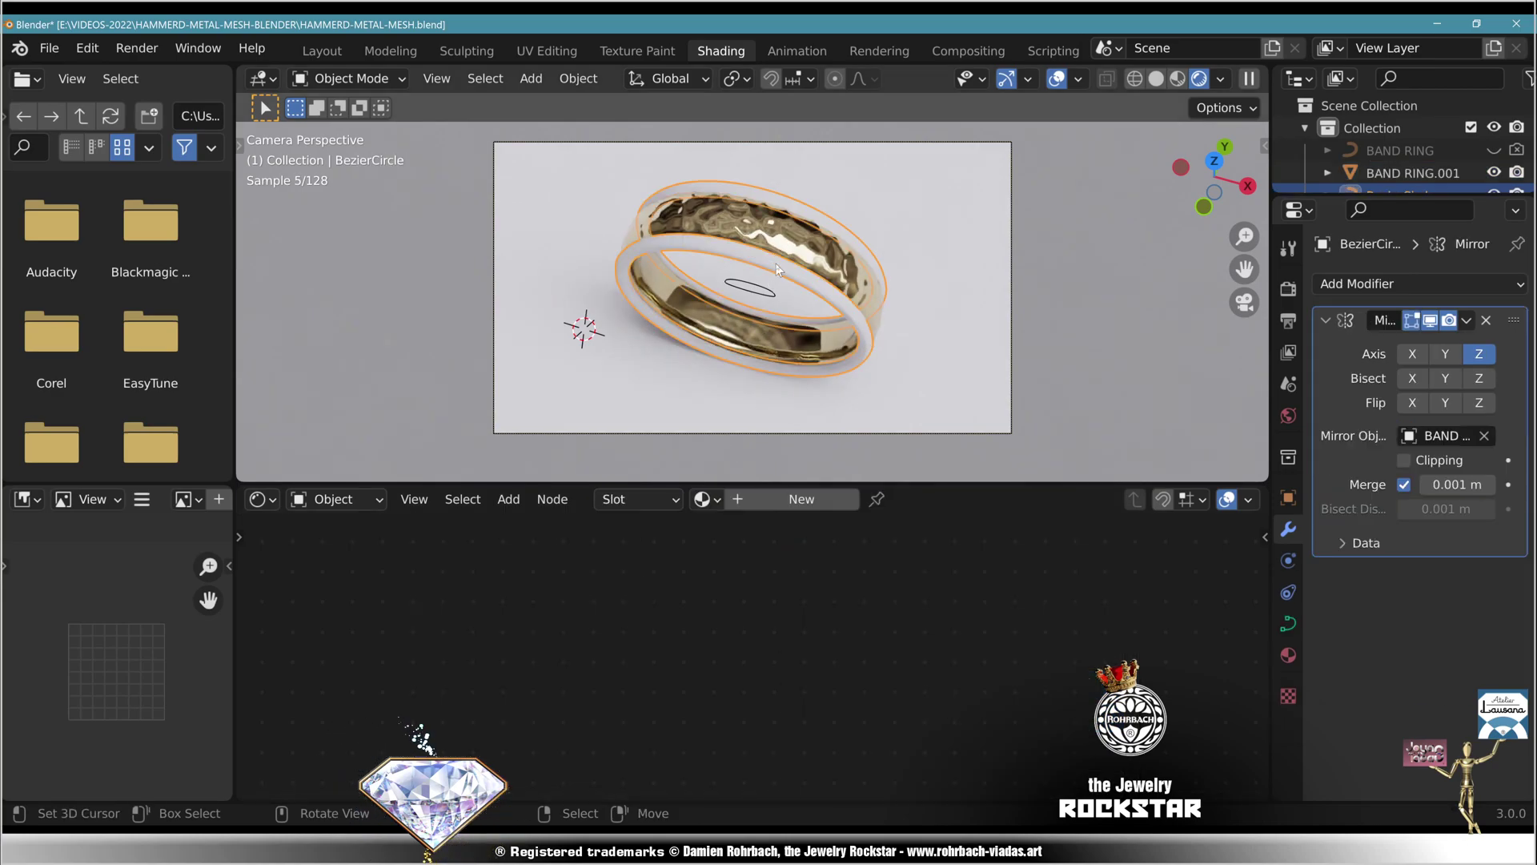
{"action": "left_click", "coordinate": [1288, 655]}
{"action": "left_click", "coordinate": [1331, 379]}
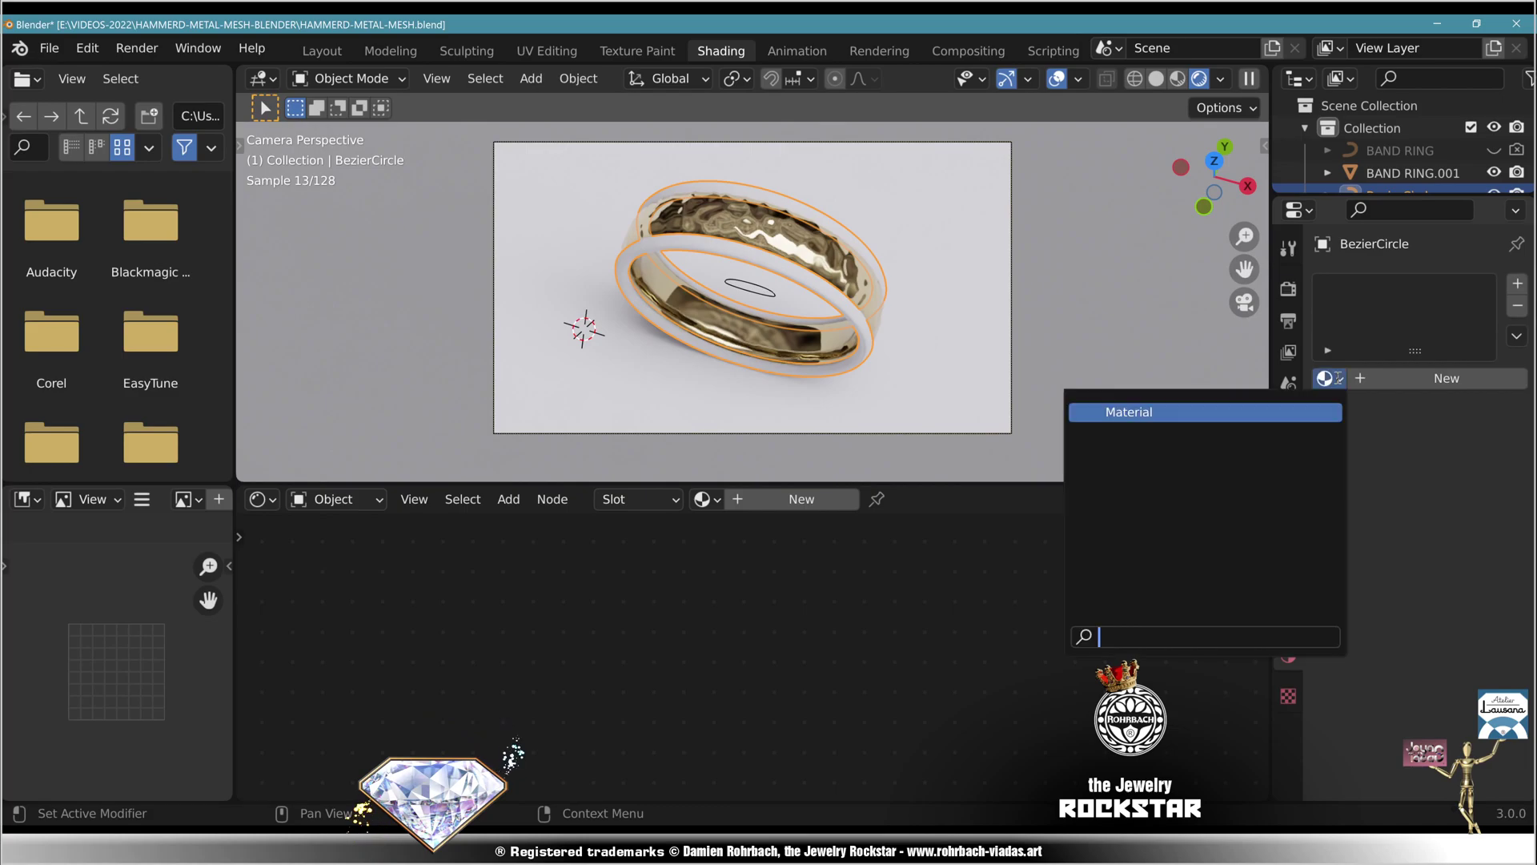
{"action": "left_click", "coordinate": [1297, 412]}
- Rename the shared ring material as GOLD, save the file and deselect the rails
{"action": "double_click", "coordinate": [1378, 377]}
{"action": "type", "text": "OLD"}
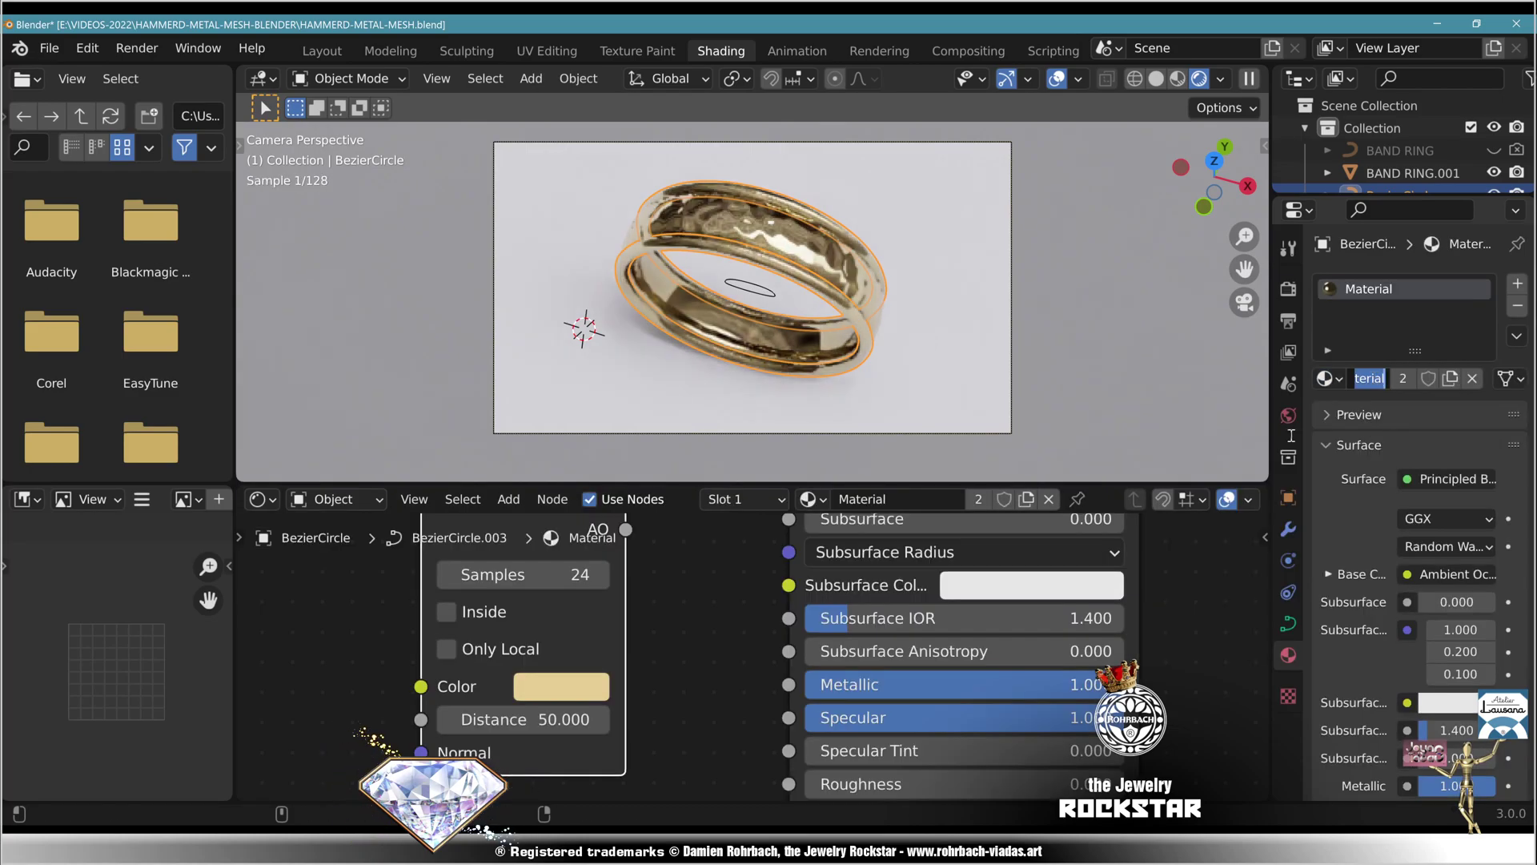
{"action": "key", "text": "Return"}
{"action": "key", "text": "ctrl+s"}
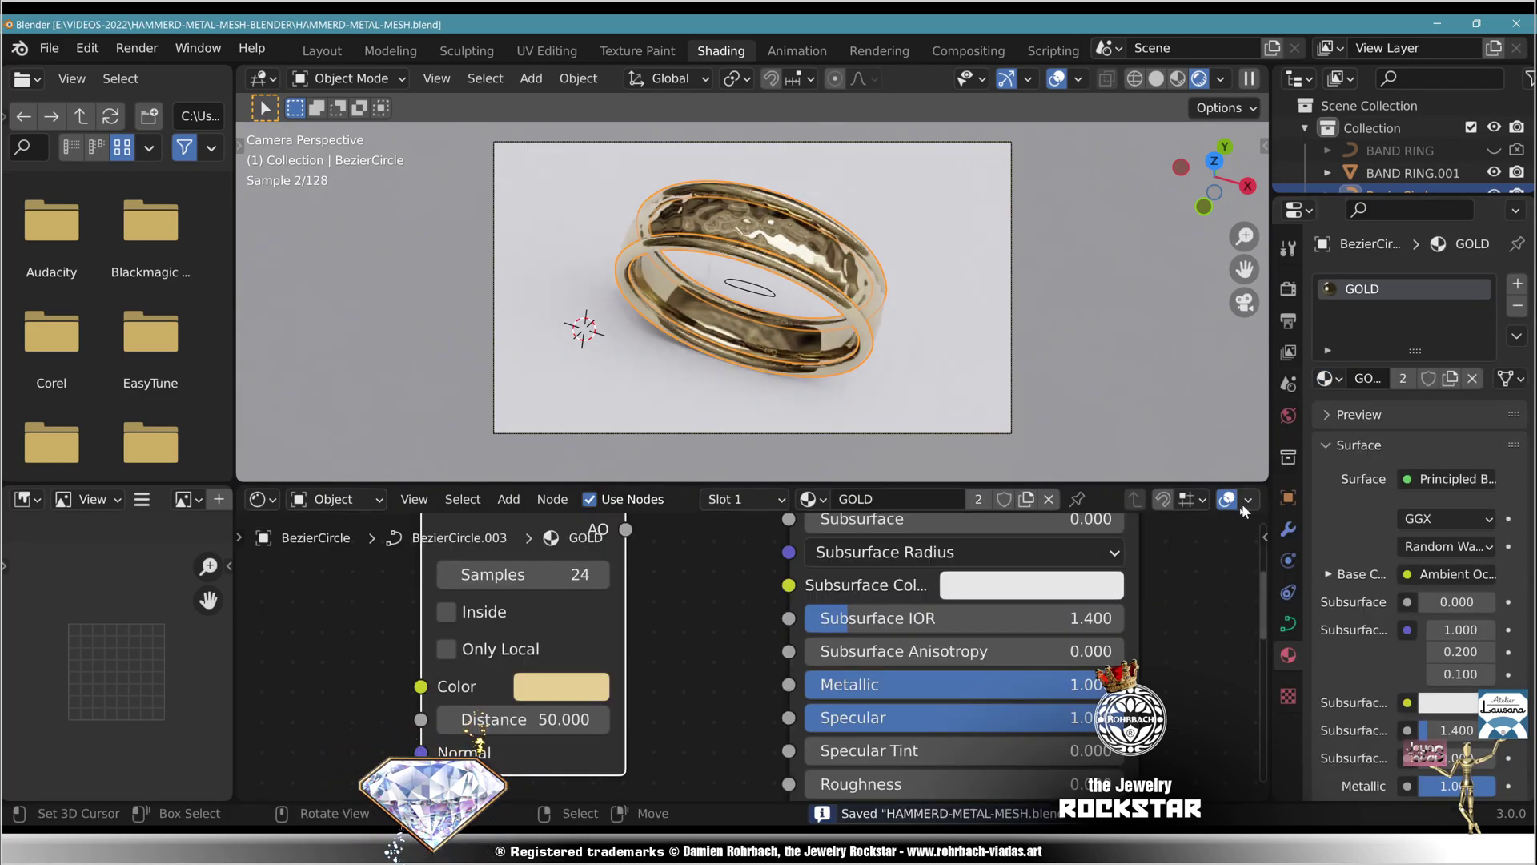
{"action": "left_click", "coordinate": [1049, 365]}
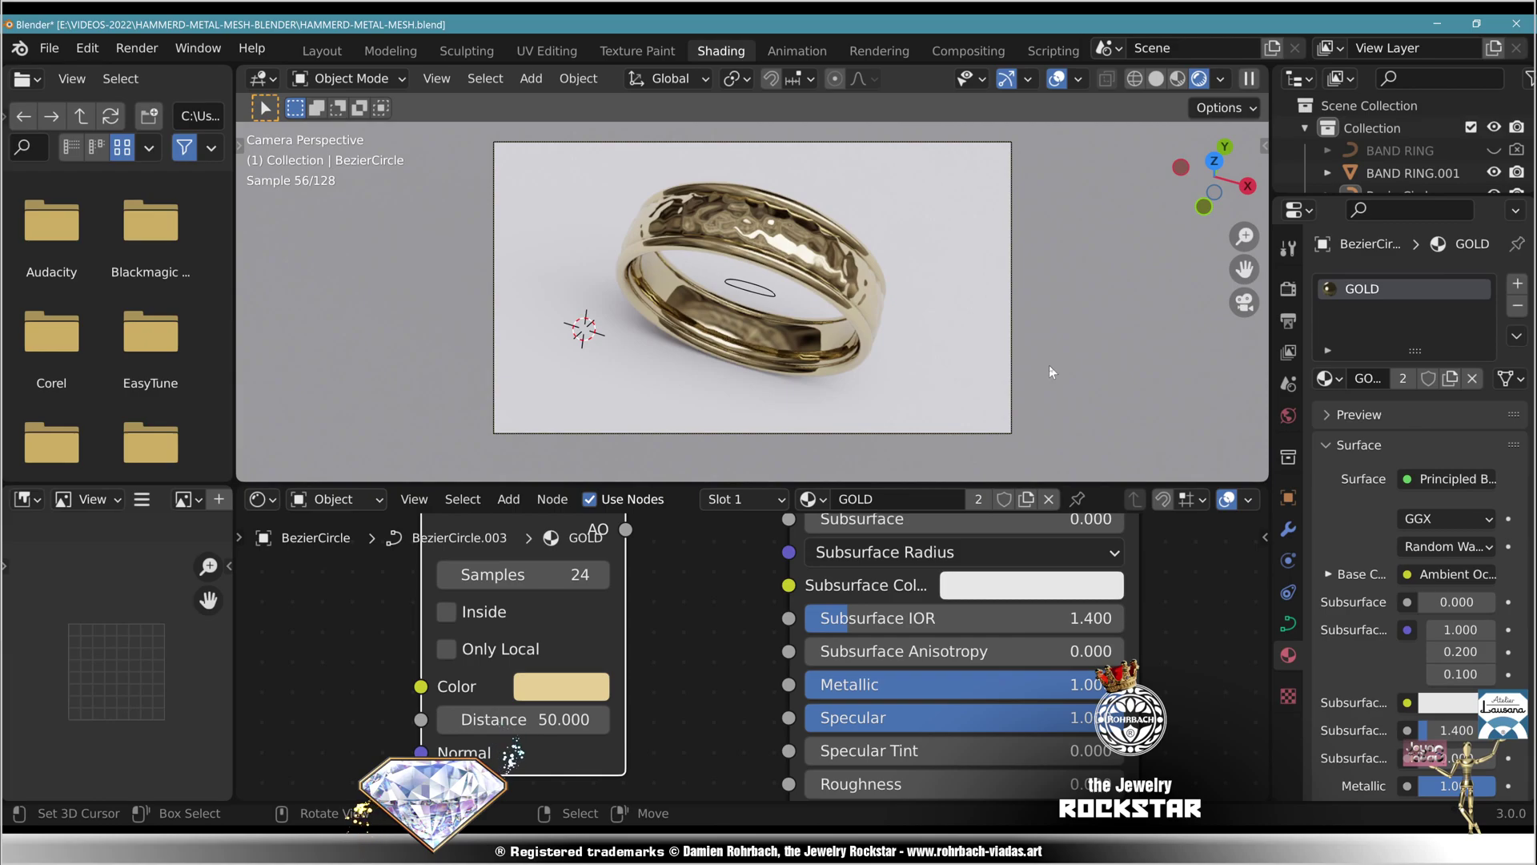
- Make a separate copy of the GOLD material for the side rails and set its Ambient Occlusion colour to RGB 0.2
{"action": "left_click", "coordinate": [846, 300]}
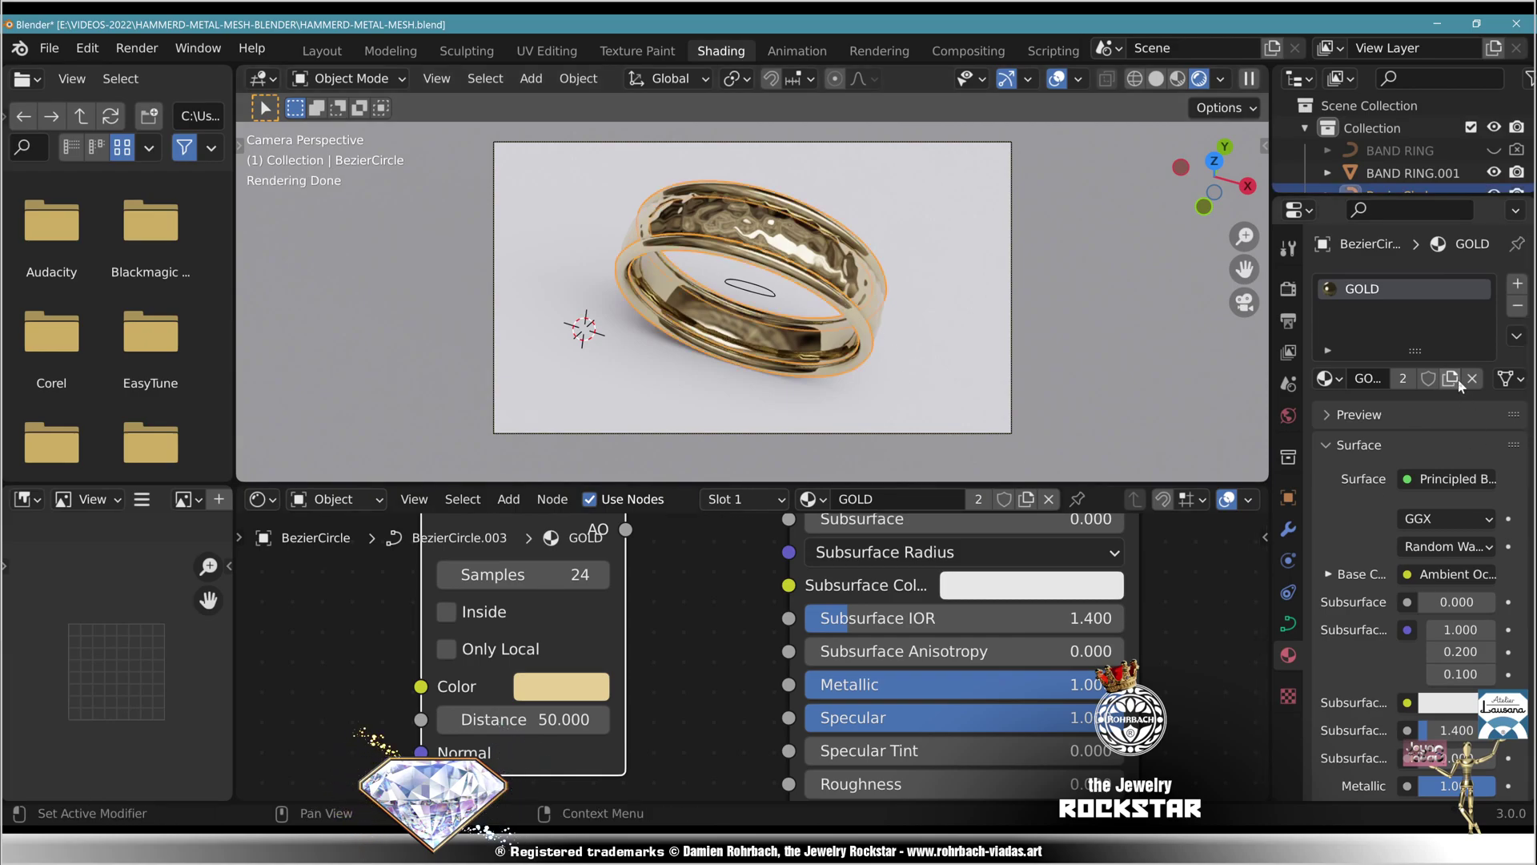
{"action": "left_click", "coordinate": [979, 499]}
{"action": "middle_click_drag", "start_coordinate": [696, 653], "coordinate": [704, 670]}
{"action": "left_click", "coordinate": [569, 703]}
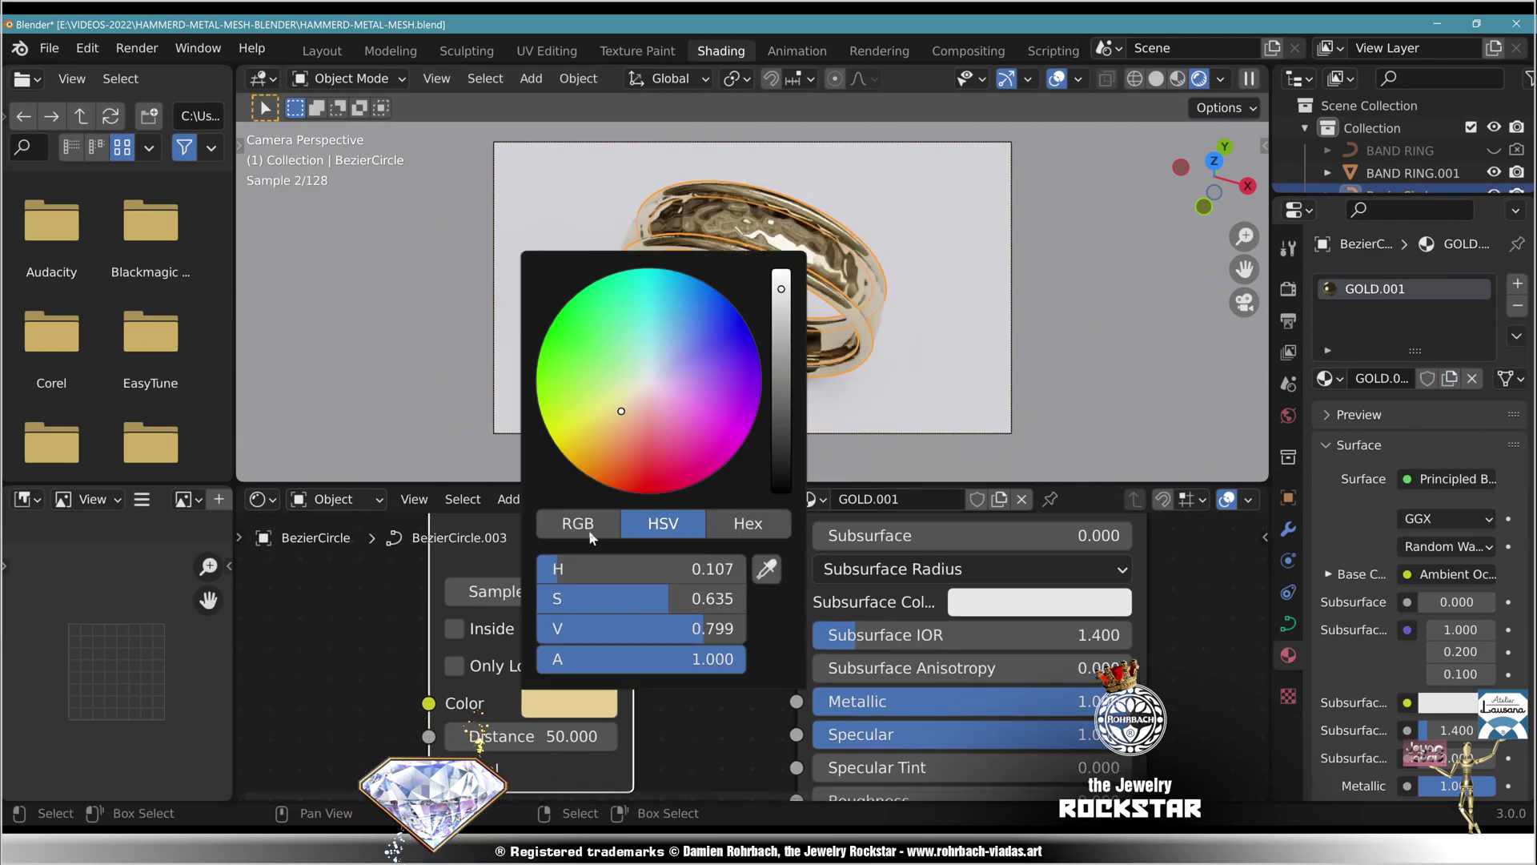
{"action": "left_click", "coordinate": [578, 523]}
{"action": "left_click_drag", "start_coordinate": [618, 564], "coordinate": [624, 629]}
{"action": "type", "text": "0.2"}
{"action": "key", "text": "Return"}
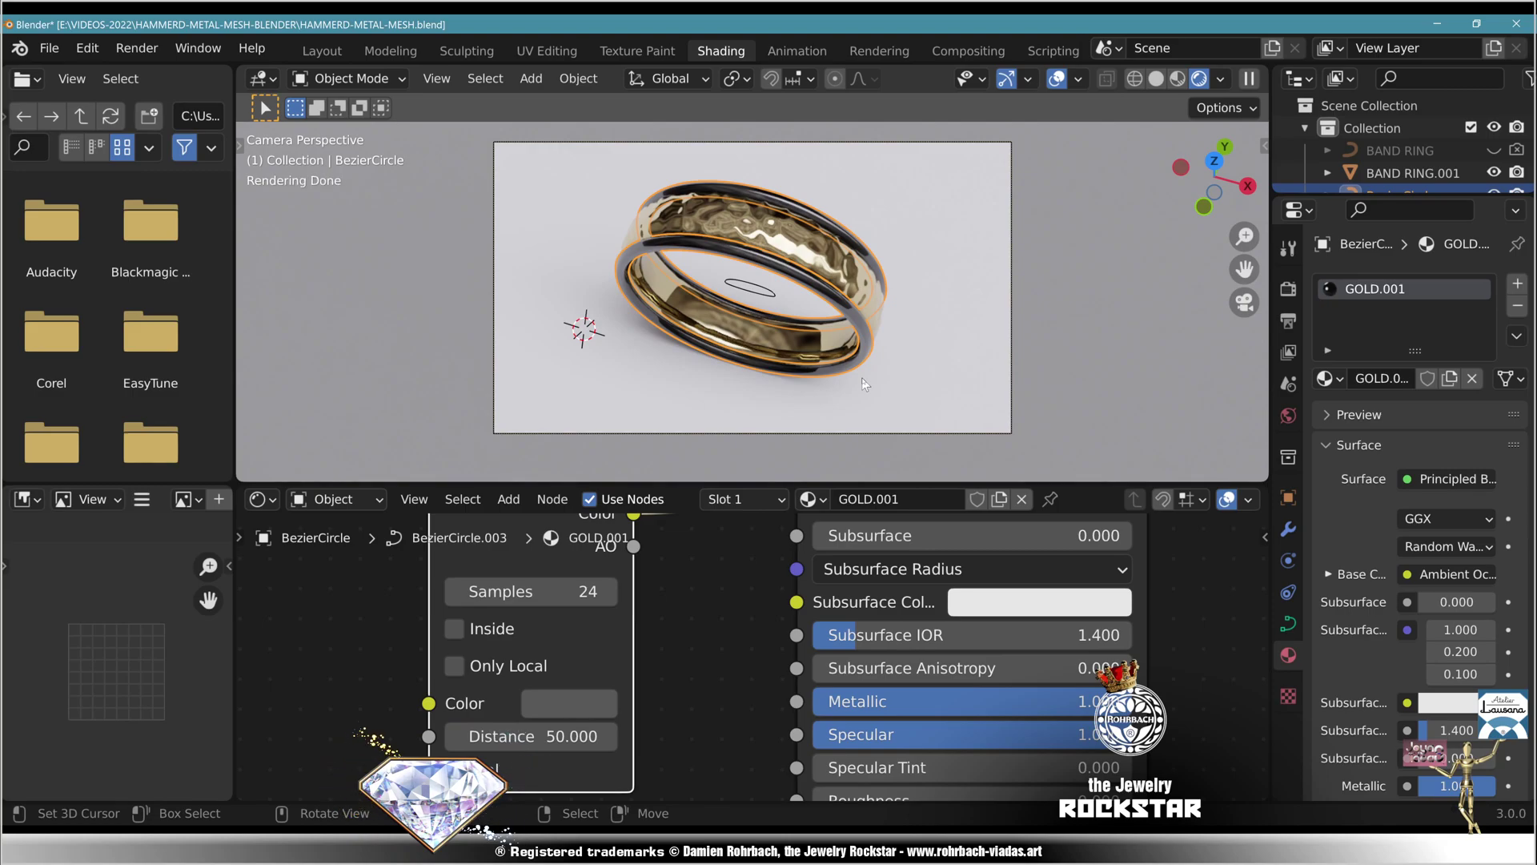
- Give the floor plane a new material with a light blue Base Color
{"action": "left_click", "coordinate": [954, 323]}
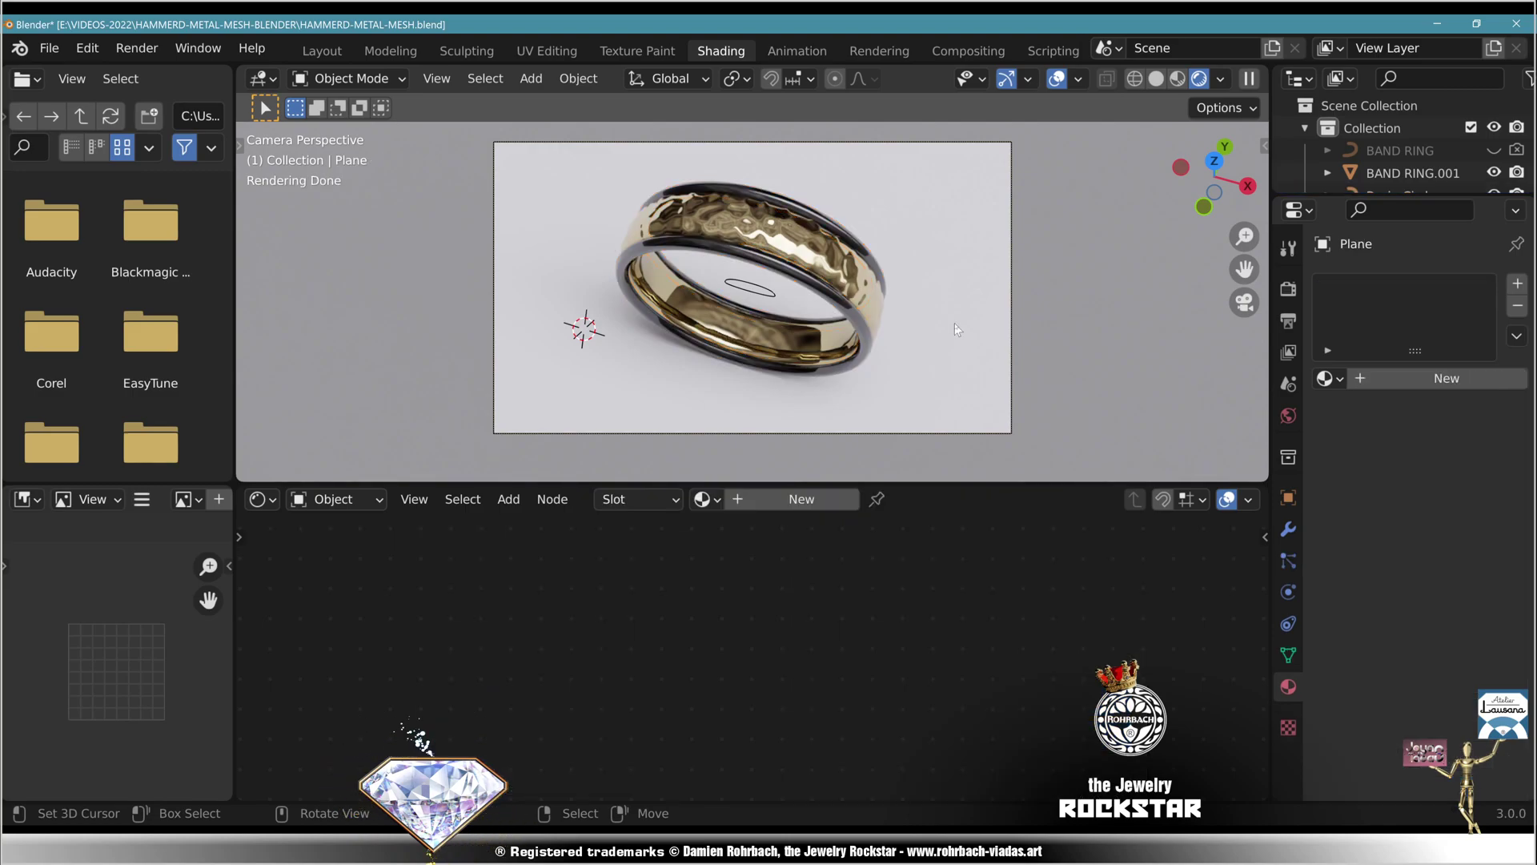
{"action": "left_click", "coordinate": [1404, 370]}
{"action": "middle_click_drag", "start_coordinate": [783, 671], "coordinate": [666, 793]}
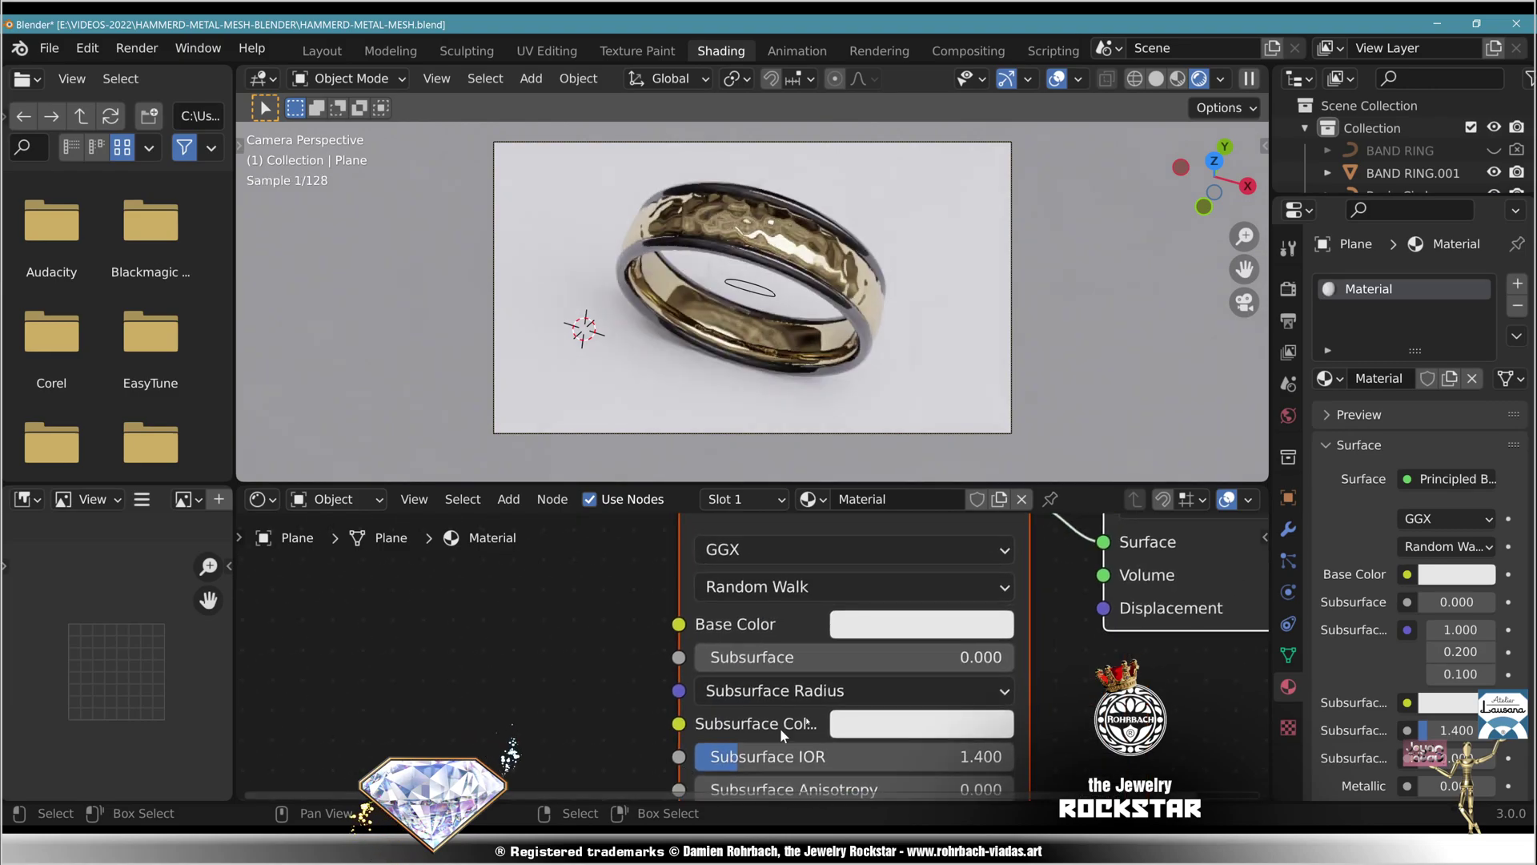
{"action": "left_click", "coordinate": [921, 623]}
{"action": "left_click", "coordinate": [995, 234]}
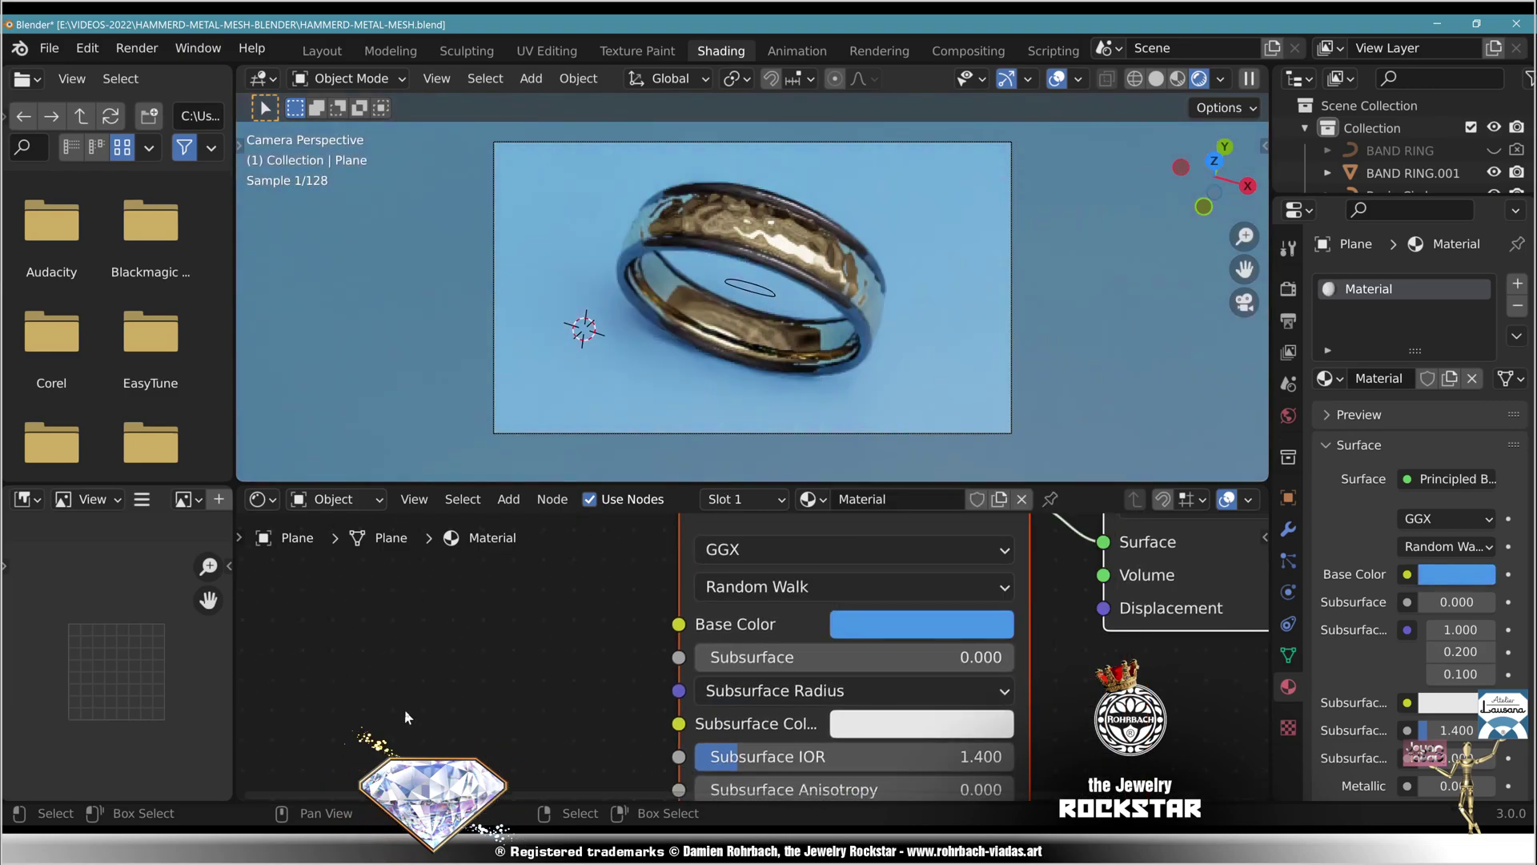
- Add a Musgrave Texture node to the floor material and connect its Height output to the Principled BSDF's Normal input
{"action": "left_click", "coordinate": [509, 499]}
{"action": "mouse_move", "coordinate": [552, 558]}
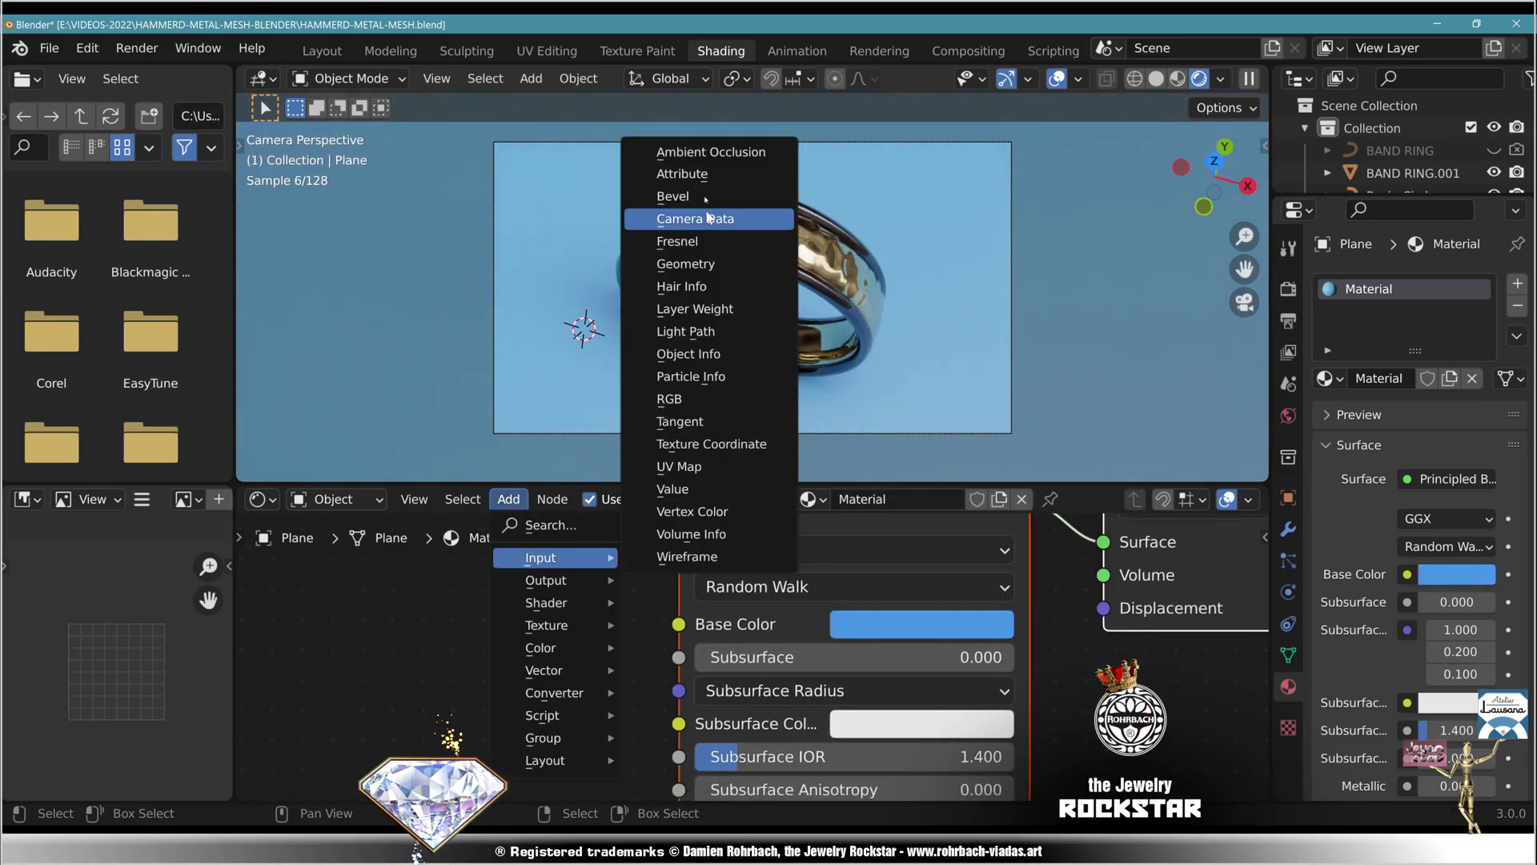
{"action": "left_click", "coordinate": [711, 151]}
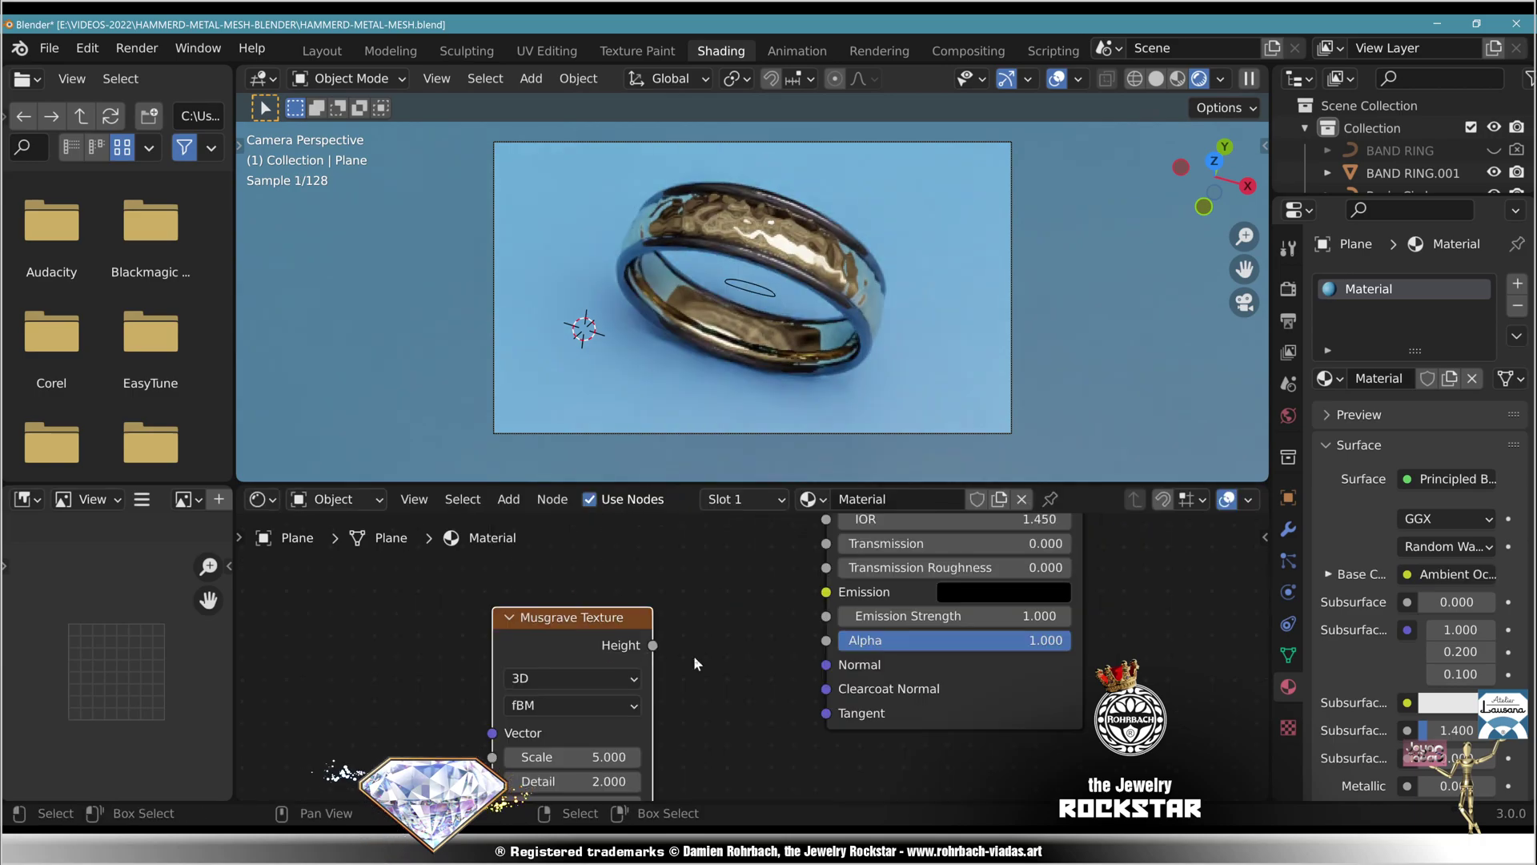
{"action": "left_click_drag", "start_coordinate": [653, 644], "coordinate": [826, 664]}
- Insert a Bump node between the Musgrave Texture and Principled BSDF Normal, and feed the texture's Height into the Bump's Height input
{"action": "left_click", "coordinate": [509, 499]}
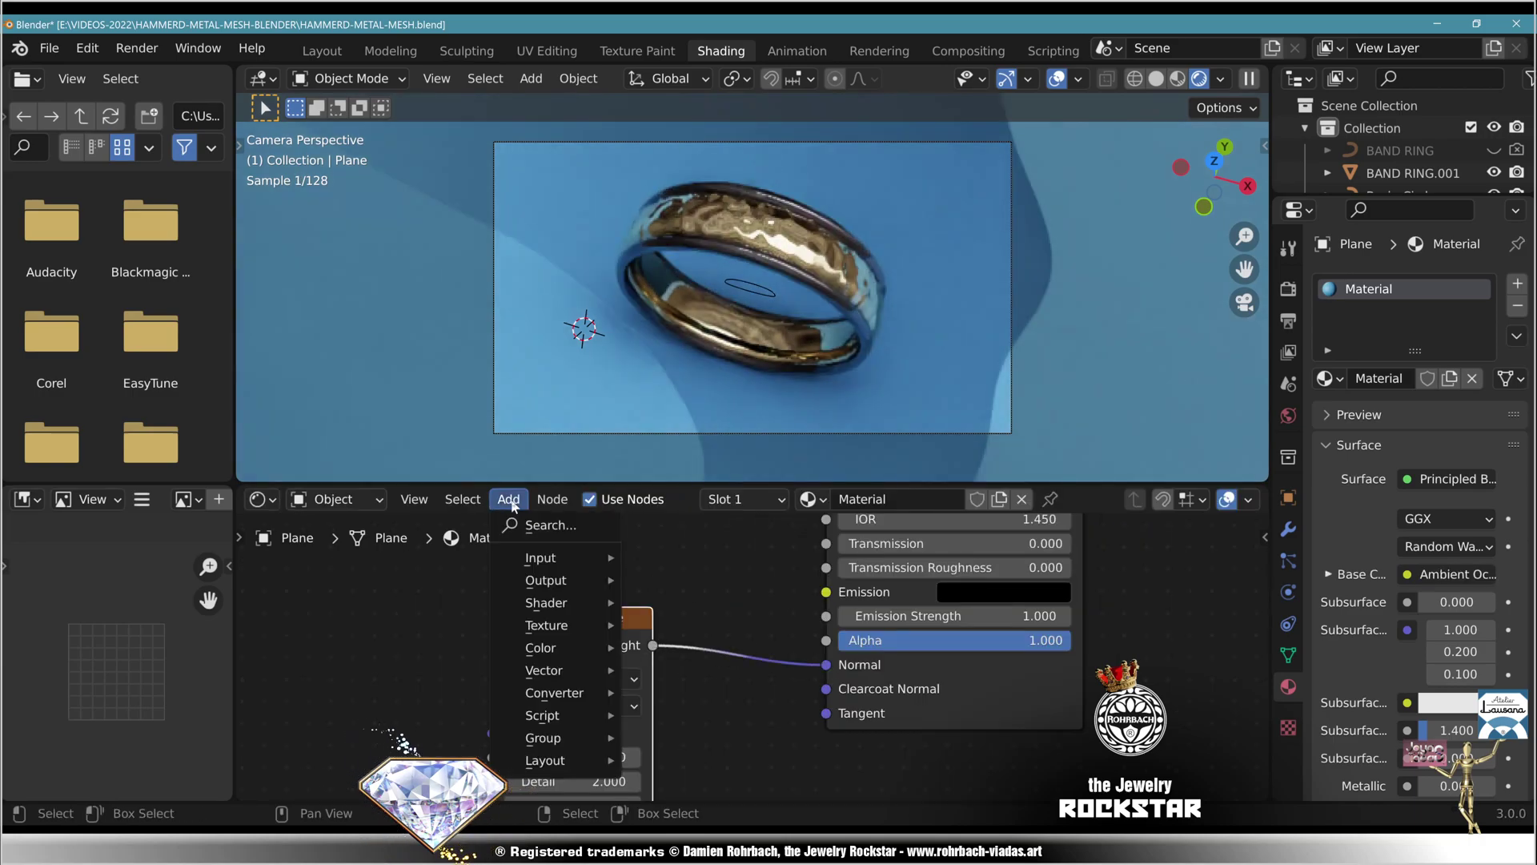
{"action": "mouse_move", "coordinate": [561, 658]}
{"action": "left_click", "coordinate": [676, 487]}
{"action": "left_click", "coordinate": [801, 756]}
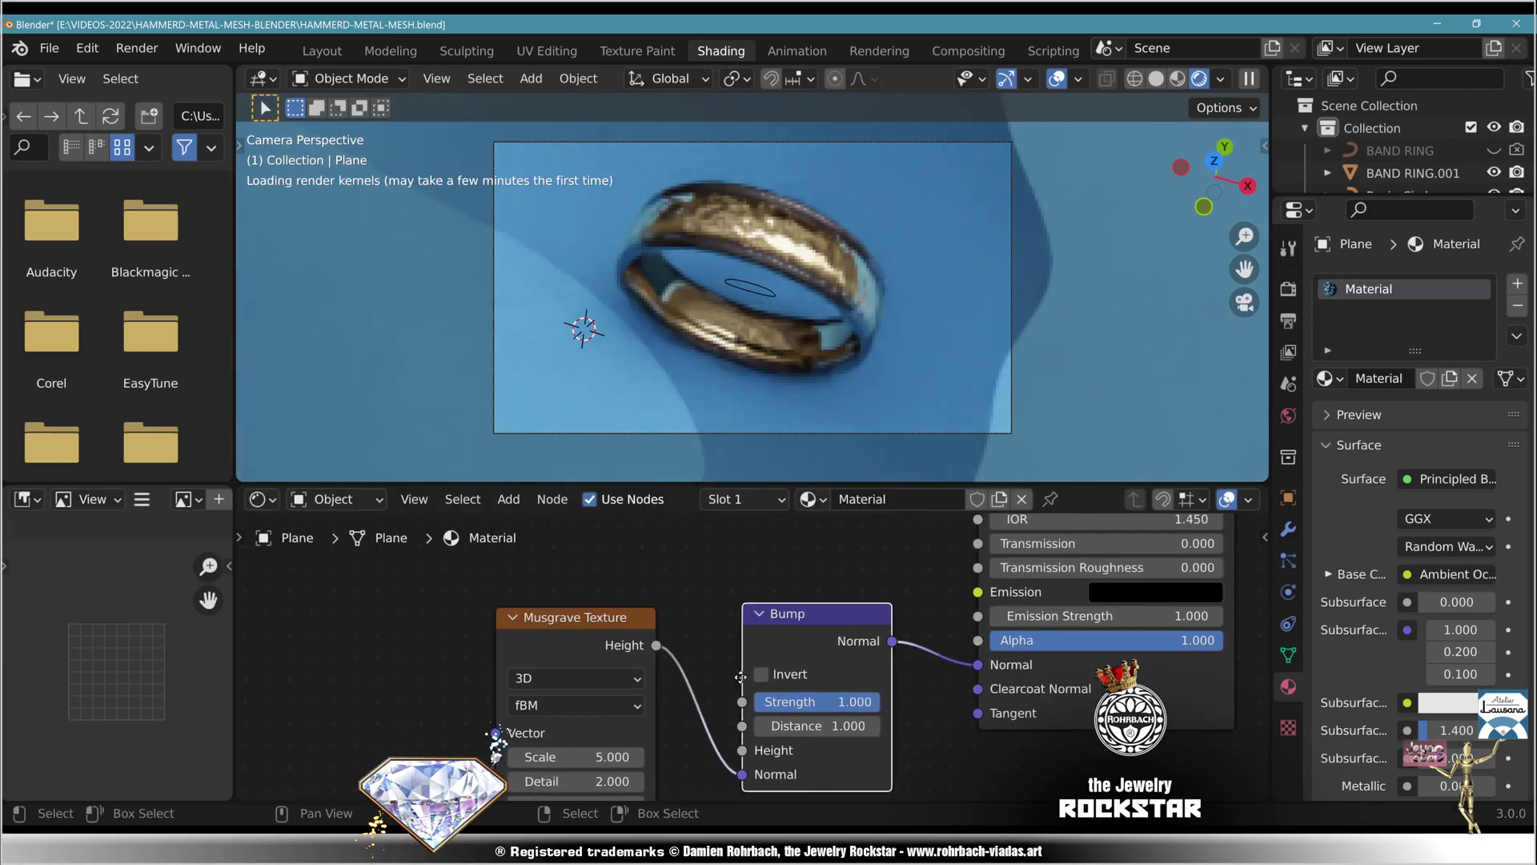
{"action": "middle_click_drag", "start_coordinate": [801, 757], "coordinate": [905, 714]}
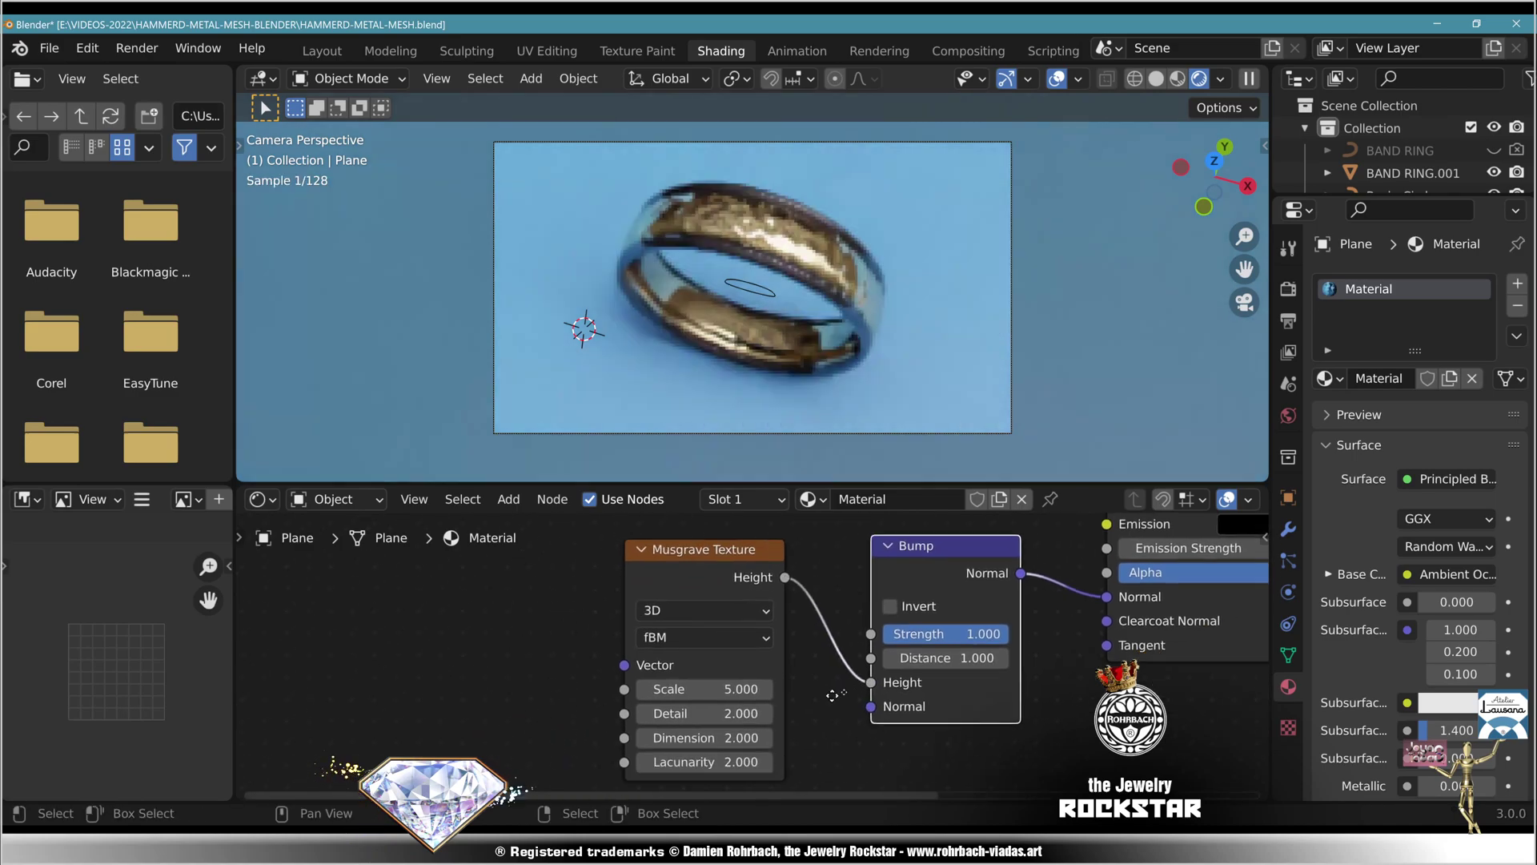
- Add a Texture Coordinate node and connect its Generated output to the Musgrave Texture's Vector input
{"action": "left_click", "coordinate": [508, 498]}
{"action": "mouse_move", "coordinate": [540, 557]}
{"action": "left_click", "coordinate": [692, 440]}
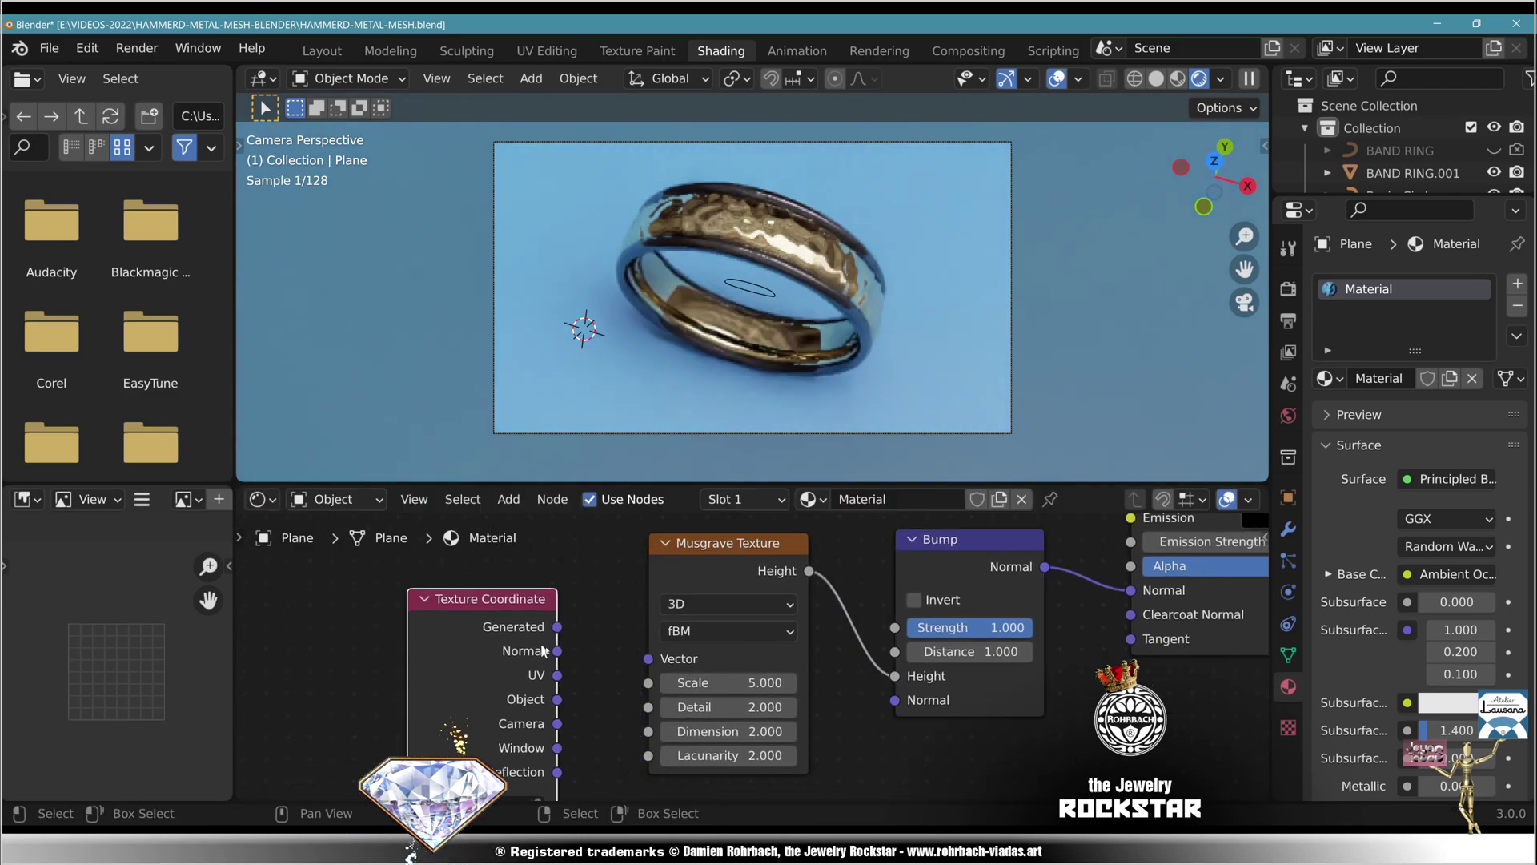
{"action": "left_click", "coordinate": [482, 688]}
{"action": "left_click_drag", "start_coordinate": [558, 627], "coordinate": [648, 658]}
- Insert a Mapping node into the link between the Texture Coordinate and Musgrave Texture nodes
{"action": "left_click", "coordinate": [508, 499]}
{"action": "mouse_move", "coordinate": [560, 670]}
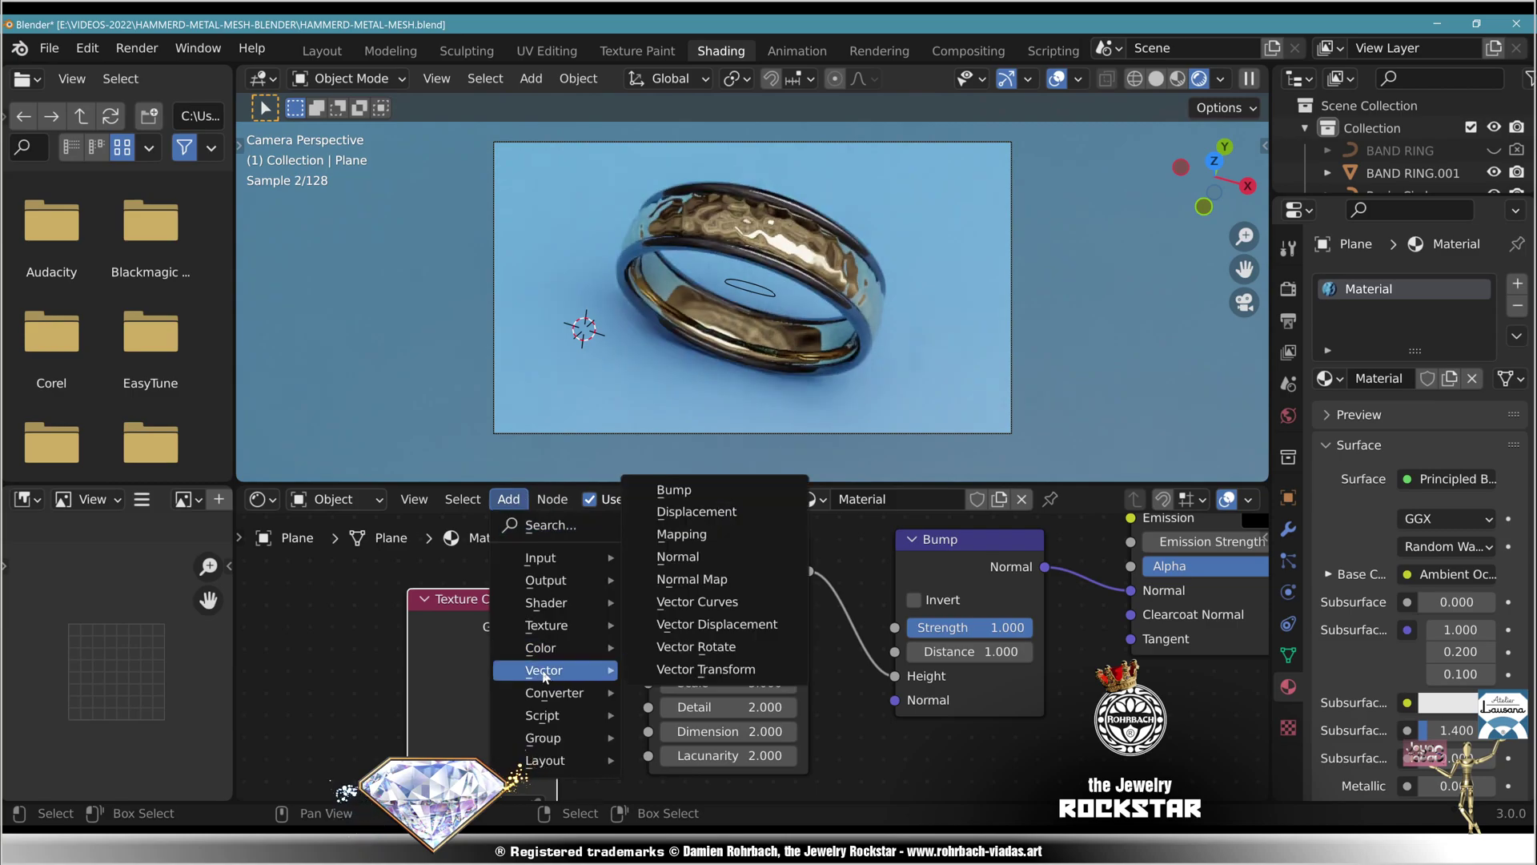
{"action": "left_click", "coordinate": [661, 534]}
{"action": "left_click", "coordinate": [814, 698]}
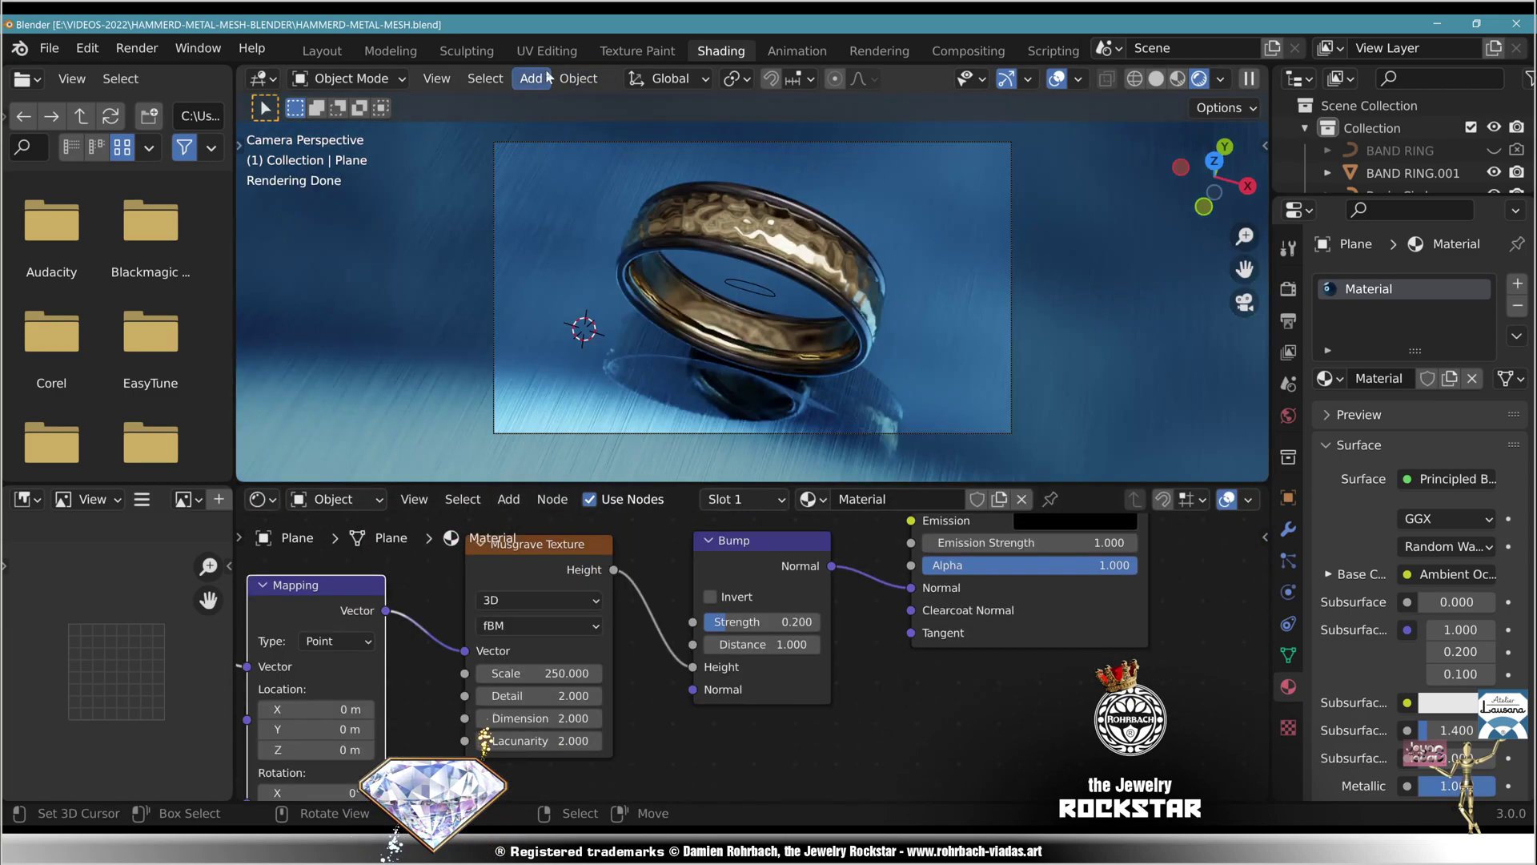
- Add a point light at the 3D cursor, show the object's transform values and save the file
{"action": "left_click", "coordinate": [531, 79]}
{"action": "mouse_move", "coordinate": [561, 381]}
{"action": "left_click", "coordinate": [743, 381]}
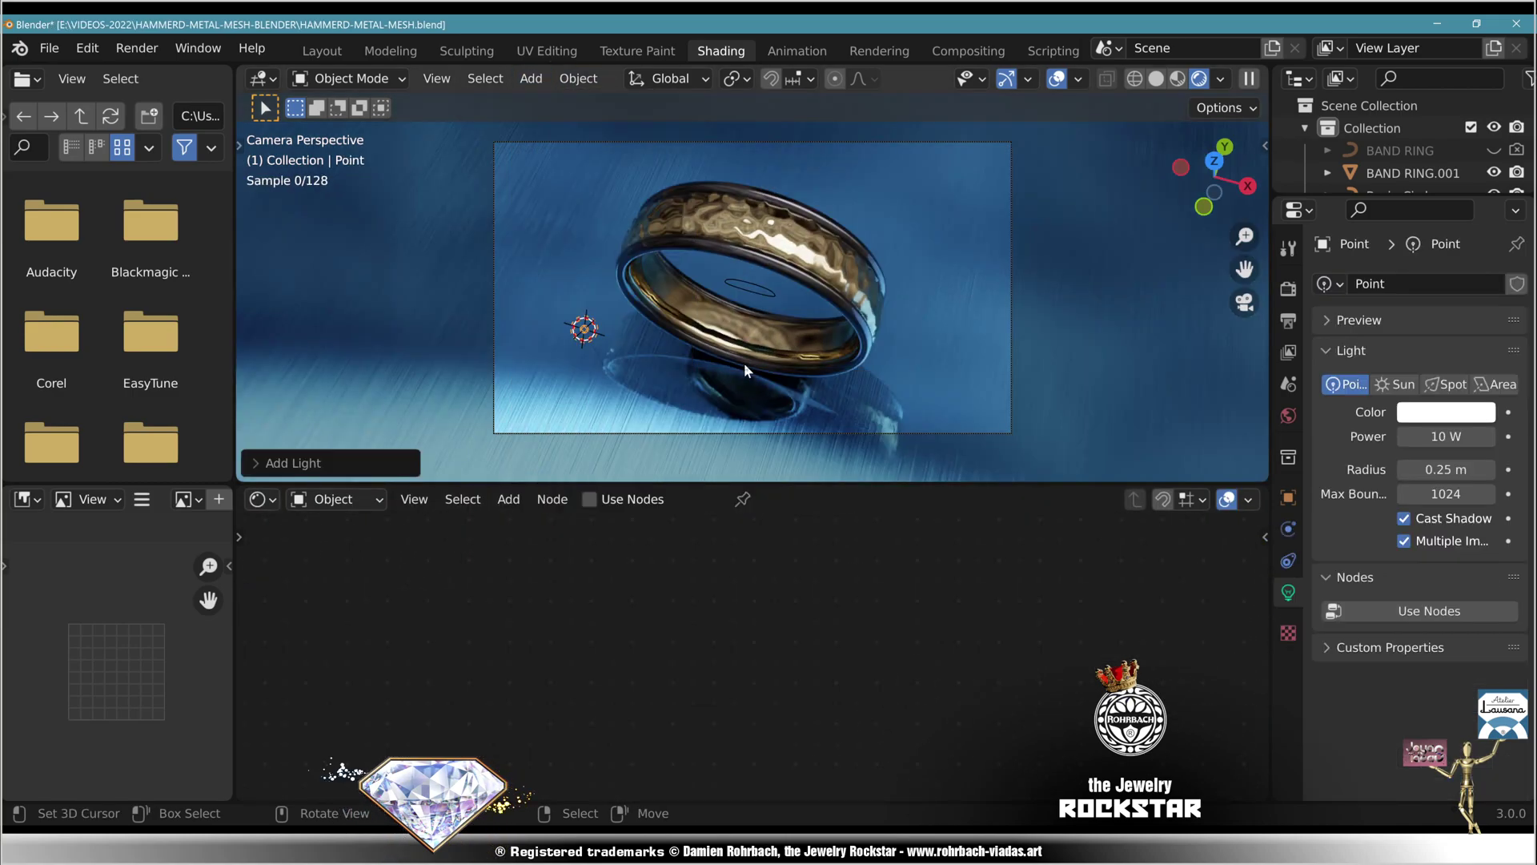
{"action": "key", "text": "n"}
{"action": "key", "text": "ctrl+s"}
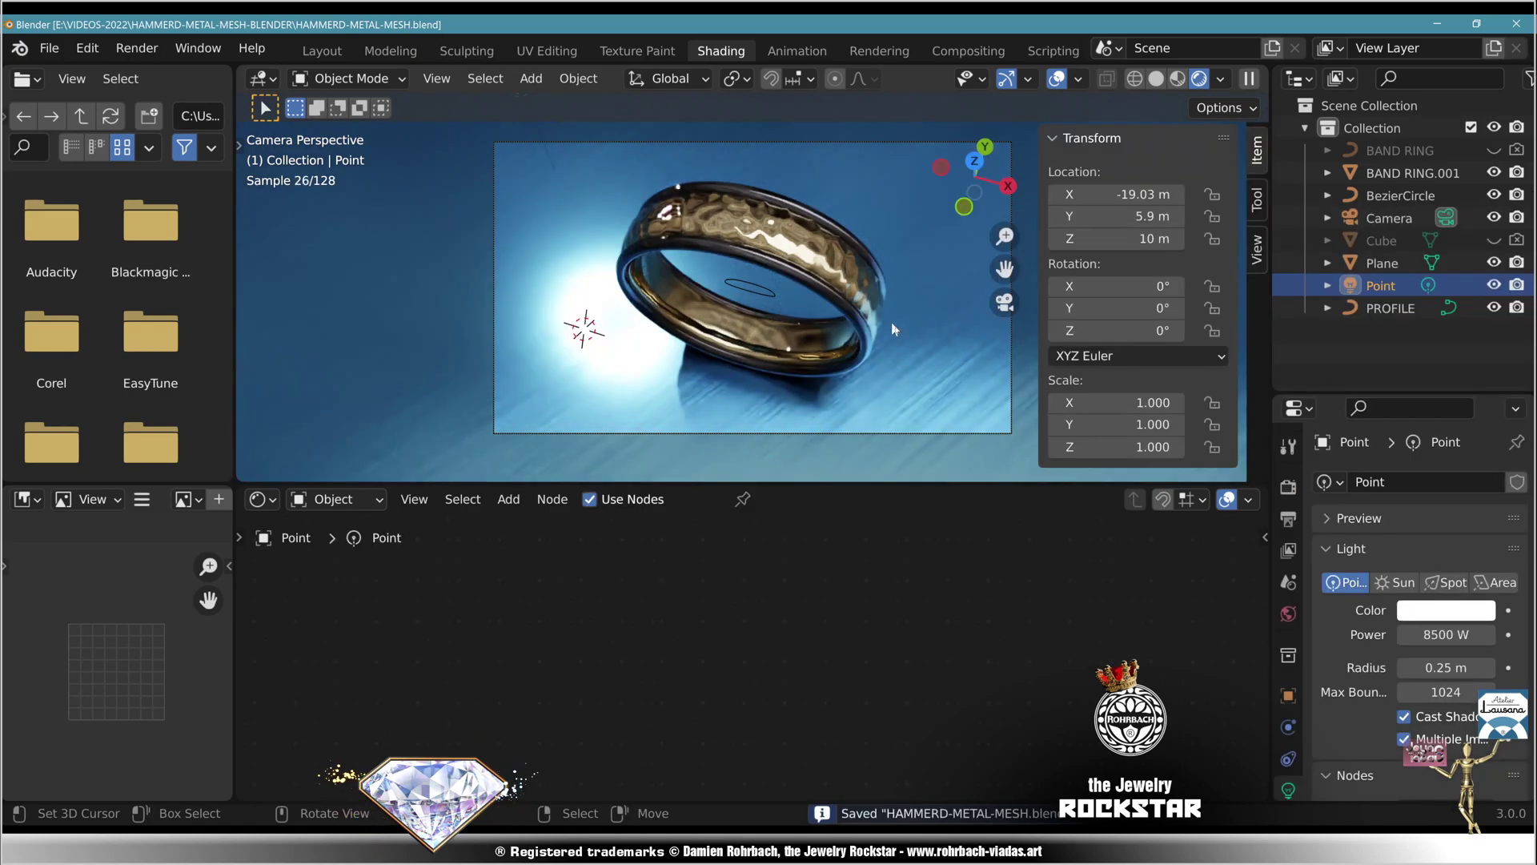
- Select the floor plane and examine the Mapping, Musgrave Texture, Bump and Principled BSDF settings of its material
{"action": "scroll", "coordinate": [1407, 688], "scroll_direction": "down", "scroll_amount": 4}
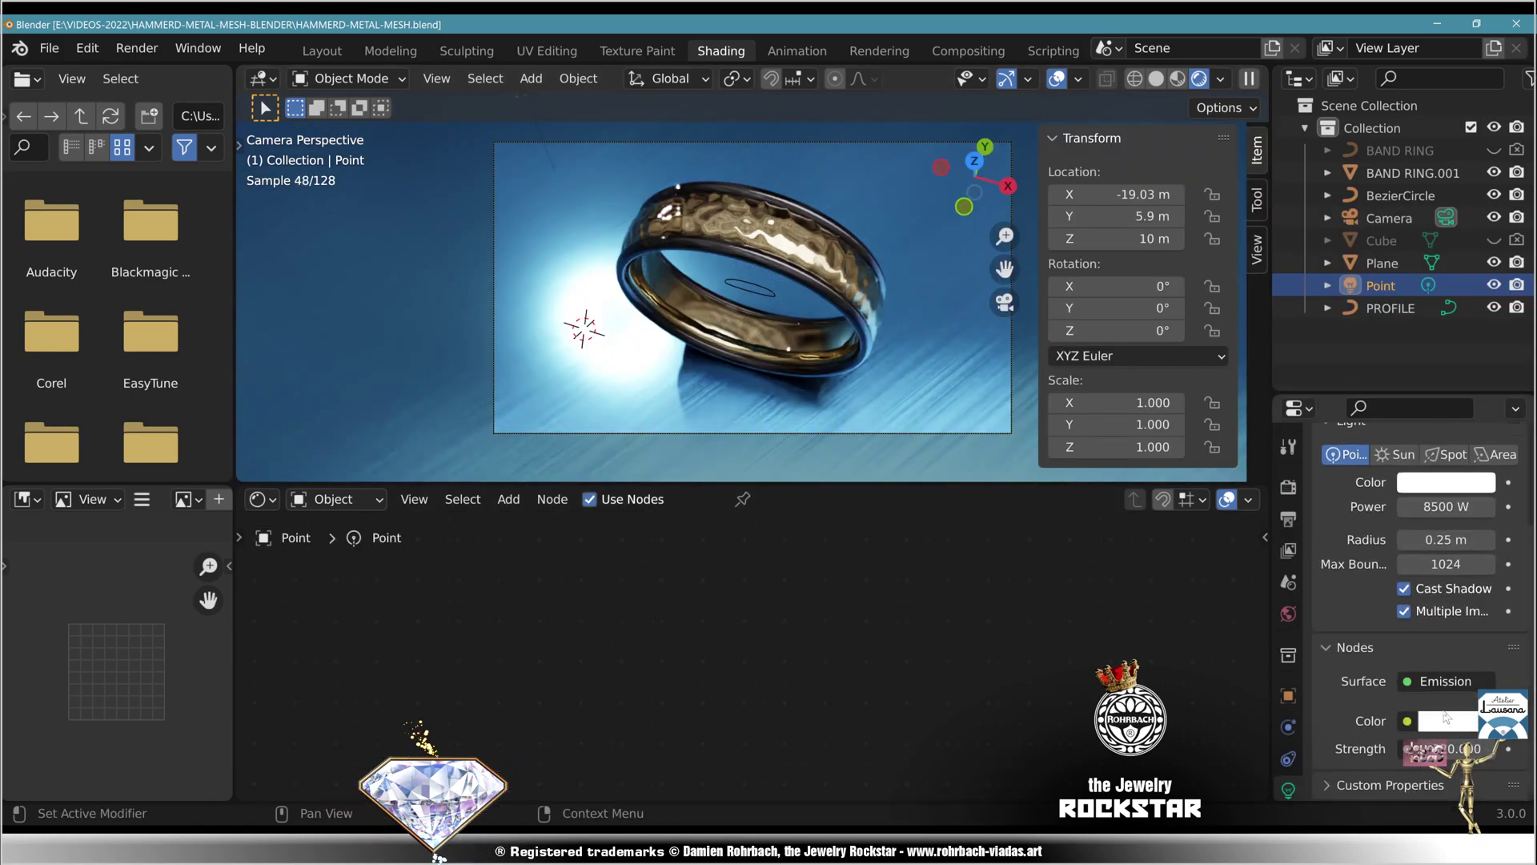
{"action": "left_click", "coordinate": [898, 373]}
{"action": "scroll", "coordinate": [814, 685], "scroll_direction": "down", "scroll_amount": 2}
{"action": "middle_click_drag", "start_coordinate": [752, 717], "coordinate": [782, 580]}
{"action": "middle_click_drag", "start_coordinate": [632, 796], "coordinate": [805, 662]}
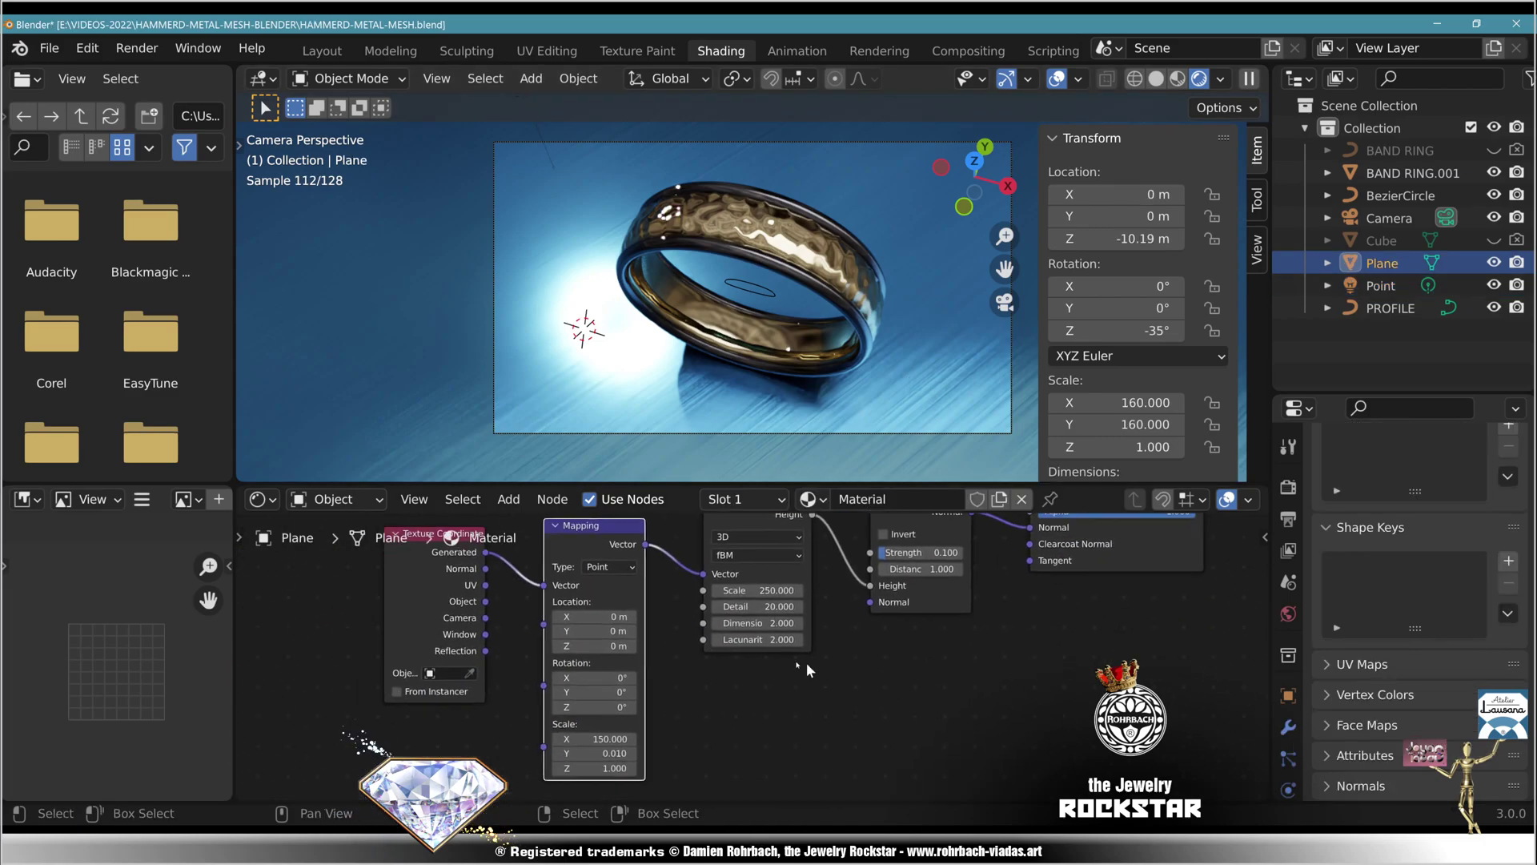
{"action": "scroll", "coordinate": [717, 664], "scroll_direction": "up", "scroll_amount": 2}
{"action": "middle_click_drag", "start_coordinate": [721, 702], "coordinate": [817, 628]}
{"action": "middle_click_drag", "start_coordinate": [1150, 558], "coordinate": [905, 735]}
{"action": "scroll", "coordinate": [882, 689], "scroll_direction": "right", "scroll_amount": 2, "text": "ctrl"}
{"action": "scroll", "coordinate": [882, 689], "scroll_direction": "up", "scroll_amount": 2, "text": "shift"}
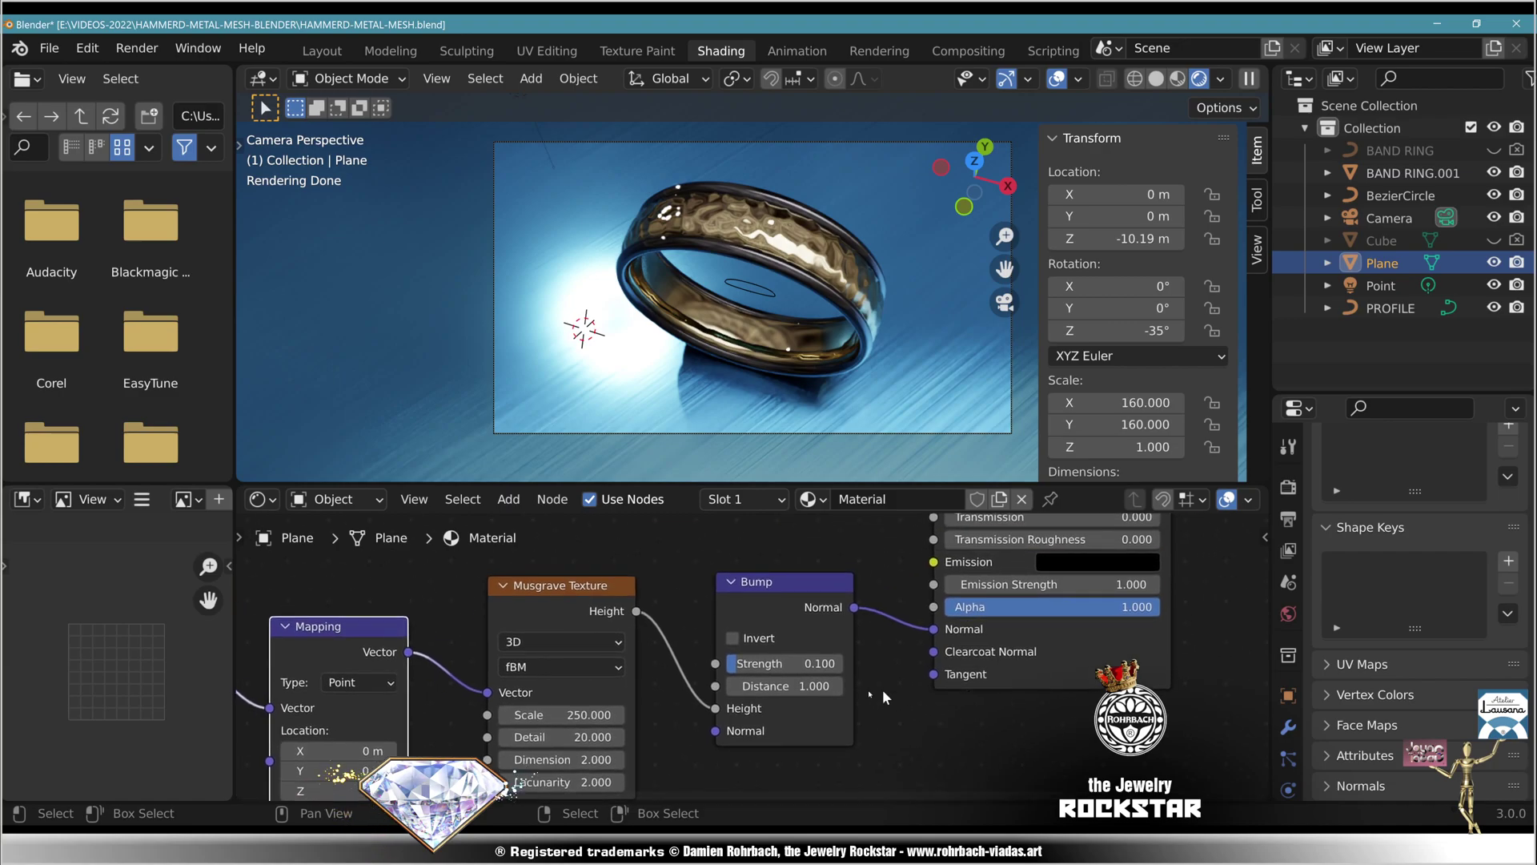
{"action": "scroll", "coordinate": [864, 596], "scroll_direction": "up", "scroll_amount": 9, "text": "shift"}
{"action": "scroll", "coordinate": [961, 608], "scroll_direction": "right", "scroll_amount": 5, "text": "ctrl"}
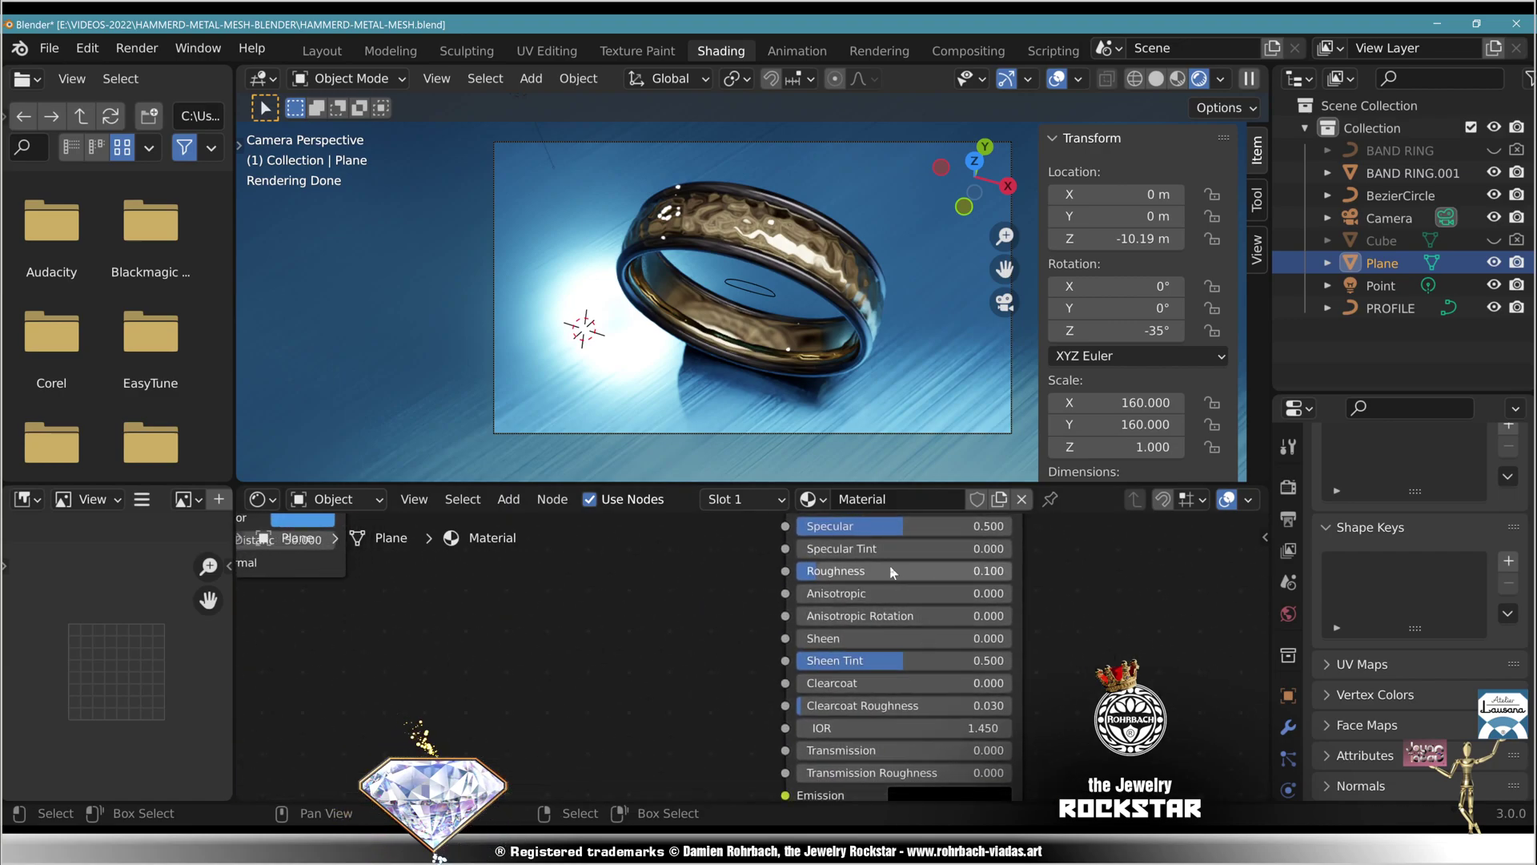
- Try the floor material's Roughness at 0.2 and 0, and return it to 0.1
{"action": "left_click", "coordinate": [935, 570]}
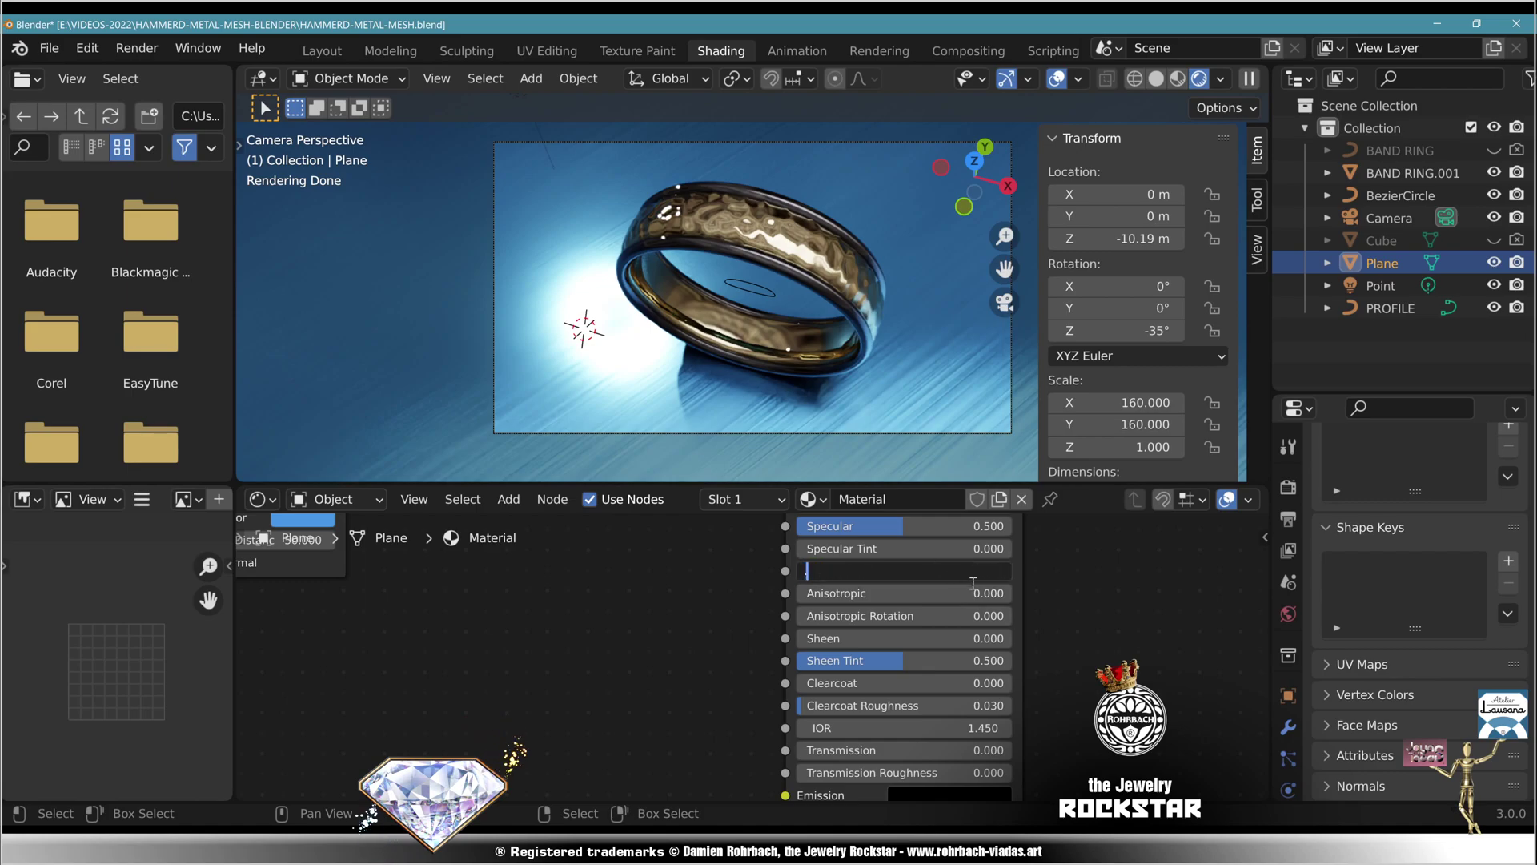
{"action": "type", "text": "0.2"}
{"action": "key", "text": "Return"}
{"action": "left_click", "coordinate": [924, 572]}
{"action": "type", "text": "0"}
{"action": "key", "text": "Return"}
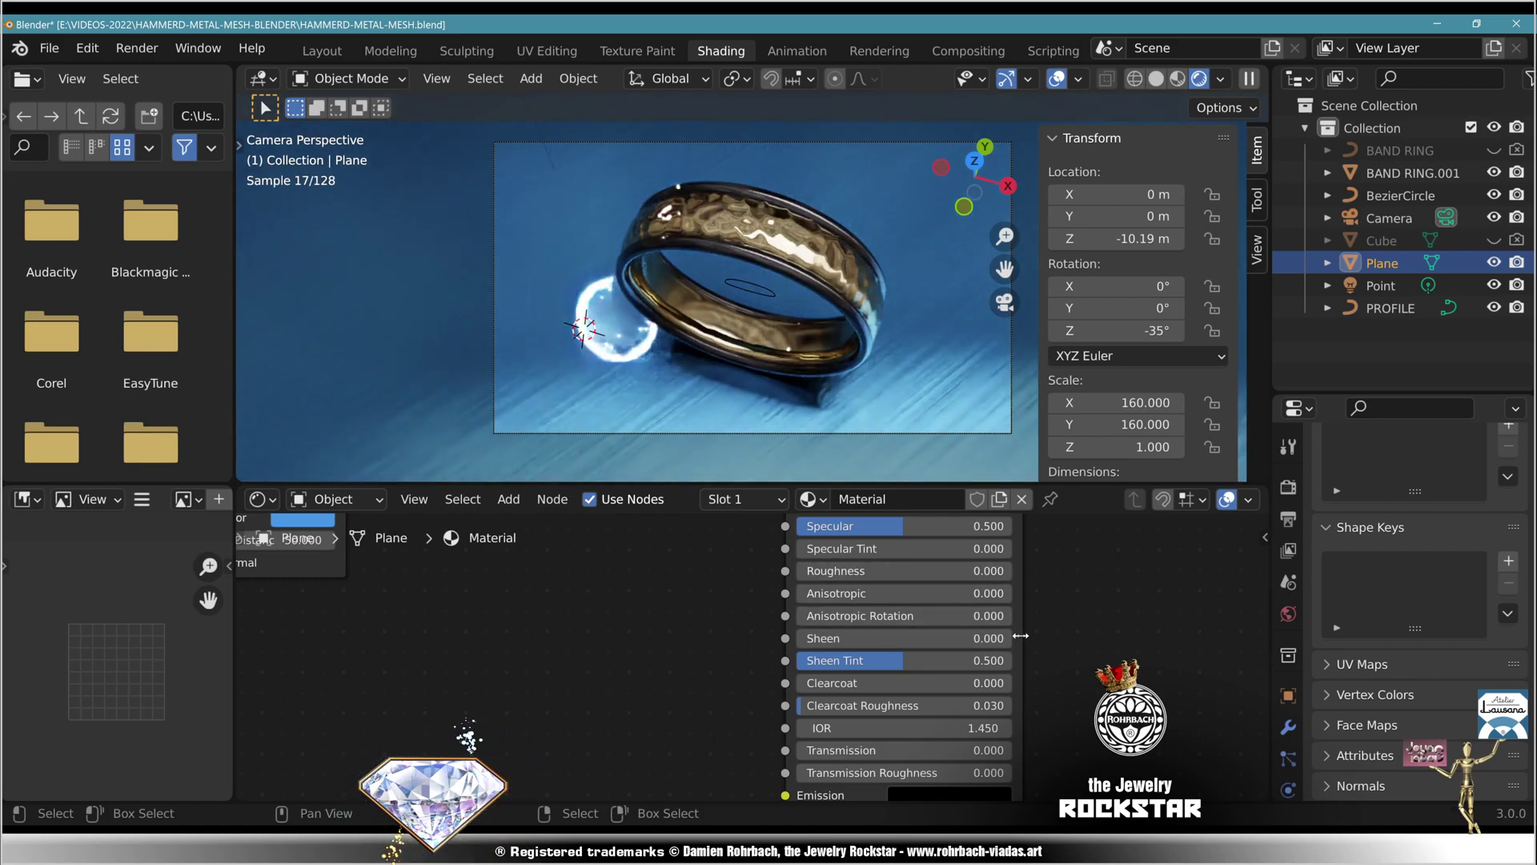
{"action": "left_click", "coordinate": [912, 570]}
{"action": "type", "text": ".1"}
{"action": "key", "text": "Return"}
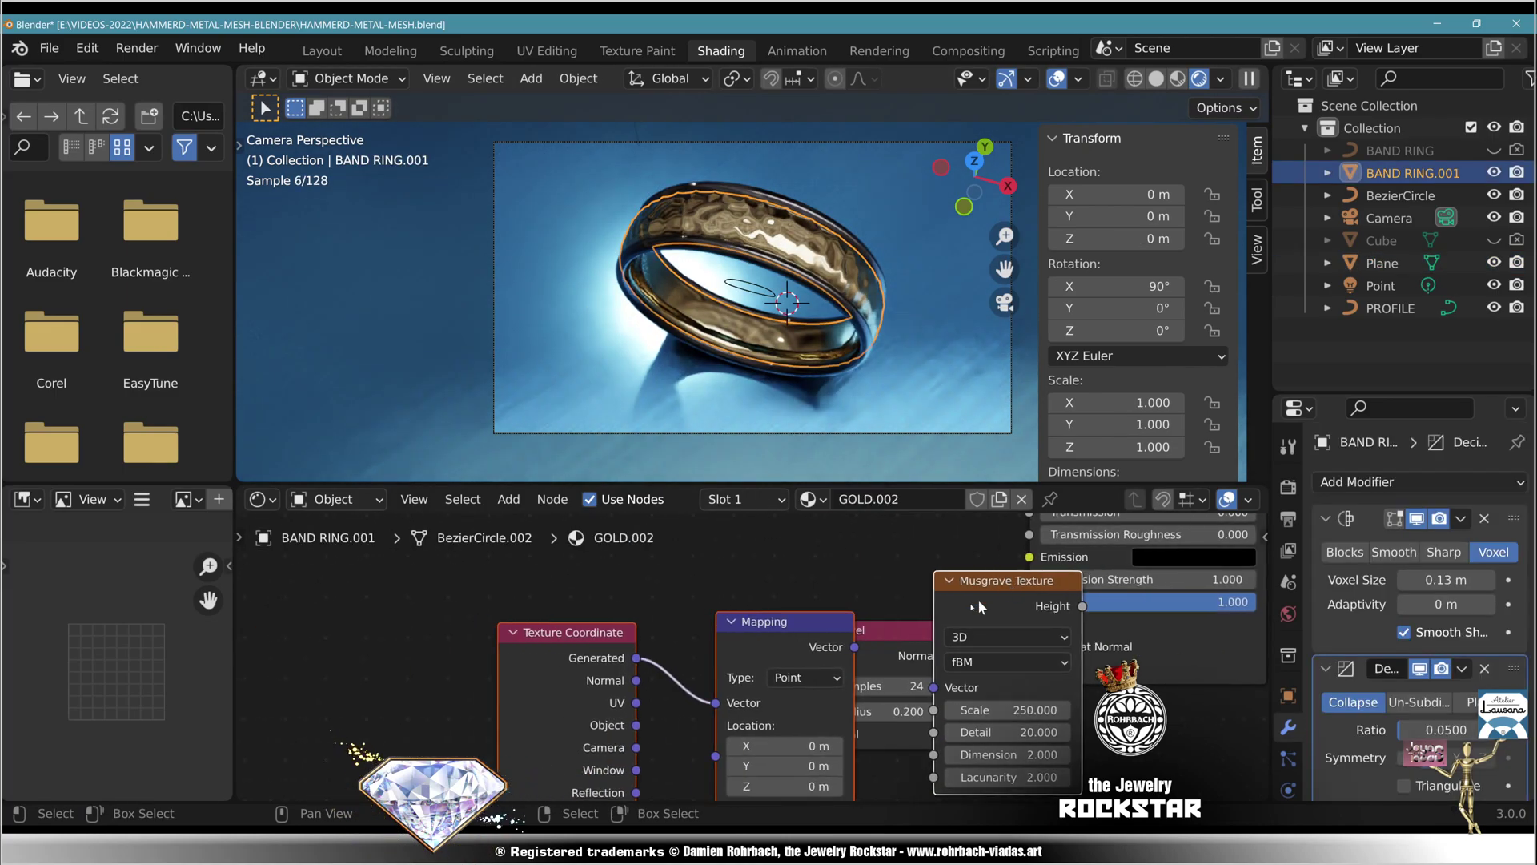
- Connect the Musgrave Texture's Height output to the Bevel node's Normal input in the band ring's GOLD.002 material
{"action": "left_click_drag", "start_coordinate": [977, 606], "coordinate": [646, 650]}
{"action": "left_click_drag", "start_coordinate": [753, 649], "coordinate": [807, 735]}
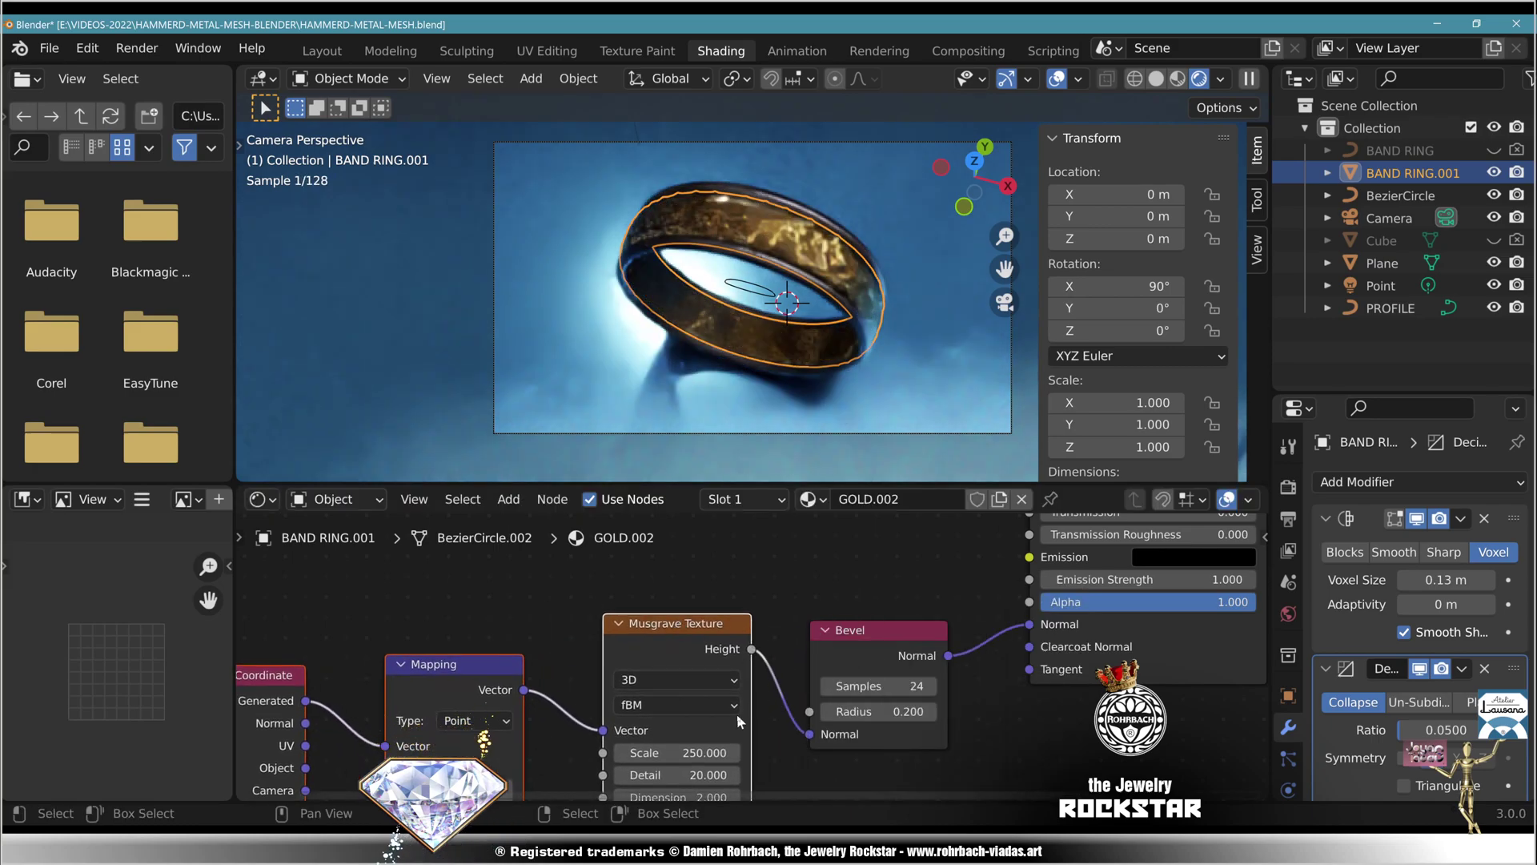